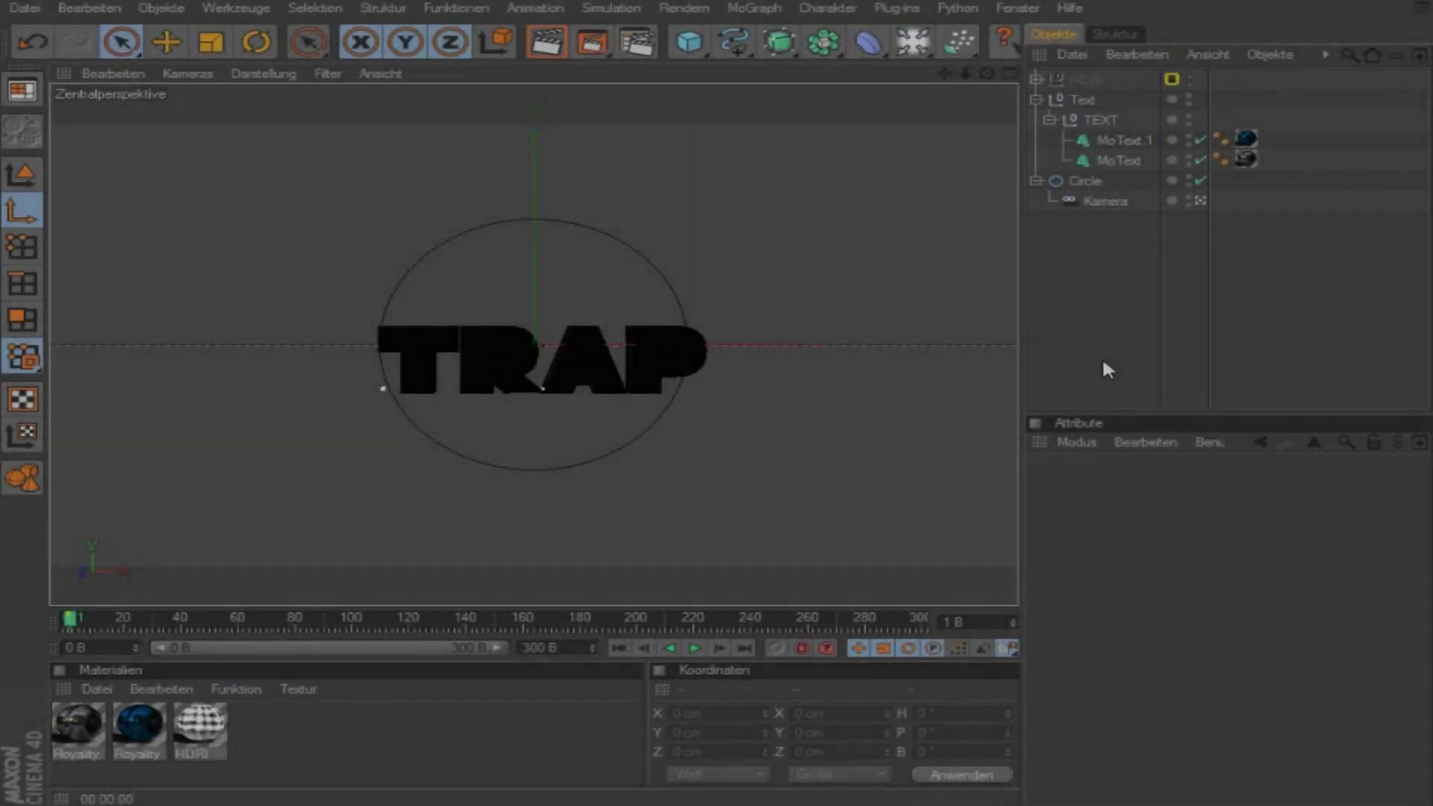
{"action": "left_click_drag", "start_coordinate": [1065, 262], "coordinate": [1430, 302]}
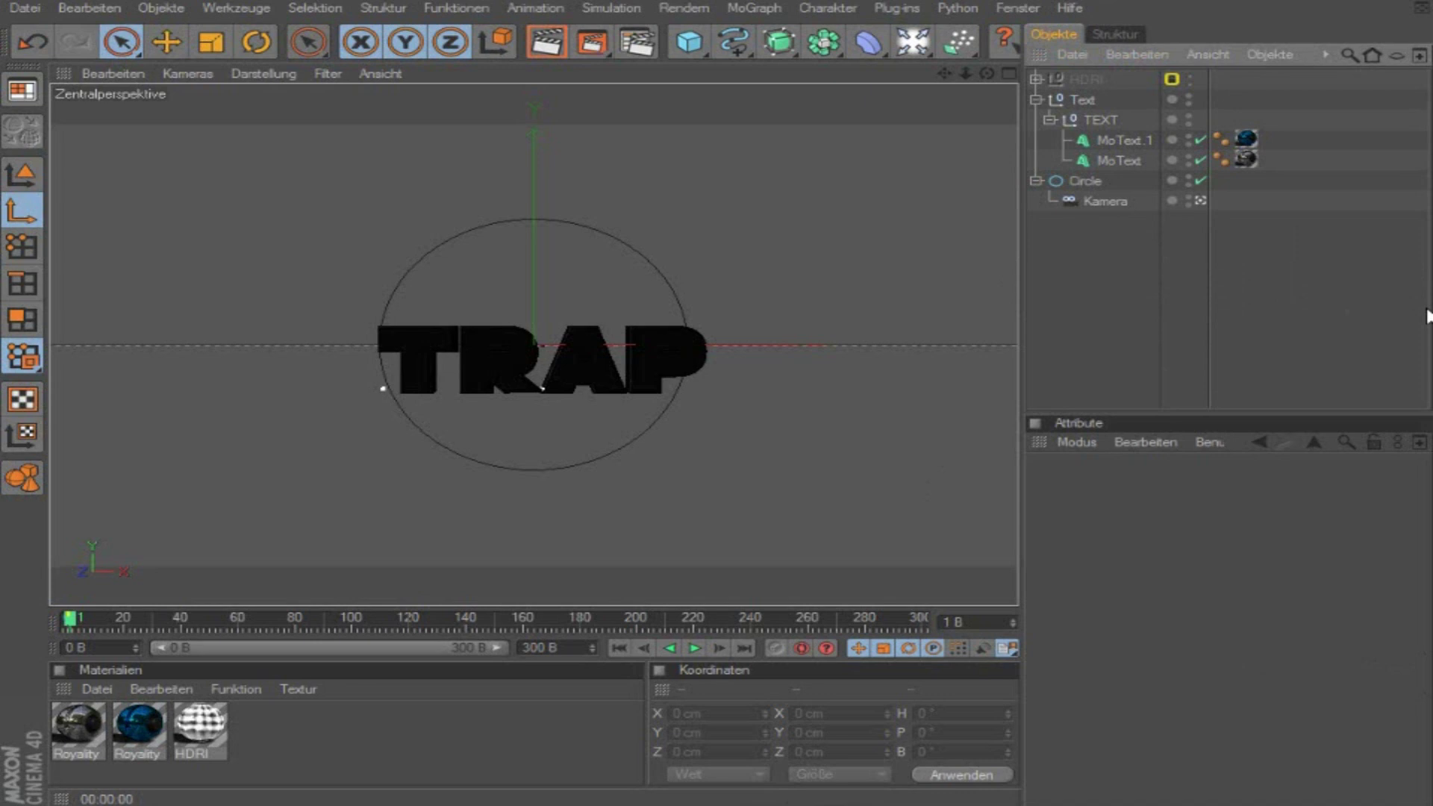
{"action": "left_click_drag", "start_coordinate": [1042, 271], "coordinate": [1393, 305]}
Step: Examine the two MoText layers of the TRAP text in test renders from an angled view and the front
{"action": "left_click", "coordinate": [1115, 155]}
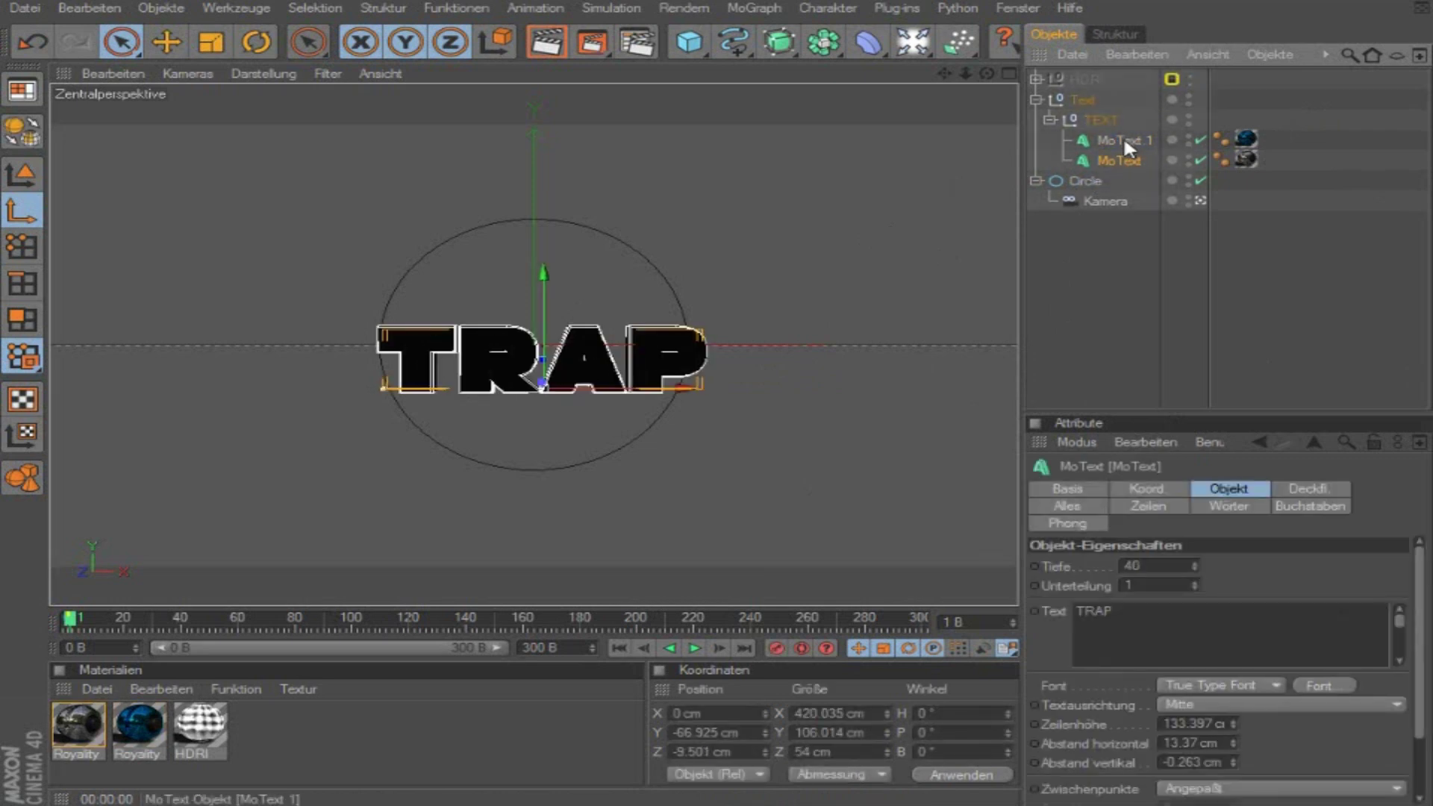
{"action": "left_click", "coordinate": [1114, 155], "text": "ctrl"}
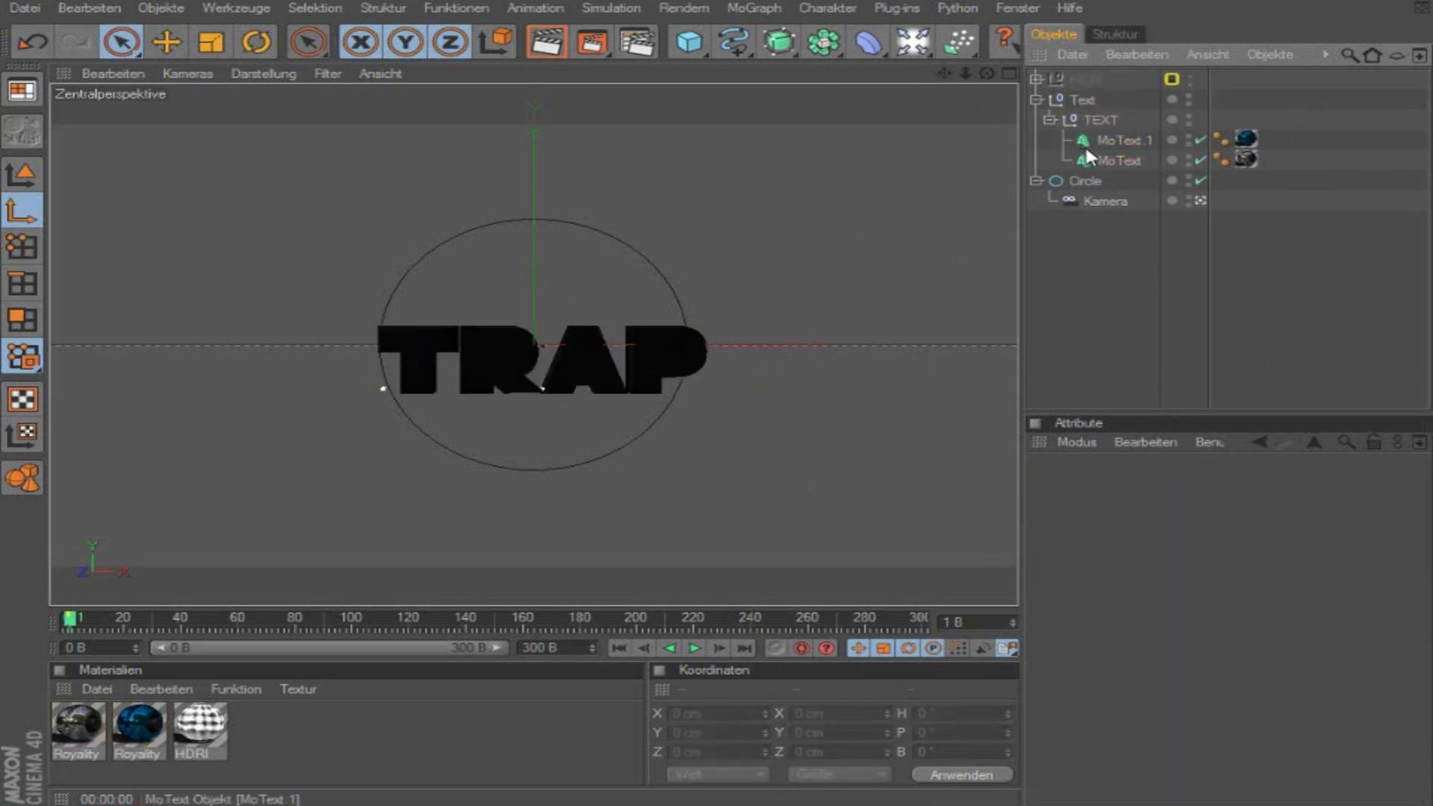
{"action": "left_click", "coordinate": [1120, 142]}
{"action": "left_click_drag", "start_coordinate": [985, 72], "coordinate": [633, 106]}
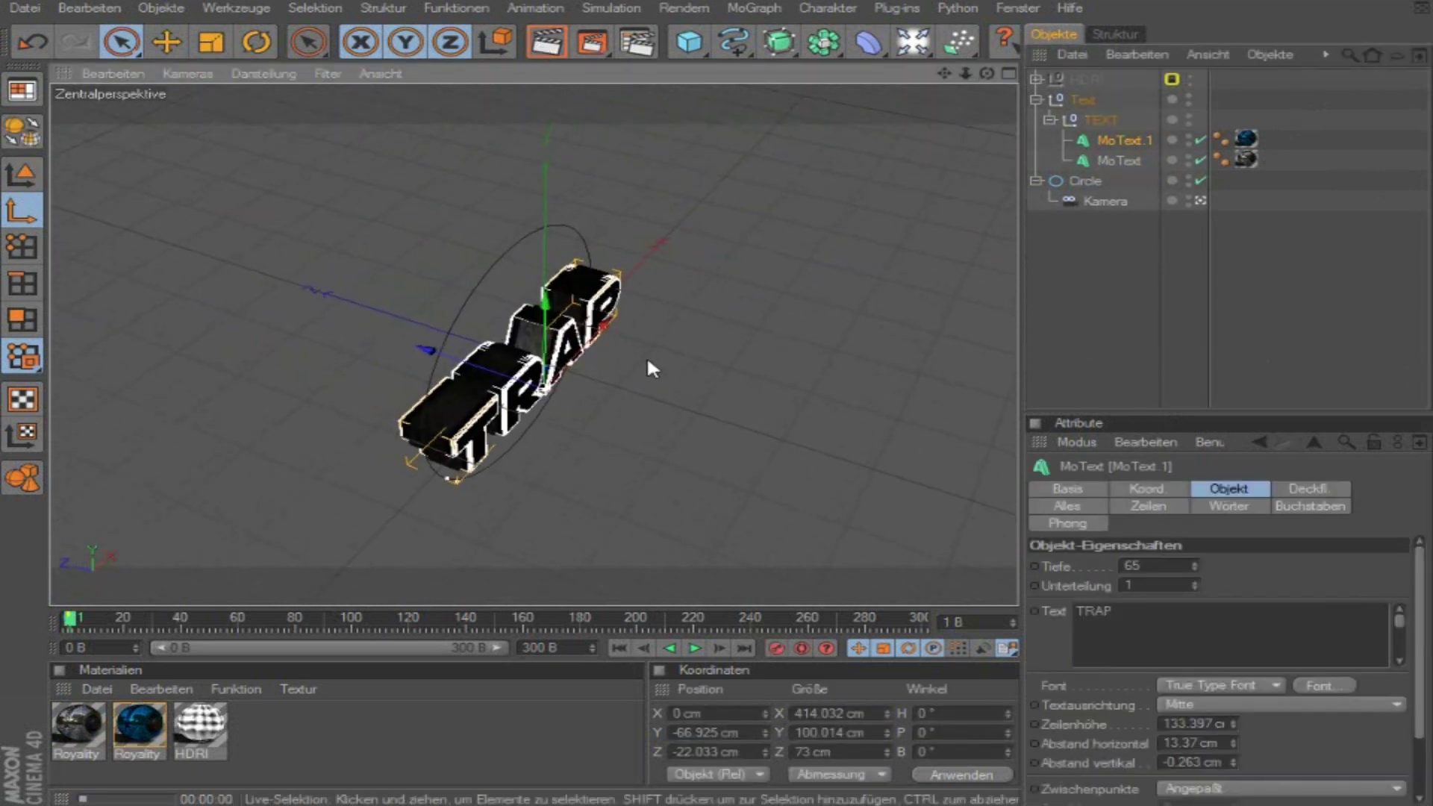
{"action": "key", "text": "ctrl+r"}
{"action": "left_click", "coordinate": [1101, 224]}
{"action": "left_click", "coordinate": [1119, 160]}
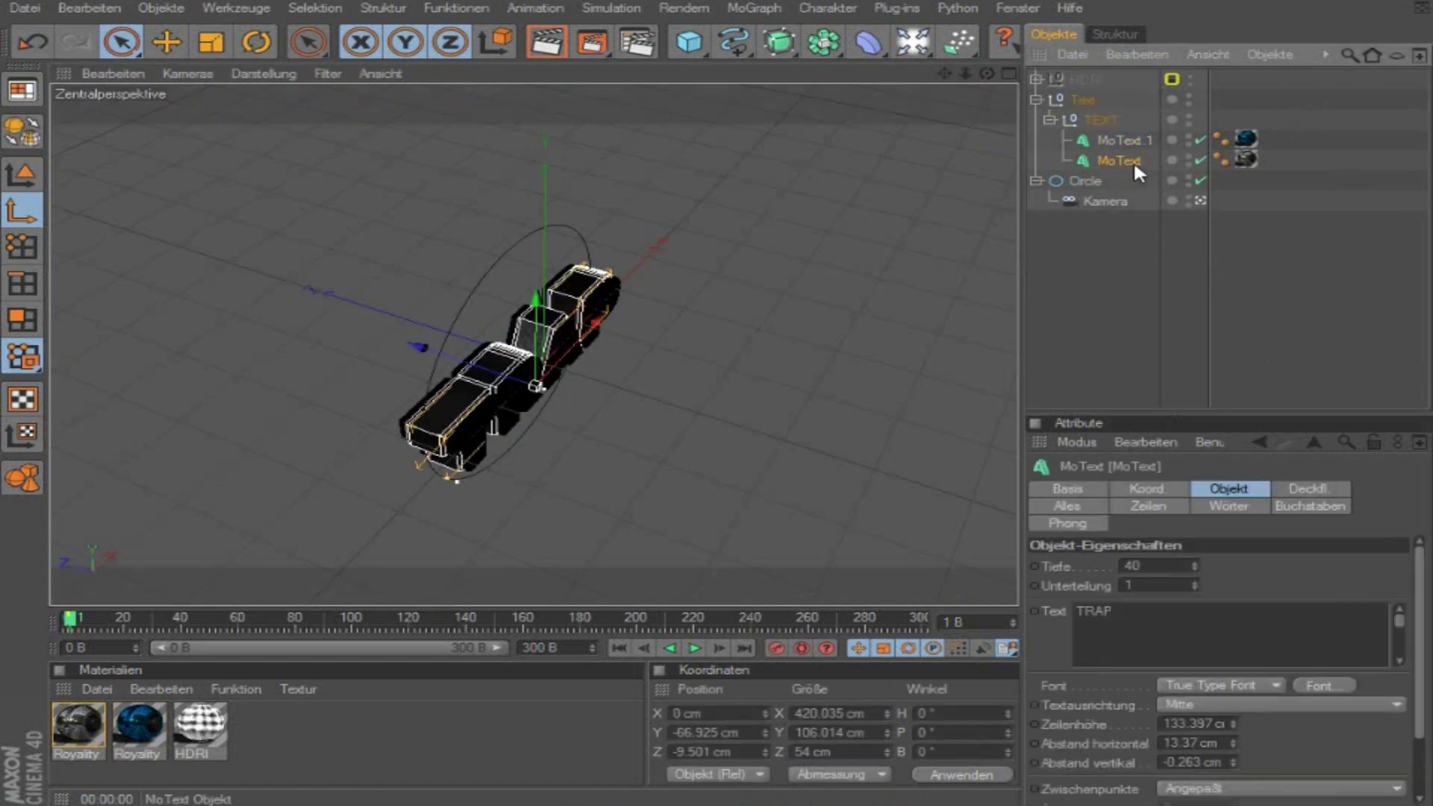
{"action": "left_click", "coordinate": [545, 47]}
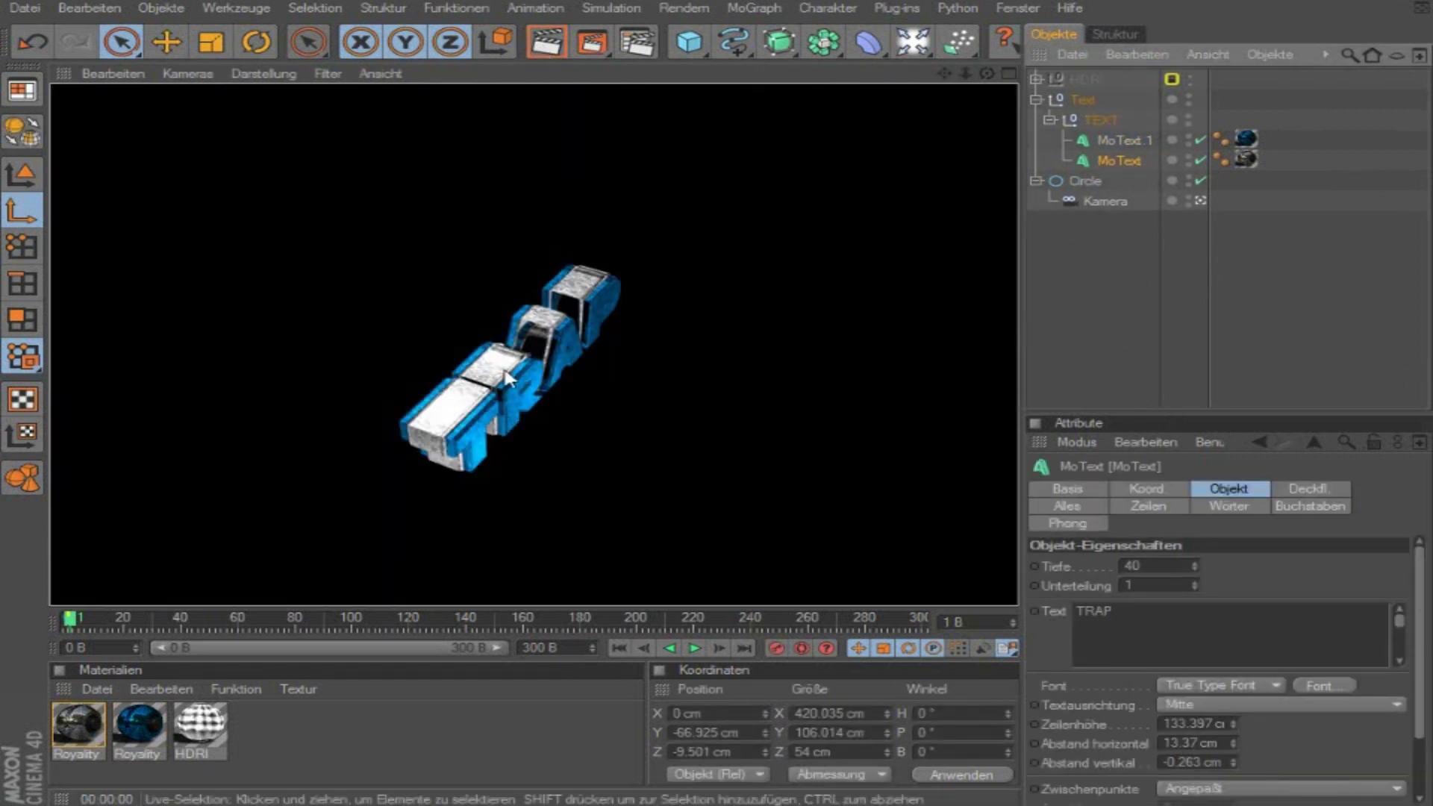
{"action": "key", "text": "g"}
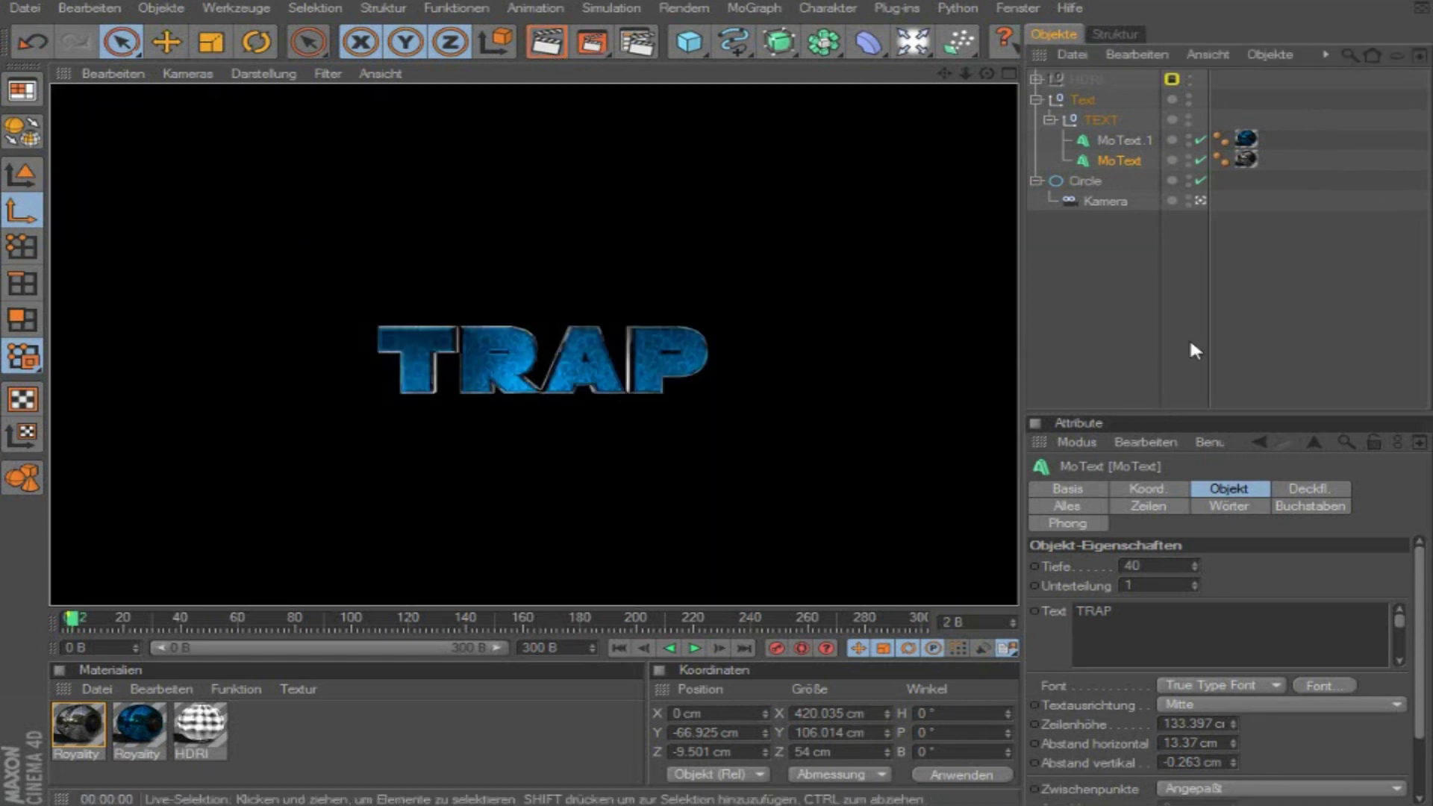
{"action": "left_click", "coordinate": [1190, 344]}
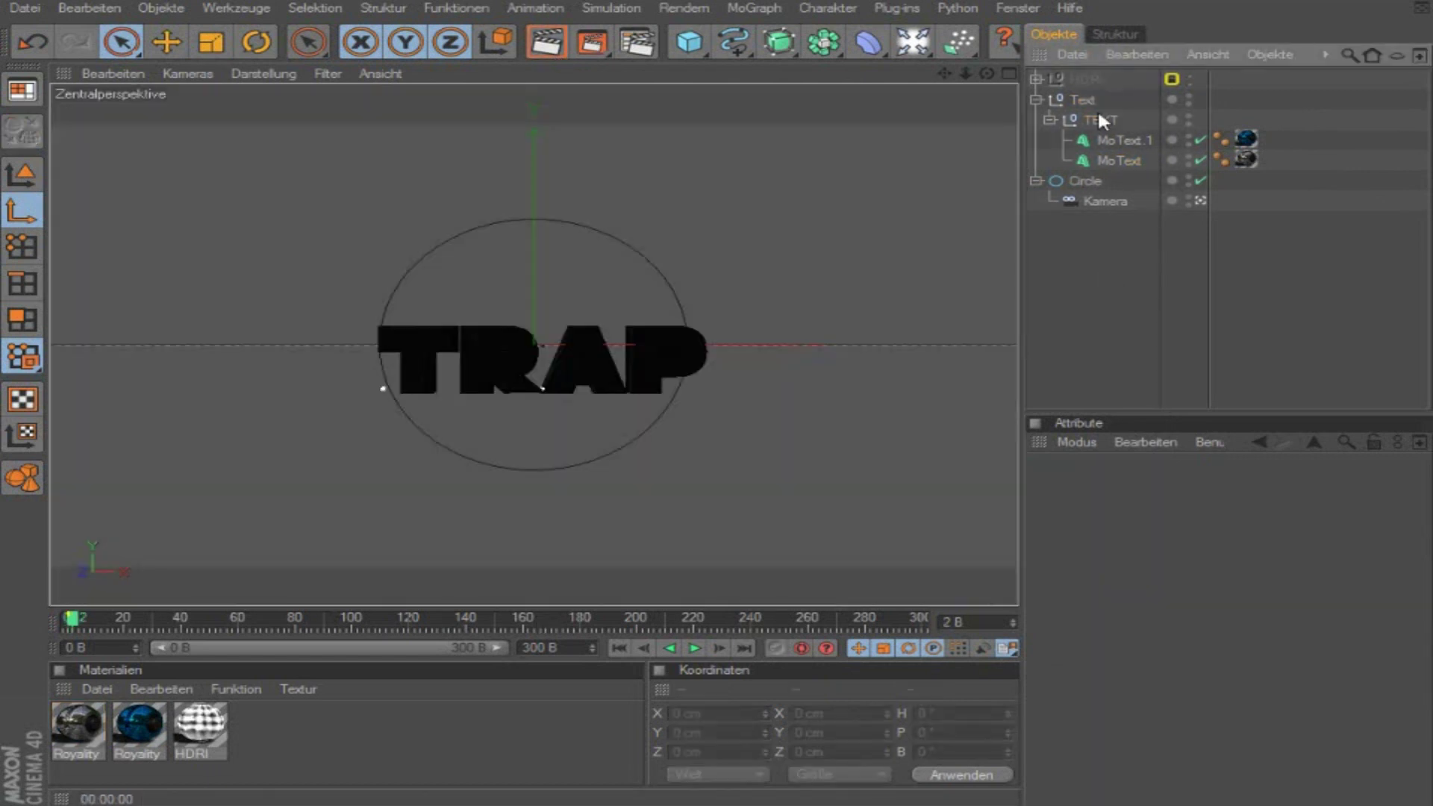
Step: Inspect the placement of the Circle spline relative to the text in the four-view layout
{"action": "left_click", "coordinate": [1007, 75]}
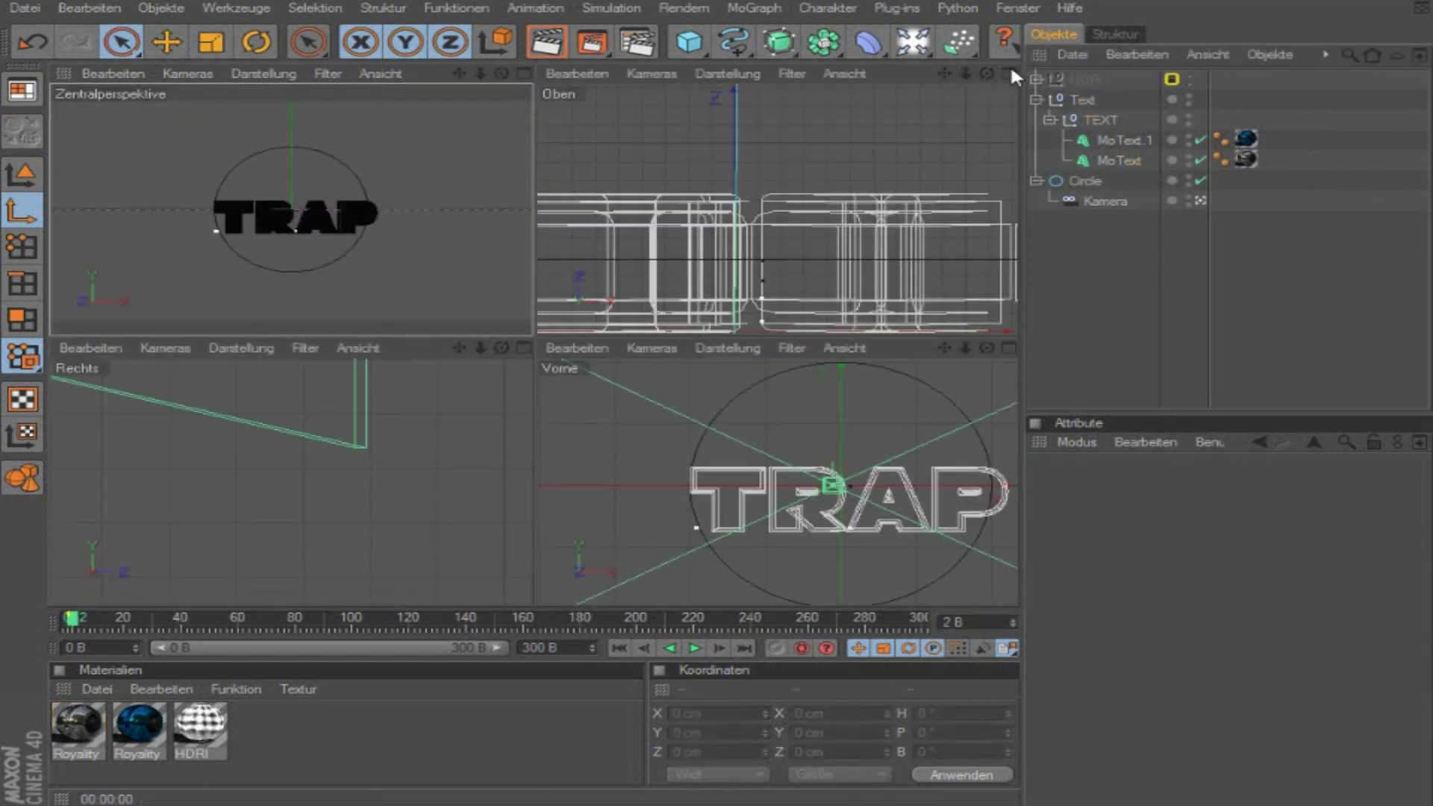
{"action": "left_click", "coordinate": [1086, 180]}
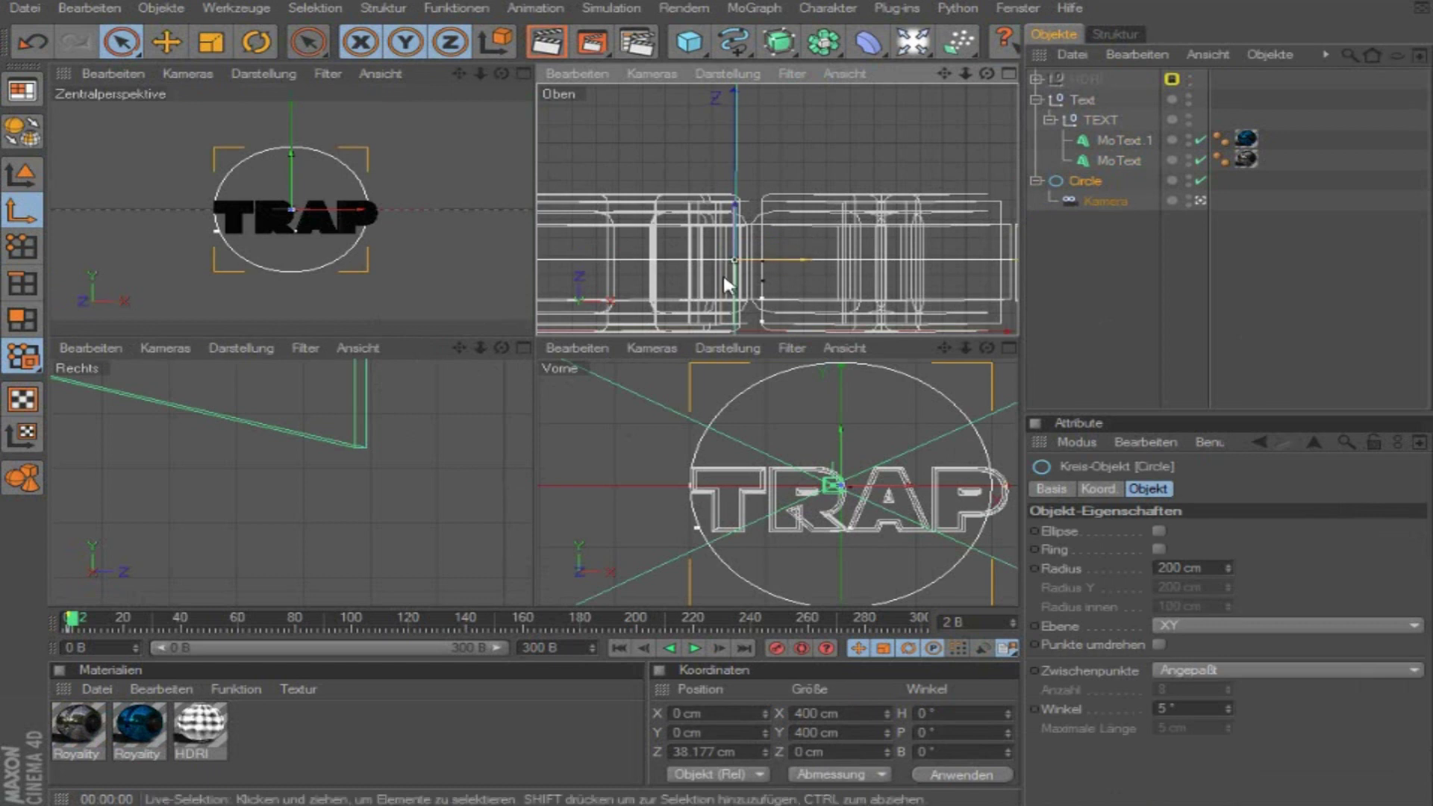
{"action": "key", "text": "F1"}
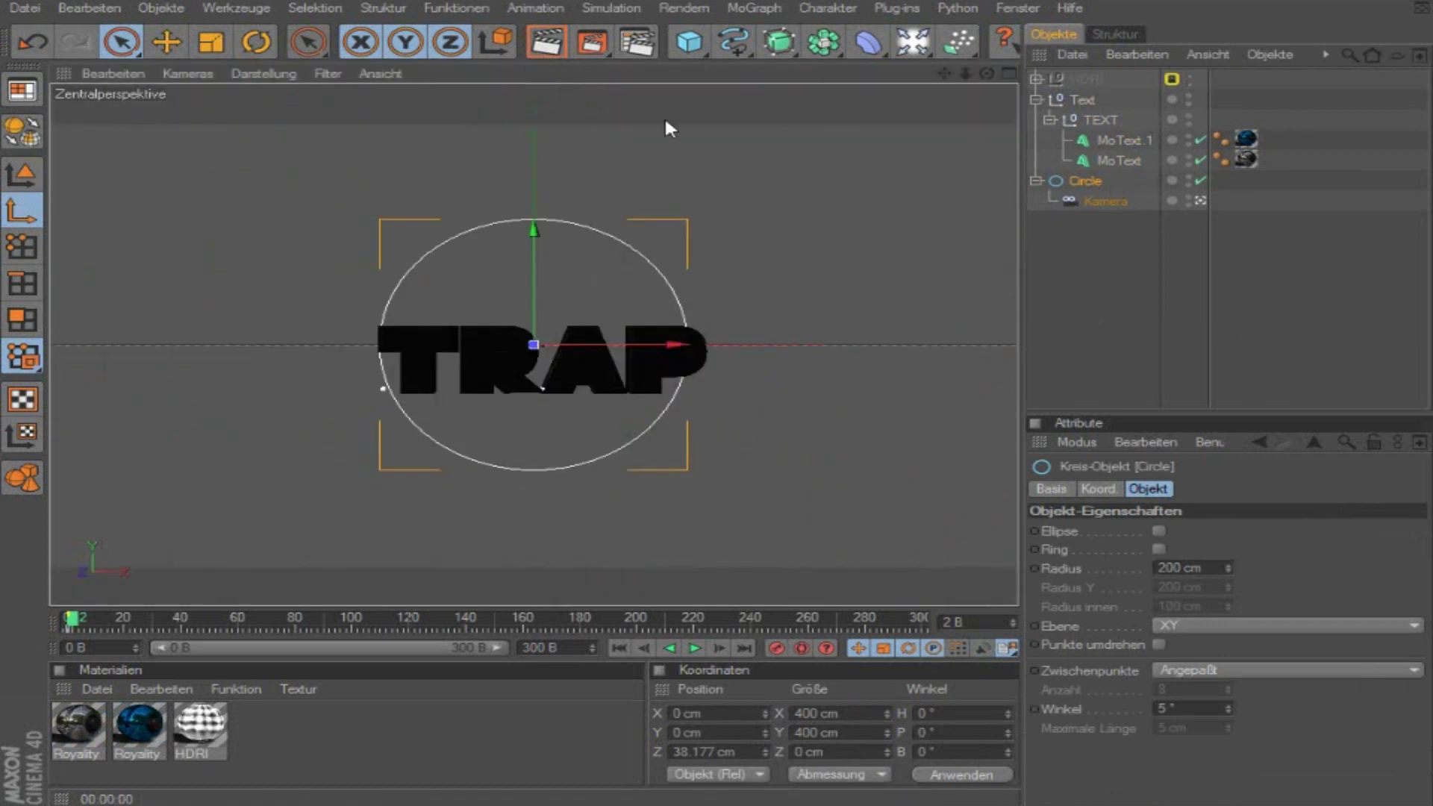
Step: Move MoText.1 and MoText together along X to about 0.16 cm, centring the word in the circle
{"action": "left_click", "coordinate": [1111, 135]}
{"action": "left_click", "coordinate": [1108, 158], "text": "ctrl"}
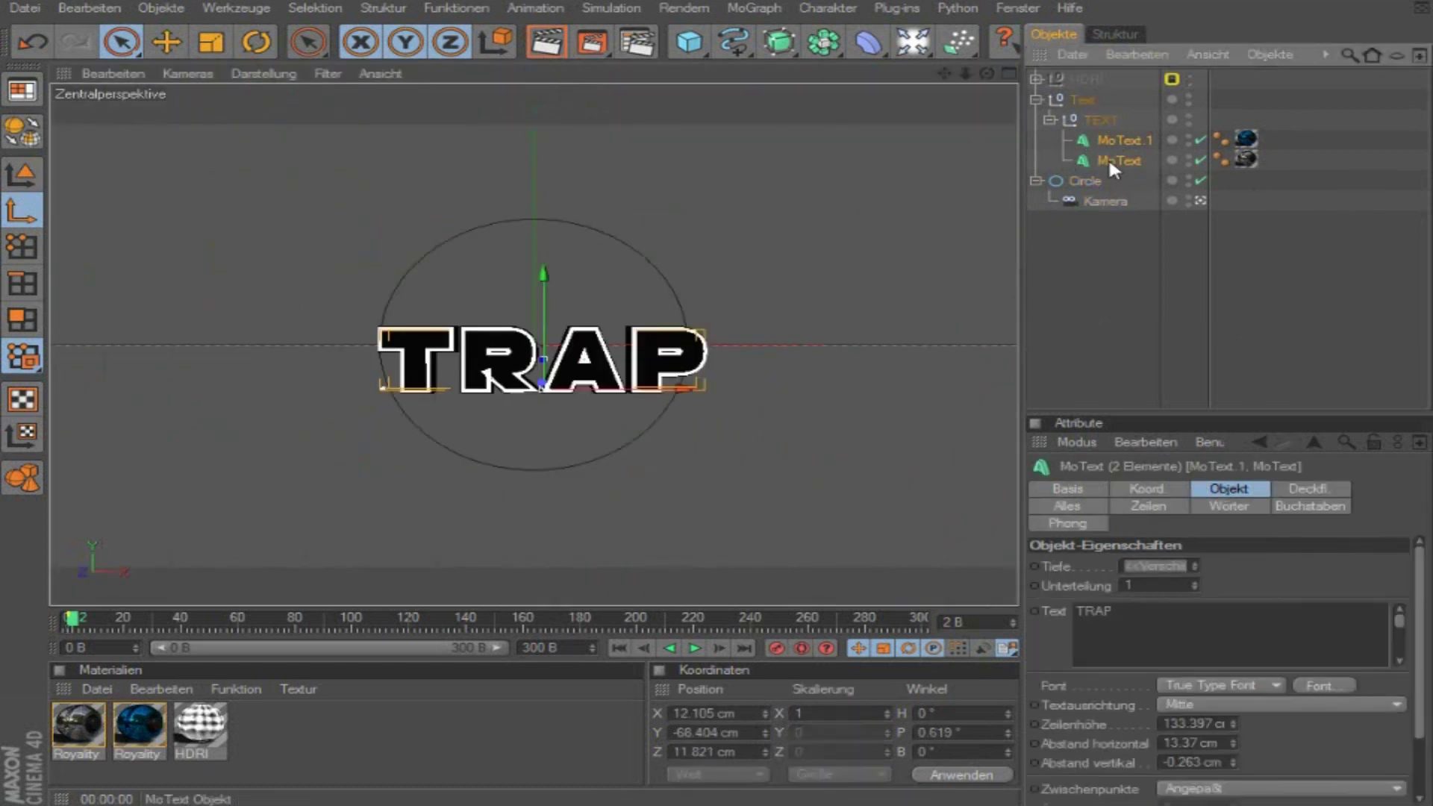
{"action": "left_click_drag", "start_coordinate": [552, 374], "coordinate": [542, 373]}
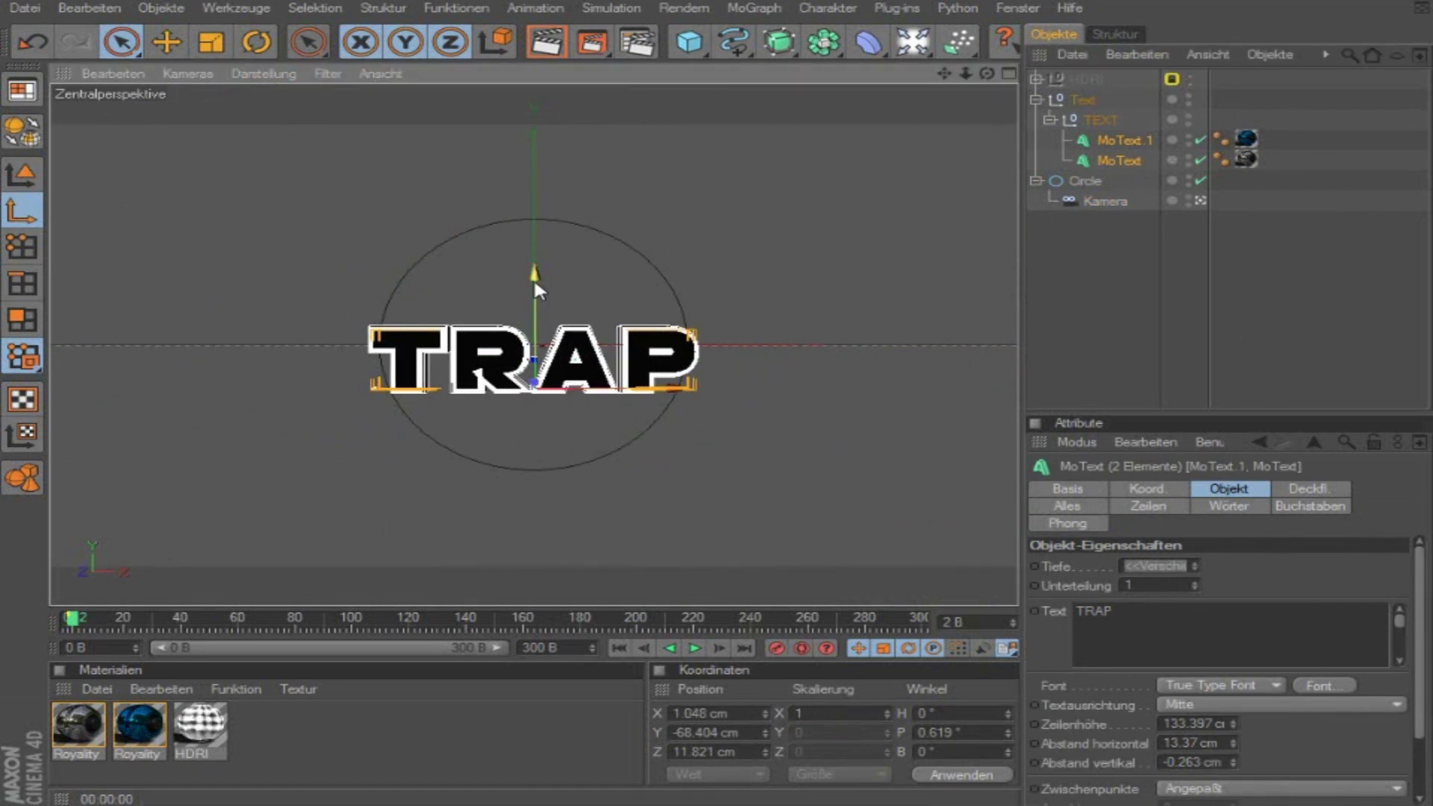
{"action": "scroll", "coordinate": [543, 355], "scroll_direction": "up", "scroll_amount": 5}
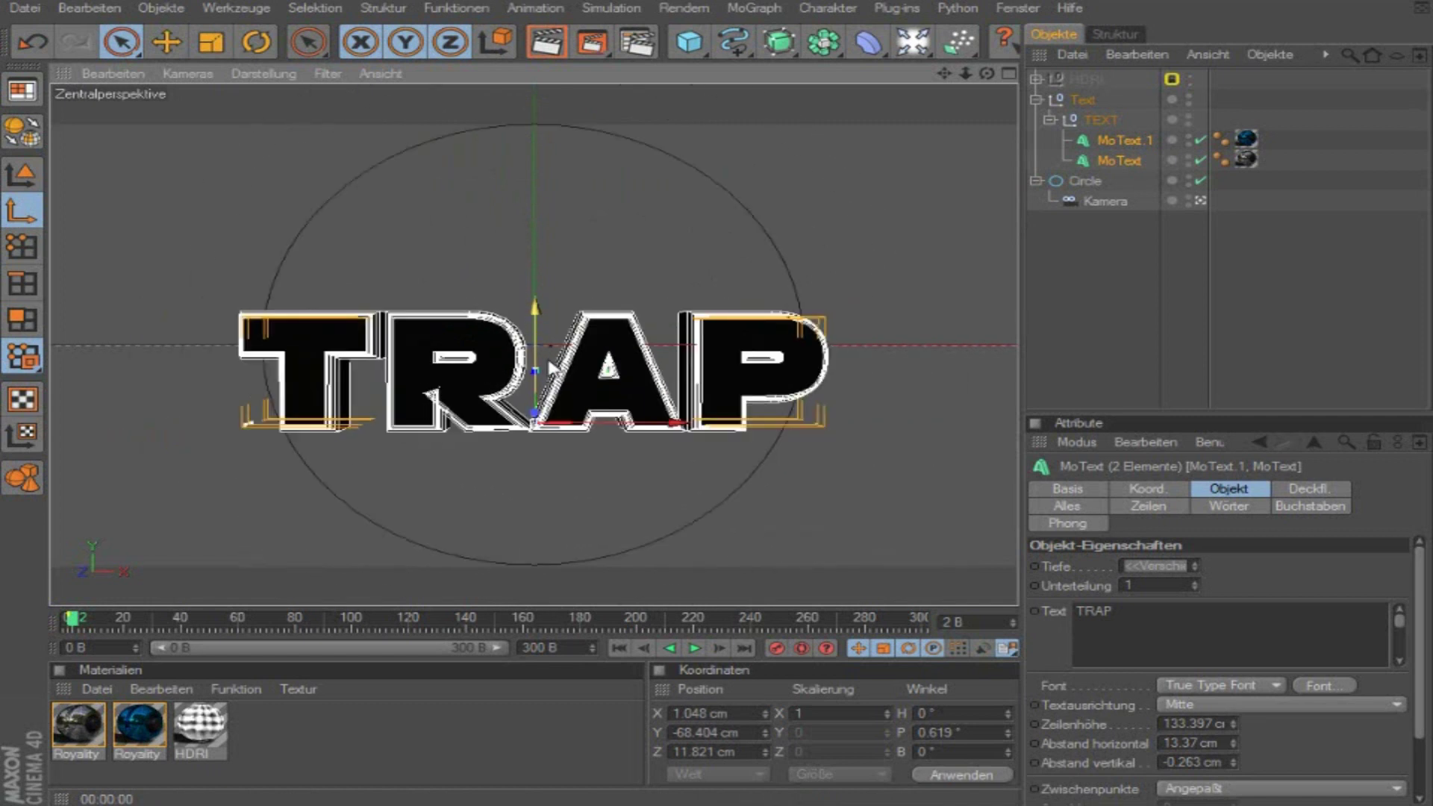
{"action": "left_click_drag", "start_coordinate": [551, 369], "coordinate": [547, 369]}
{"action": "scroll", "coordinate": [632, 418], "scroll_direction": "down", "scroll_amount": 3}
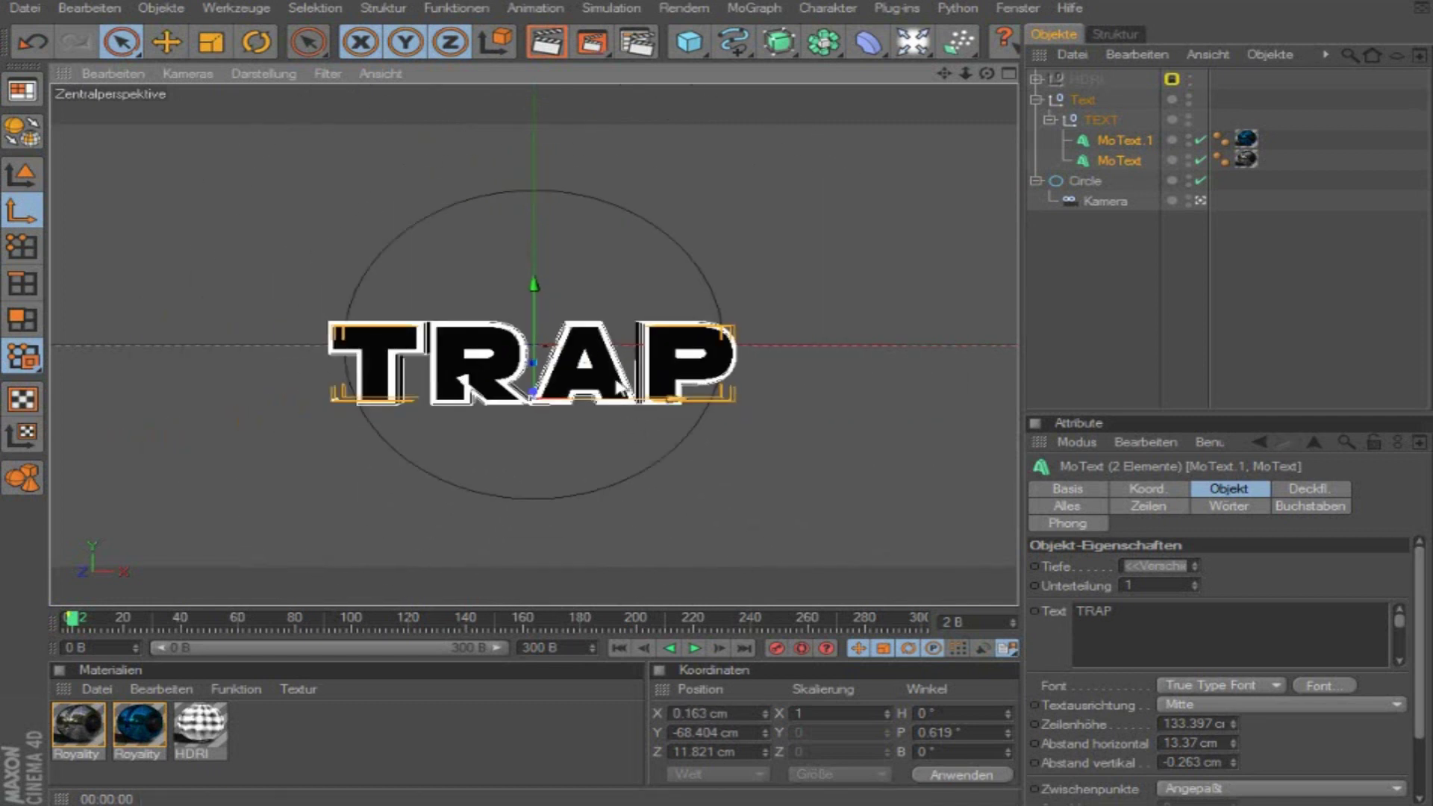
Step: Raise both MoText objects in the front view to a Y position of about -42.7 cm, centring them vertically
{"action": "left_click", "coordinate": [1008, 72]}
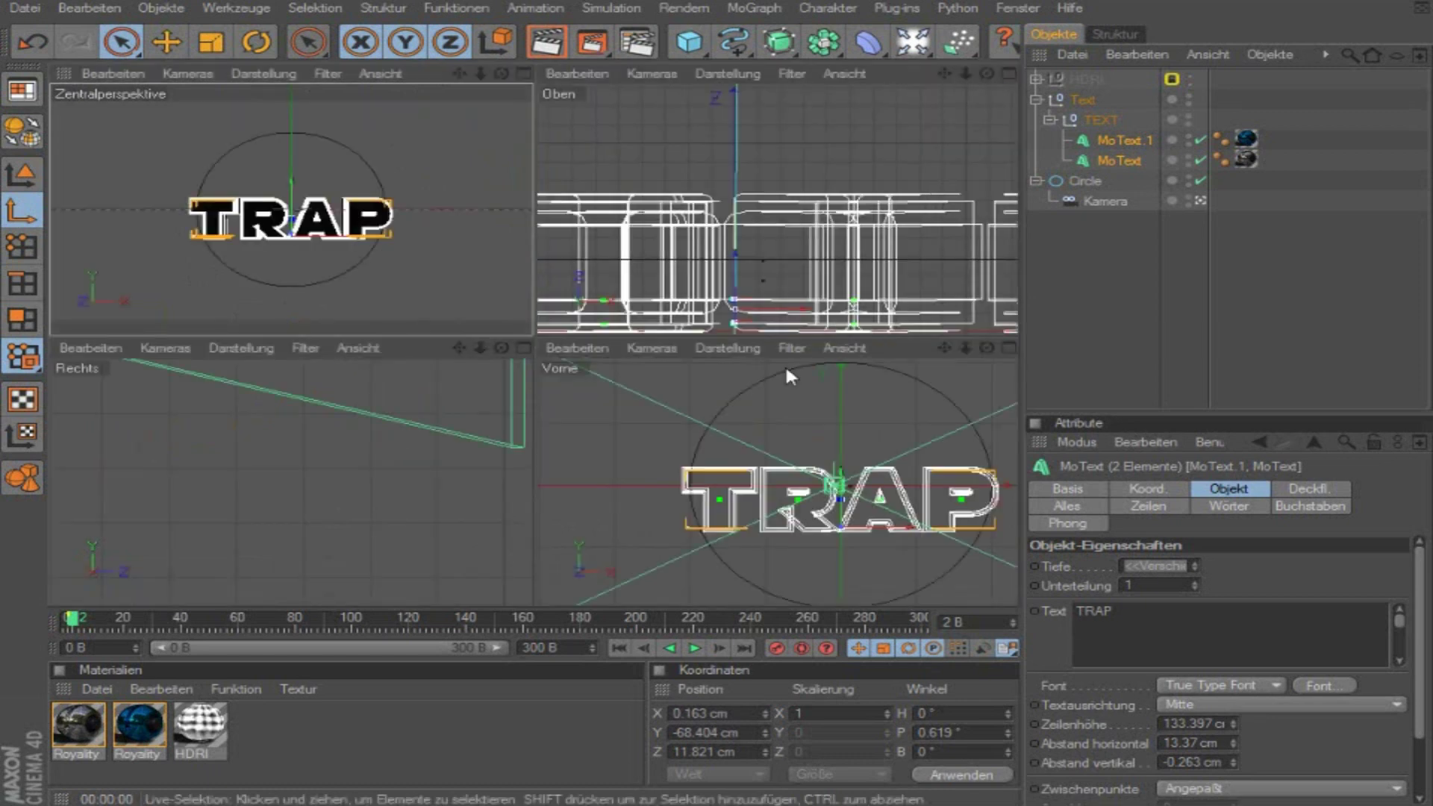
{"action": "scroll", "coordinate": [846, 485], "scroll_direction": "up", "scroll_amount": 4}
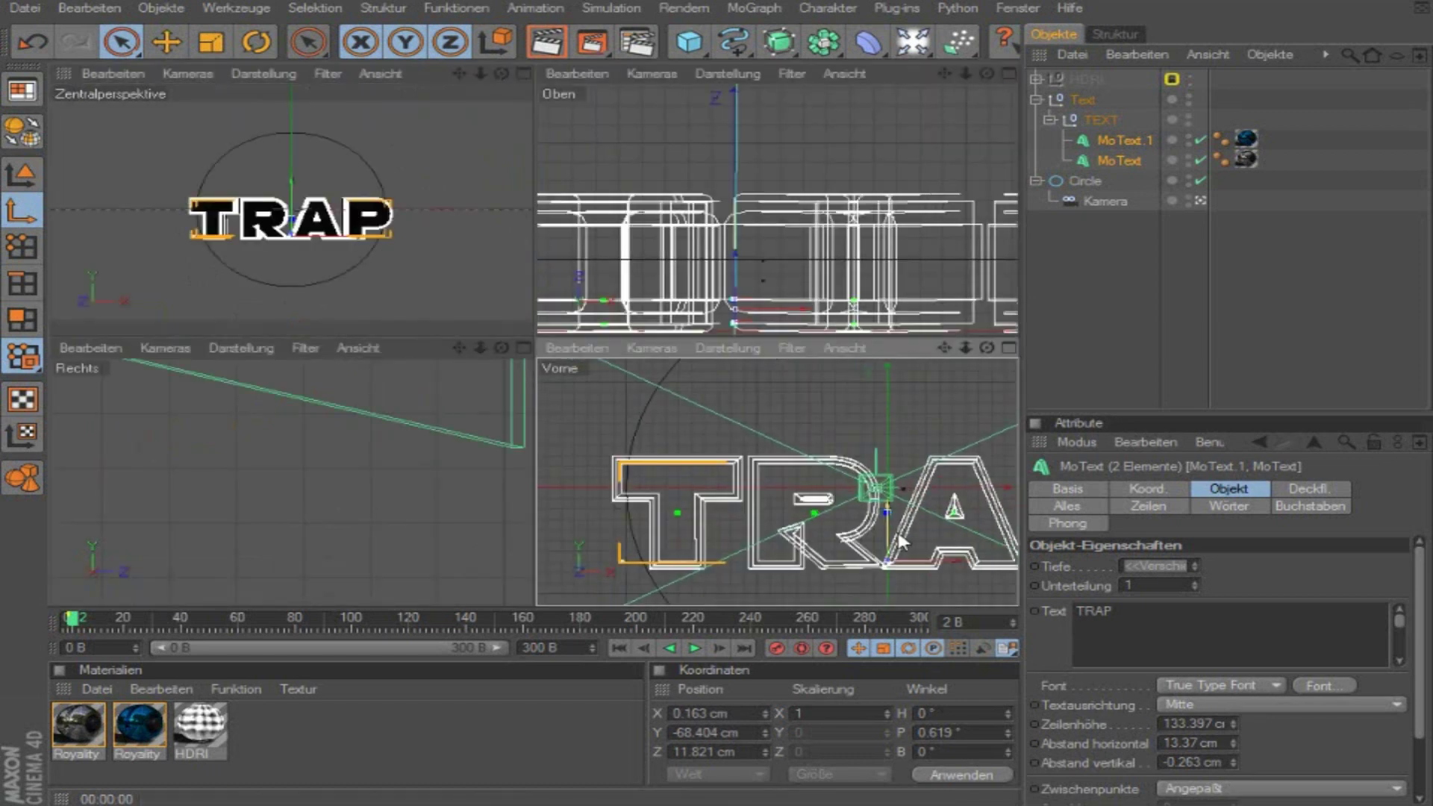
{"action": "left_click", "coordinate": [190, 46]}
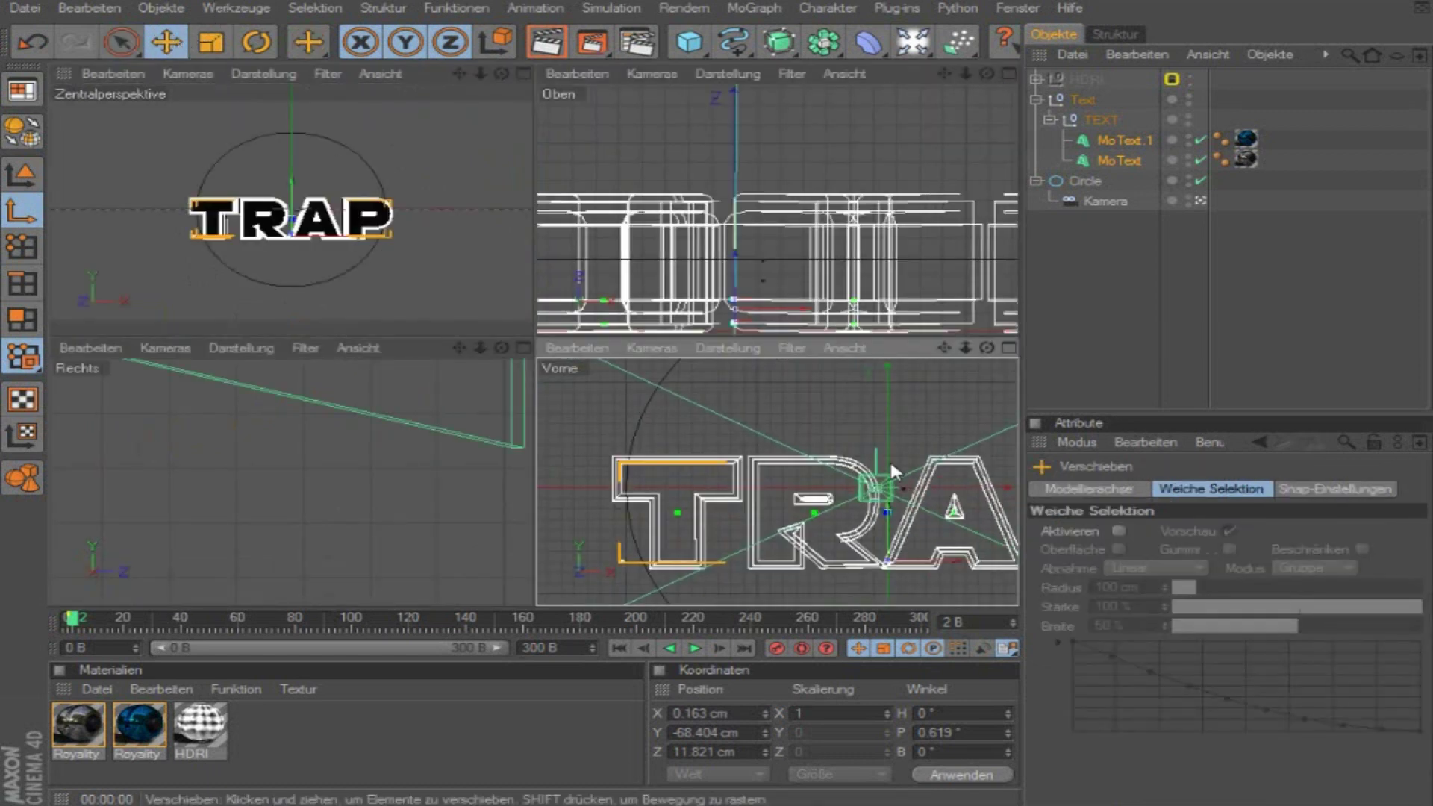
{"action": "left_click_drag", "start_coordinate": [889, 551], "coordinate": [889, 521]}
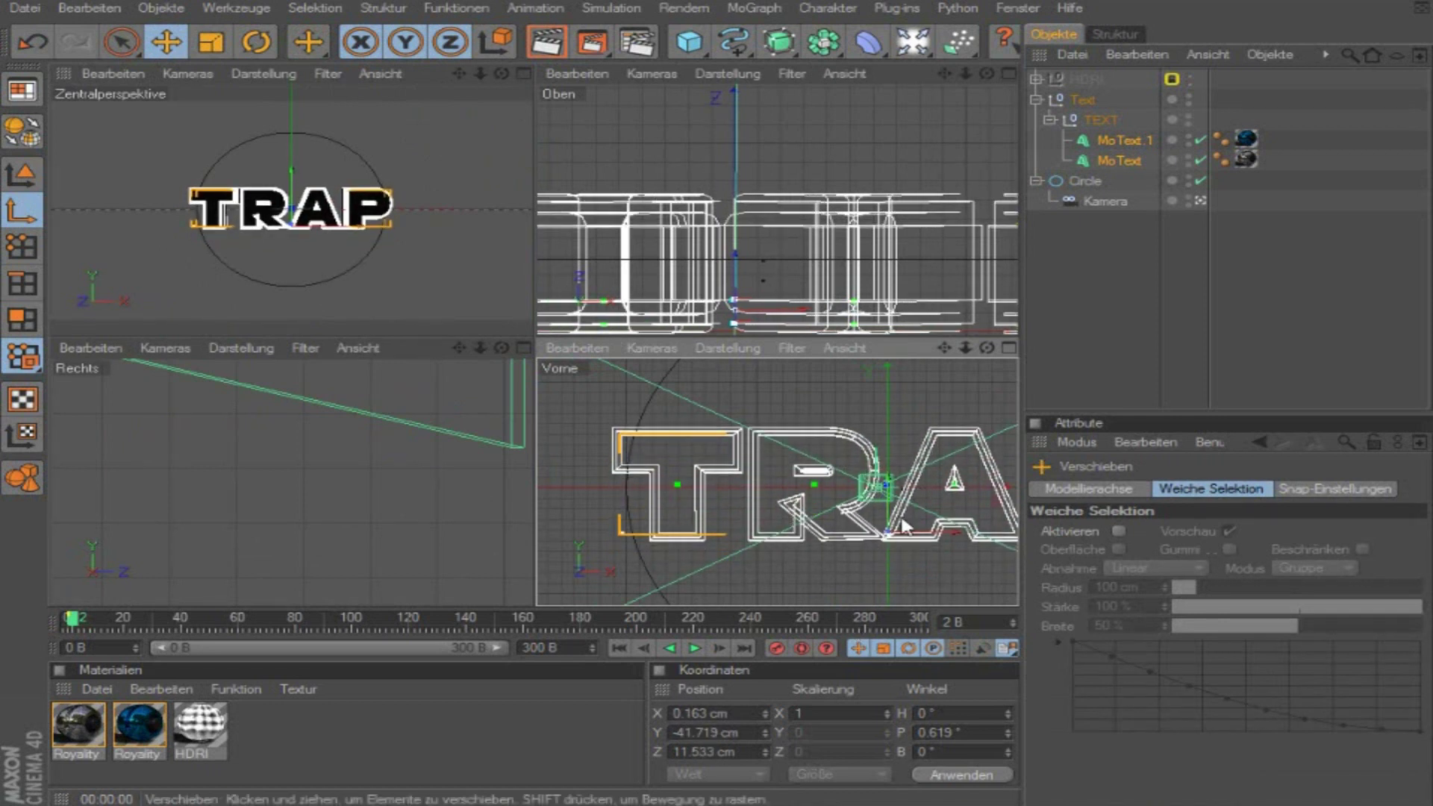
{"action": "left_click_drag", "start_coordinate": [885, 515], "coordinate": [885, 518]}
{"action": "left_click", "coordinate": [523, 72]}
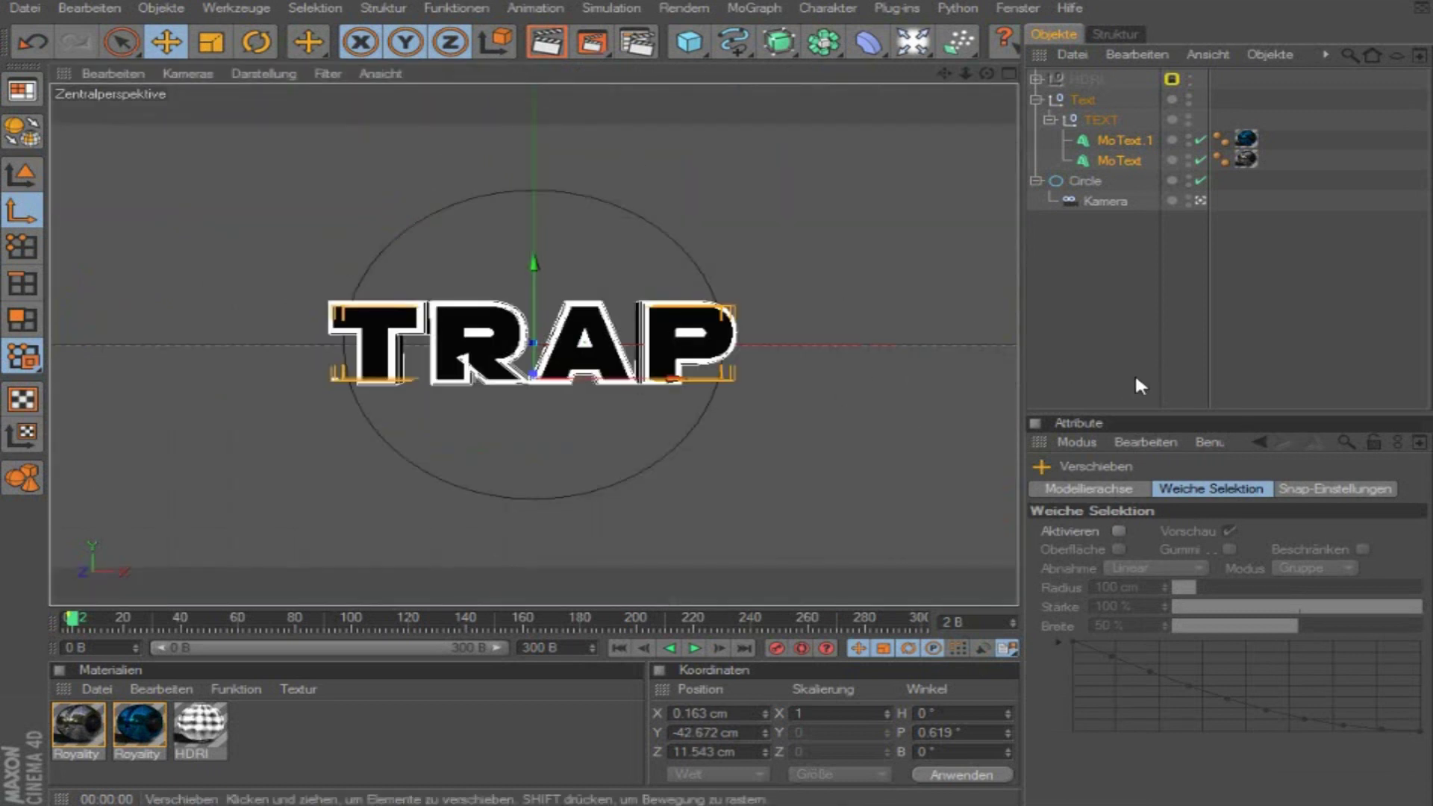
{"action": "left_click", "coordinate": [1136, 294]}
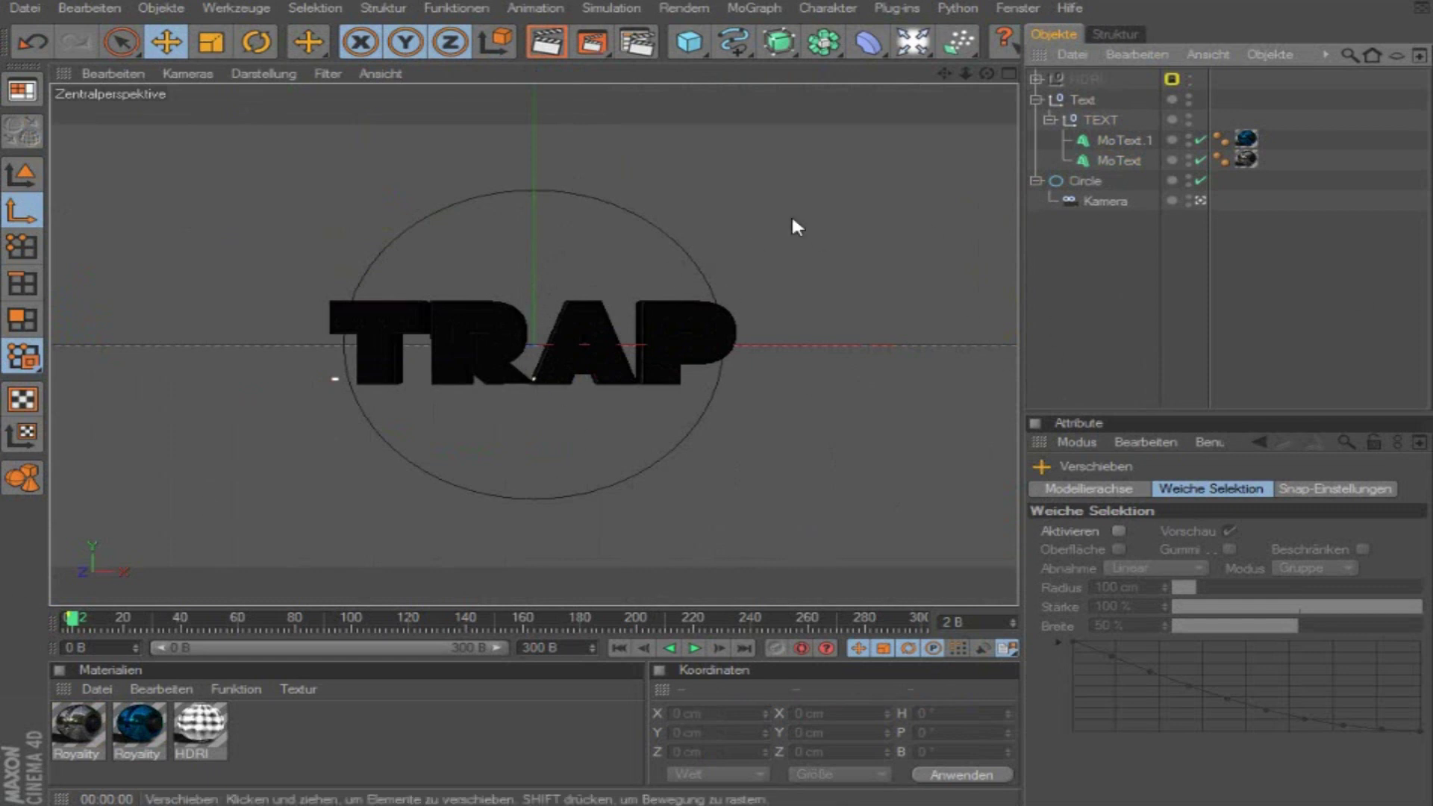
Step: Render the perspective view to check the repositioned TRAP text
{"action": "left_click", "coordinate": [591, 42]}
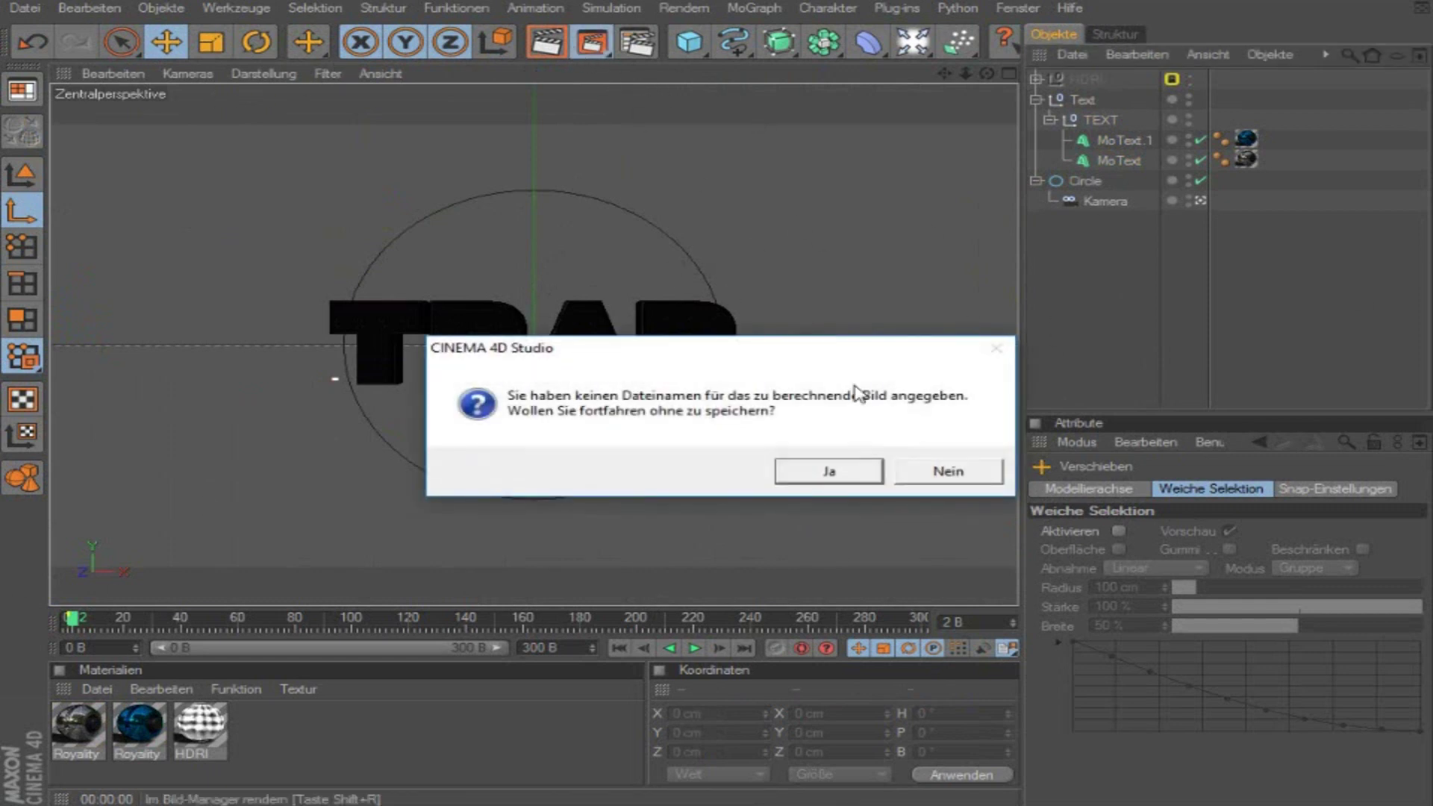
{"action": "key", "text": "Escape"}
{"action": "left_click", "coordinate": [548, 45]}
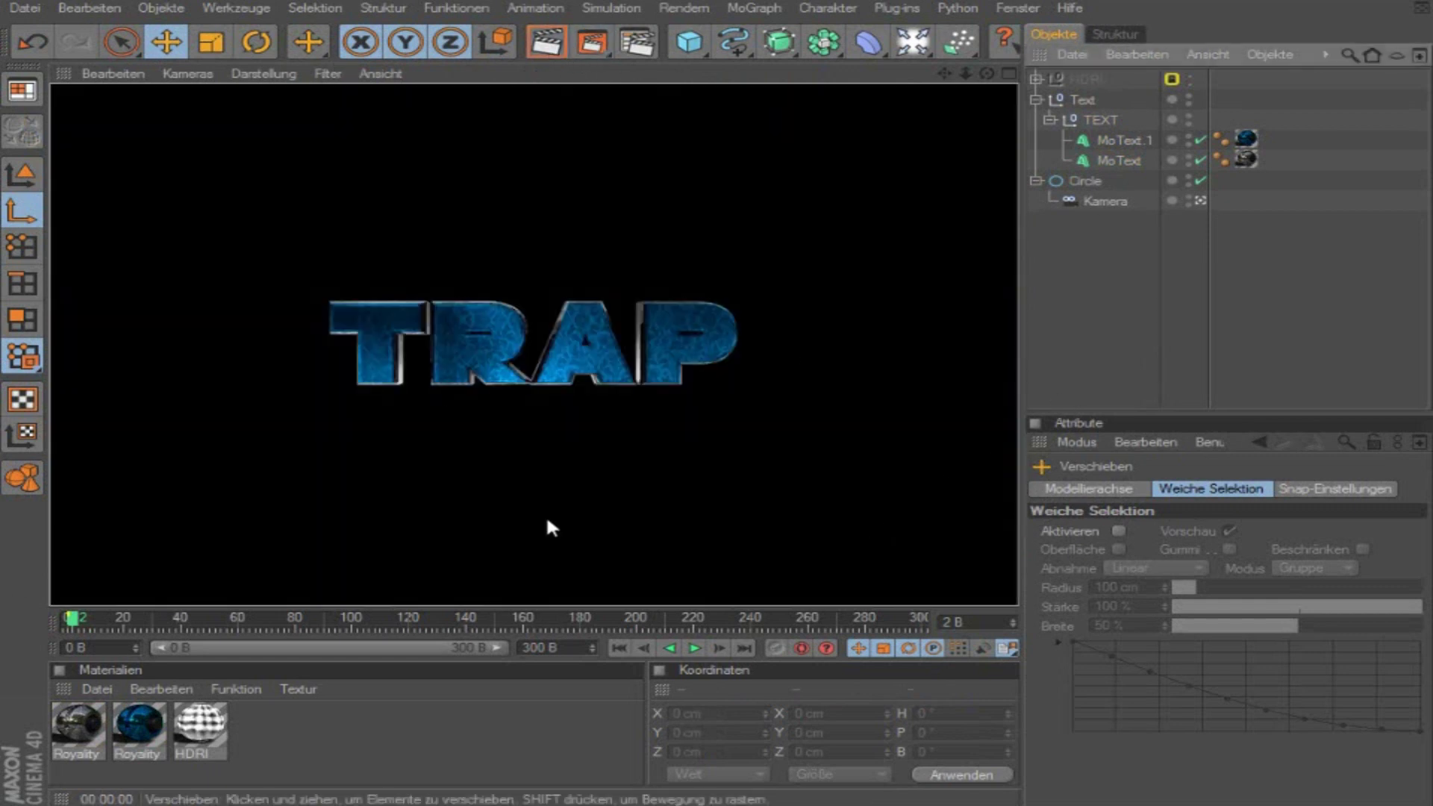
{"action": "left_click", "coordinate": [1073, 290]}
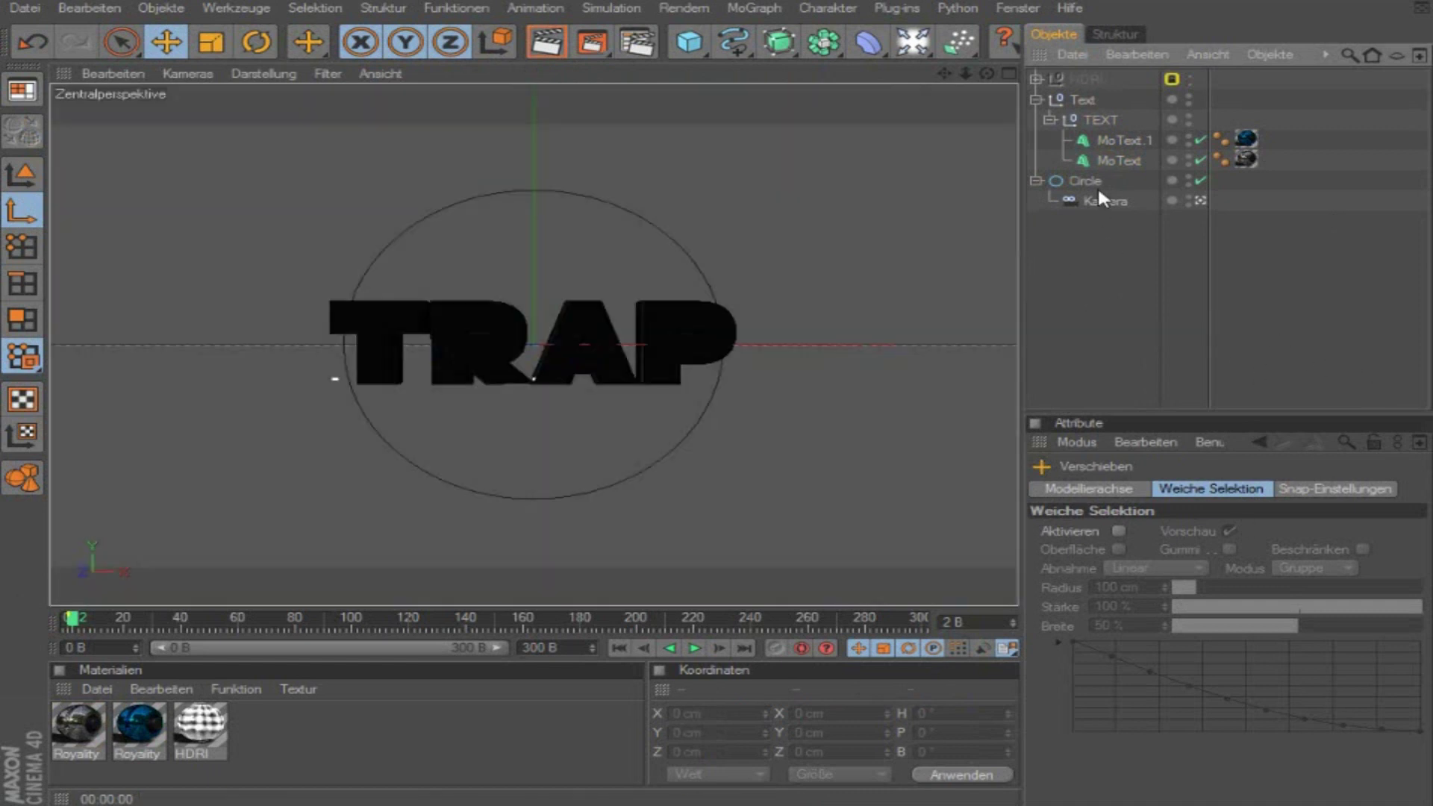
Step: Set the start and end cap rounding of MoText.1 to 15 steps with a 2 cm radius
{"action": "left_click", "coordinate": [1128, 140]}
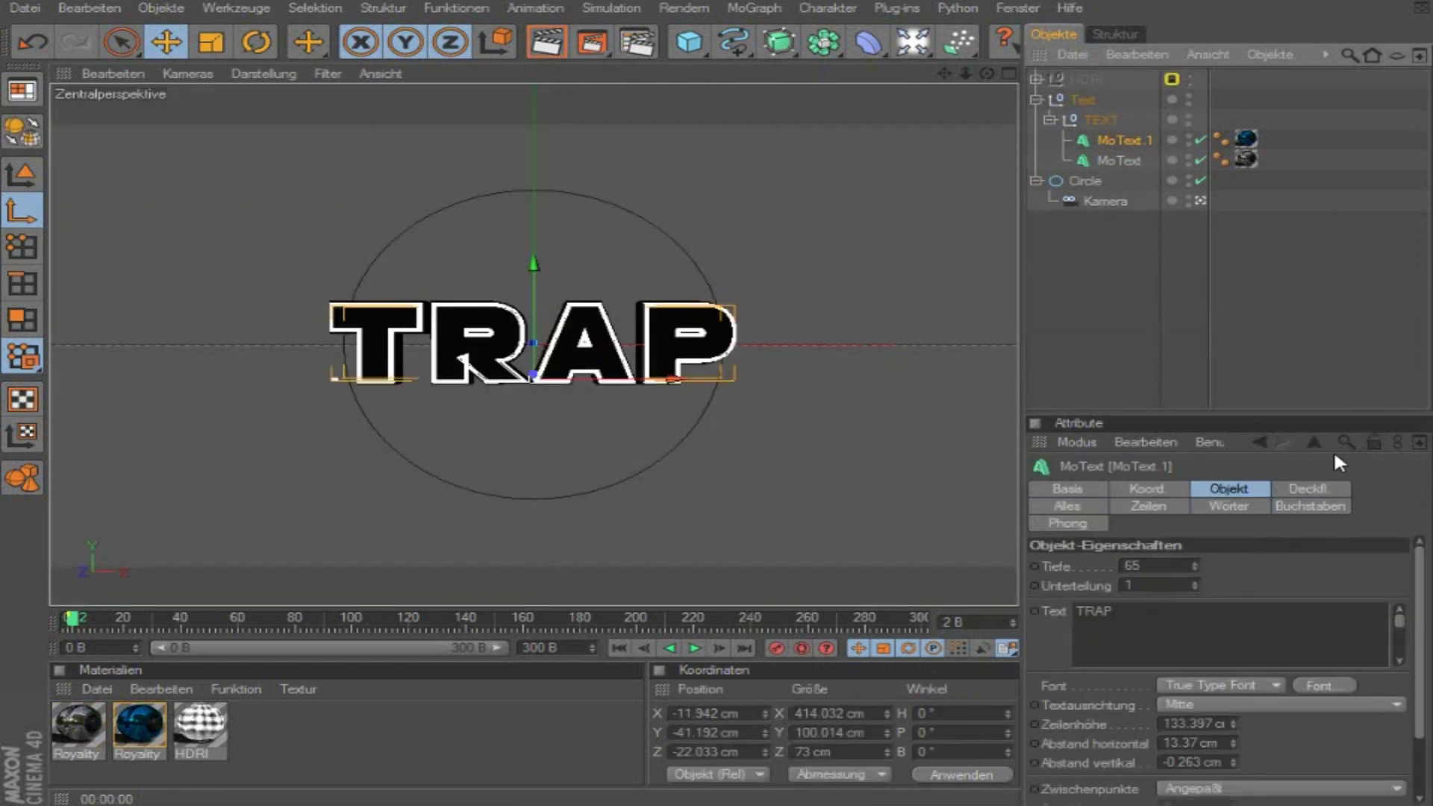
{"action": "left_click", "coordinate": [1308, 488]}
{"action": "left_click", "coordinate": [1258, 586]}
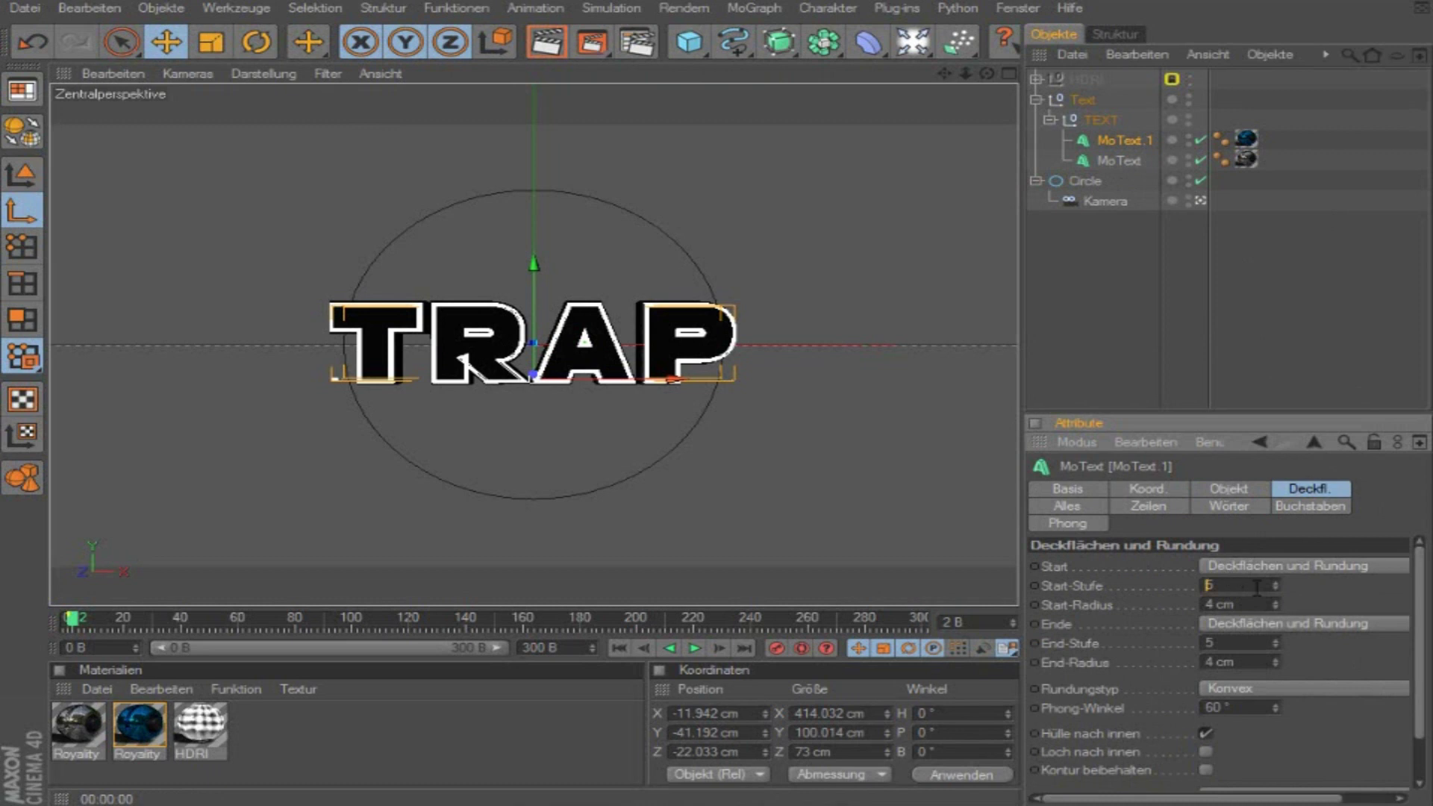
{"action": "type", "text": "15"}
{"action": "key", "text": "Tab"}
{"action": "type", "text": "2"}
{"action": "key", "text": "Tab"}
{"action": "type", "text": "15"}
{"action": "key", "text": "Tab"}
{"action": "type", "text": "2"}
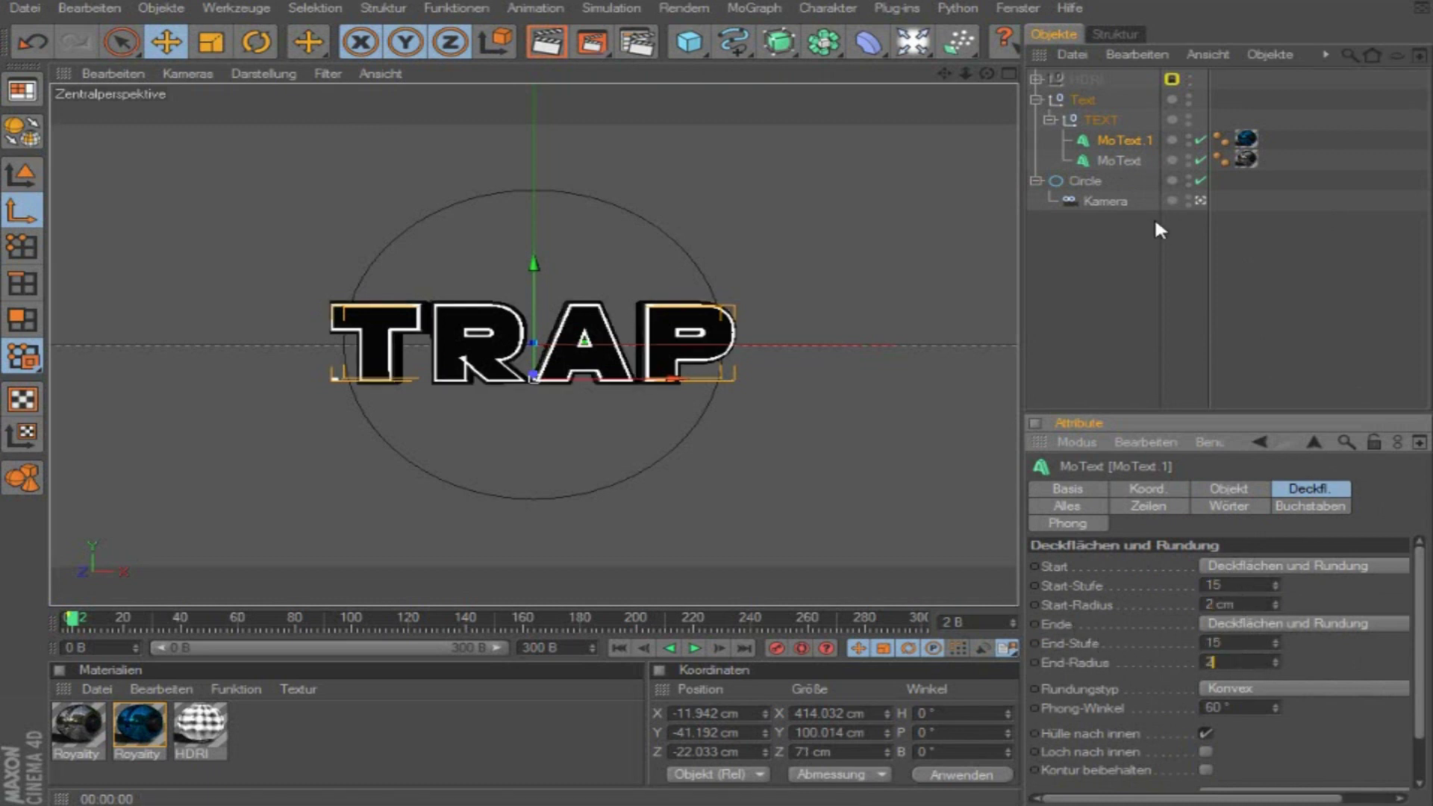
{"action": "left_click", "coordinate": [1154, 216]}
Step: Set the start and end cap rounding of MoText to 15 steps with a 3 cm radius
{"action": "left_click", "coordinate": [1119, 159]}
{"action": "left_click", "coordinate": [1257, 586]}
{"action": "type", "text": "15"}
{"action": "key", "text": "Tab"}
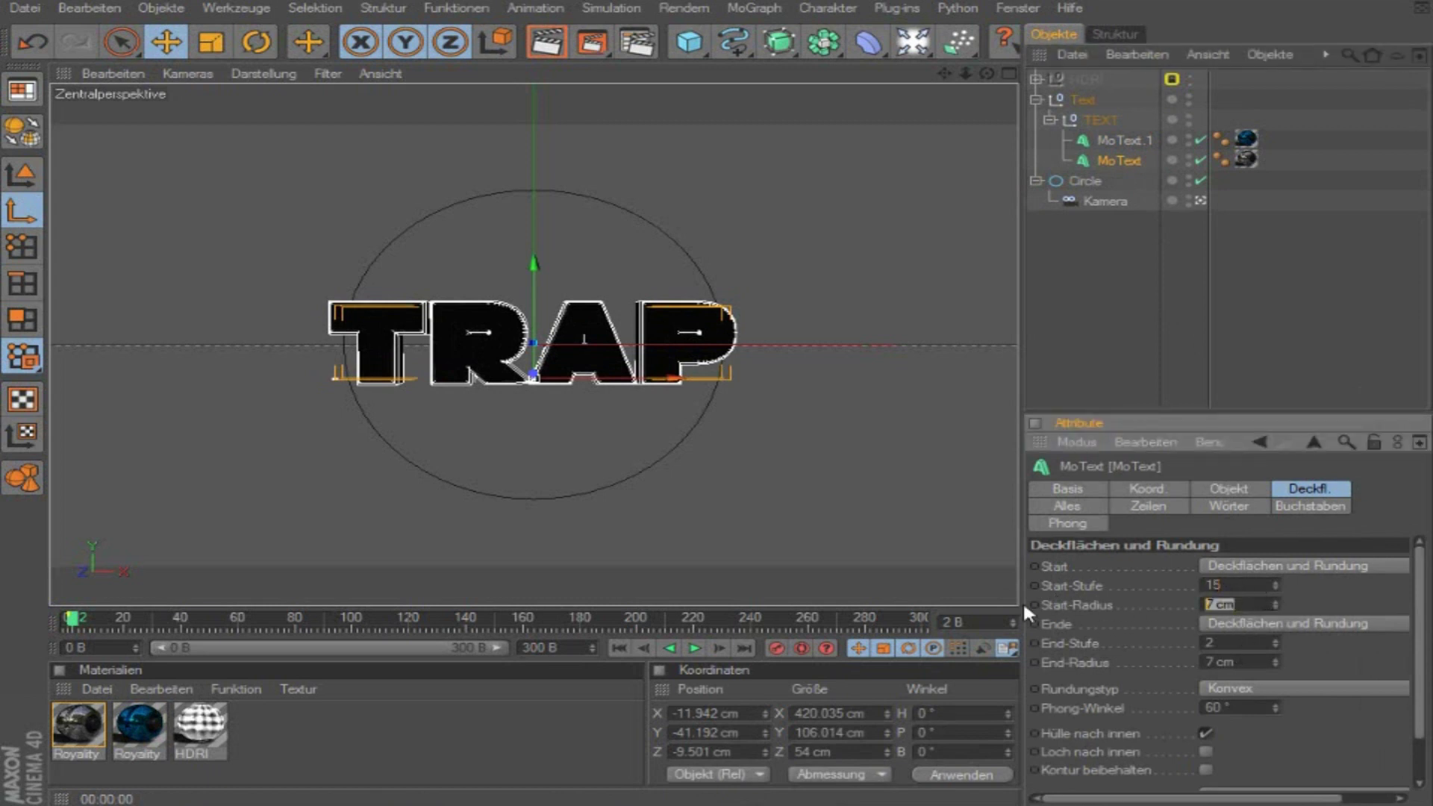
{"action": "type", "text": "3"}
{"action": "key", "text": "Tab"}
{"action": "type", "text": "14"}
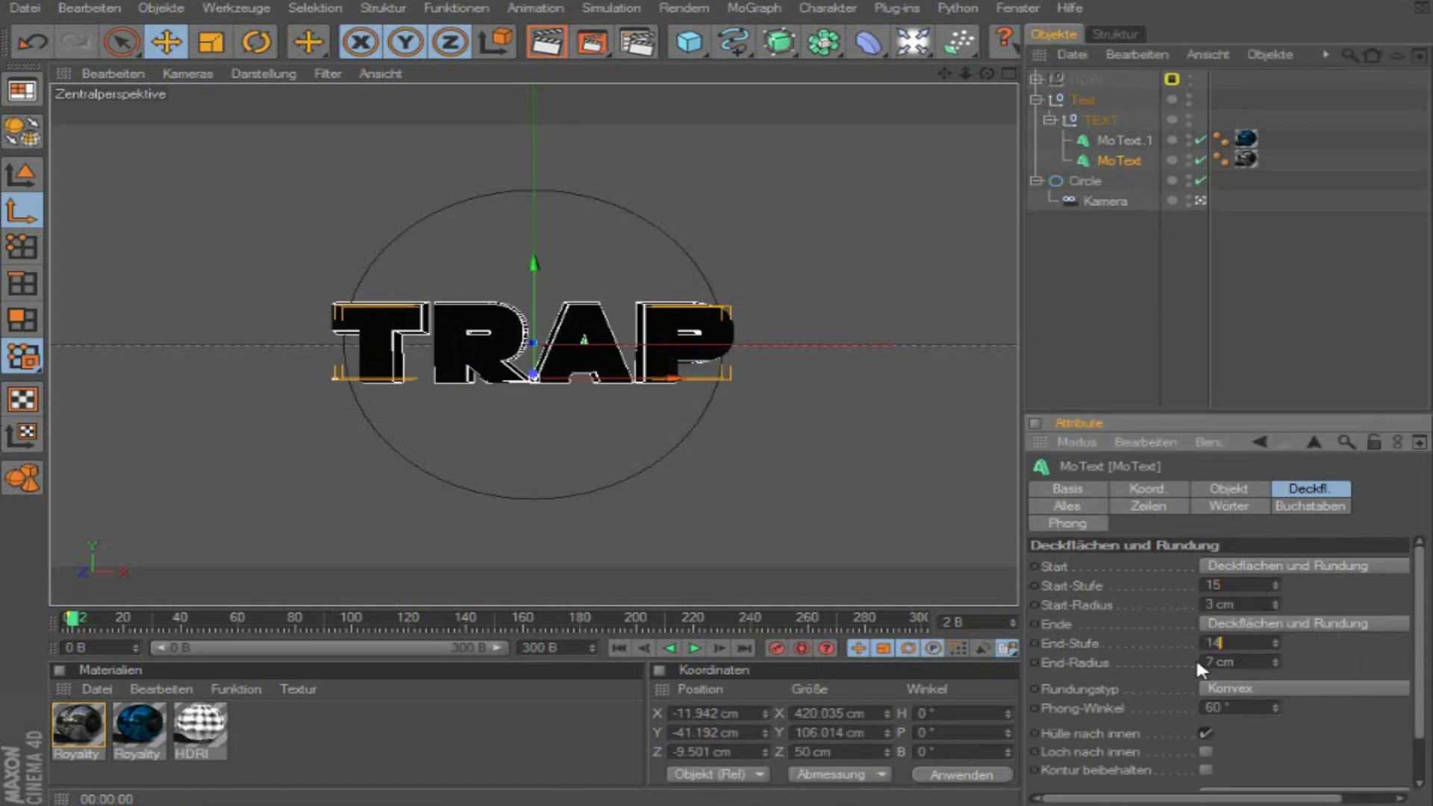
{"action": "key", "text": "Tab"}
{"action": "type", "text": "412.0"}
{"action": "type", "text": "3"}
{"action": "key", "text": "Return"}
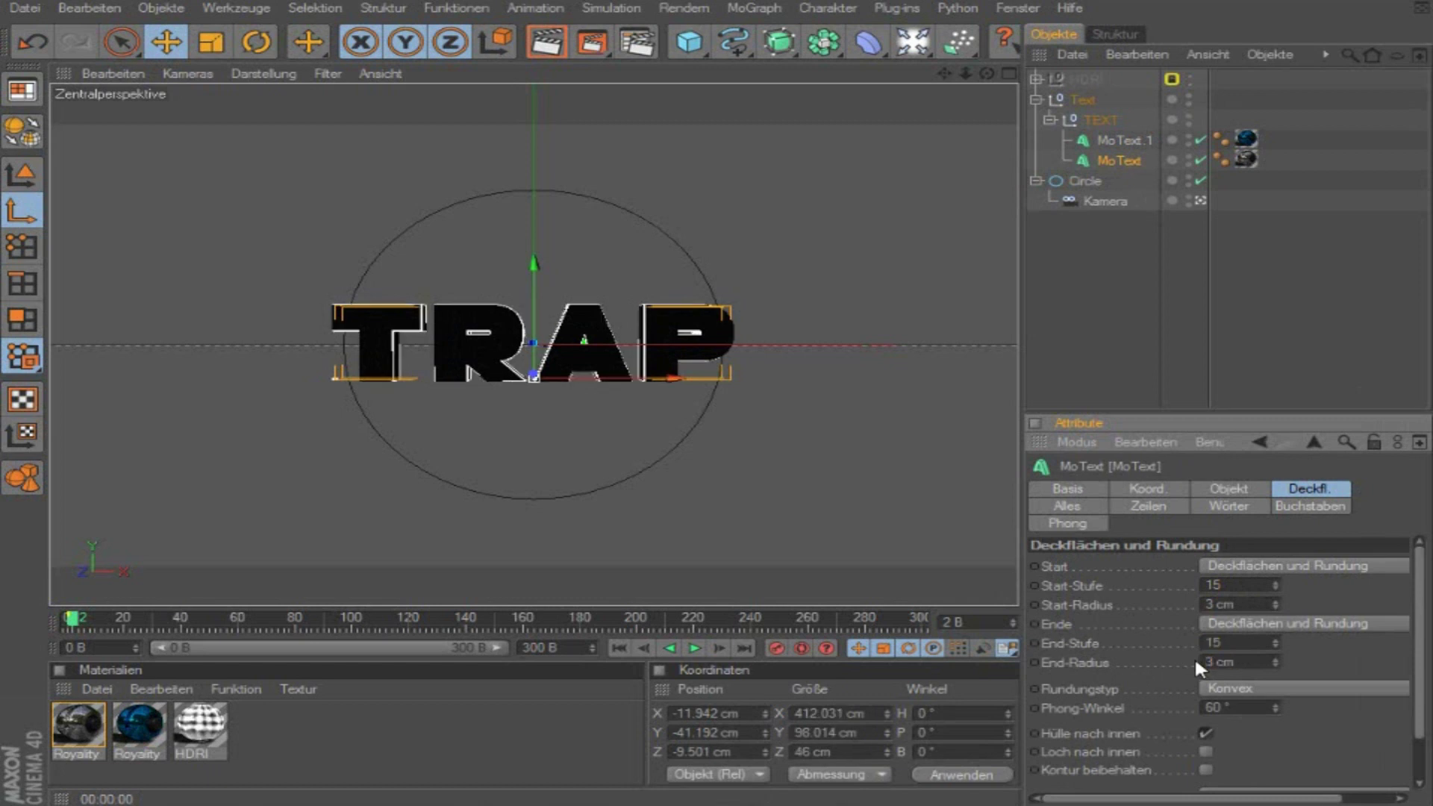
Step: Render the TRAP text from an angled view to check the new cap rounding
{"action": "left_click_drag", "start_coordinate": [952, 94], "coordinate": [495, 115], "text": "alt"}
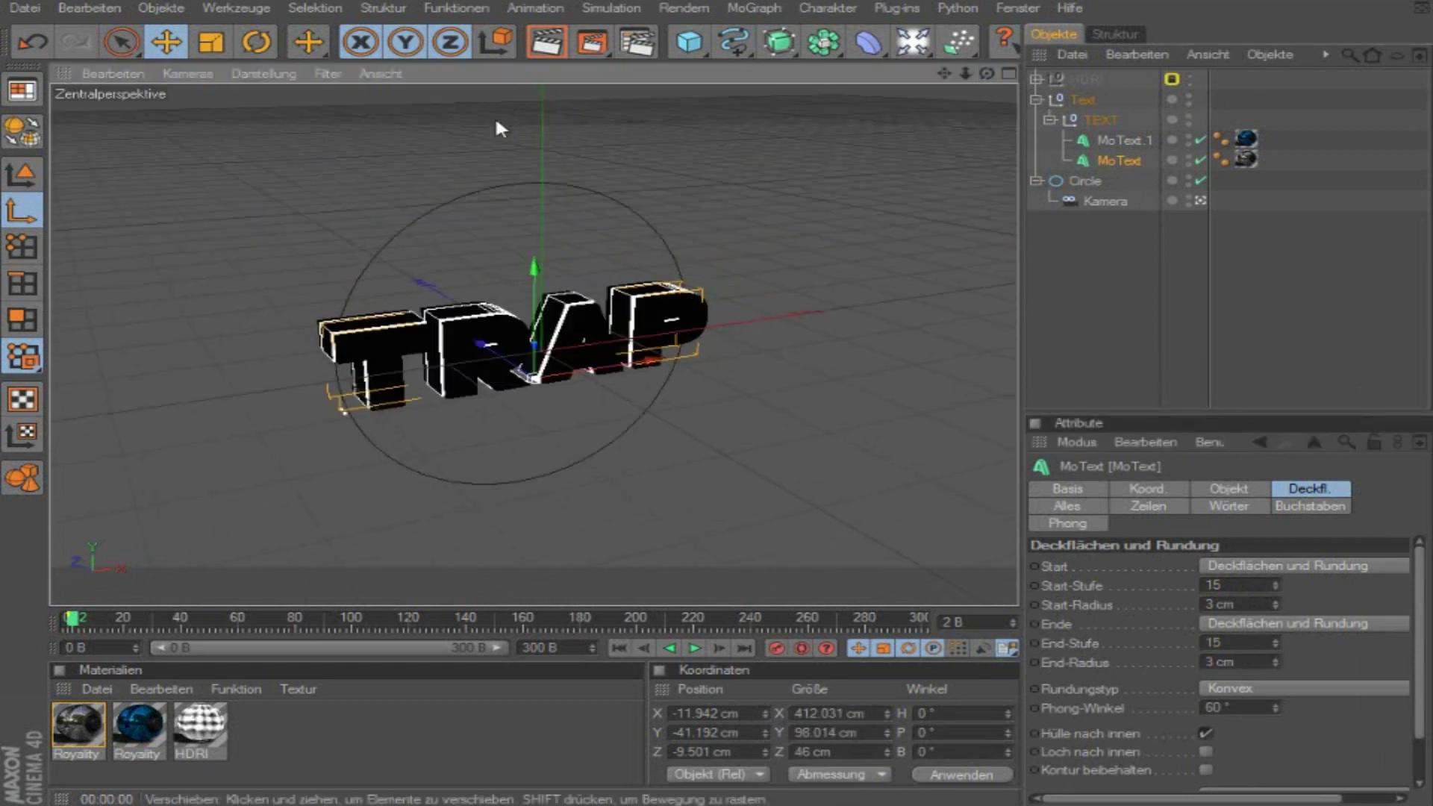
{"action": "left_click", "coordinate": [547, 51]}
{"action": "left_click", "coordinate": [1089, 339]}
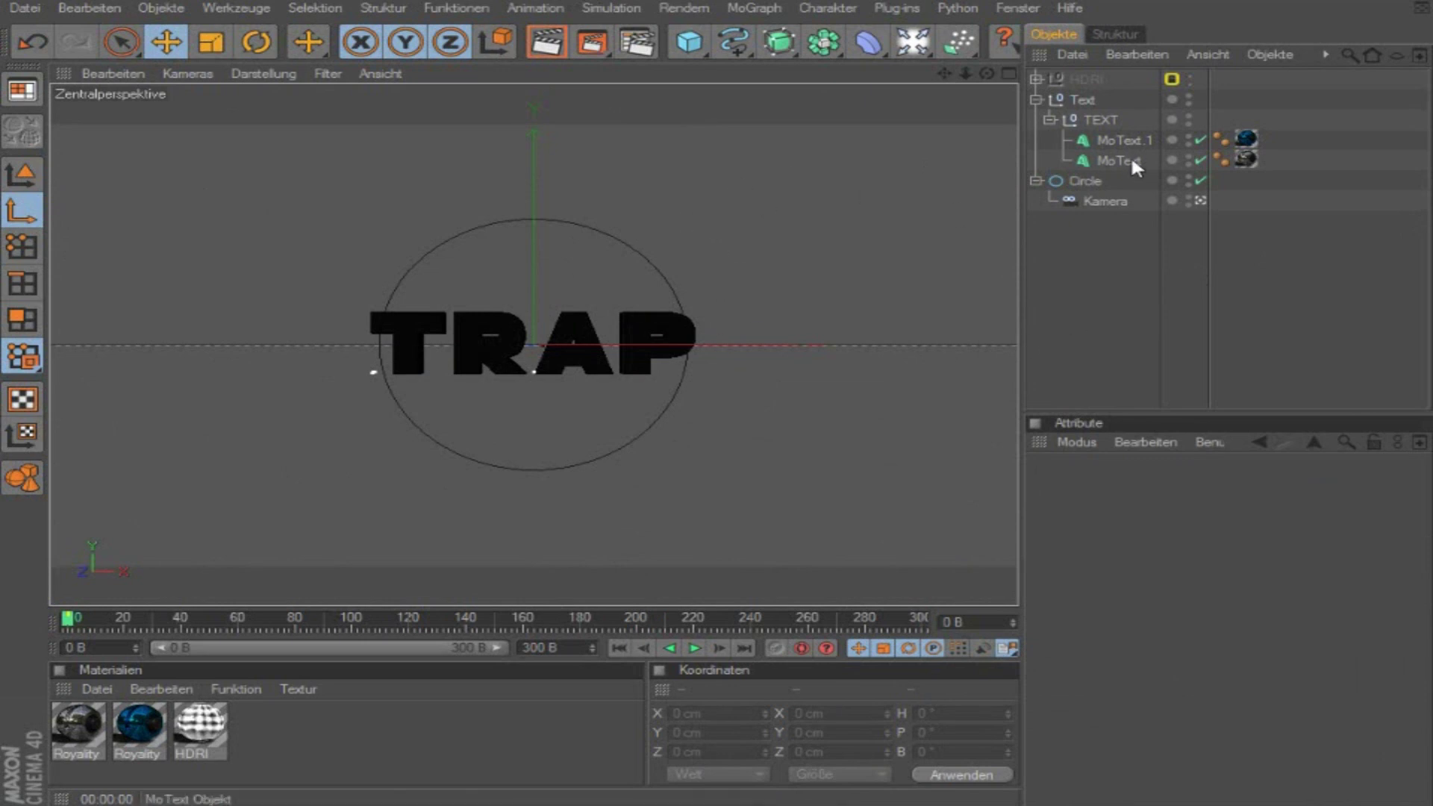
{"action": "left_click", "coordinate": [1086, 181]}
{"action": "left_click", "coordinate": [1106, 201]}
{"action": "left_click", "coordinate": [1105, 258]}
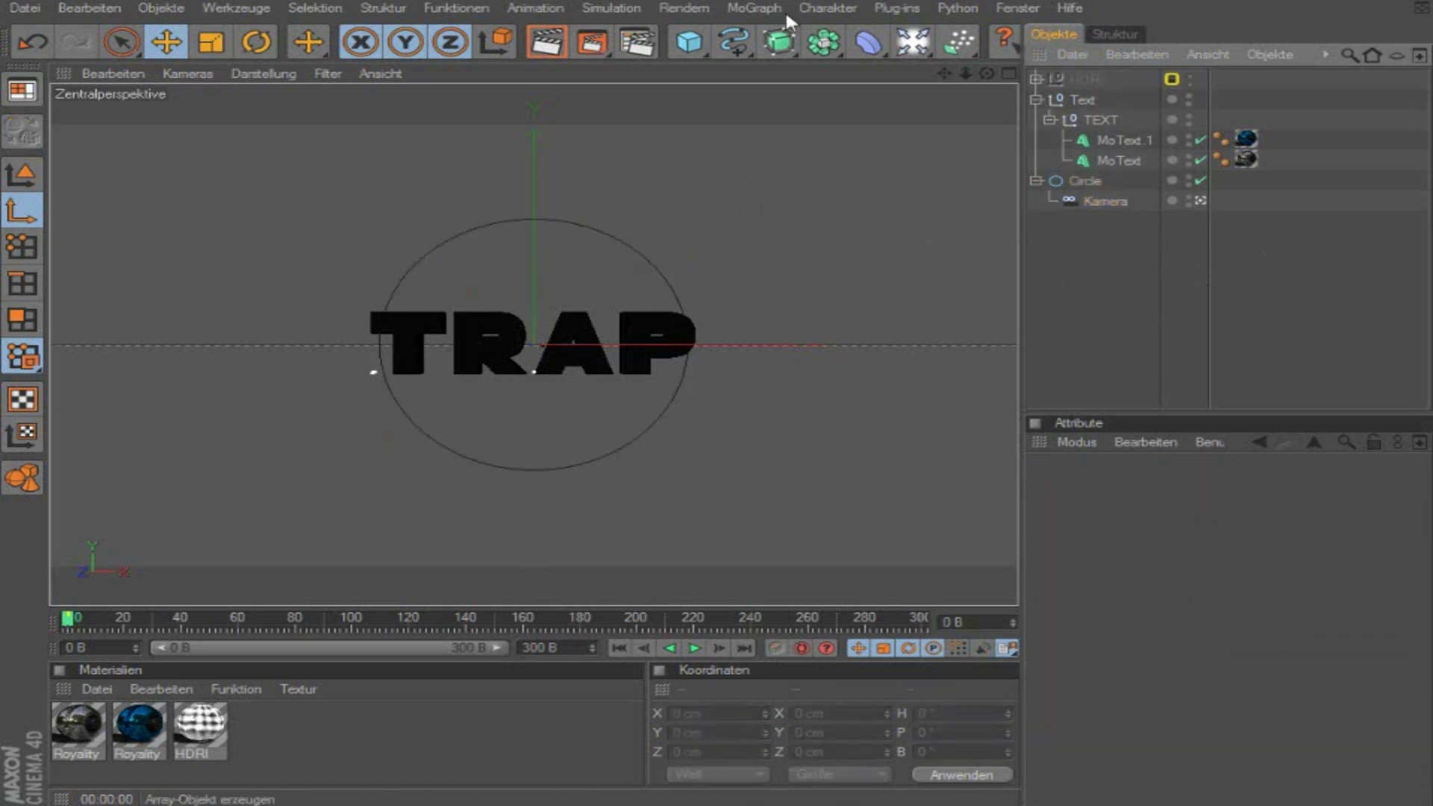
{"action": "left_click", "coordinate": [734, 41]}
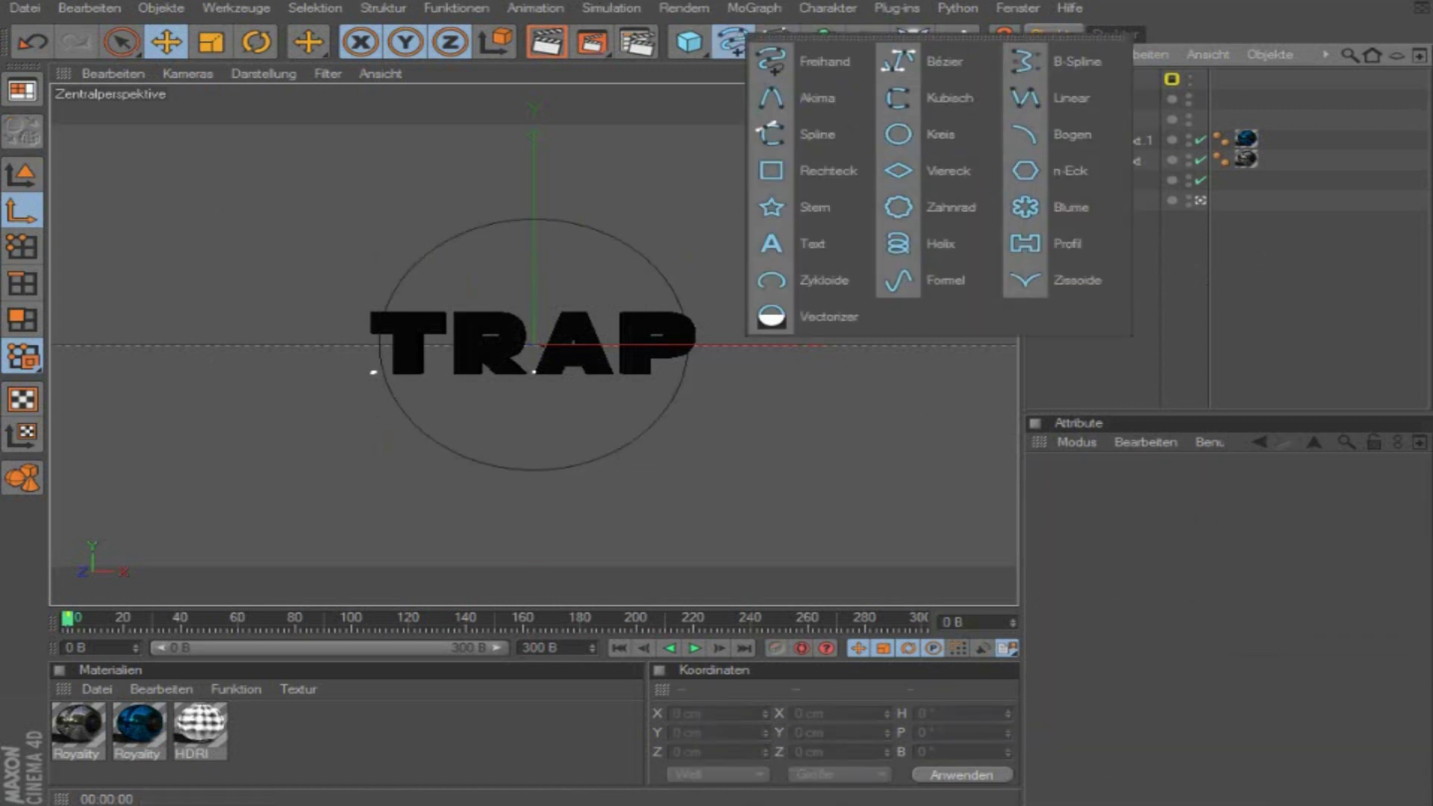
{"action": "left_click", "coordinate": [911, 41]}
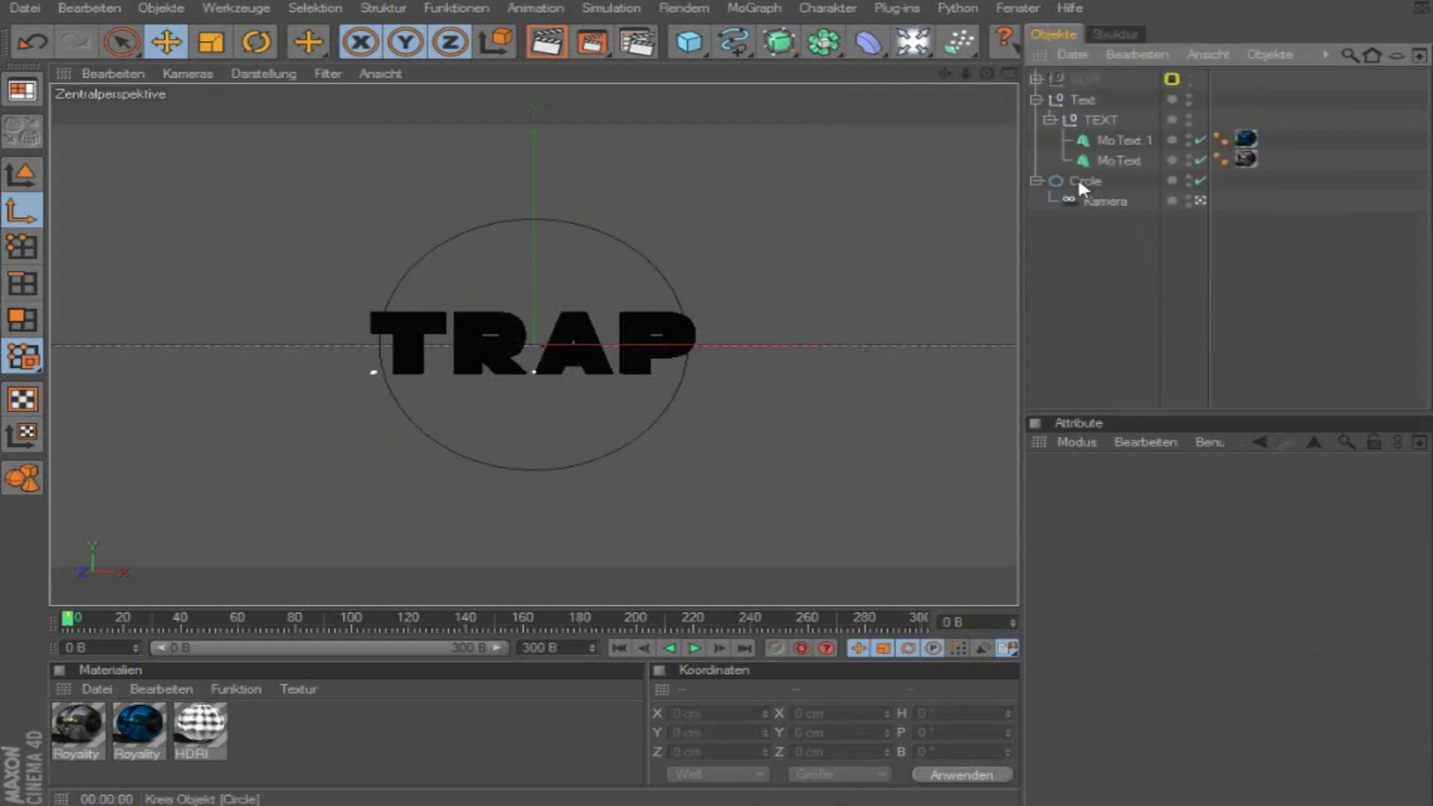
{"action": "left_click", "coordinate": [1107, 202]}
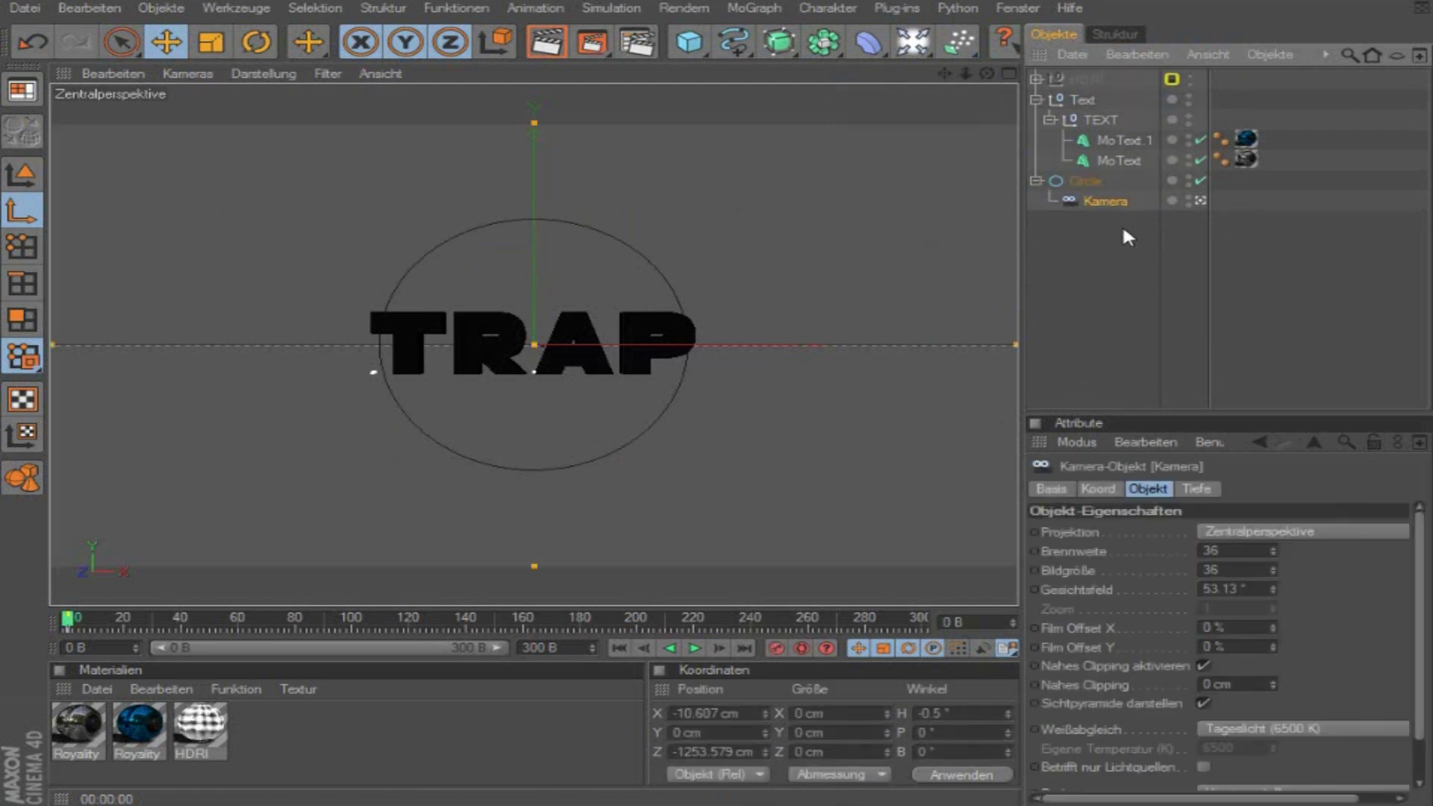
{"action": "scroll", "coordinate": [606, 373], "scroll_direction": "up", "scroll_amount": 5}
{"action": "scroll", "coordinate": [643, 455], "scroll_direction": "up", "scroll_amount": 1}
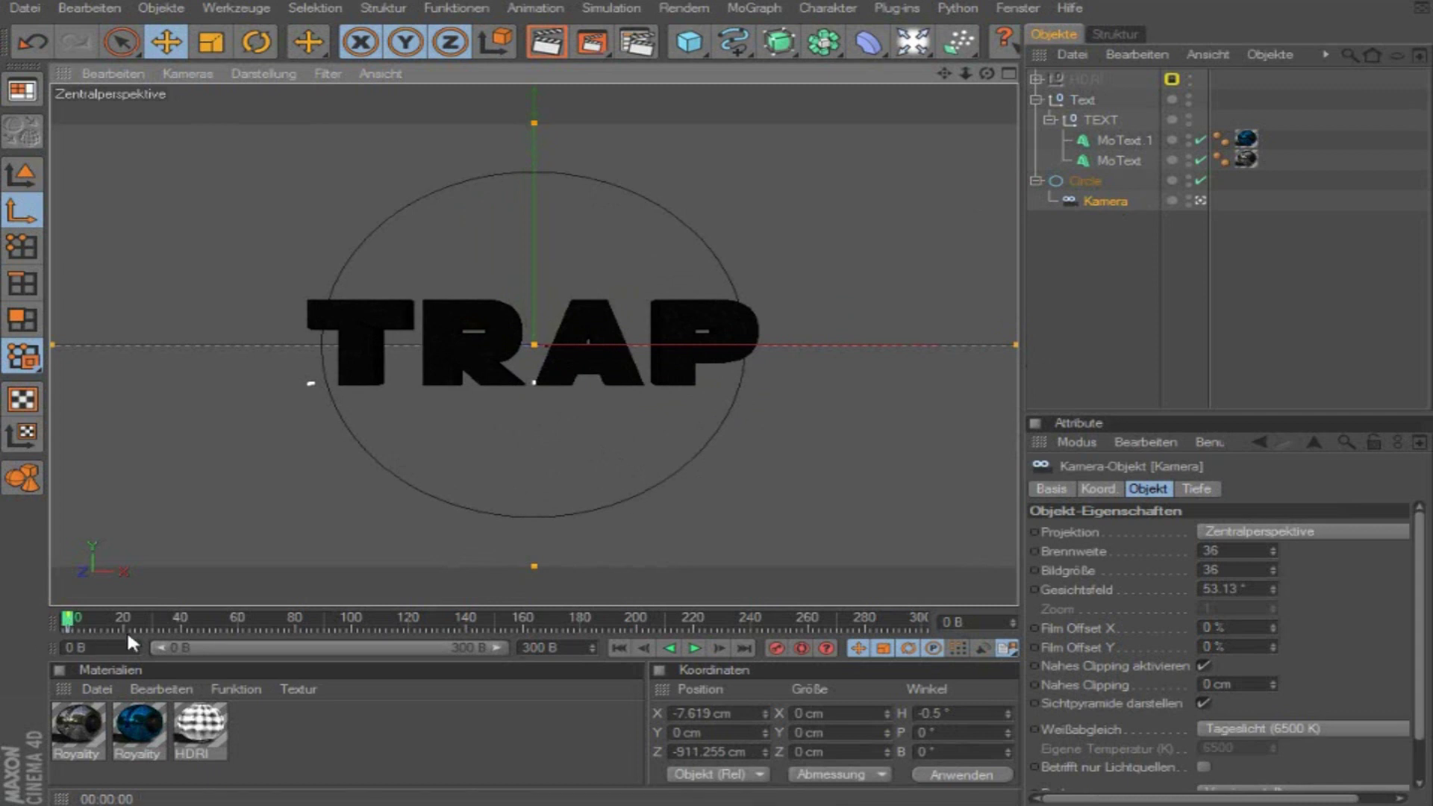
{"action": "left_click", "coordinate": [186, 620]}
Step: Record a keyframe of the Circle's position, size and rotation at frame 80
{"action": "left_click", "coordinate": [1085, 181]}
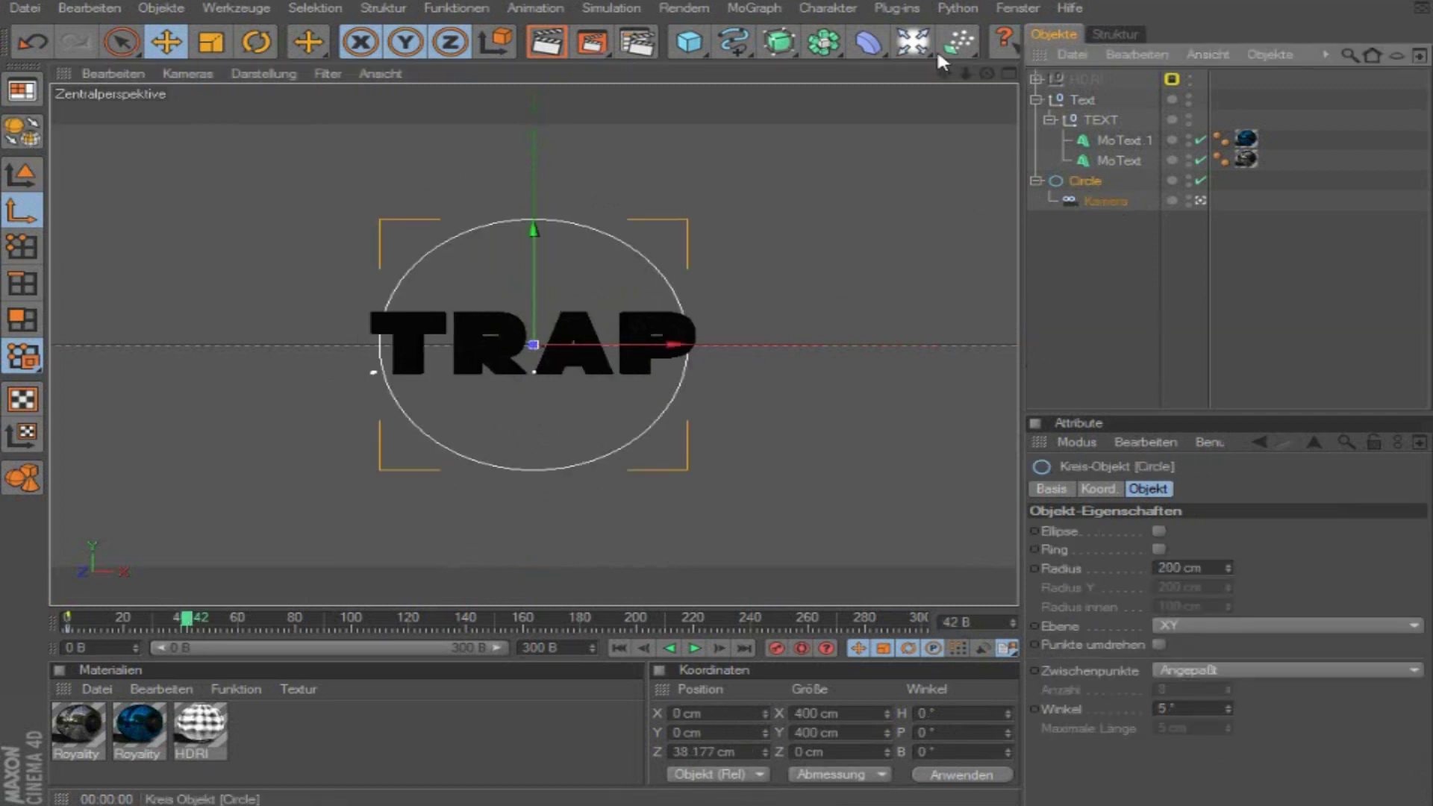
{"action": "left_click_drag", "start_coordinate": [987, 73], "coordinate": [544, 611]}
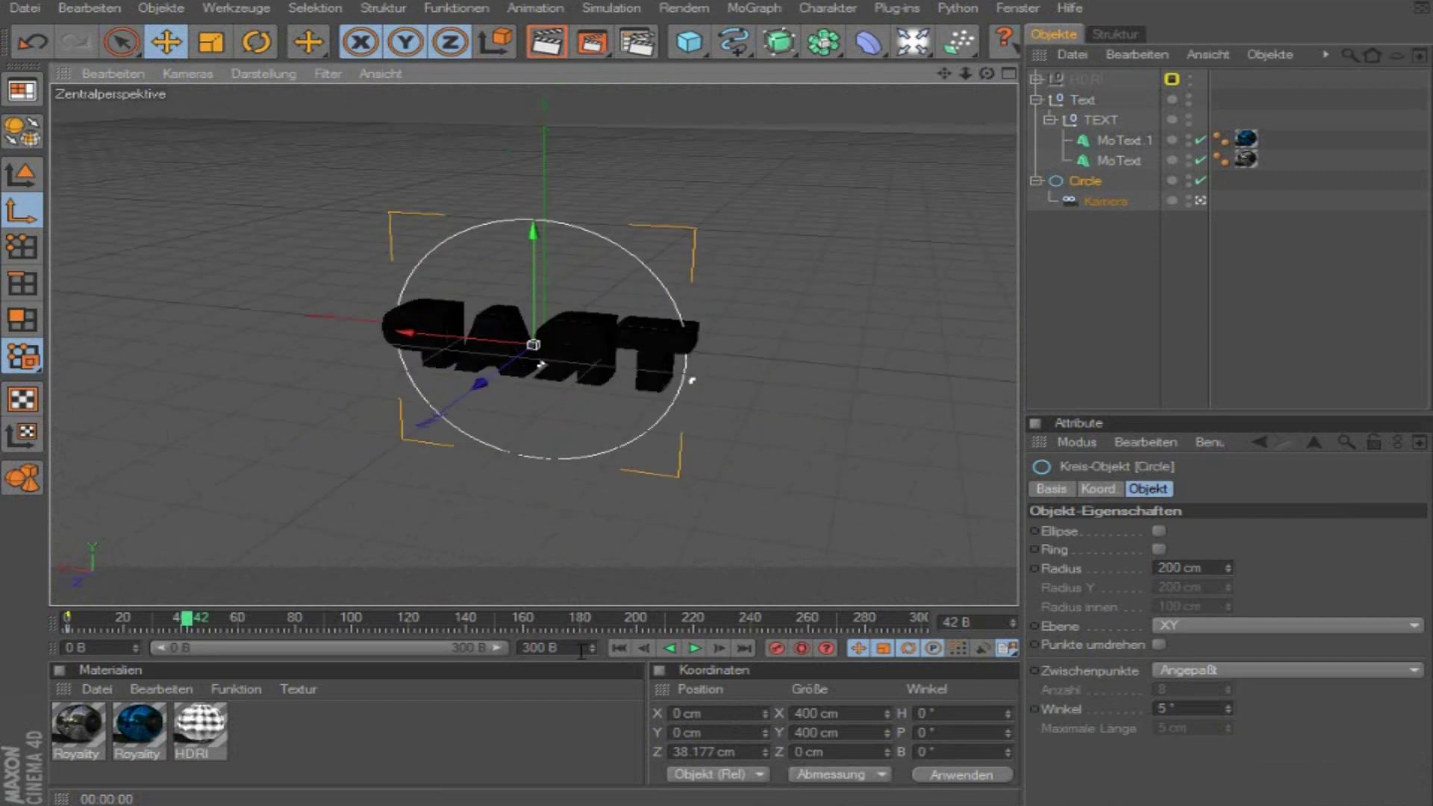
{"action": "key", "text": "f"}
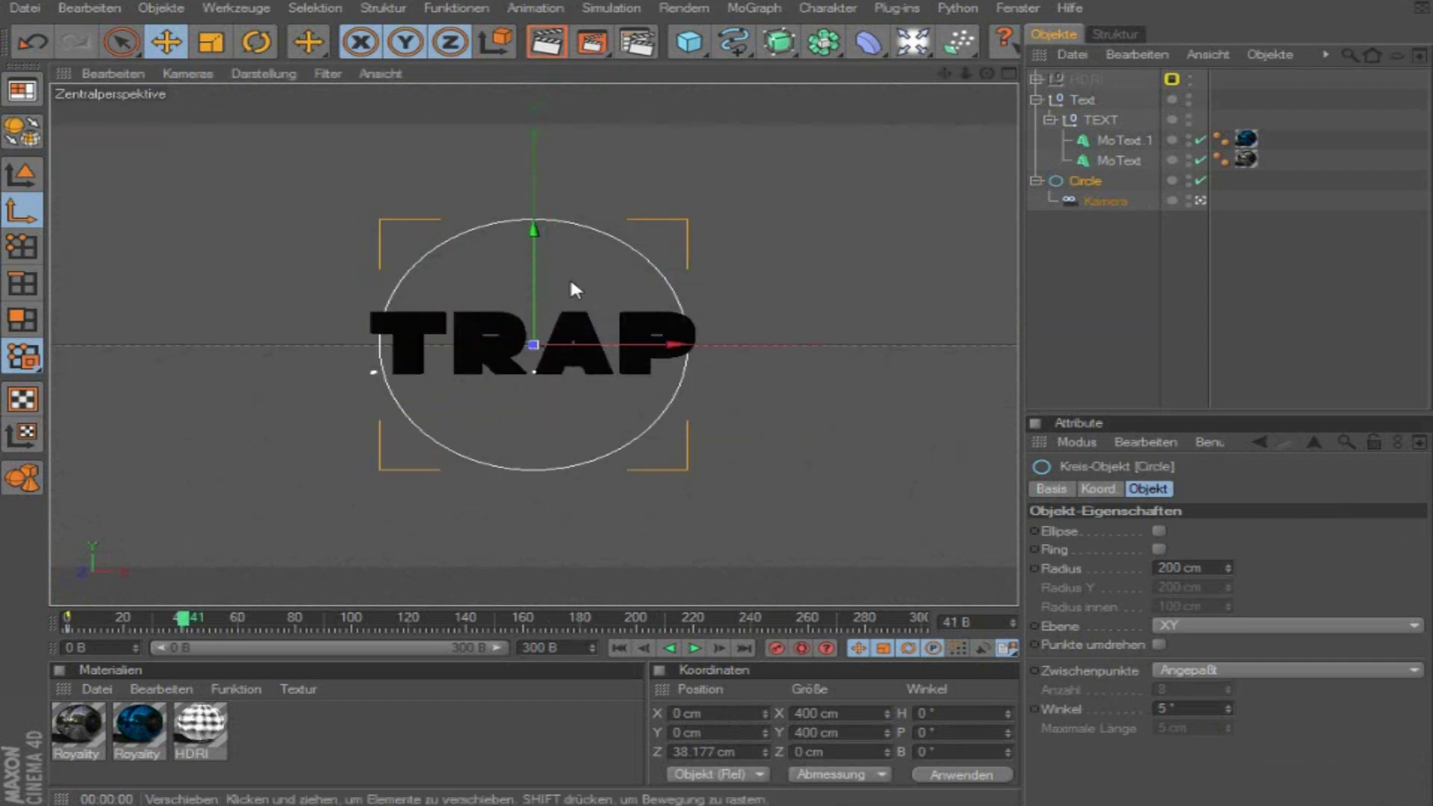
{"action": "key", "text": "shift+f"}
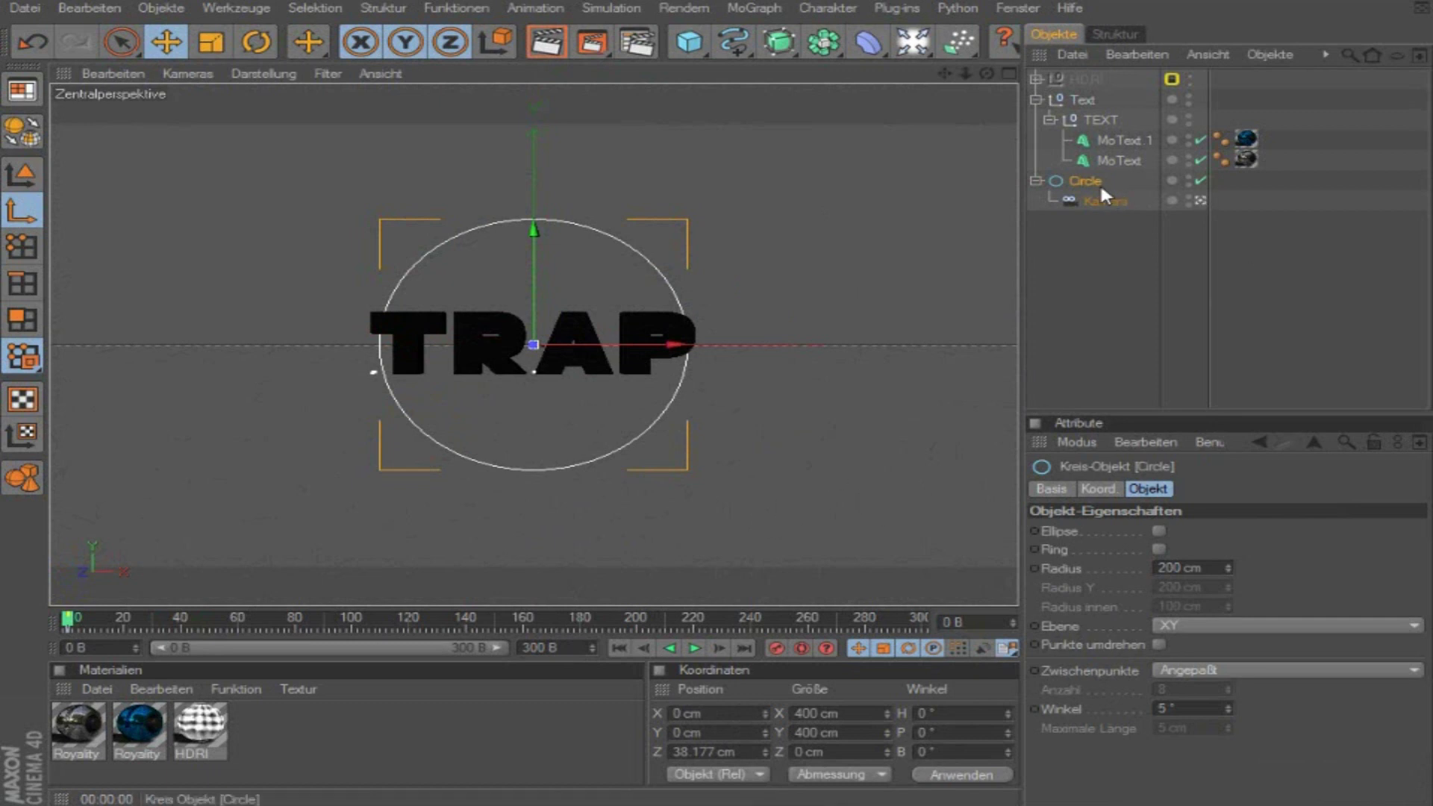
{"action": "left_click", "coordinate": [293, 614]}
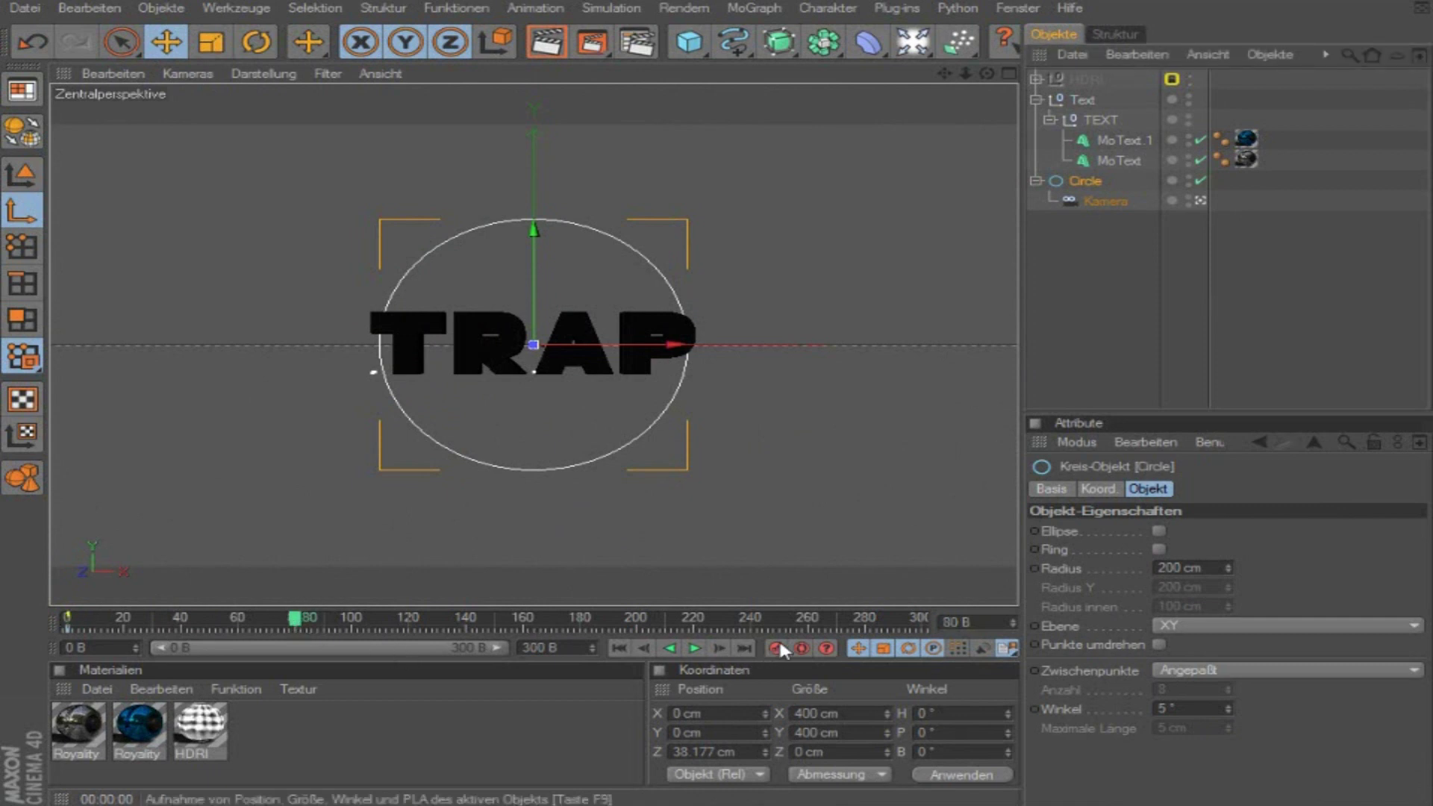
{"action": "left_click_drag", "start_coordinate": [294, 616], "coordinate": [67, 616]}
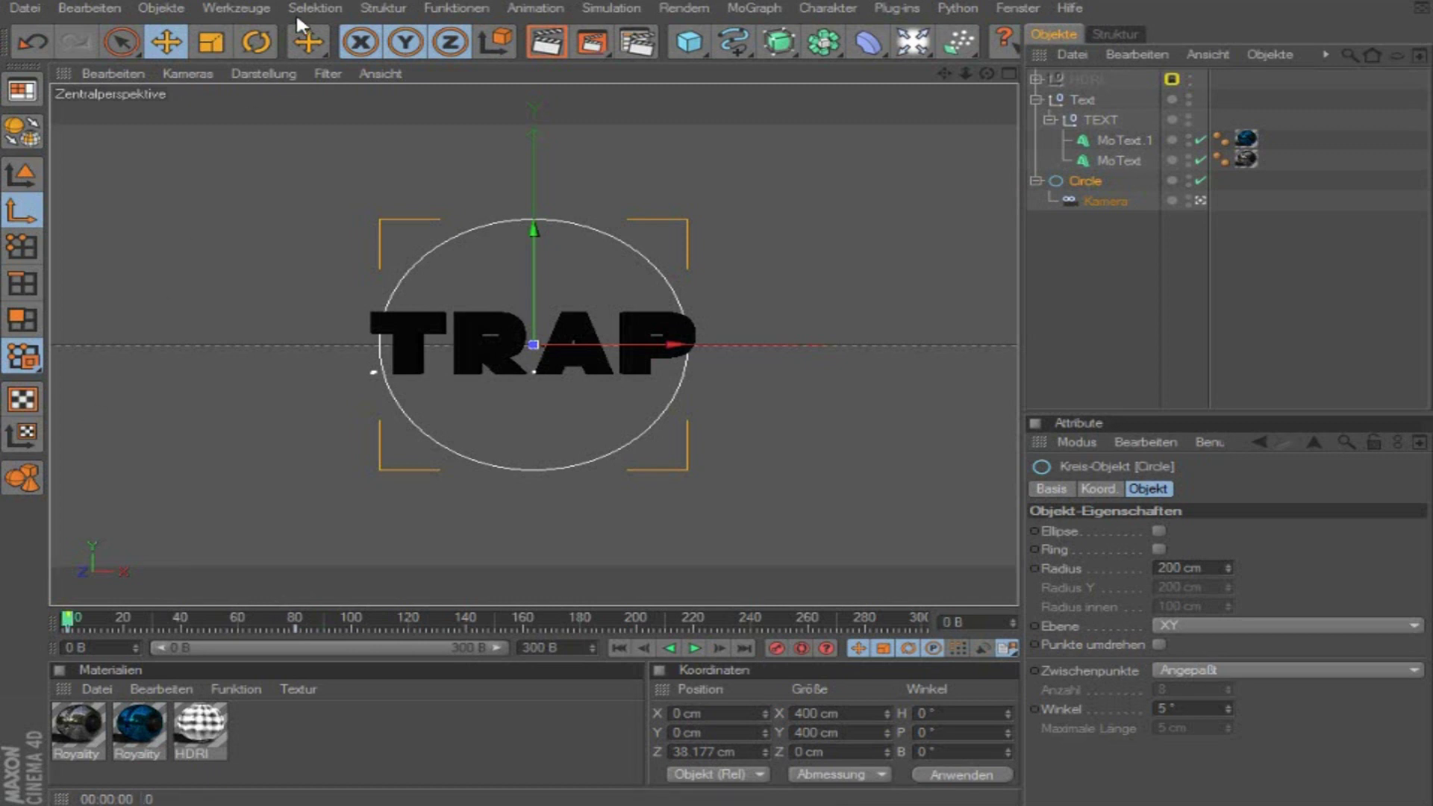
Step: Rotate the Circle as an object at frame 0 to about H -291.6°, P 1.9°, B -60.2° and record a keyframe
{"action": "key", "text": "r"}
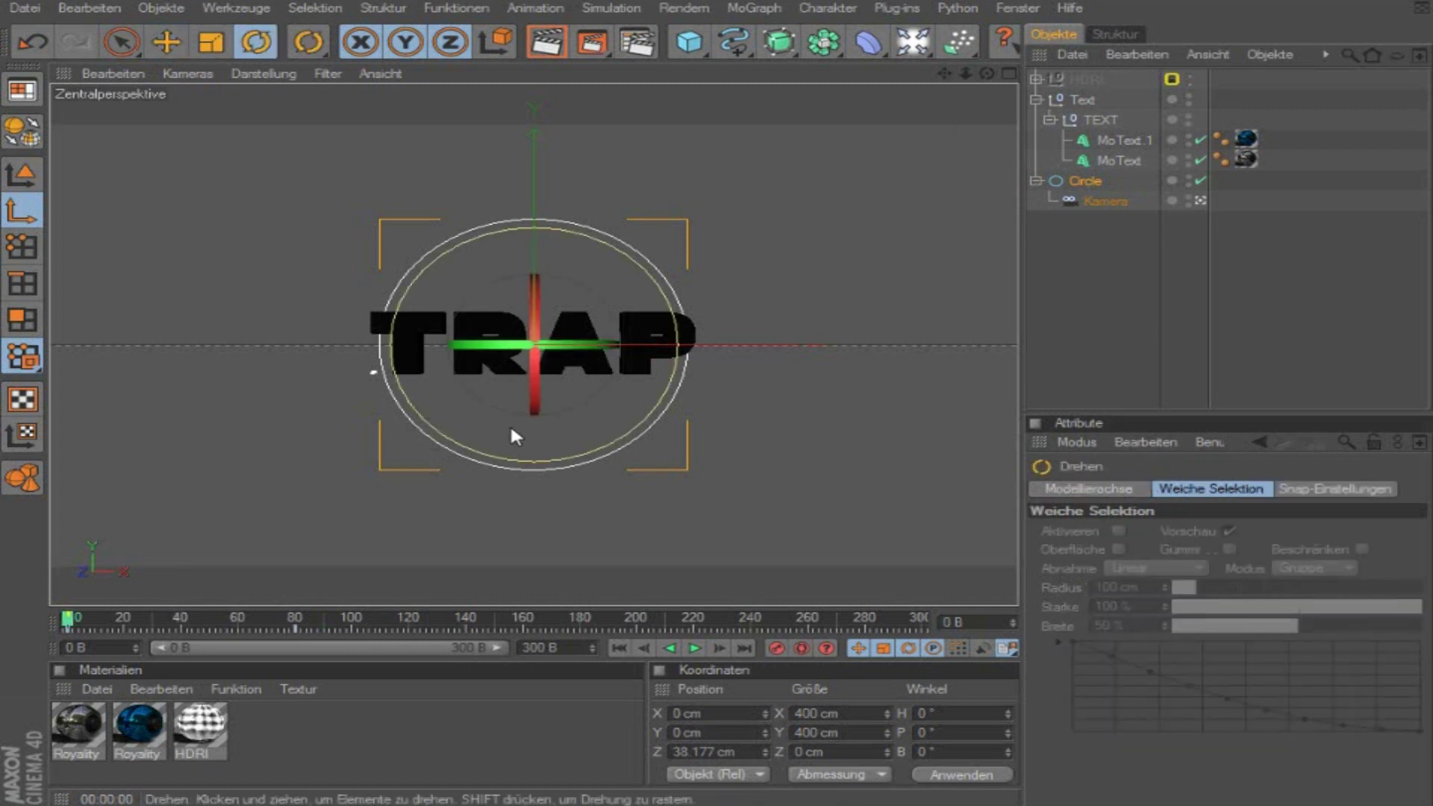
{"action": "left_click_drag", "start_coordinate": [502, 386], "coordinate": [268, 359]}
{"action": "key", "text": "ctrl+z"}
{"action": "left_click", "coordinate": [22, 174]}
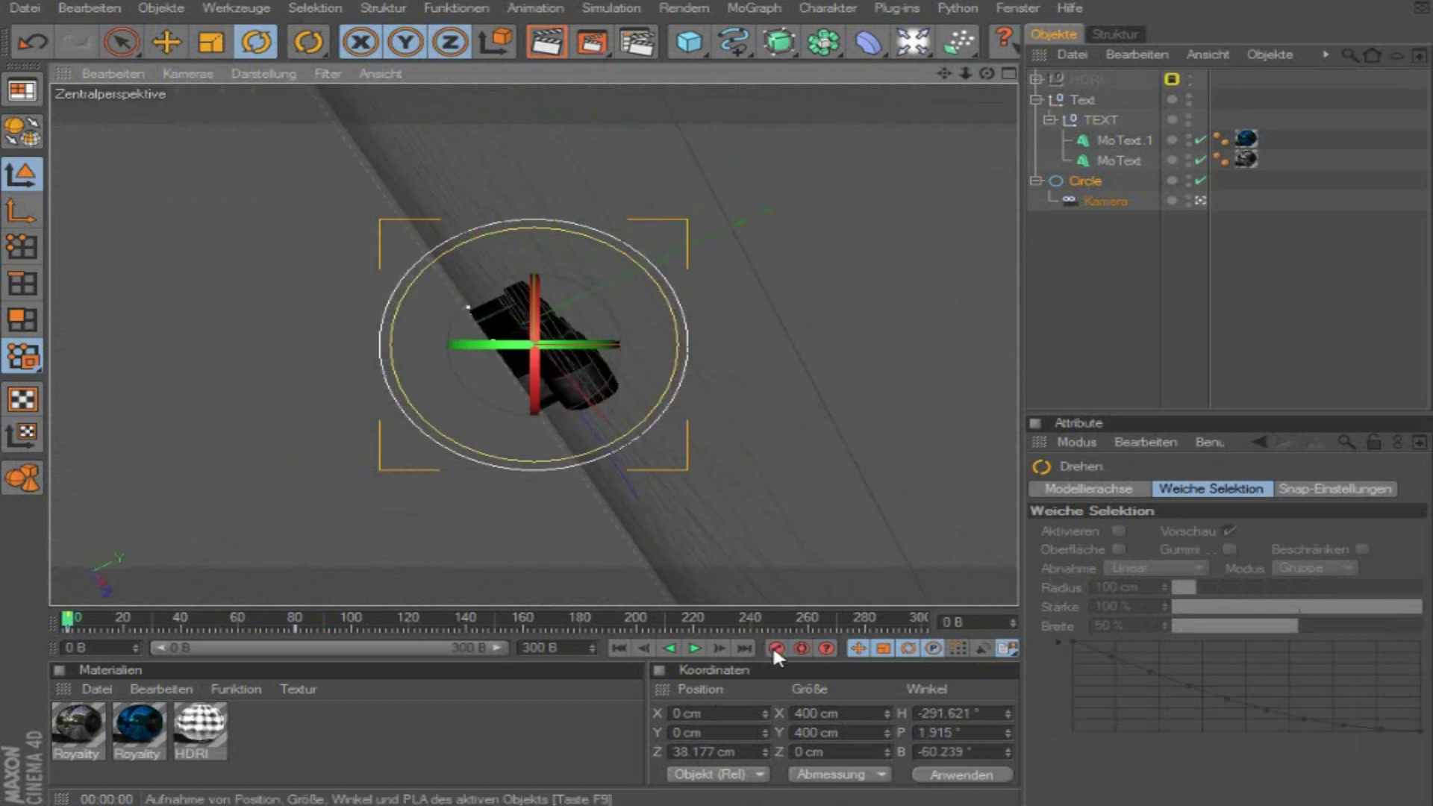
{"action": "left_click_drag", "start_coordinate": [71, 623], "coordinate": [170, 672]}
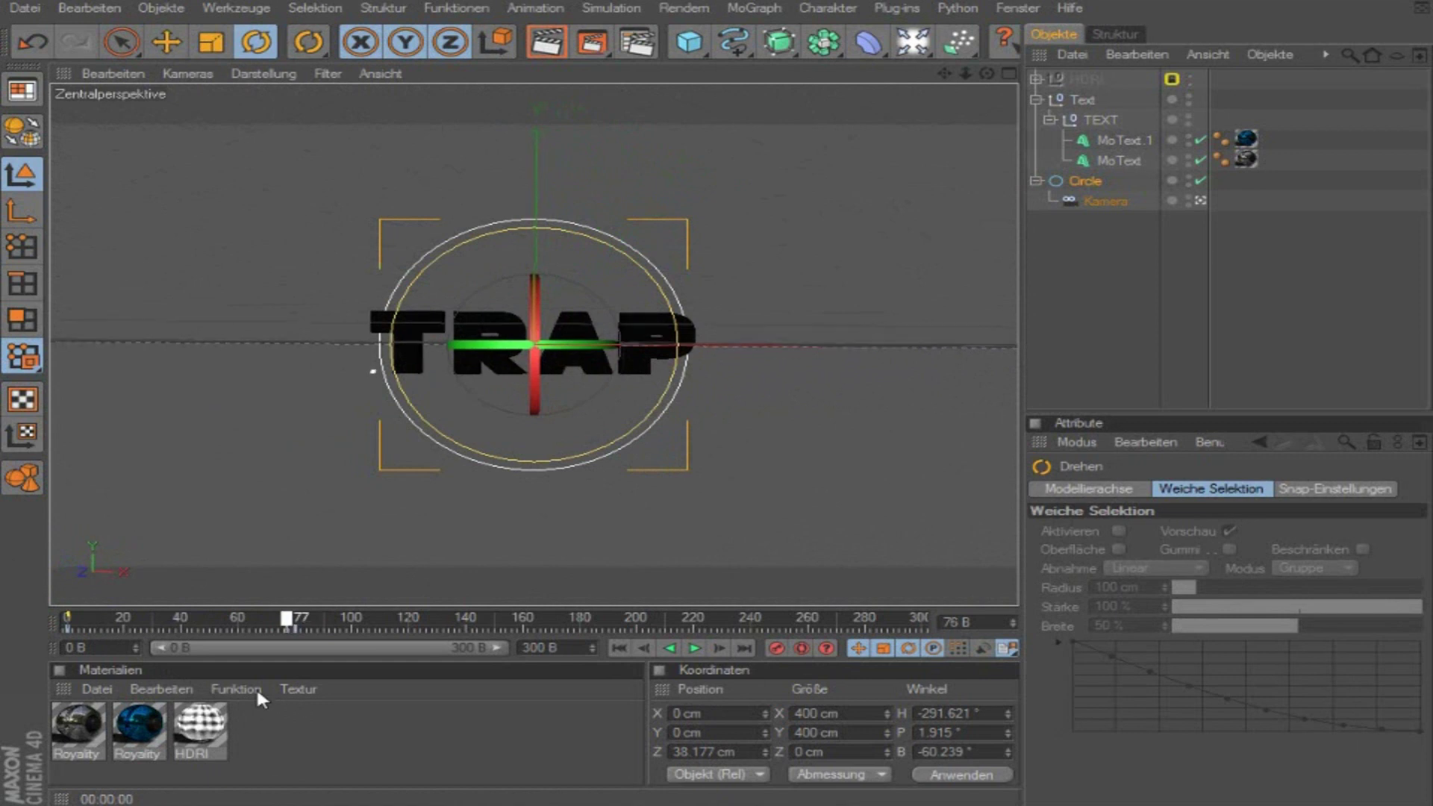
Step: Rotate the Circle further at frame 0 to a bank of about -165.5° and record the keyframe again
{"action": "left_click_drag", "start_coordinate": [282, 691], "coordinate": [33, 669]}
{"action": "left_click_drag", "start_coordinate": [588, 293], "coordinate": [392, 298]}
{"action": "left_click_drag", "start_coordinate": [69, 626], "coordinate": [293, 658]}
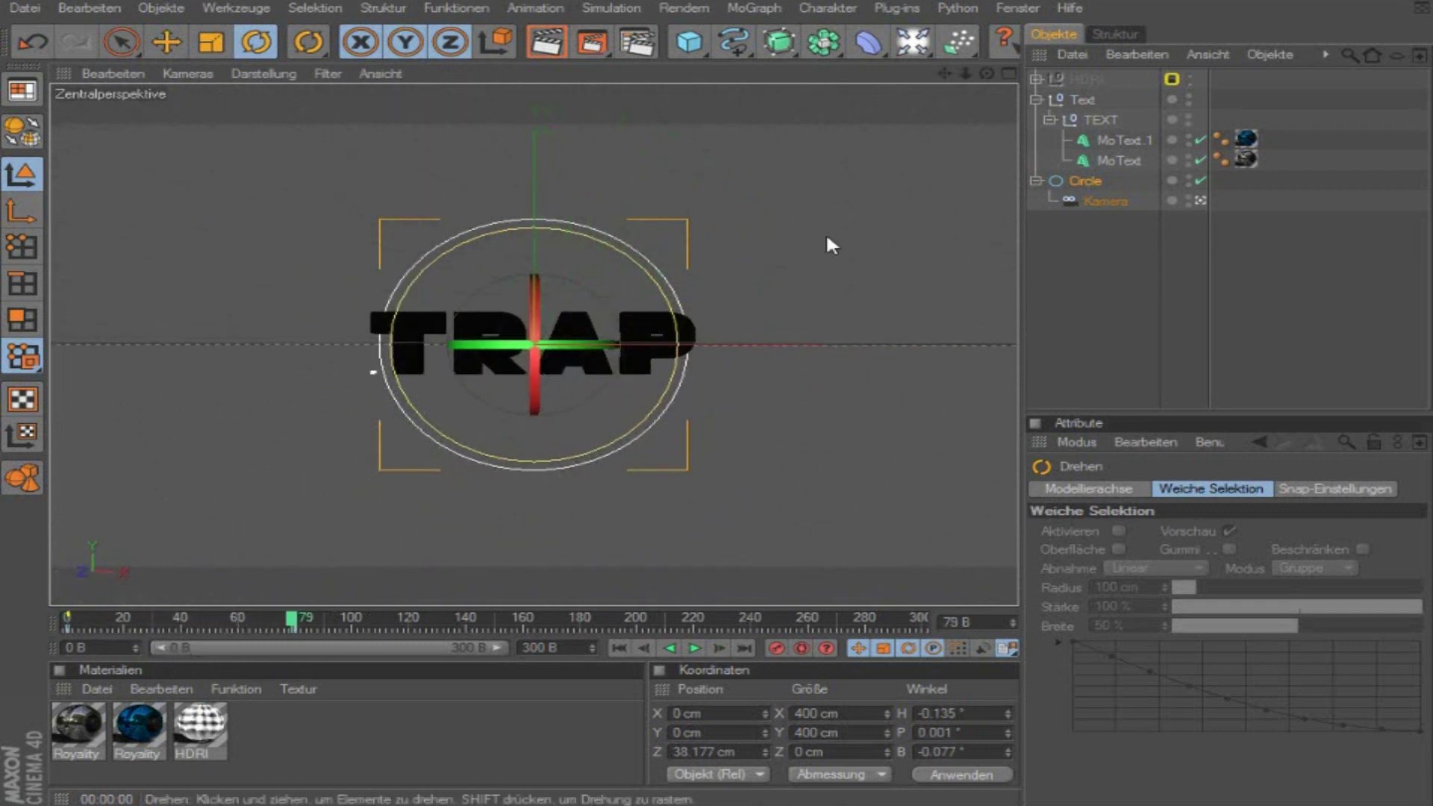
Step: Record a Circle rotation keyframe at frame 40, between the start and end keys, and preview the motion
{"action": "left_click_drag", "start_coordinate": [293, 621], "coordinate": [142, 630]}
{"action": "left_click_drag", "start_coordinate": [160, 626], "coordinate": [194, 624]}
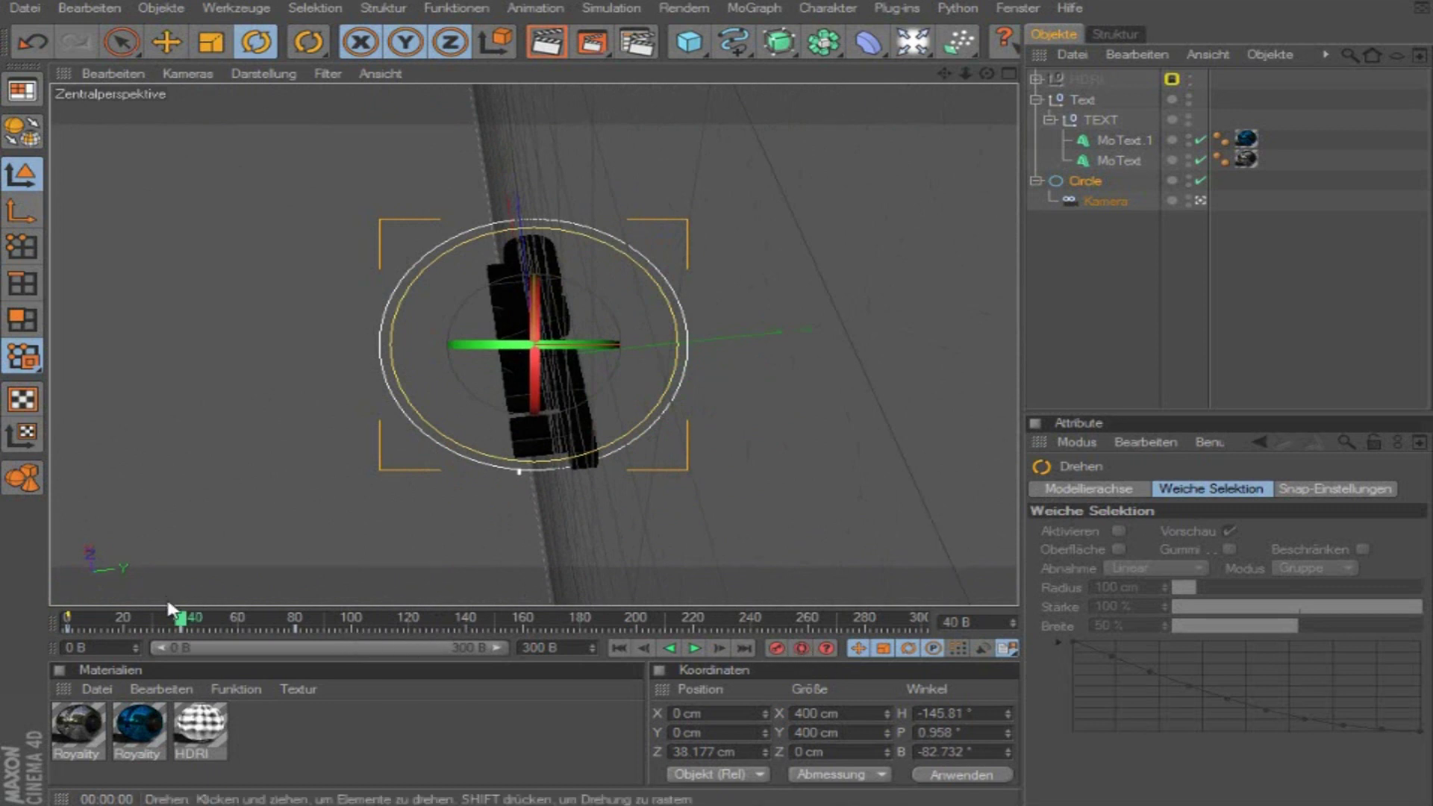
{"action": "left_click", "coordinate": [284, 624]}
{"action": "left_click_drag", "start_coordinate": [283, 620], "coordinate": [259, 630]}
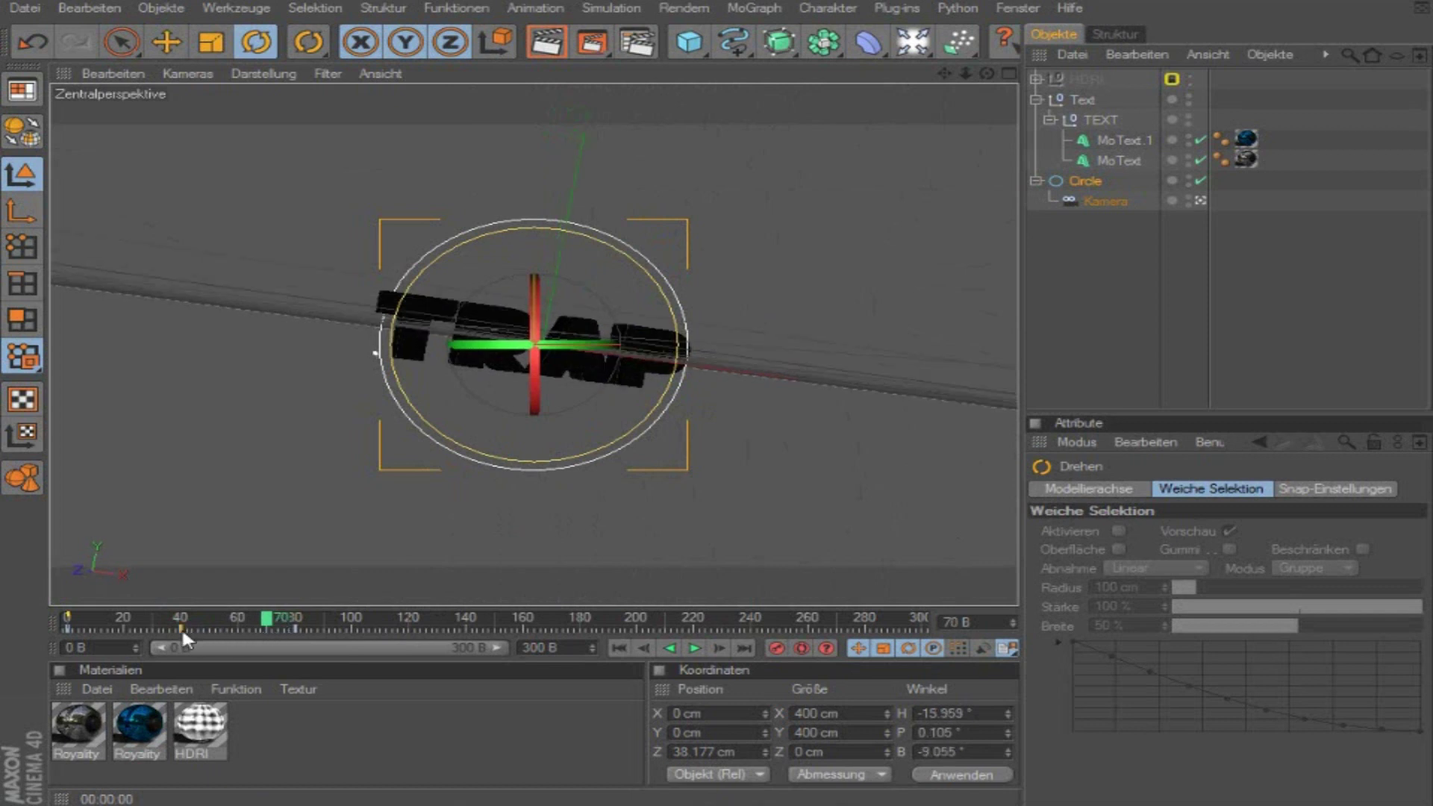
Step: Move the Circle's frame 40 keyframe along the timeline to frame 72
{"action": "left_click", "coordinate": [271, 620]}
{"action": "left_click_drag", "start_coordinate": [221, 620], "coordinate": [294, 637]}
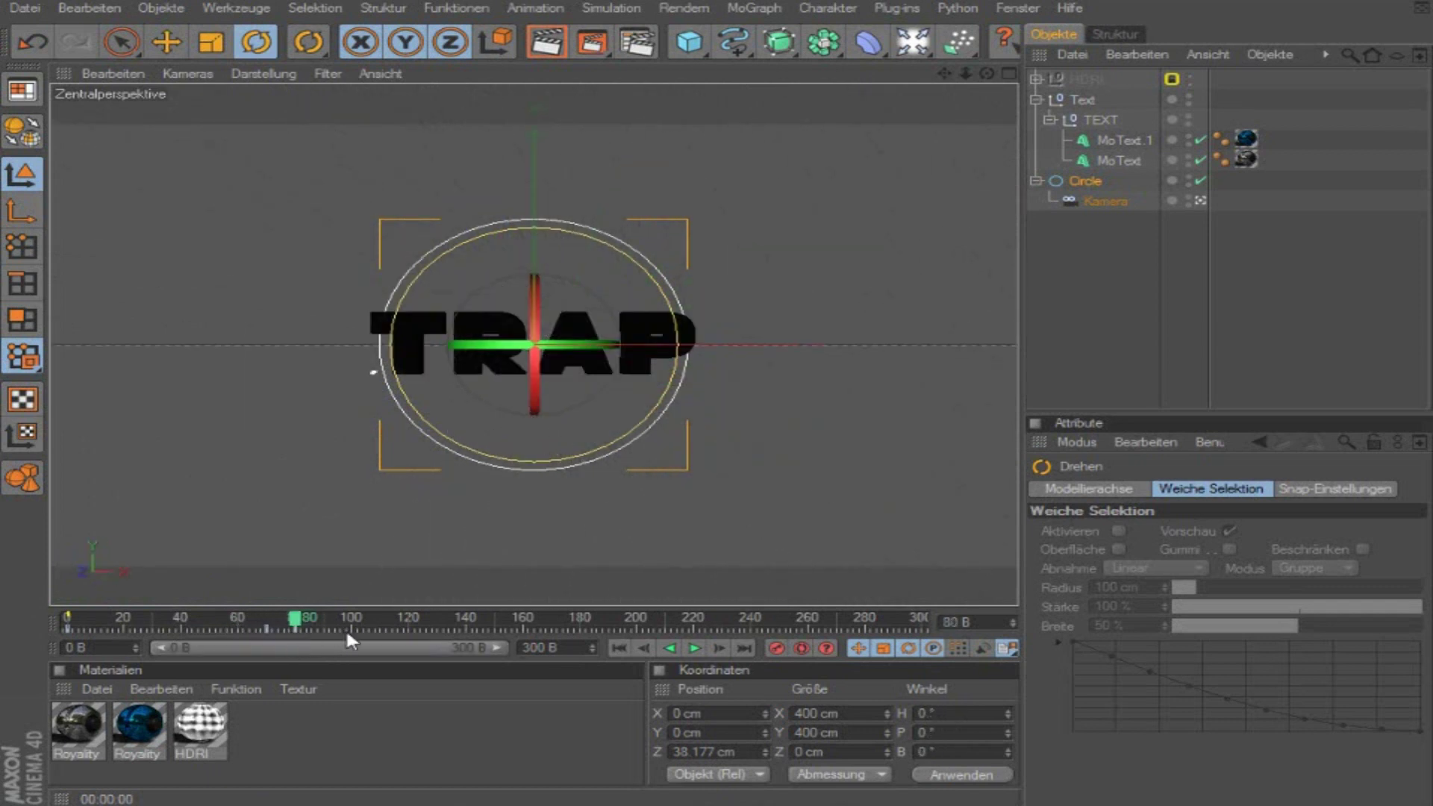
{"action": "left_click", "coordinate": [271, 620]}
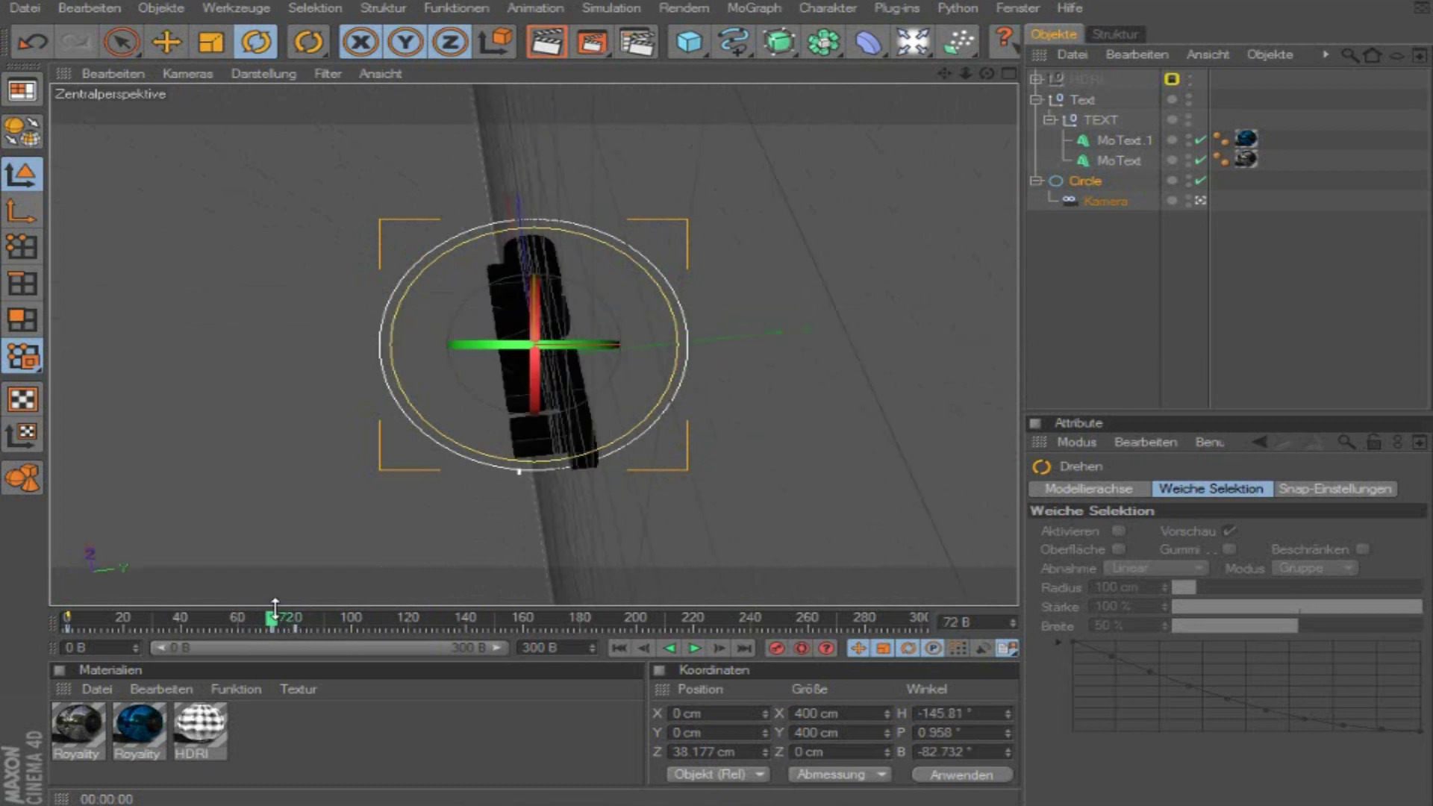
Step: Preview the camera spin from frame 0 and record another Circle keyframe at frame 155
{"action": "left_click", "coordinate": [67, 621]}
{"action": "left_click_drag", "start_coordinate": [71, 622], "coordinate": [508, 642]}
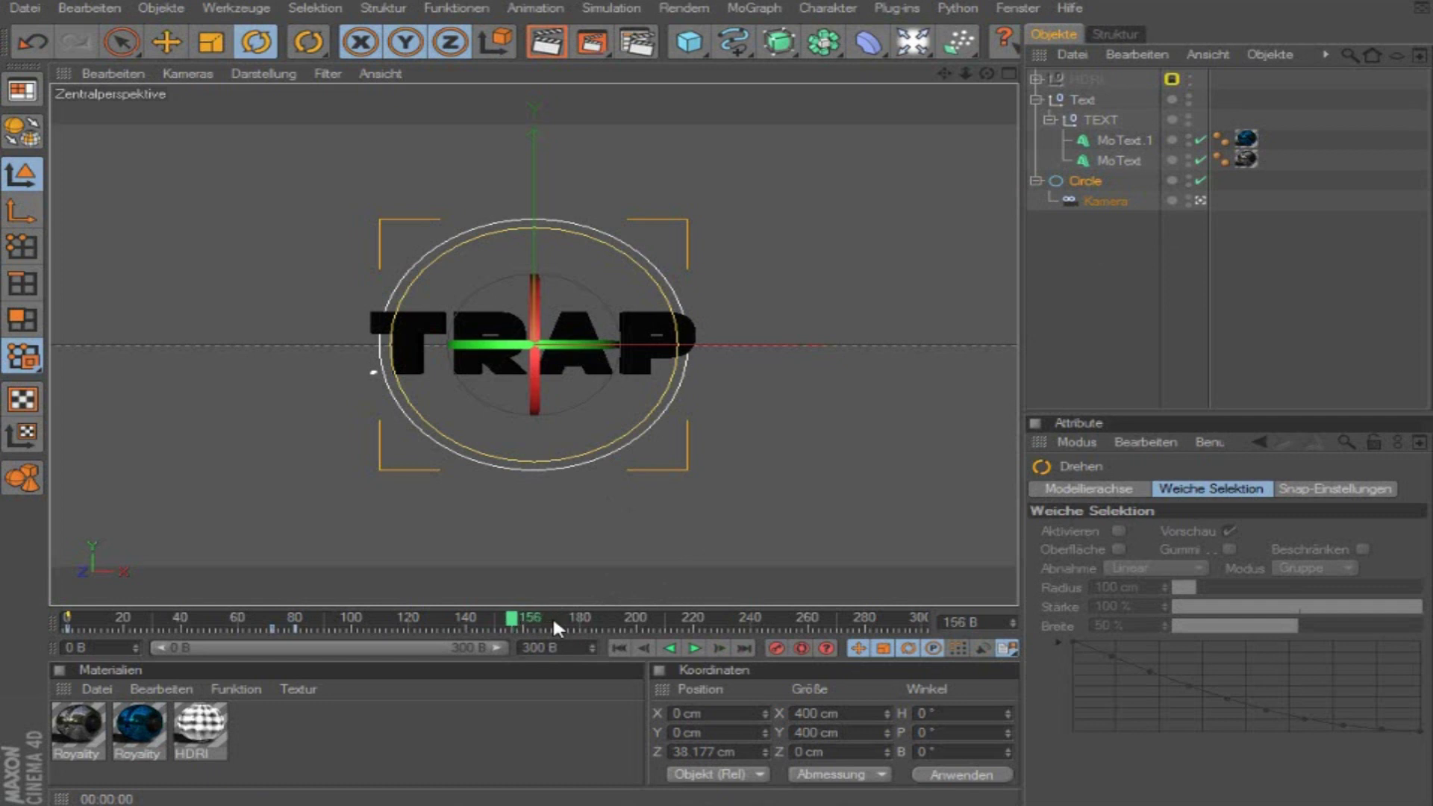
{"action": "key", "text": "f"}
{"action": "left_click", "coordinate": [776, 647]}
{"action": "left_click_drag", "start_coordinate": [513, 626], "coordinate": [67, 622]}
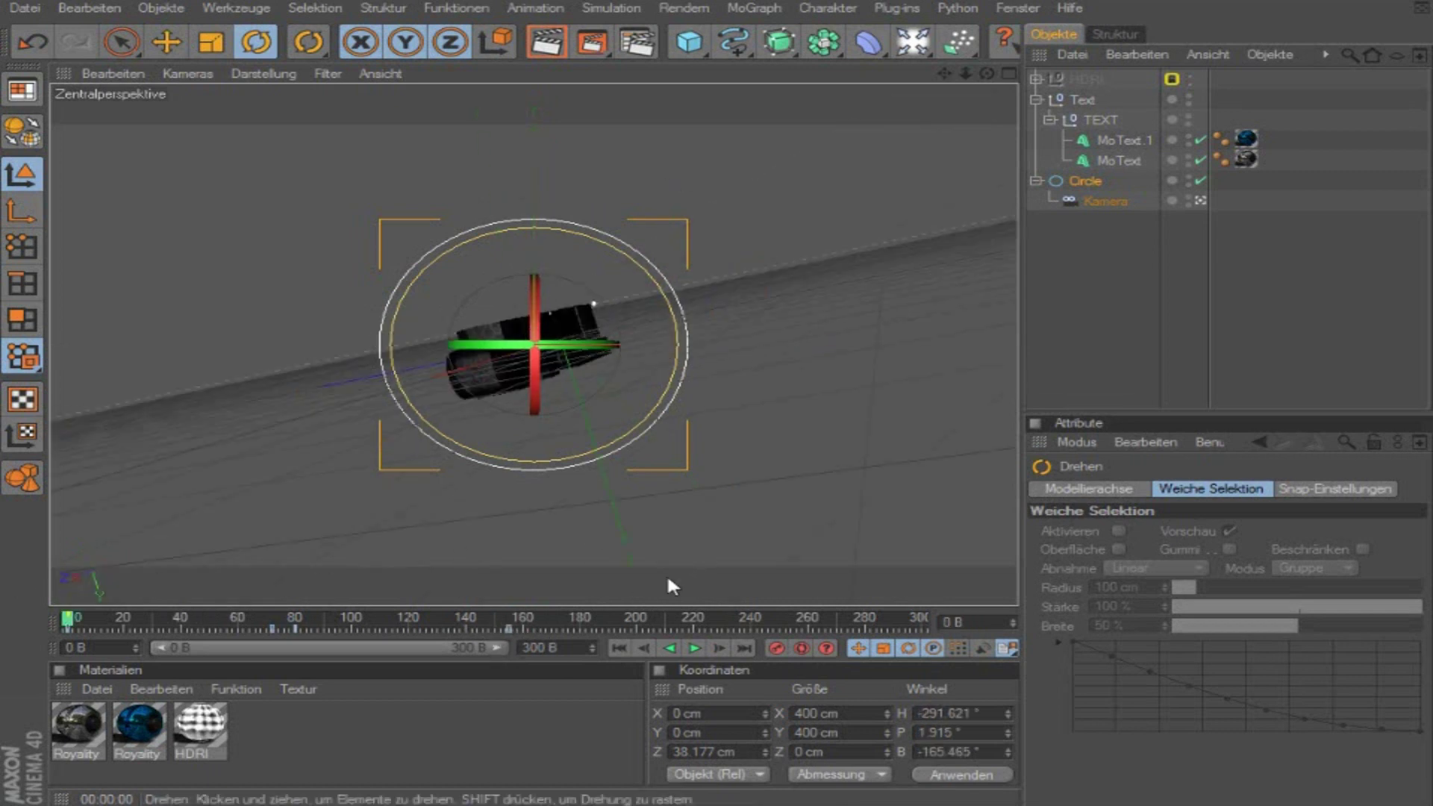
Step: Play and scrub the animation to check the camera's rotation around the TRAP text between the keyframes
{"action": "left_click", "coordinate": [693, 647]}
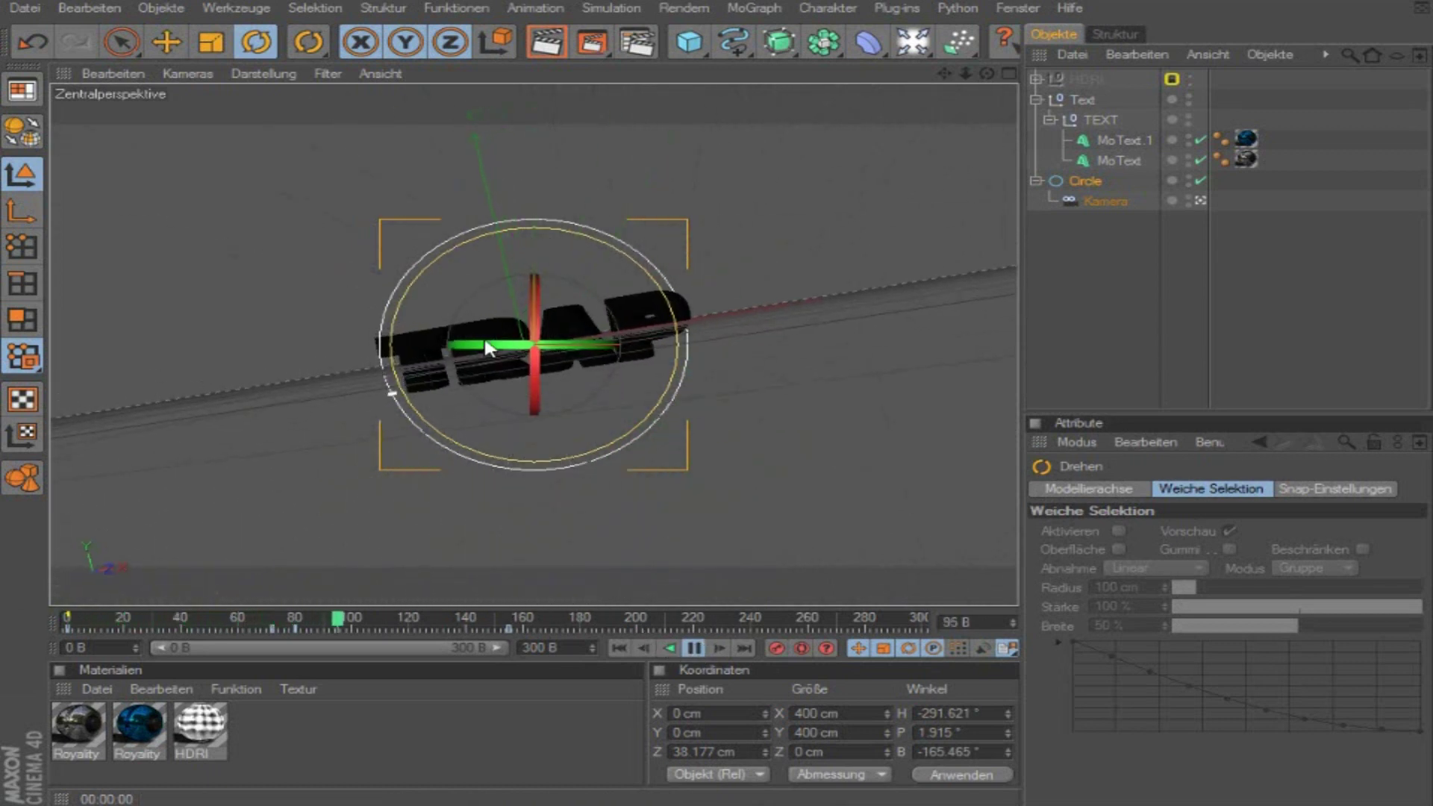
{"action": "left_click", "coordinate": [693, 647]}
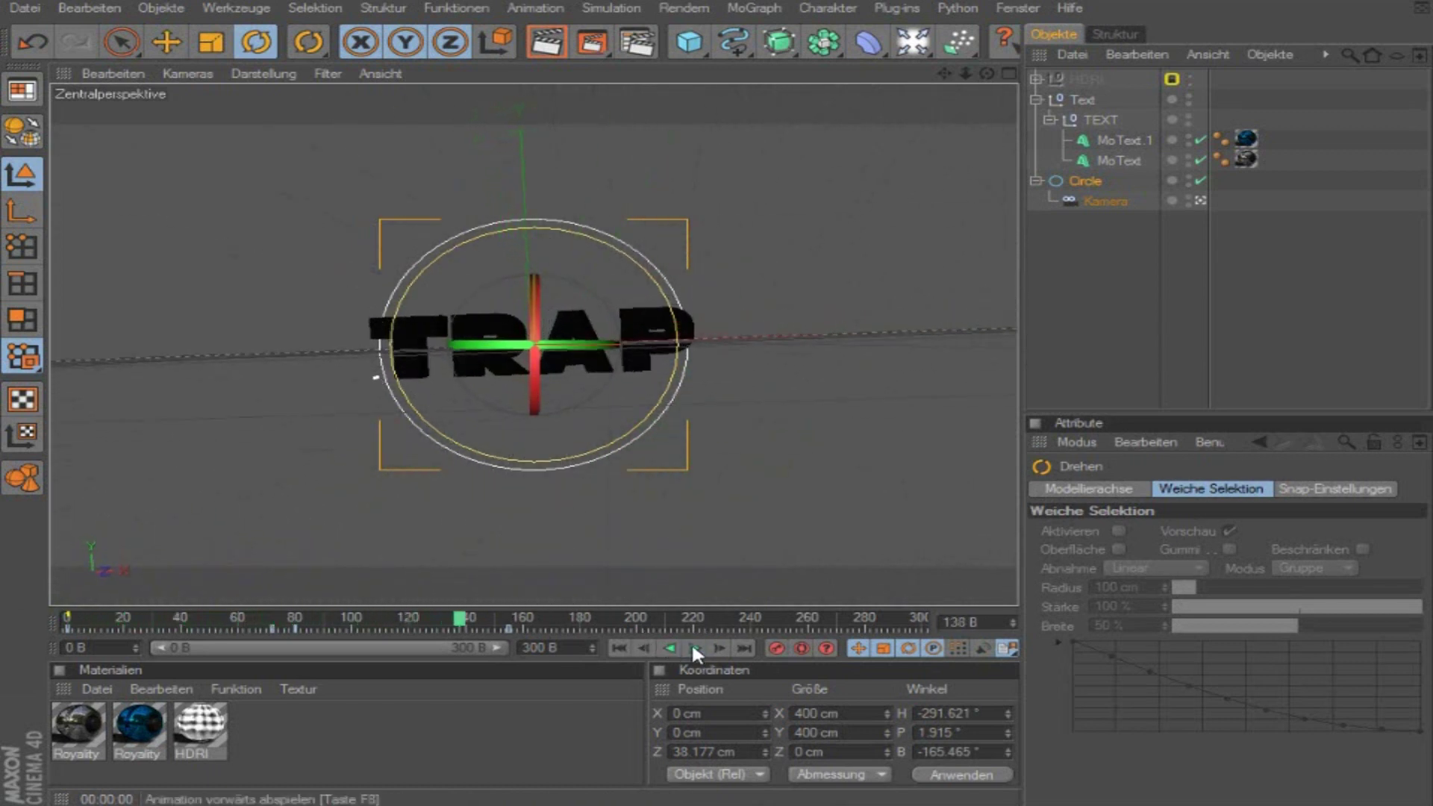
{"action": "left_click", "coordinate": [259, 622]}
{"action": "left_click_drag", "start_coordinate": [259, 621], "coordinate": [443, 621]}
{"action": "left_click_drag", "start_coordinate": [341, 627], "coordinate": [509, 625]}
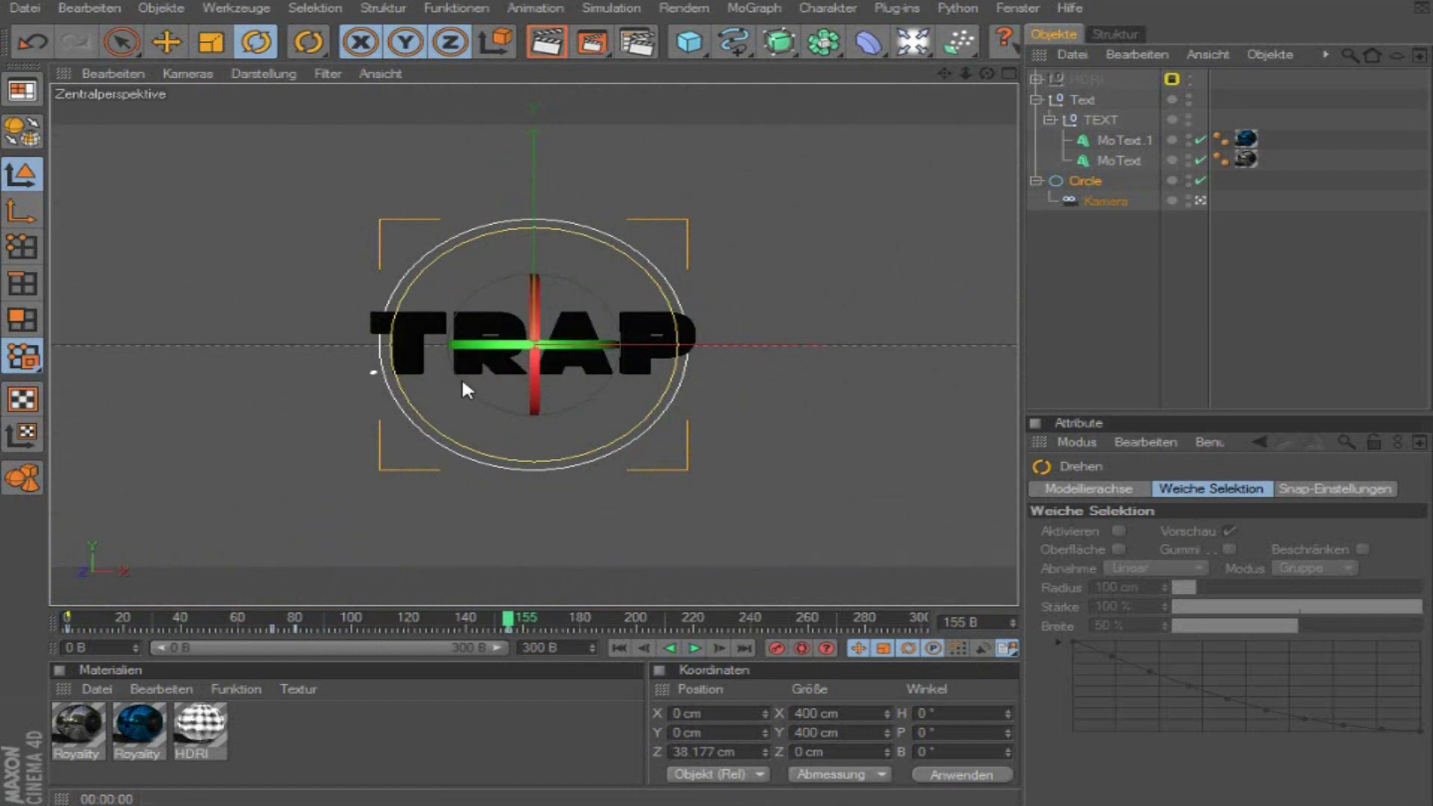
{"action": "left_click_drag", "start_coordinate": [229, 620], "coordinate": [323, 620]}
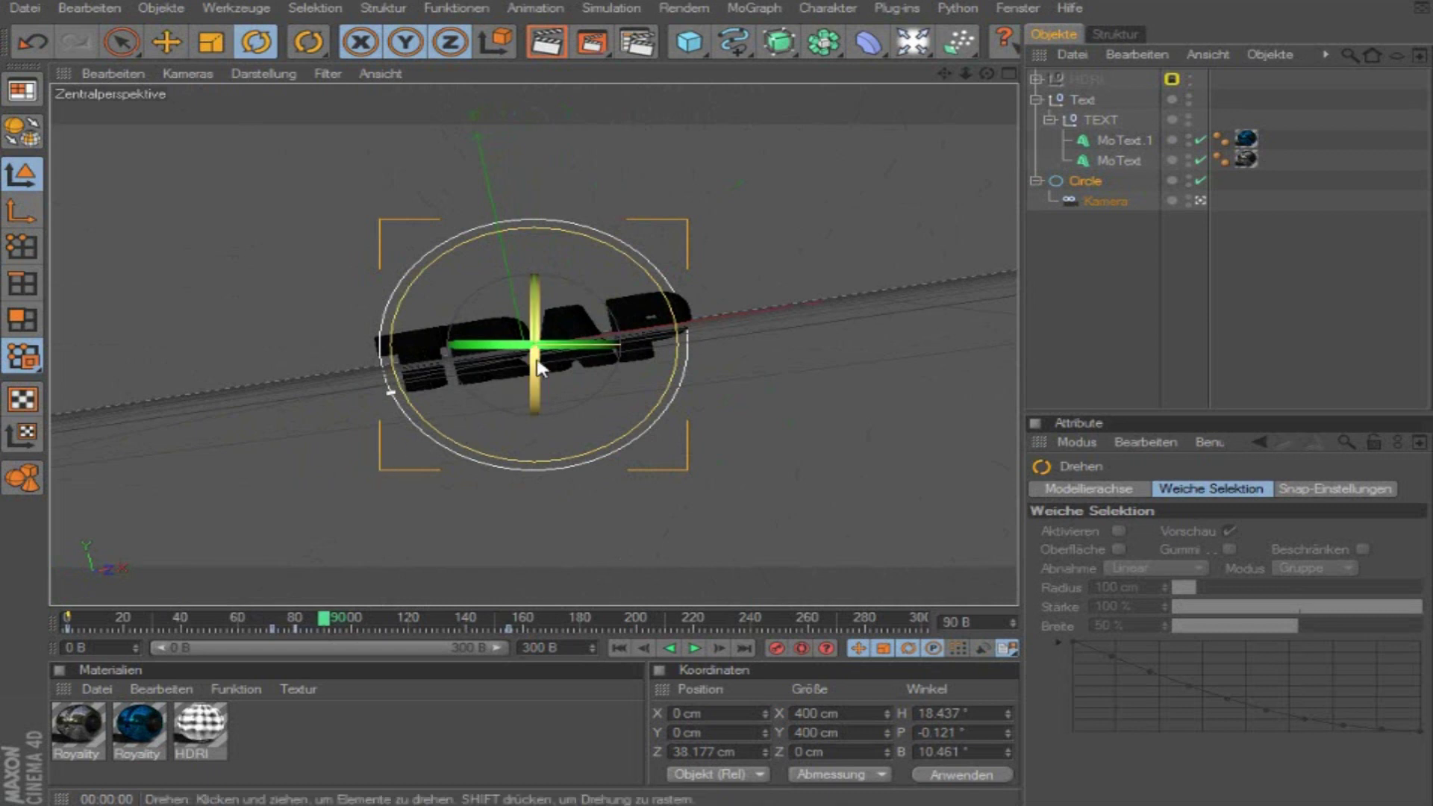
Step: Rotate the Circle at frame 155 to about H 22.9°, P -12.9°, B 22.8°, record the keyframe and preview the motion
{"action": "left_click_drag", "start_coordinate": [326, 618], "coordinate": [507, 618]}
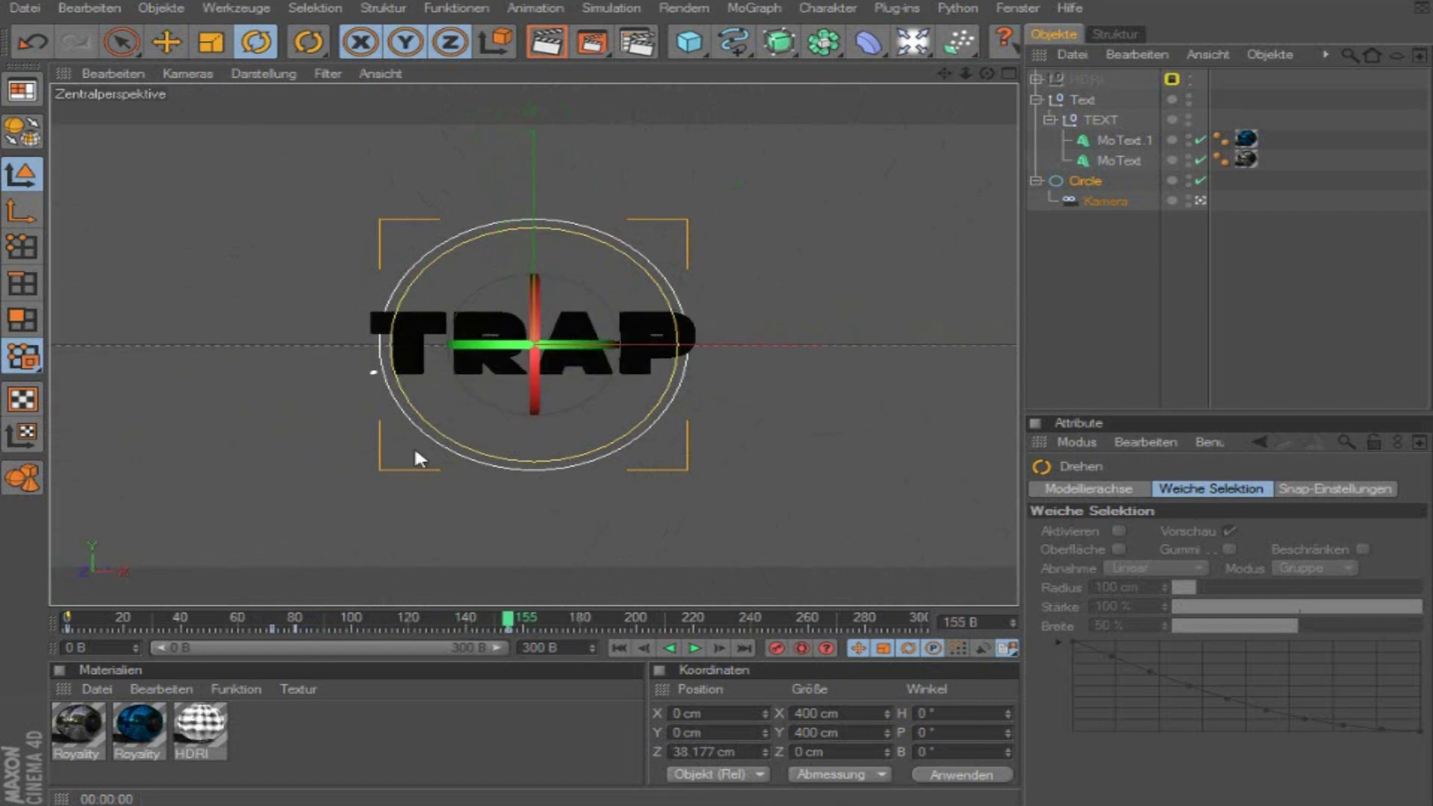
{"action": "left_click_drag", "start_coordinate": [455, 373], "coordinate": [575, 344]}
{"action": "left_click_drag", "start_coordinate": [491, 622], "coordinate": [357, 631]}
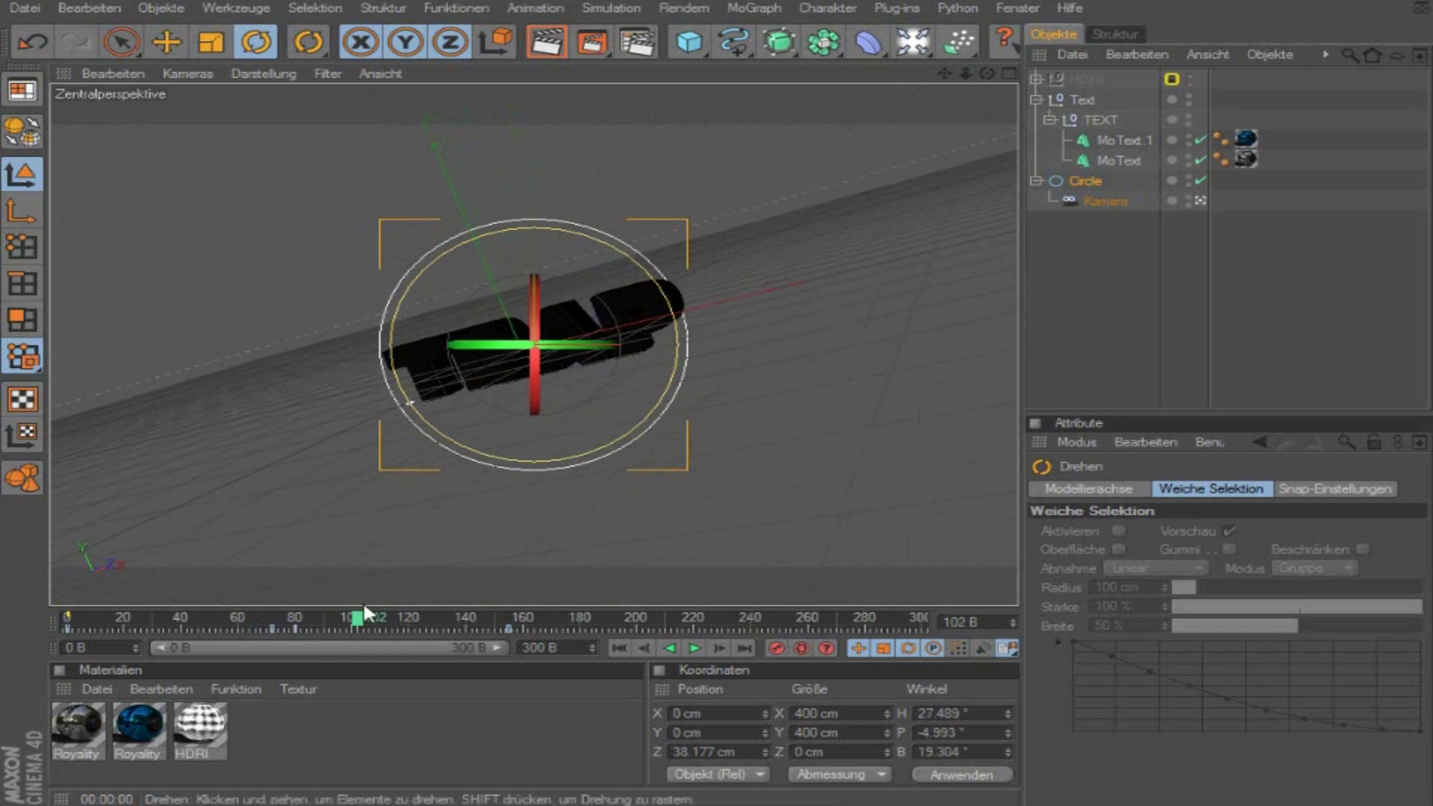
{"action": "left_click_drag", "start_coordinate": [358, 629], "coordinate": [528, 631]}
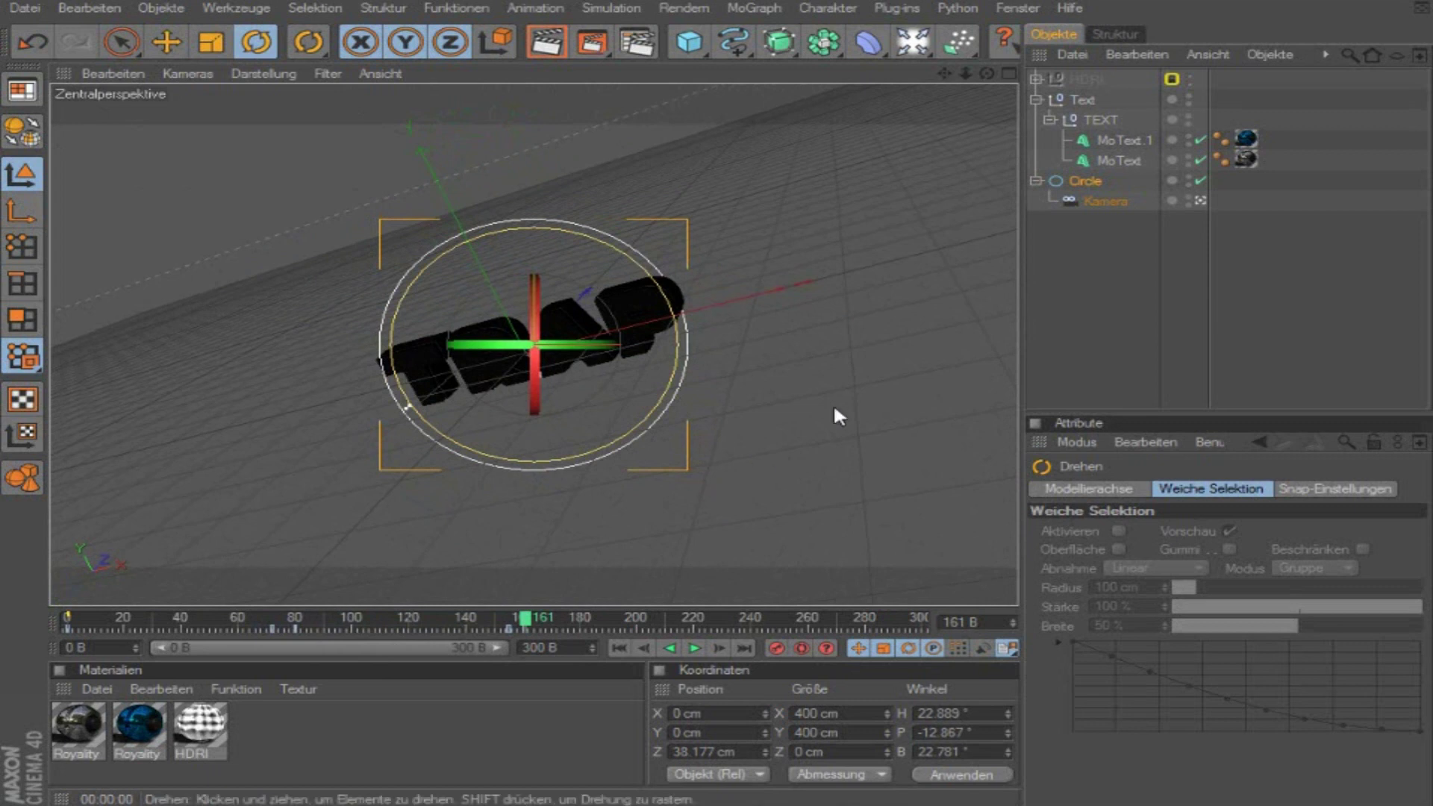
{"action": "left_click", "coordinate": [522, 622]}
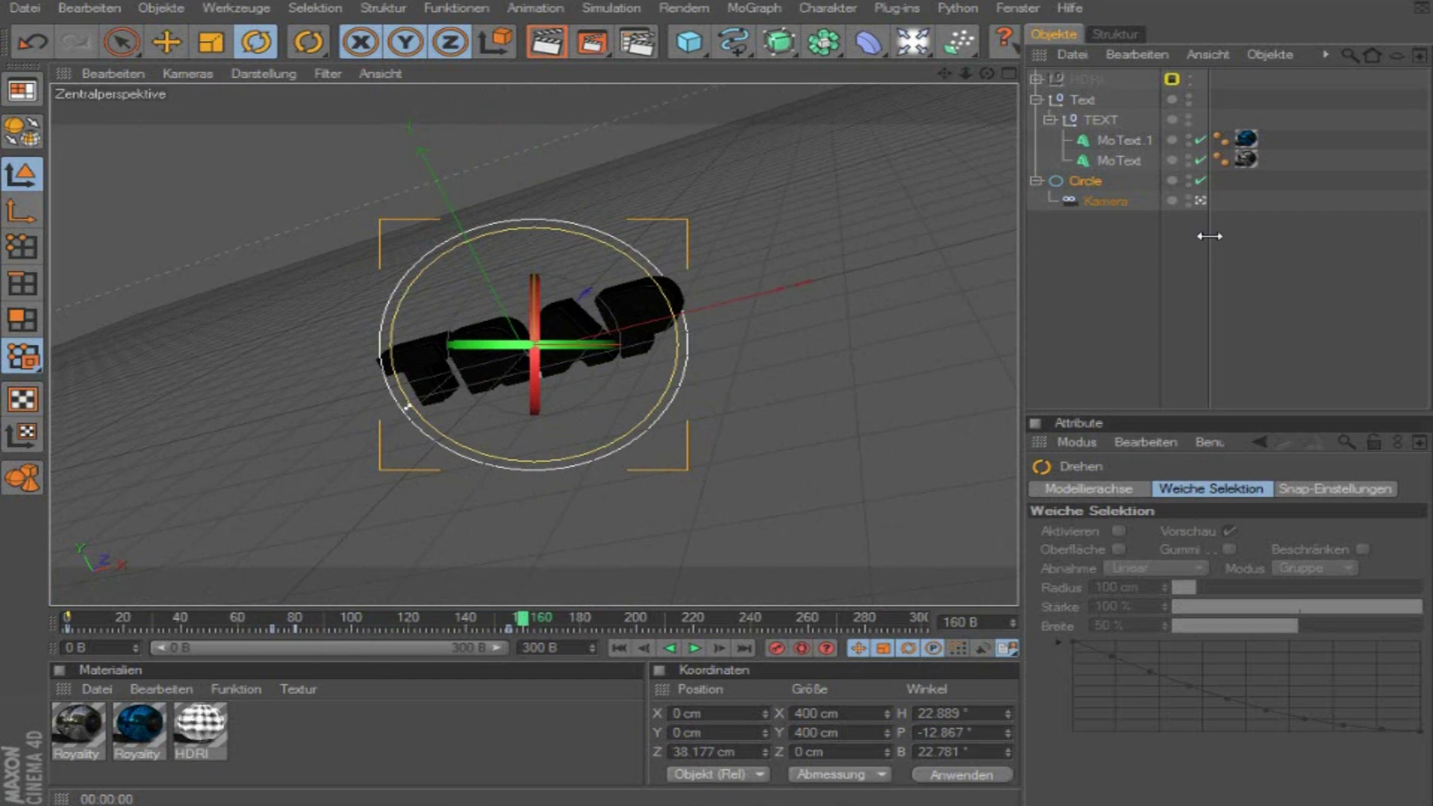
Step: Show the F-curve of the Circle's heading rotation in the timeline window
{"action": "left_click", "coordinate": [1095, 182]}
{"action": "left_click", "coordinate": [1099, 489]}
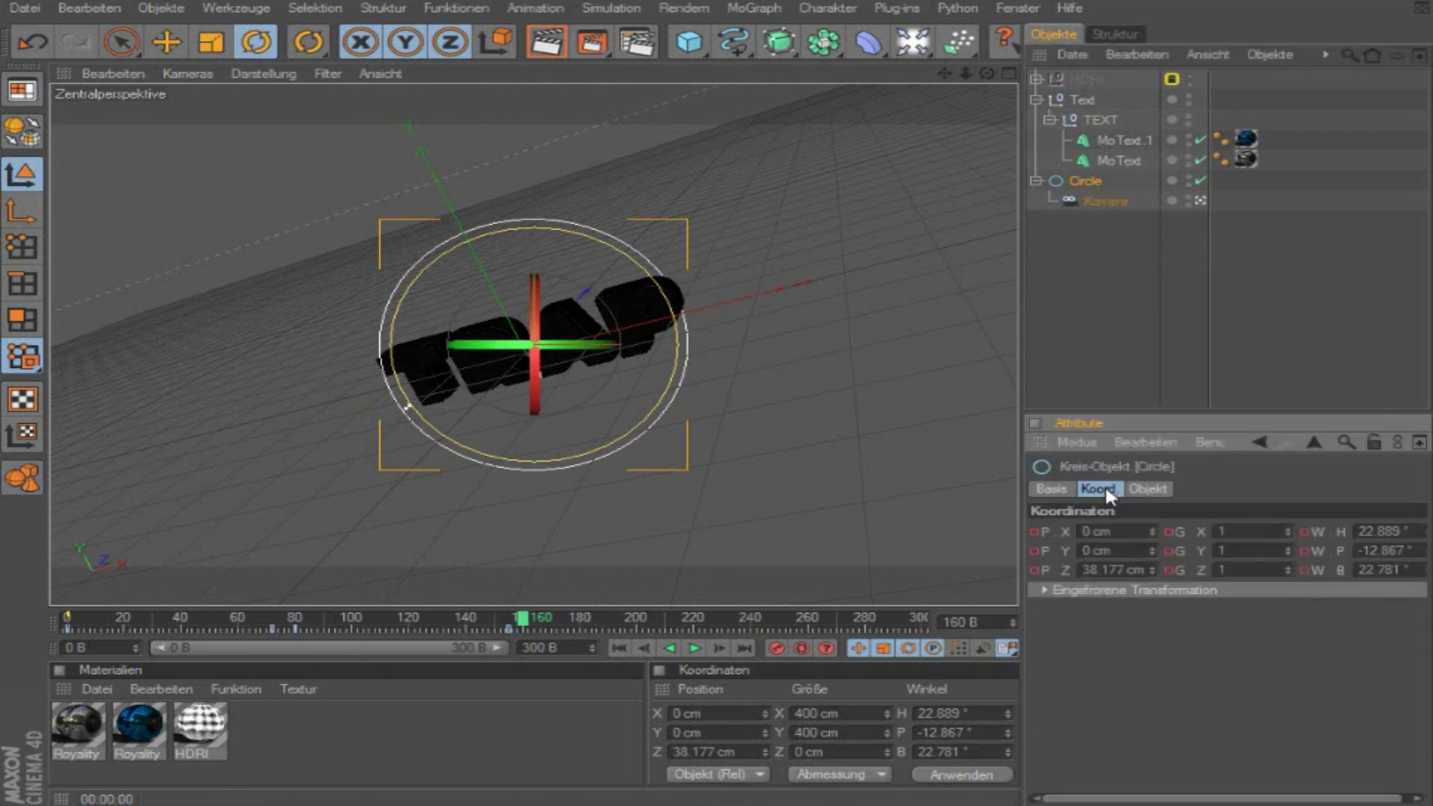
{"action": "right_click", "coordinate": [1338, 531]}
{"action": "mouse_move", "coordinate": [1157, 453]}
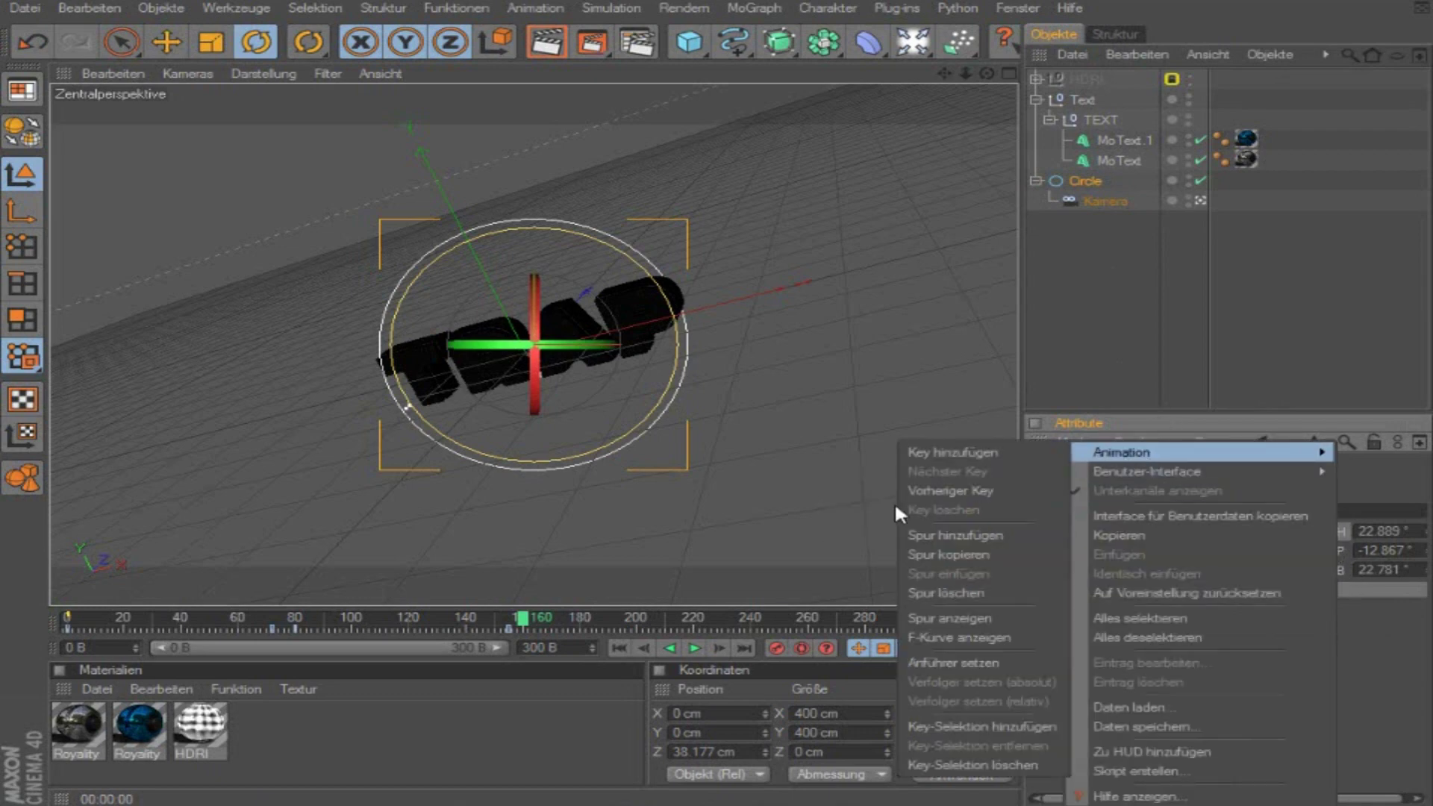
{"action": "left_click", "coordinate": [953, 637]}
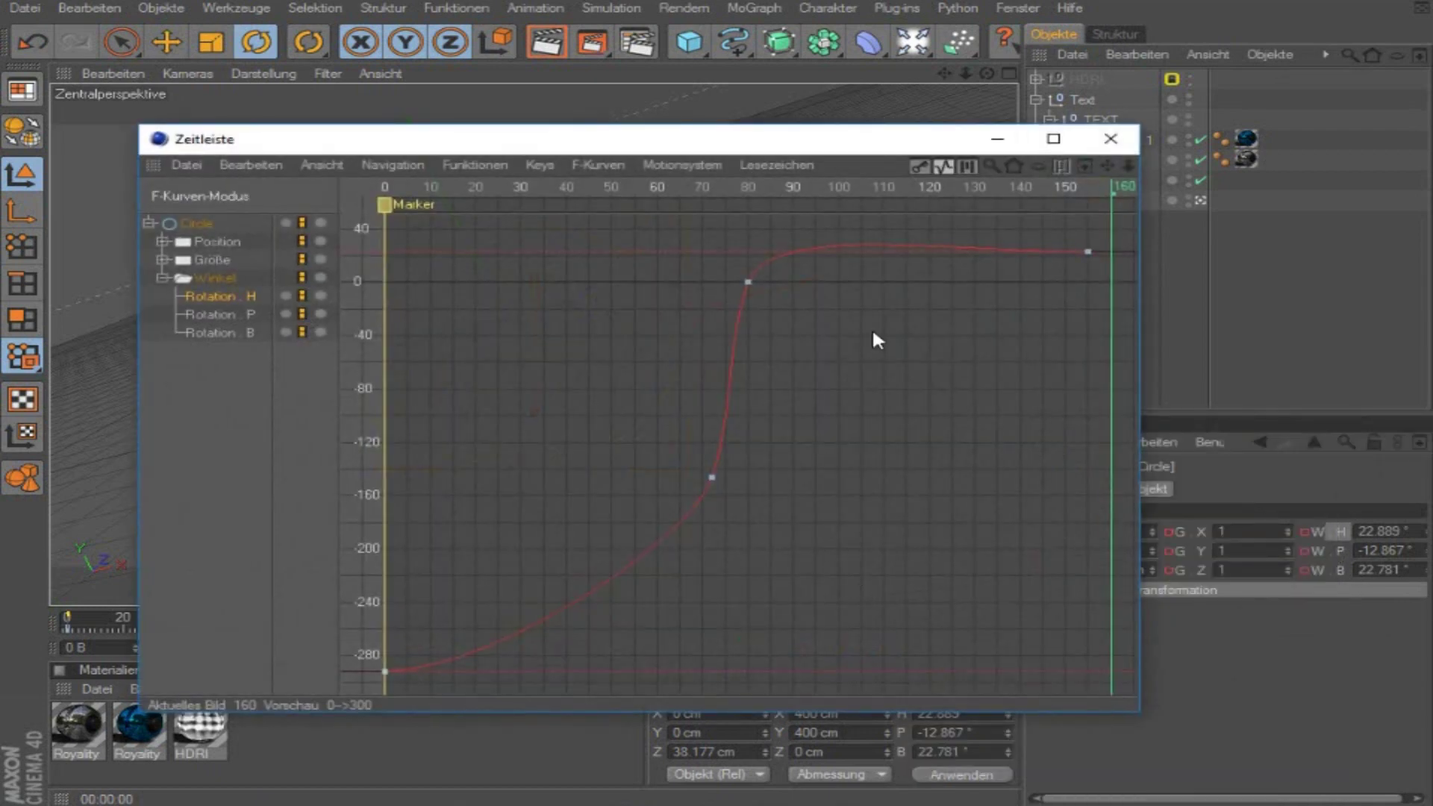
Step: Examine the Circle's Rotation H, P and B curves across their keyframes
{"action": "left_click_drag", "start_coordinate": [724, 135], "coordinate": [689, 222]}
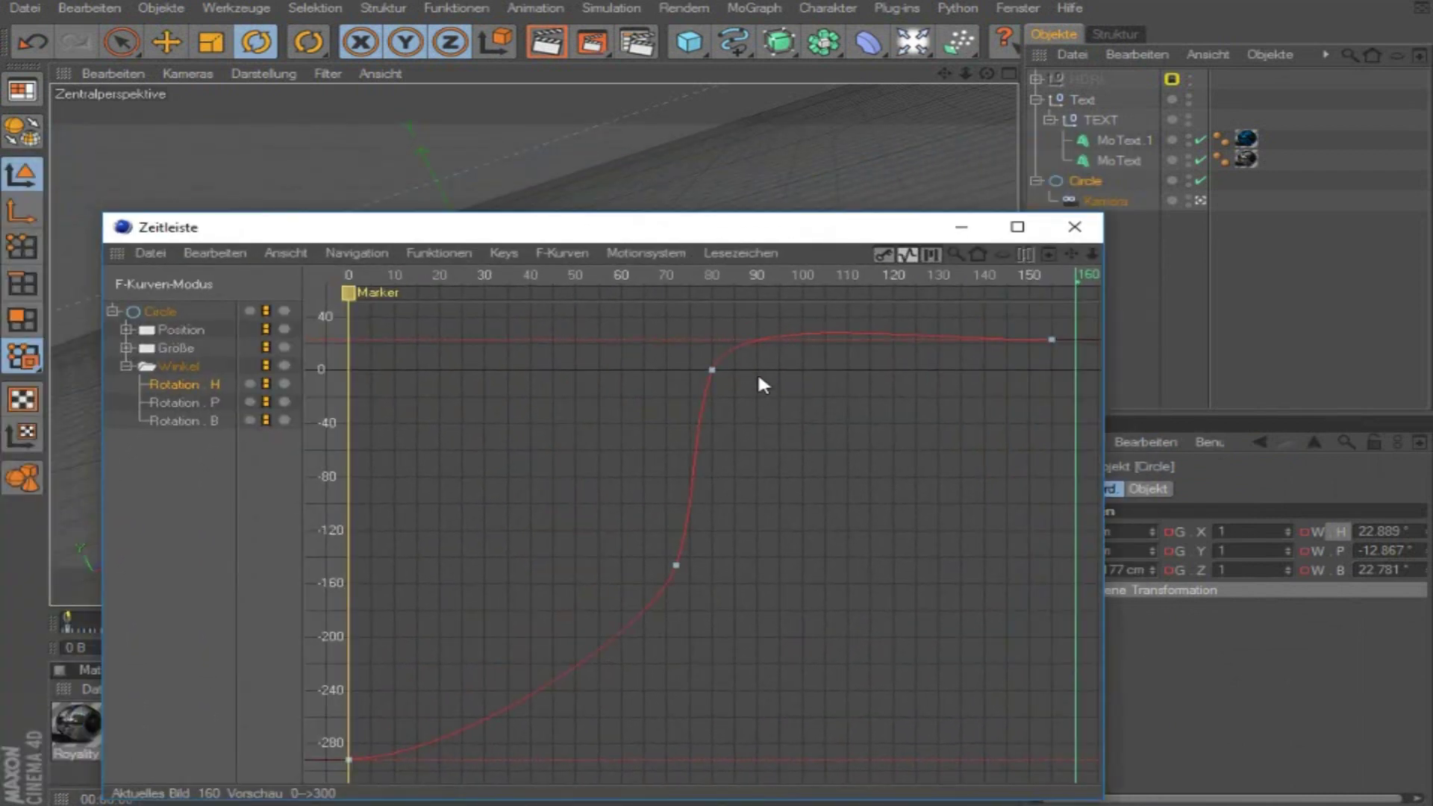
{"action": "left_click", "coordinate": [206, 401]}
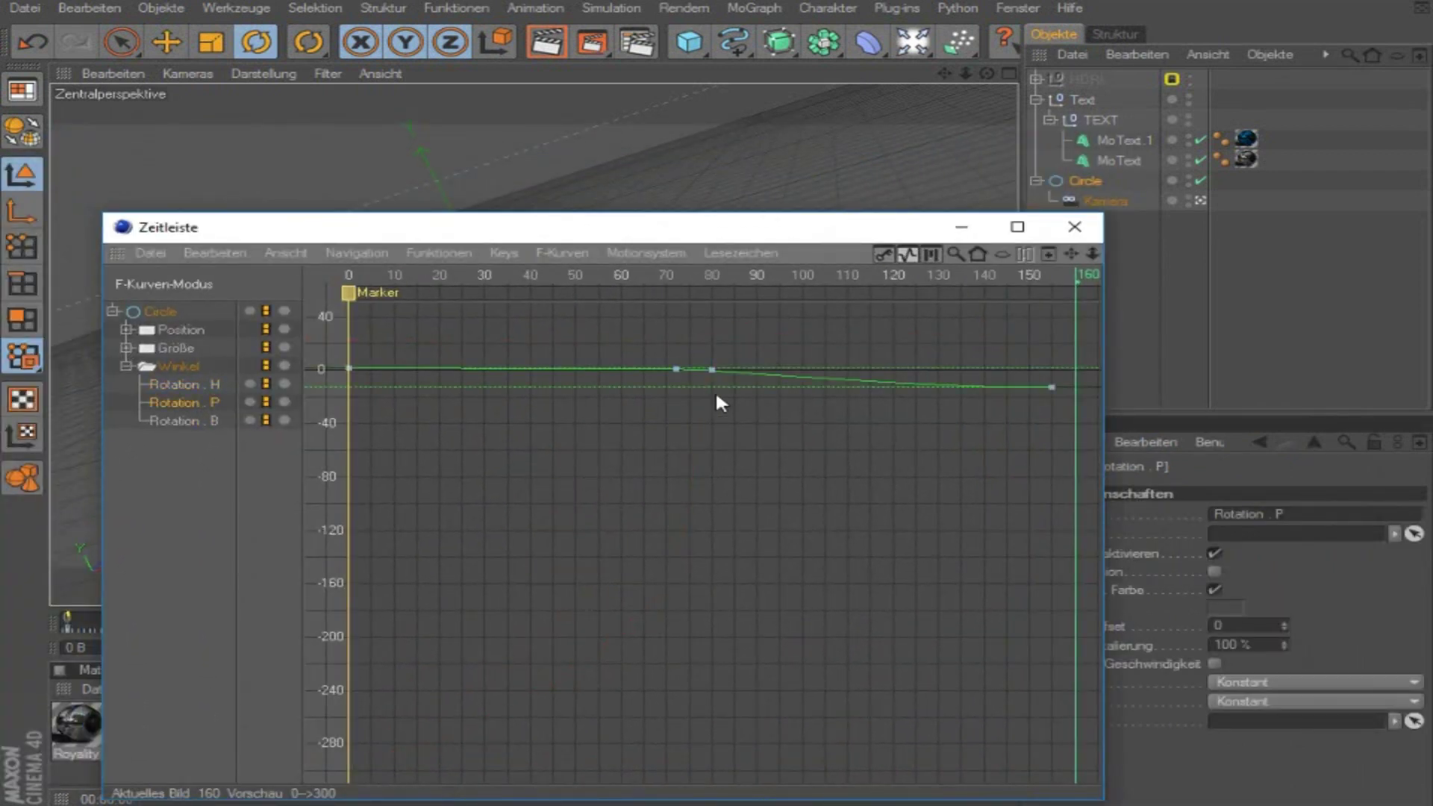
{"action": "left_click", "coordinate": [222, 421]}
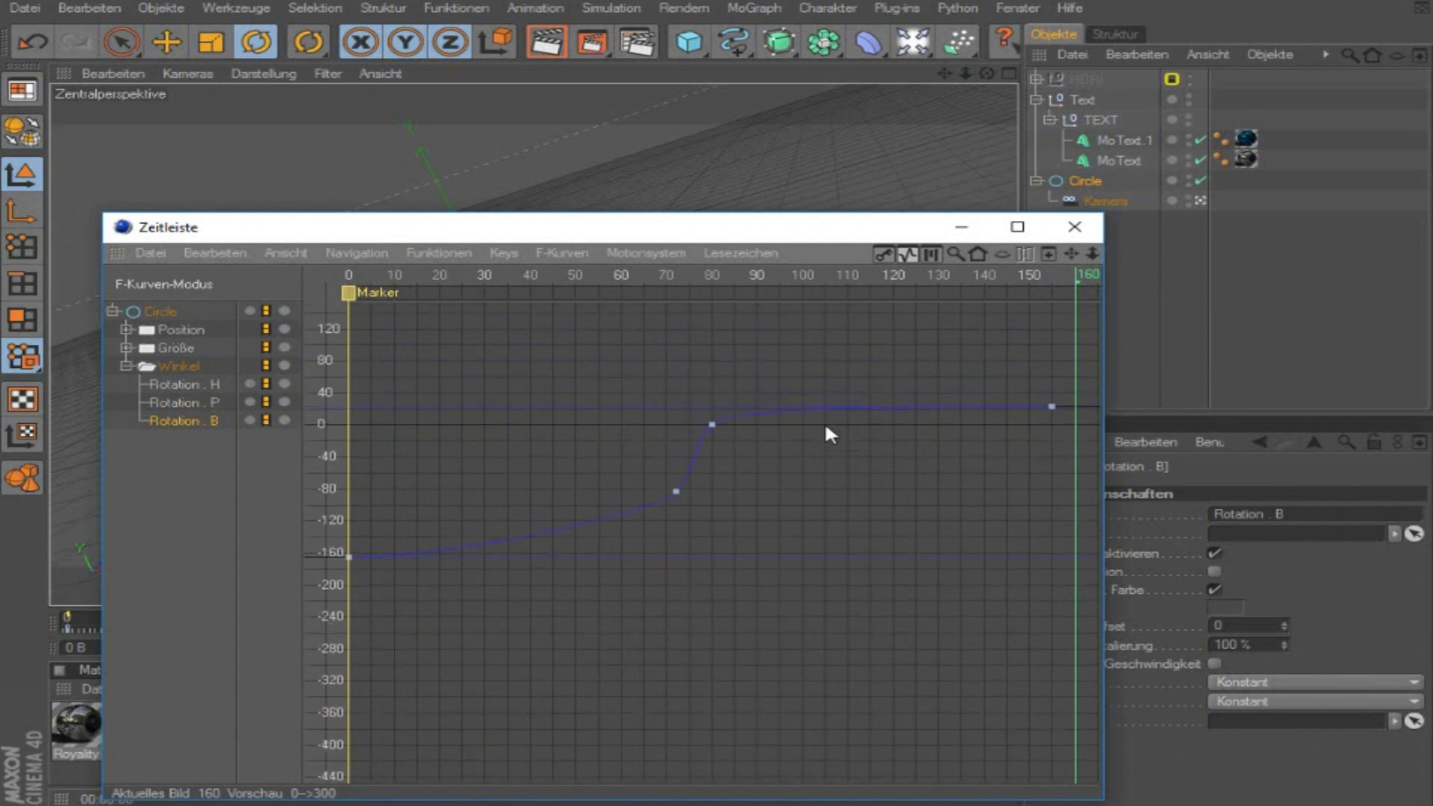
{"action": "scroll", "coordinate": [826, 426], "scroll_direction": "up", "scroll_amount": 3, "text": "ctrl"}
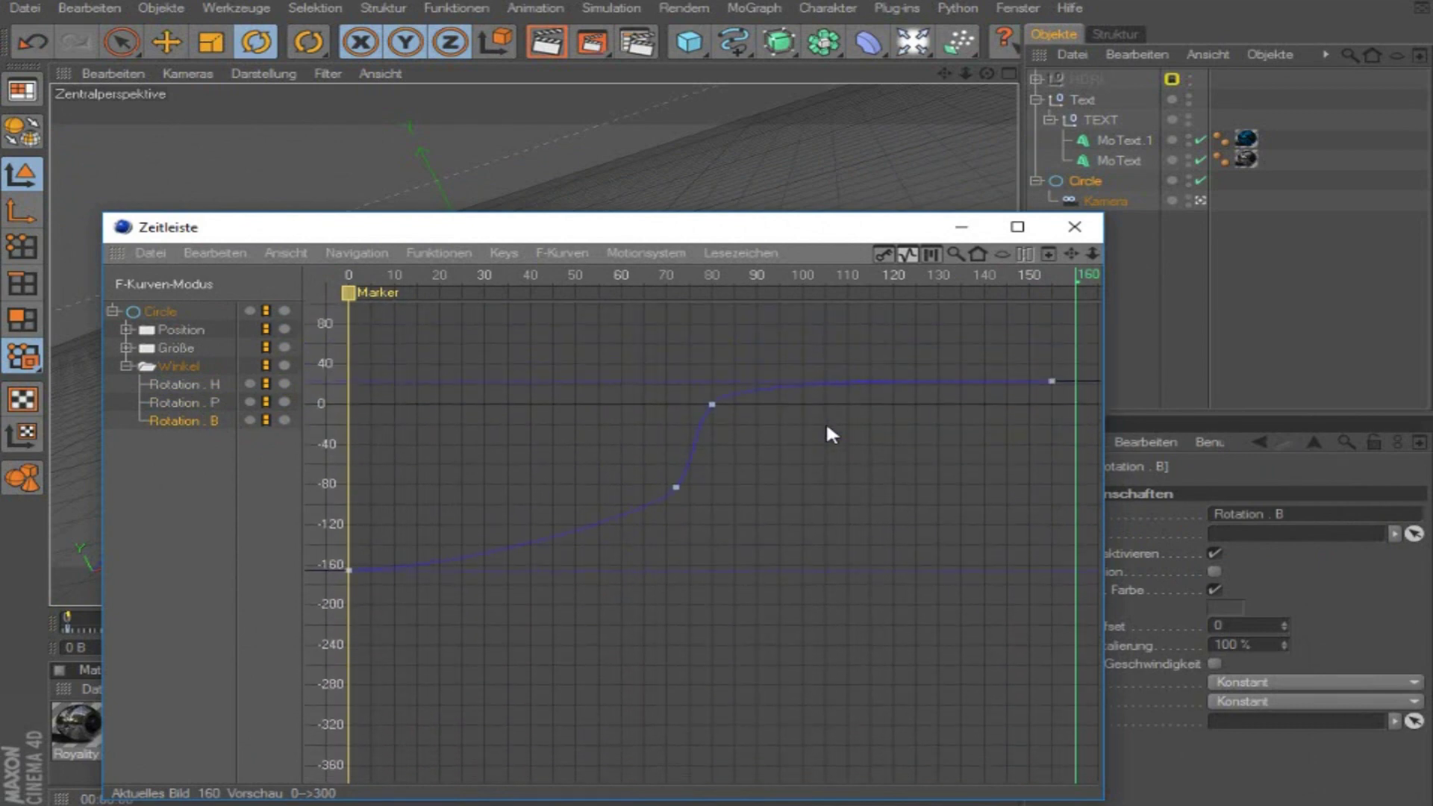
{"action": "left_click_drag", "start_coordinate": [851, 242], "coordinate": [931, 441]}
{"action": "left_click", "coordinate": [249, 584]}
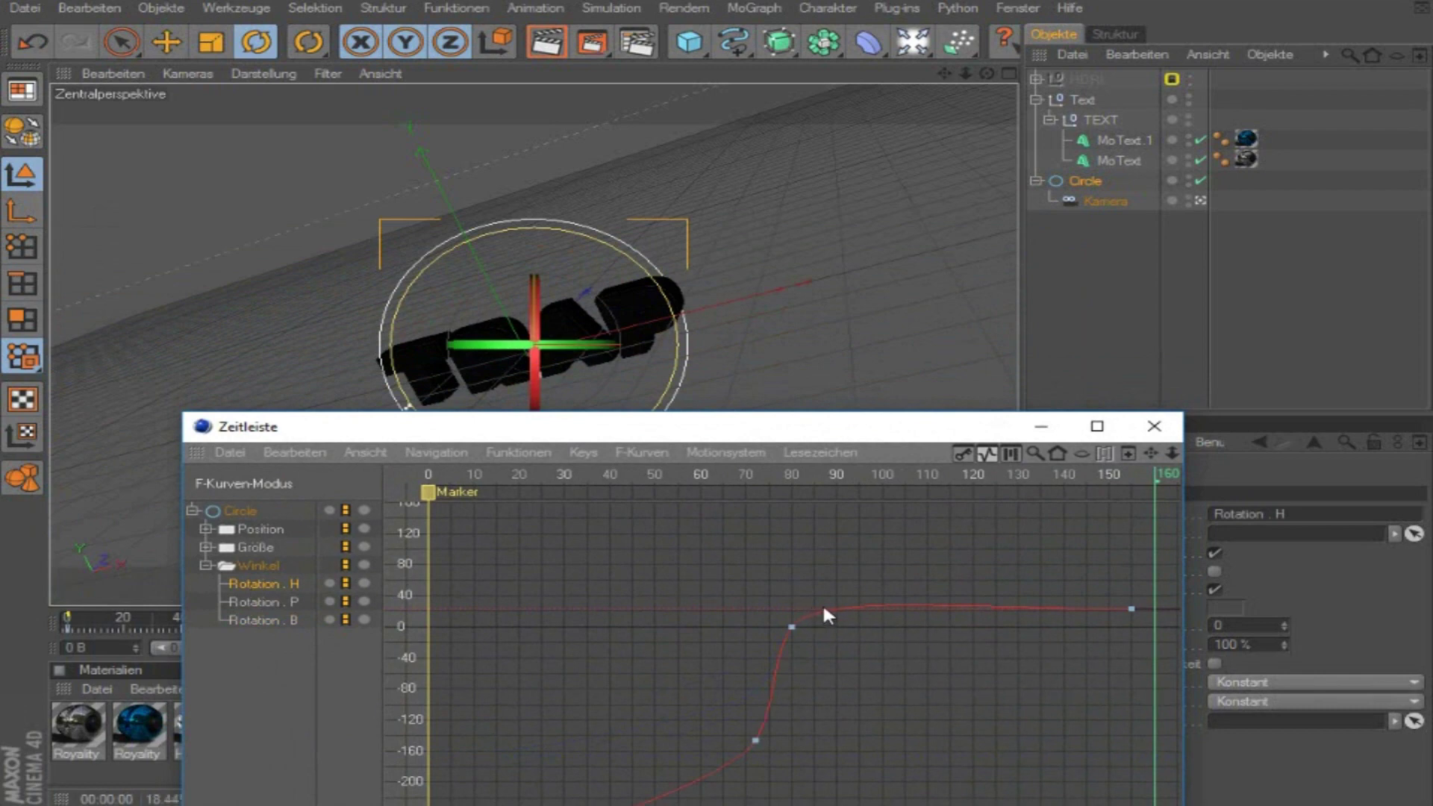
{"action": "left_click_drag", "start_coordinate": [867, 445], "coordinate": [675, 154]}
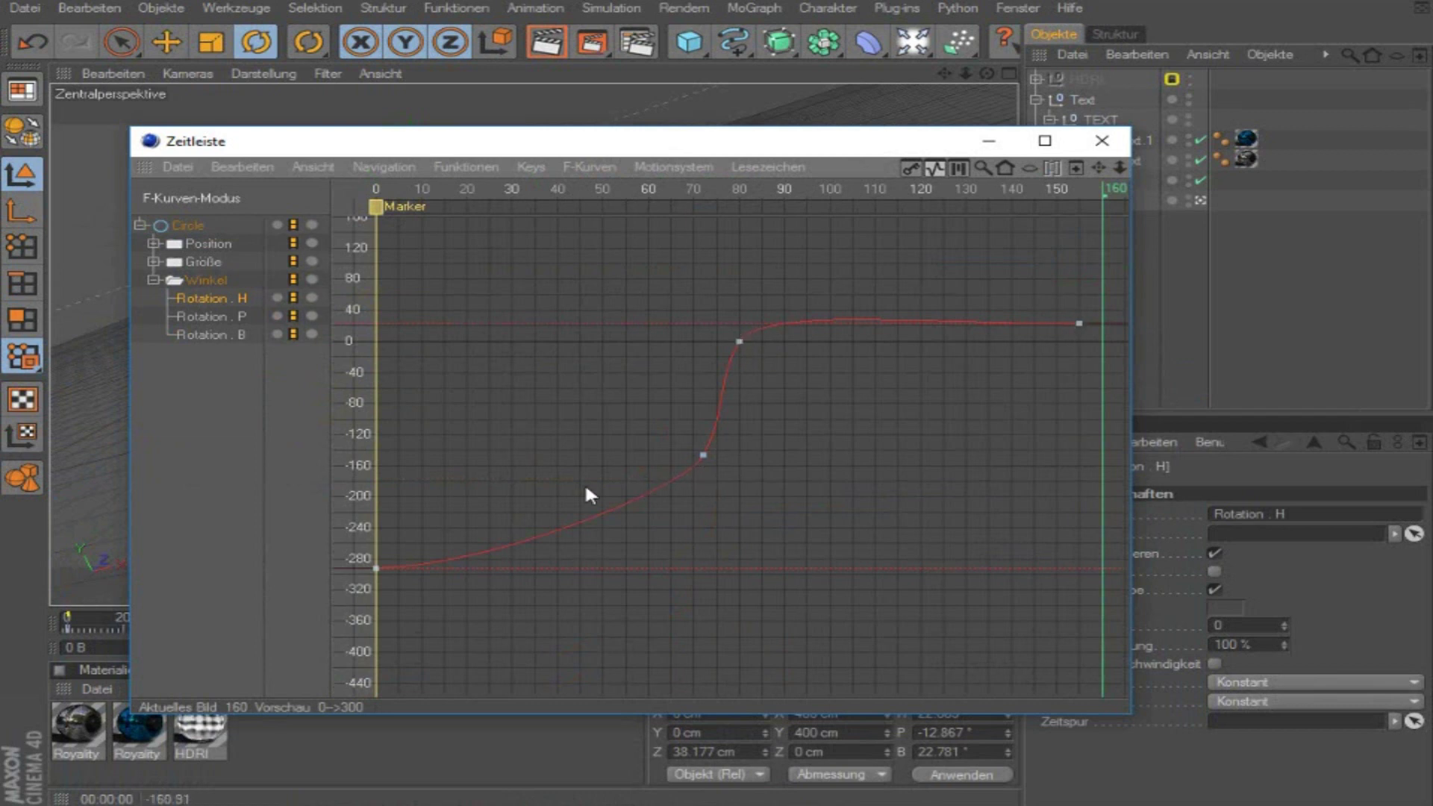
Step: Examine the Circle's Rotation H curve and scrub the animation while comparing the curve with the camera view
{"action": "left_click", "coordinate": [377, 569]}
{"action": "mouse_move", "coordinate": [1080, 326]}
{"action": "left_click_drag", "start_coordinate": [1106, 165], "coordinate": [968, 174]}
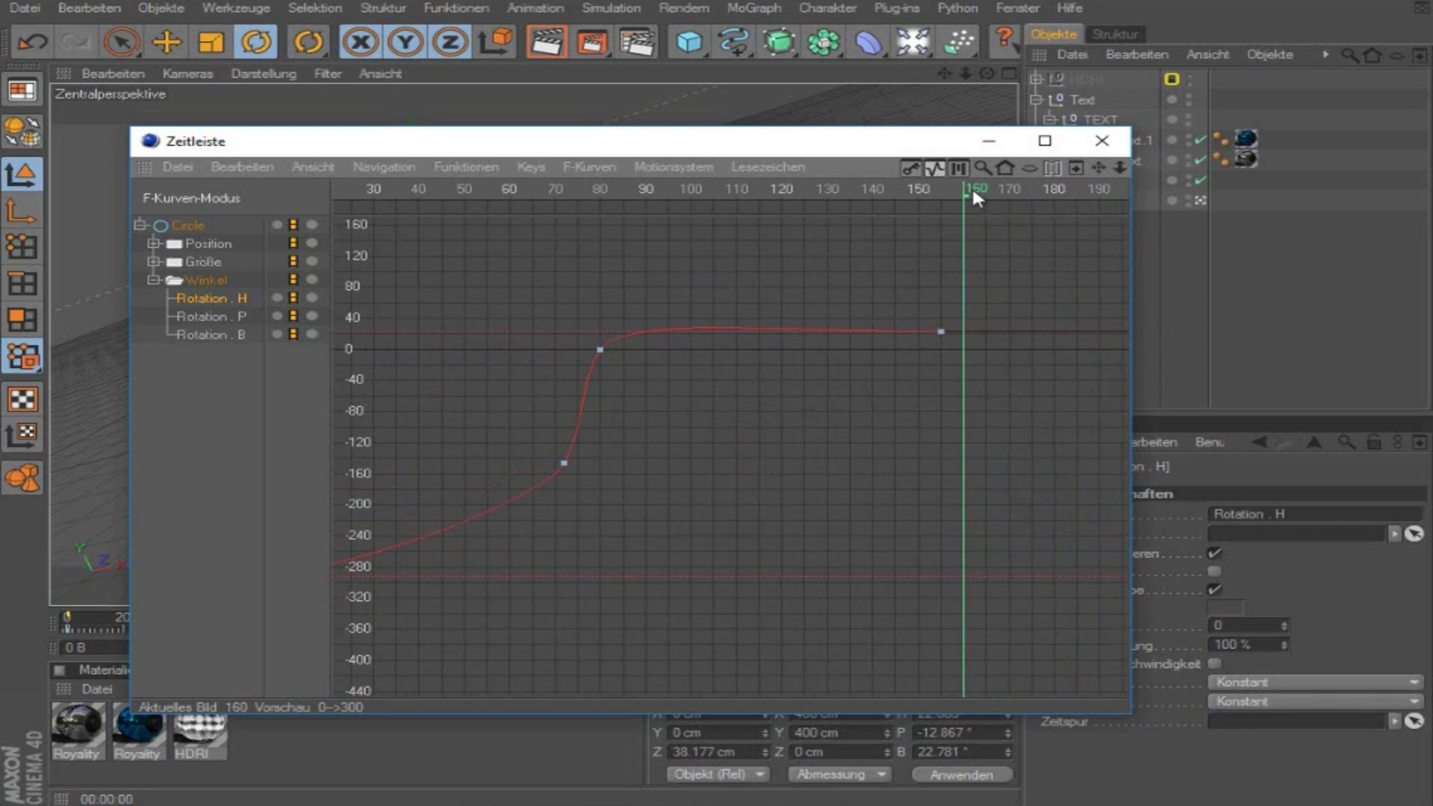
{"action": "left_click_drag", "start_coordinate": [926, 148], "coordinate": [448, 579]}
{"action": "left_click_drag", "start_coordinate": [105, 622], "coordinate": [279, 622]}
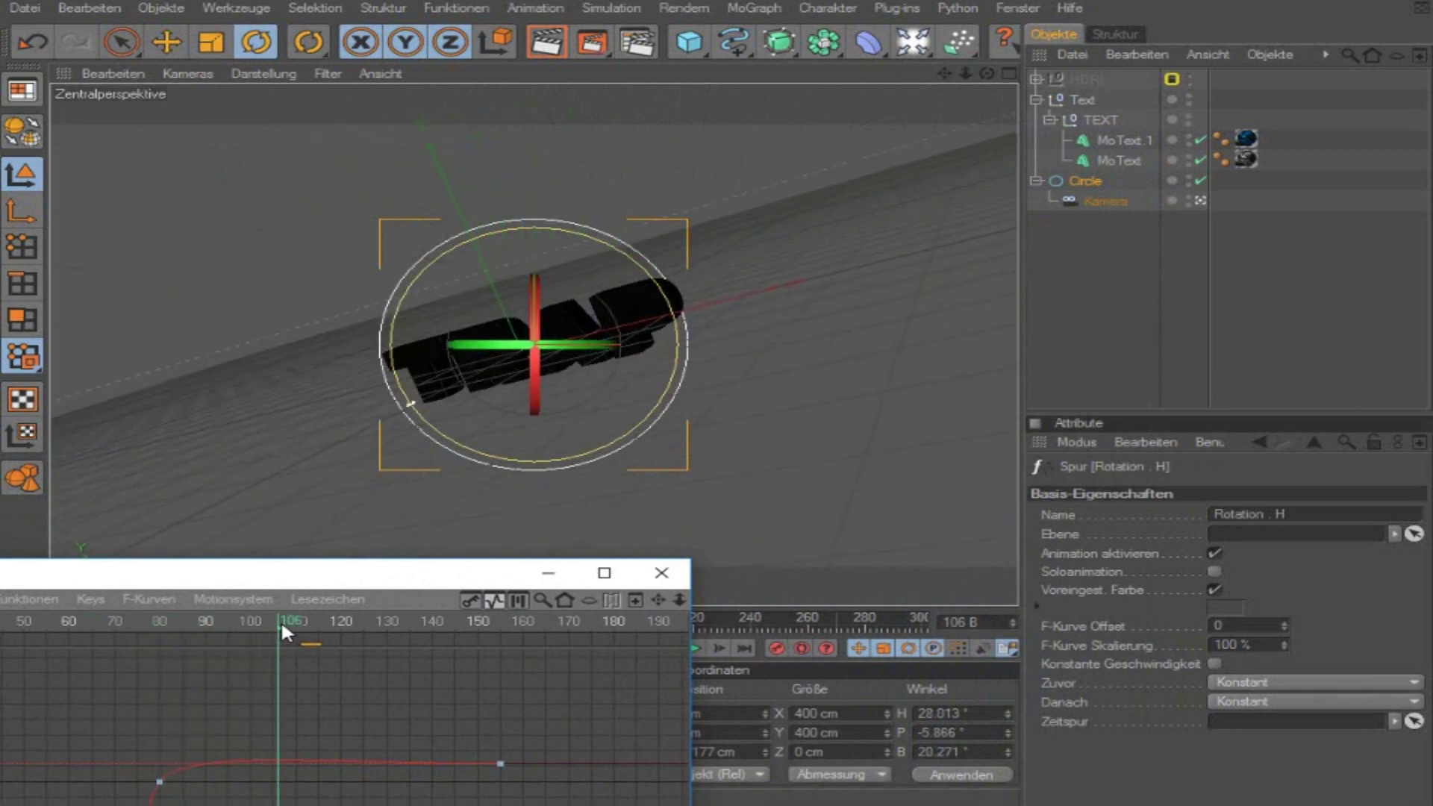
{"action": "left_click_drag", "start_coordinate": [316, 576], "coordinate": [883, 501]}
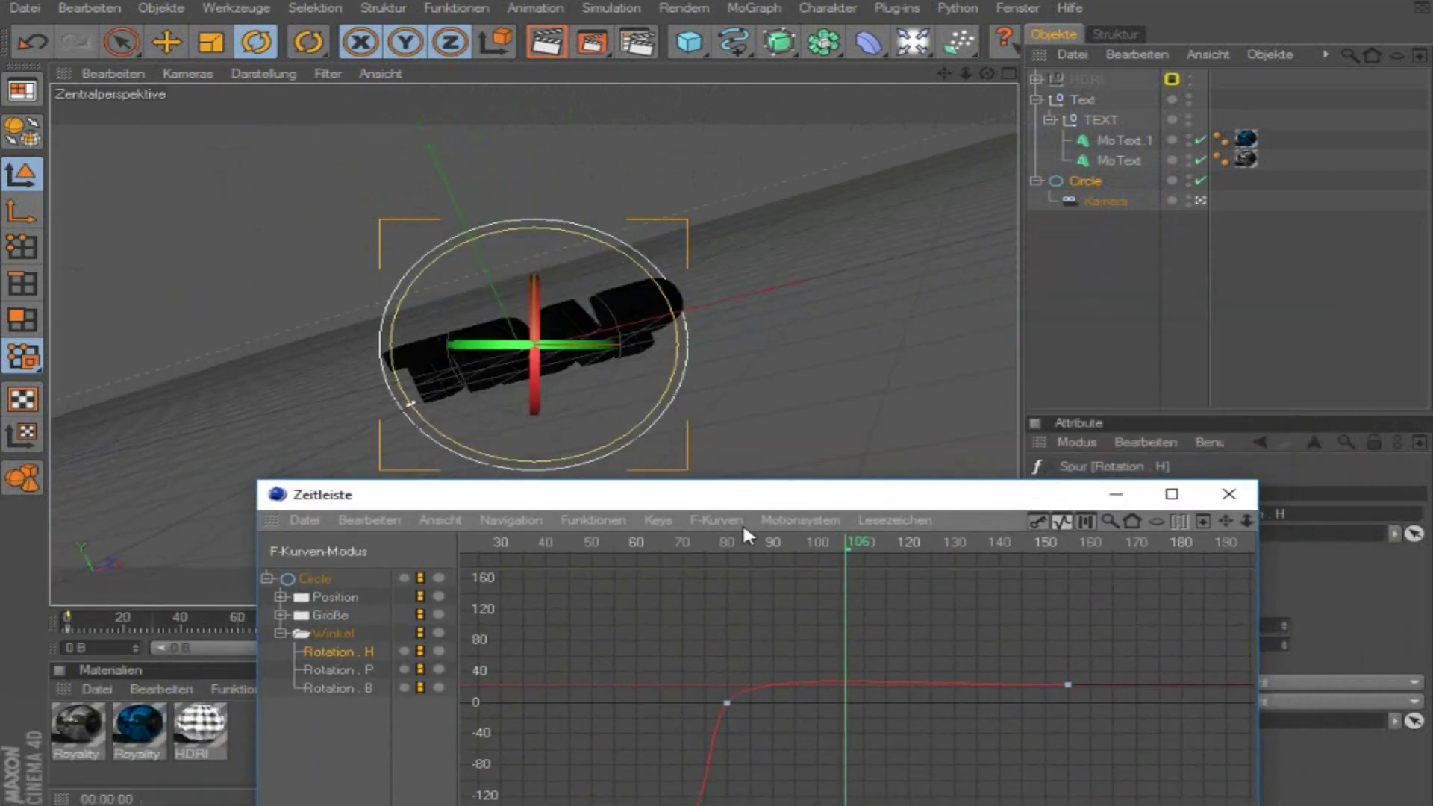
{"action": "left_click_drag", "start_coordinate": [735, 497], "coordinate": [475, 340]}
Step: Try moving the Circle's Rotation B key from frame 80 to frame 79 at 41.677°, preview it, and undo the change
{"action": "left_click", "coordinate": [78, 532]}
{"action": "left_click", "coordinate": [468, 547]}
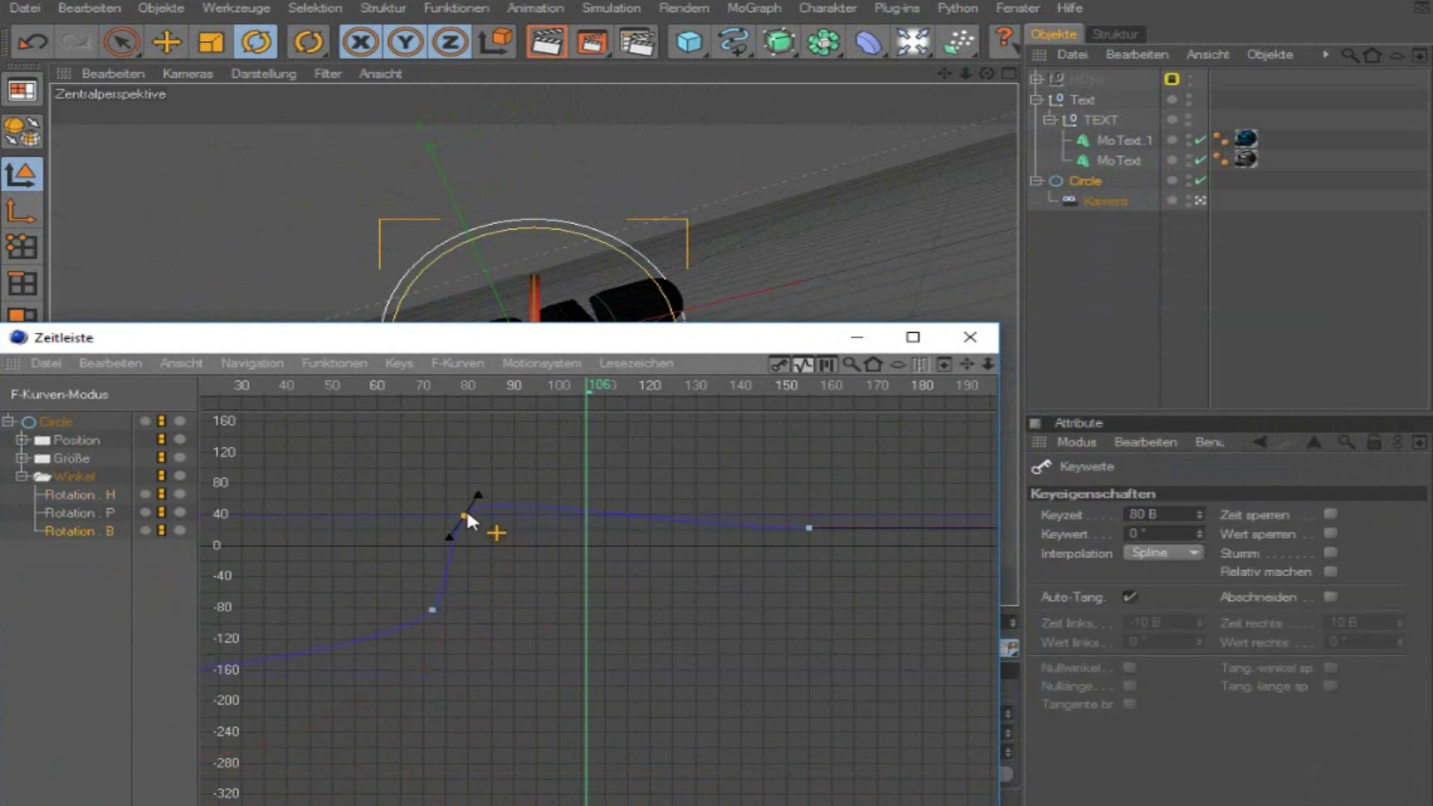
{"action": "left_click_drag", "start_coordinate": [468, 515], "coordinate": [468, 515]}
{"action": "left_click_drag", "start_coordinate": [589, 348], "coordinate": [550, 519]}
{"action": "left_click_drag", "start_coordinate": [347, 557], "coordinate": [506, 586]}
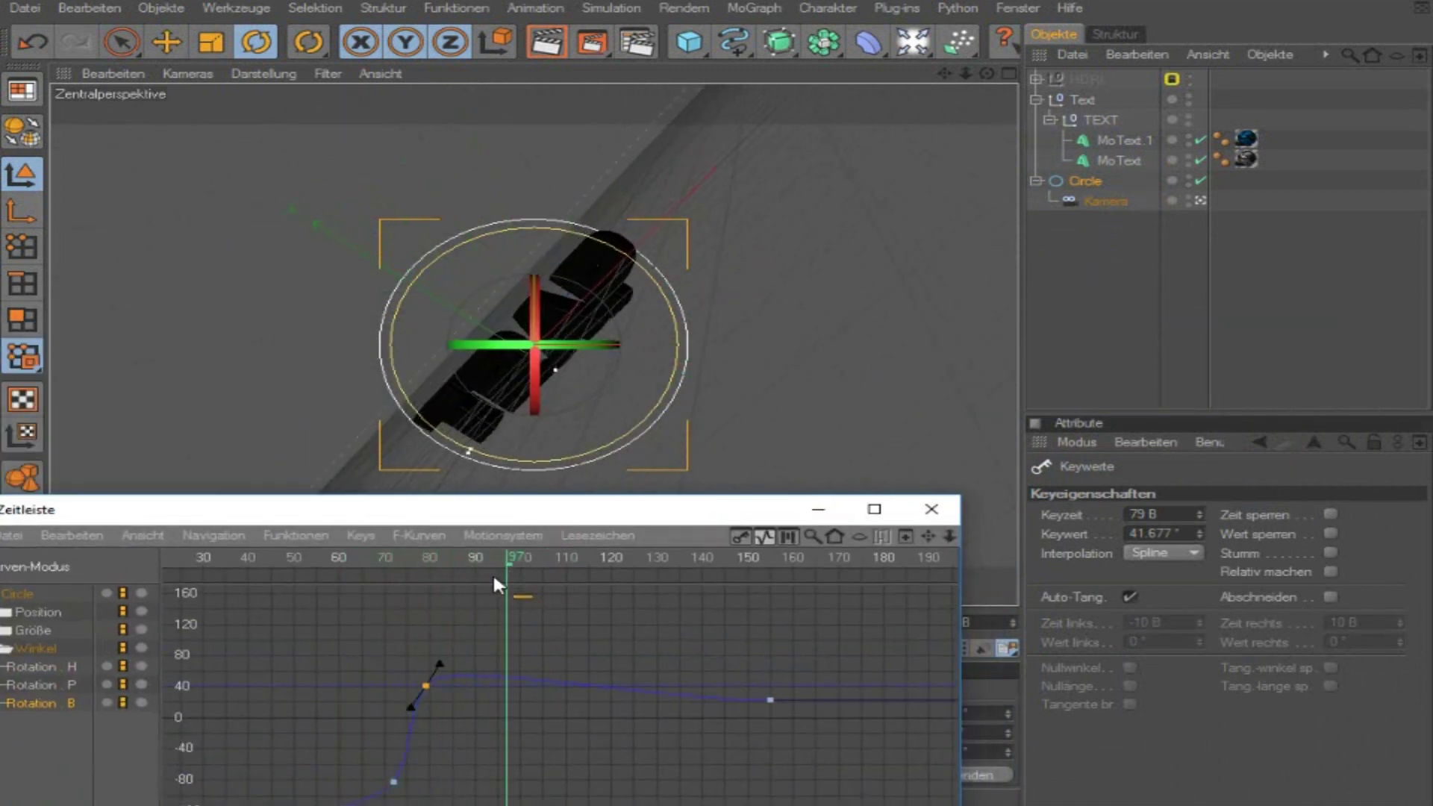
{"action": "key", "text": "ctrl+z"}
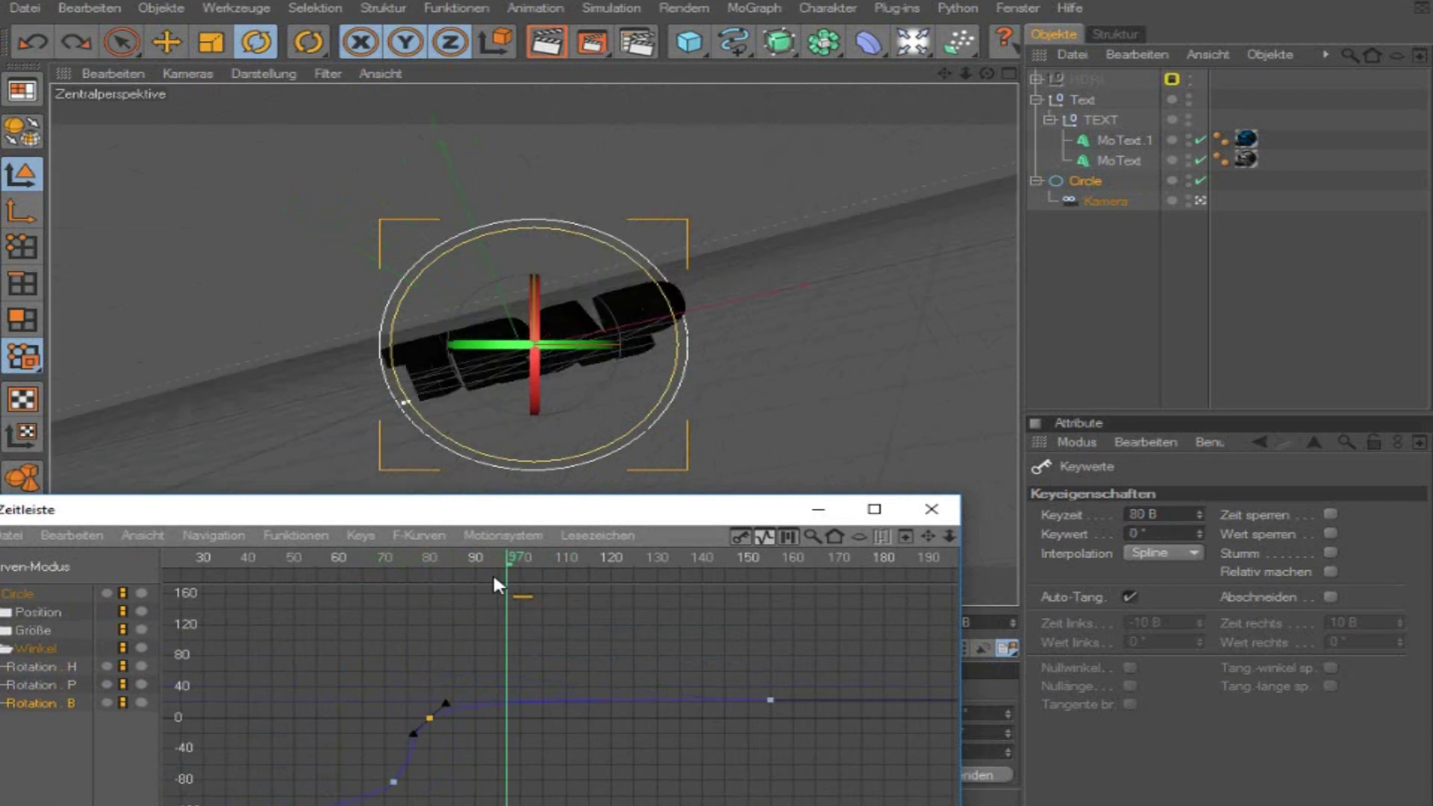
Step: Compare the Circle's Rotation P, B and H curves around the keys at frames 72, 80 and 155
{"action": "left_click_drag", "start_coordinate": [452, 502], "coordinate": [685, 373]}
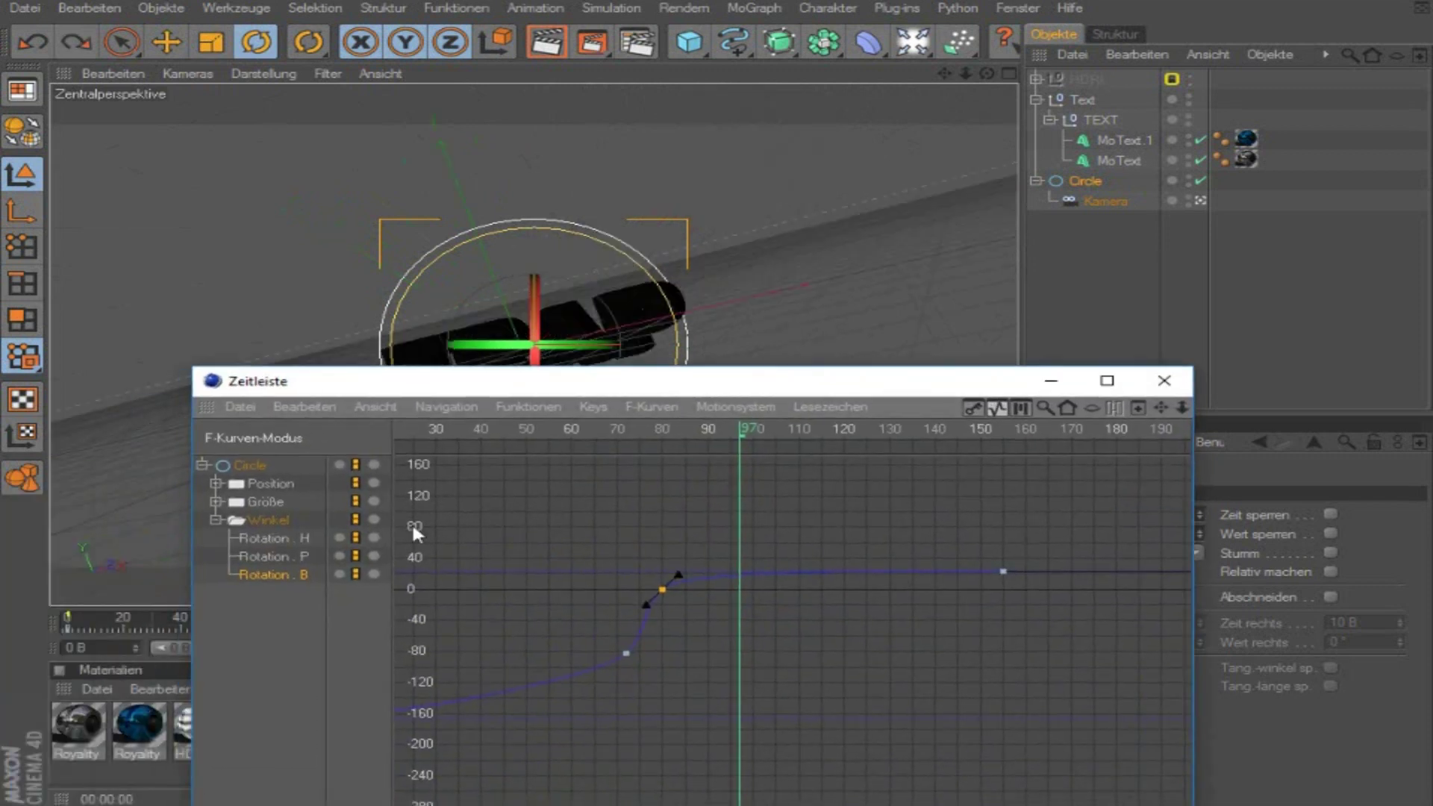
{"action": "left_click", "coordinate": [265, 556]}
{"action": "scroll", "coordinate": [761, 602], "scroll_direction": "up", "scroll_amount": 2}
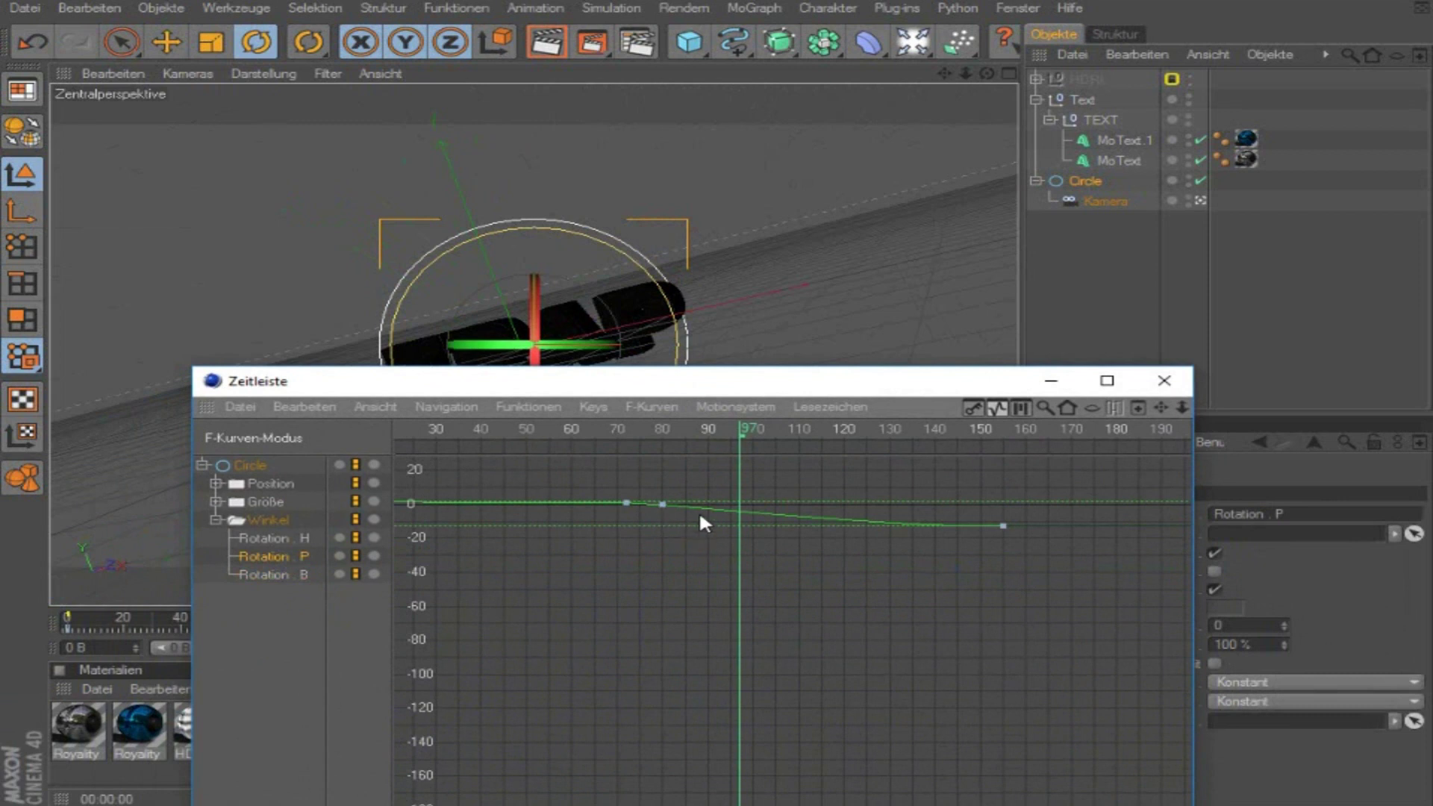
{"action": "scroll", "coordinate": [722, 513], "scroll_direction": "down", "scroll_amount": 3}
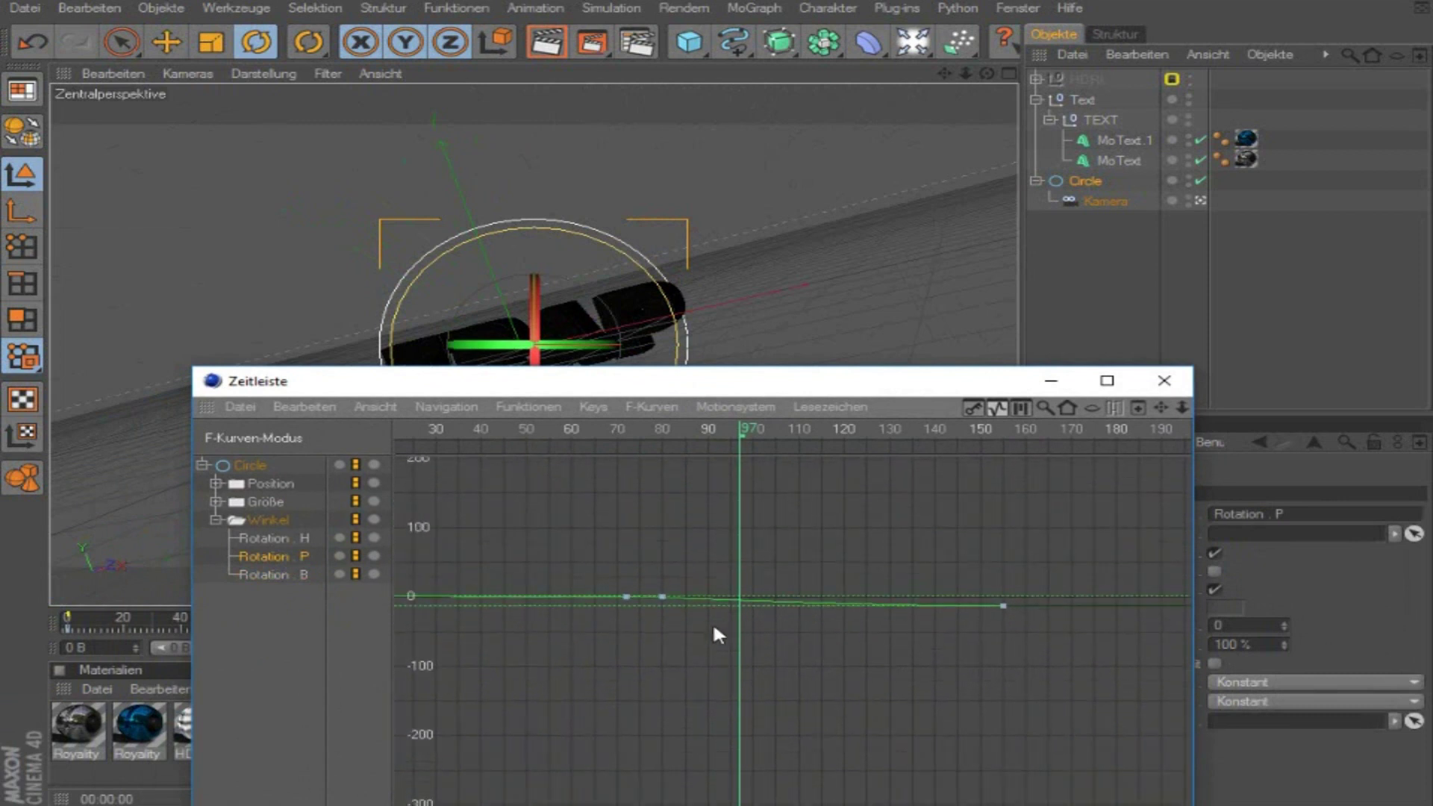
{"action": "scroll", "coordinate": [615, 612], "scroll_direction": "up", "scroll_amount": 3}
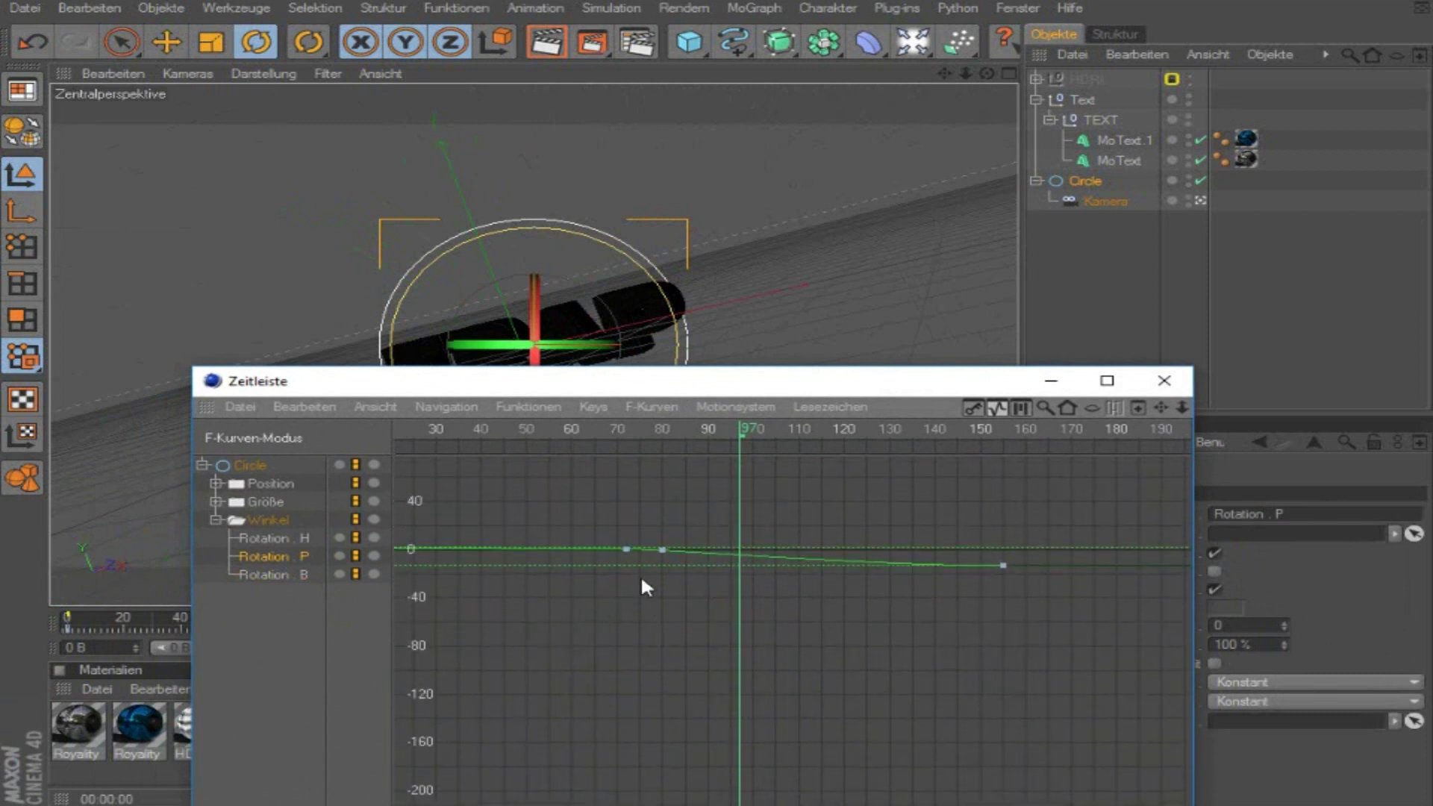
{"action": "left_click", "coordinate": [258, 579]}
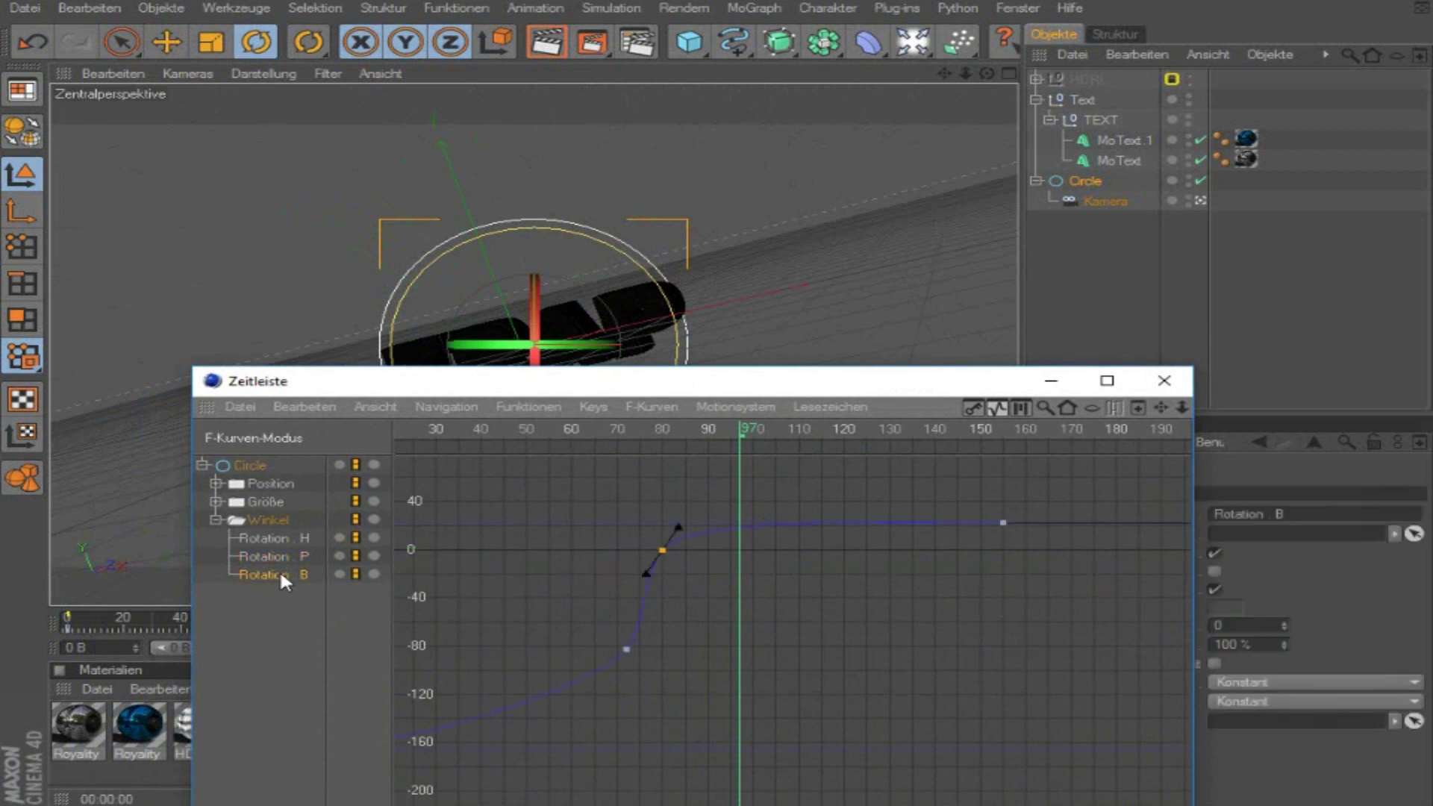
{"action": "left_click", "coordinate": [304, 539]}
{"action": "left_click", "coordinate": [1003, 522]}
{"action": "left_click", "coordinate": [1005, 522]}
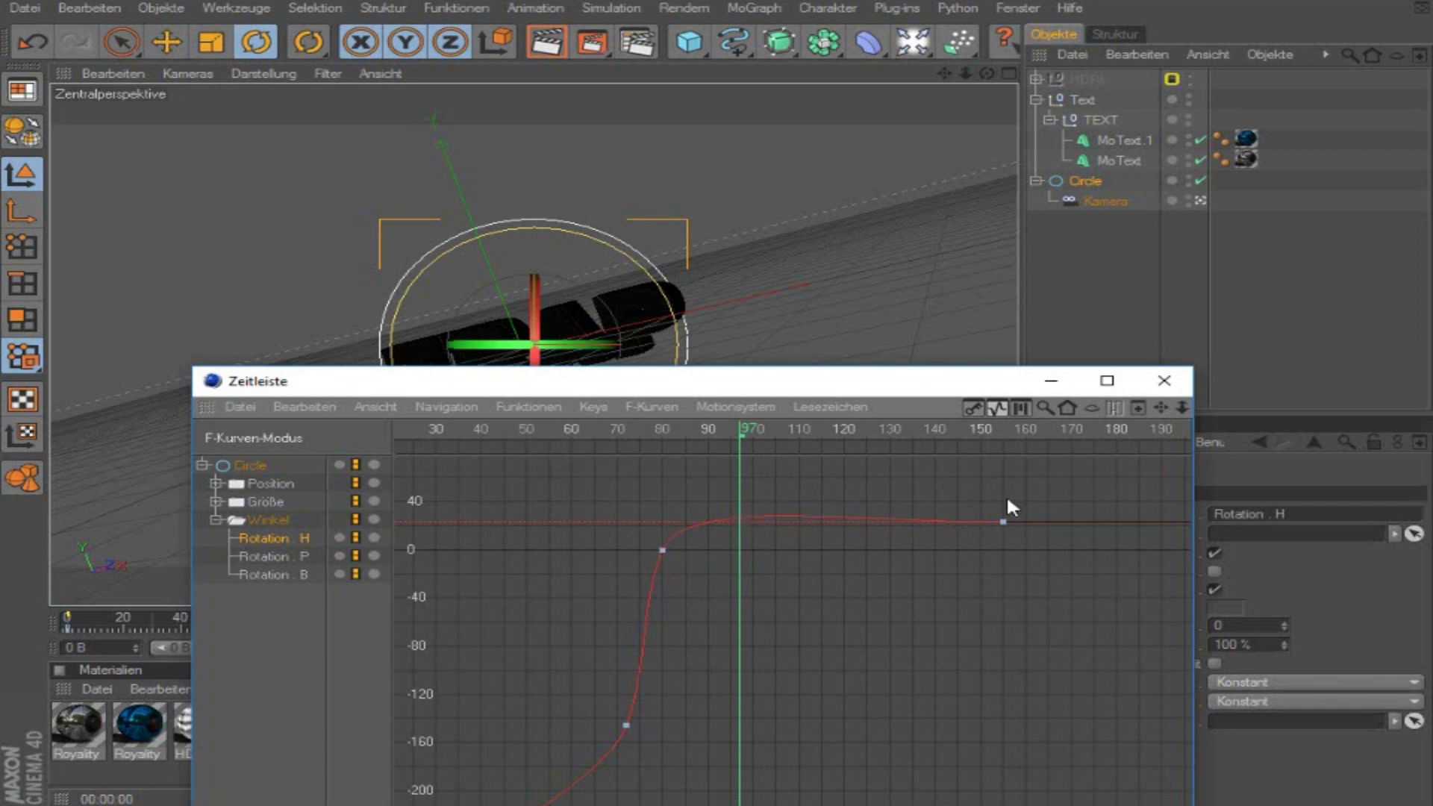
Step: Try lowering the Rotation H key at frame 80 to -16.792°, scrub the motion, and undo the change
{"action": "left_click", "coordinate": [663, 550]}
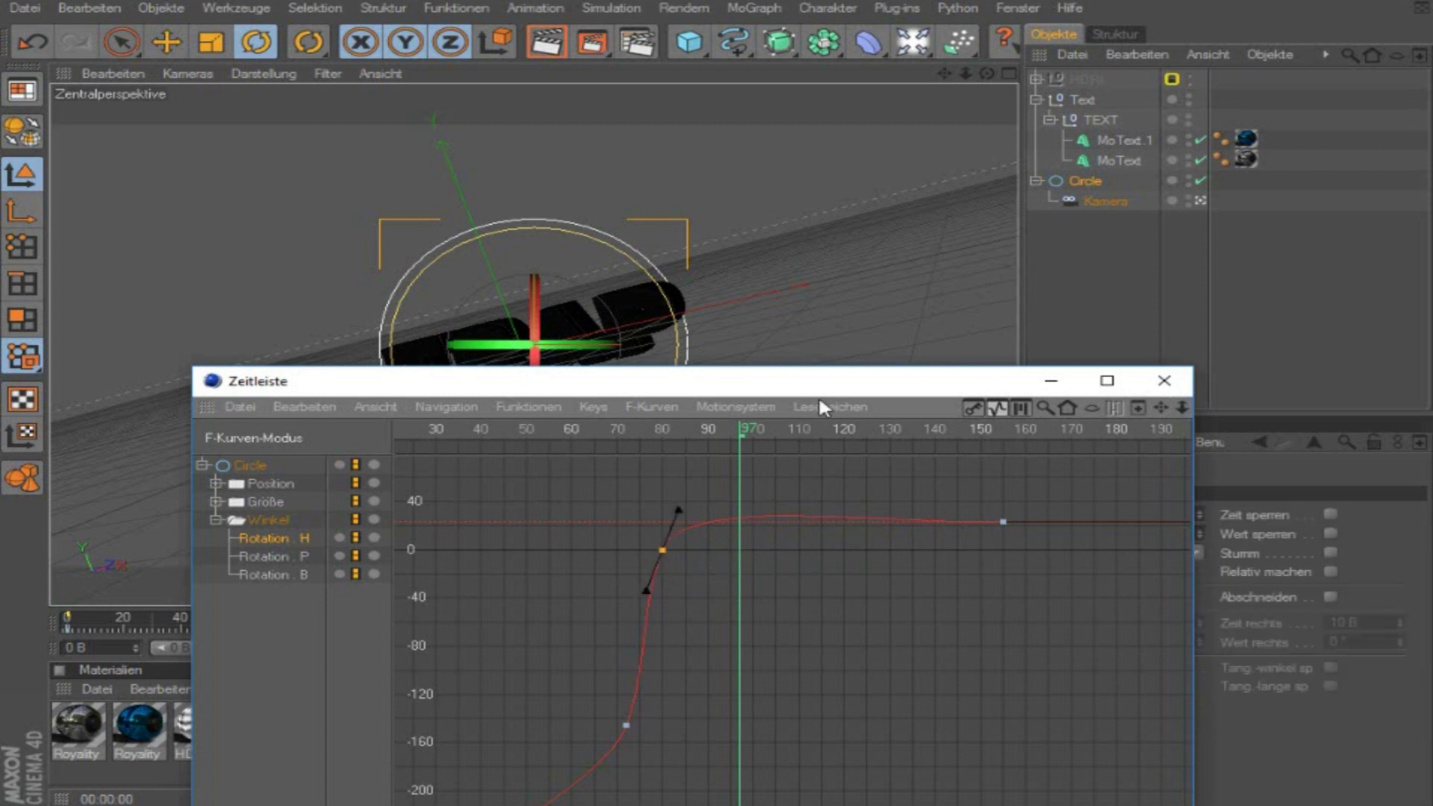
{"action": "left_click_drag", "start_coordinate": [814, 382], "coordinate": [524, 523]}
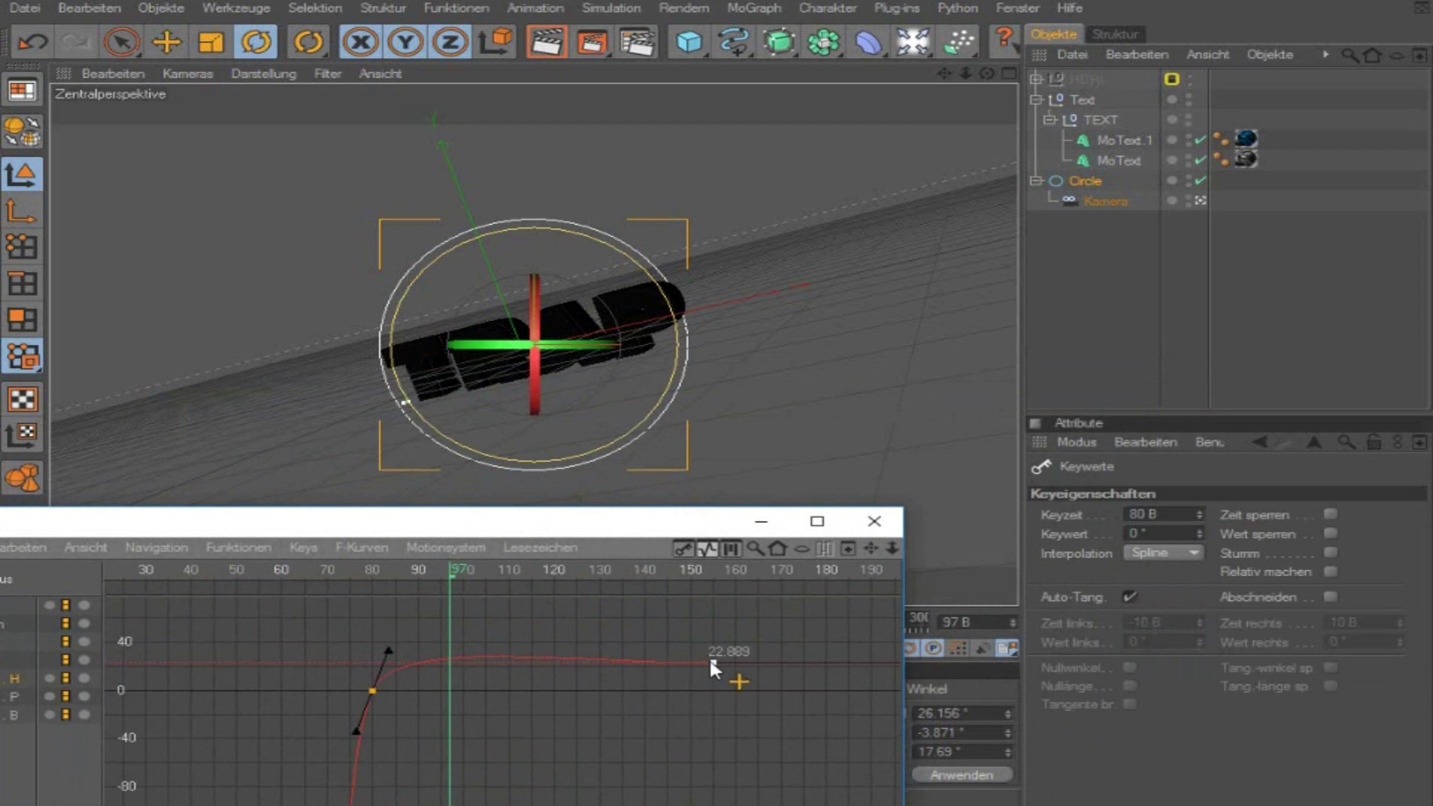
{"action": "left_click", "coordinate": [368, 694]}
{"action": "left_click", "coordinate": [372, 692]}
{"action": "left_click_drag", "start_coordinate": [373, 702], "coordinate": [370, 714]}
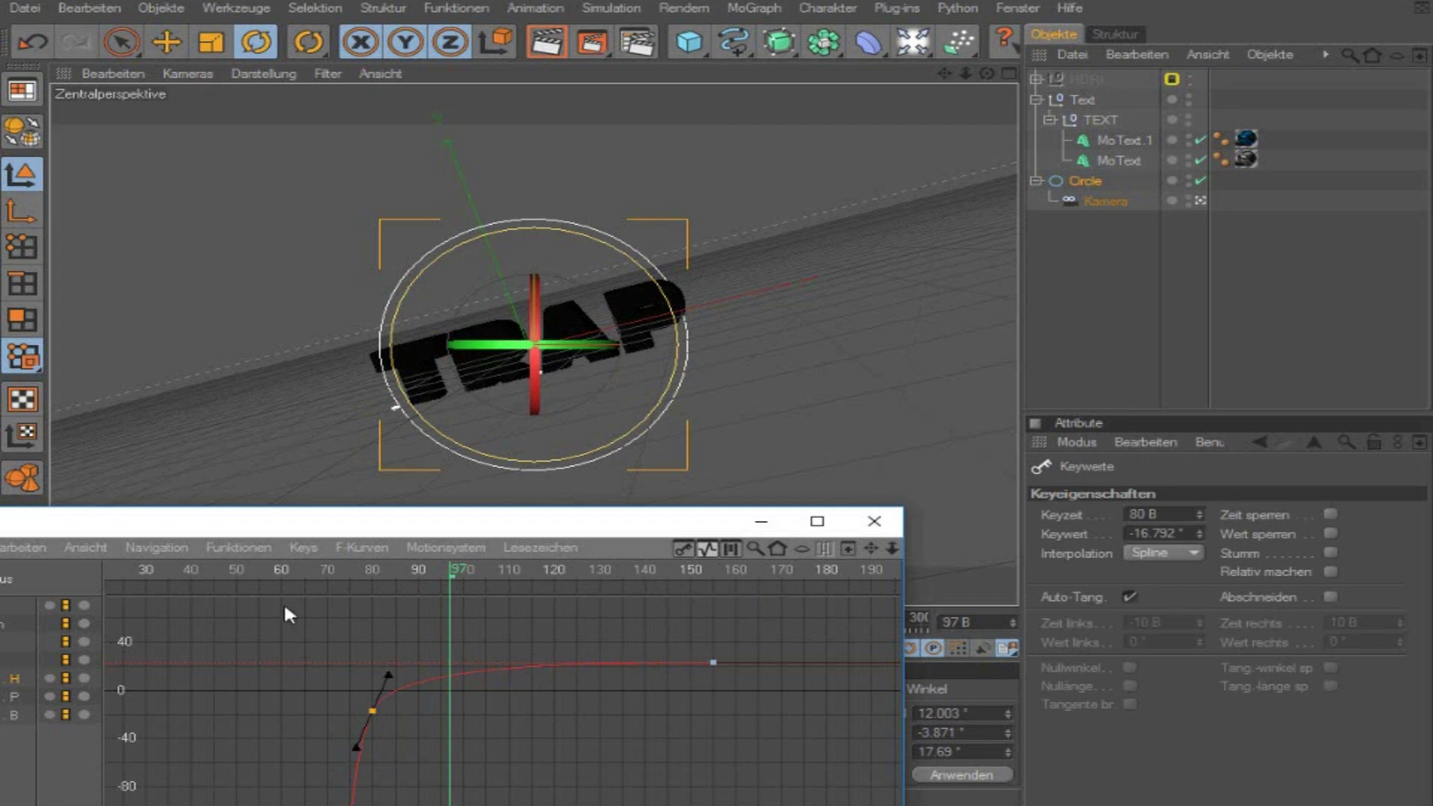
{"action": "left_click_drag", "start_coordinate": [275, 566], "coordinate": [635, 642]}
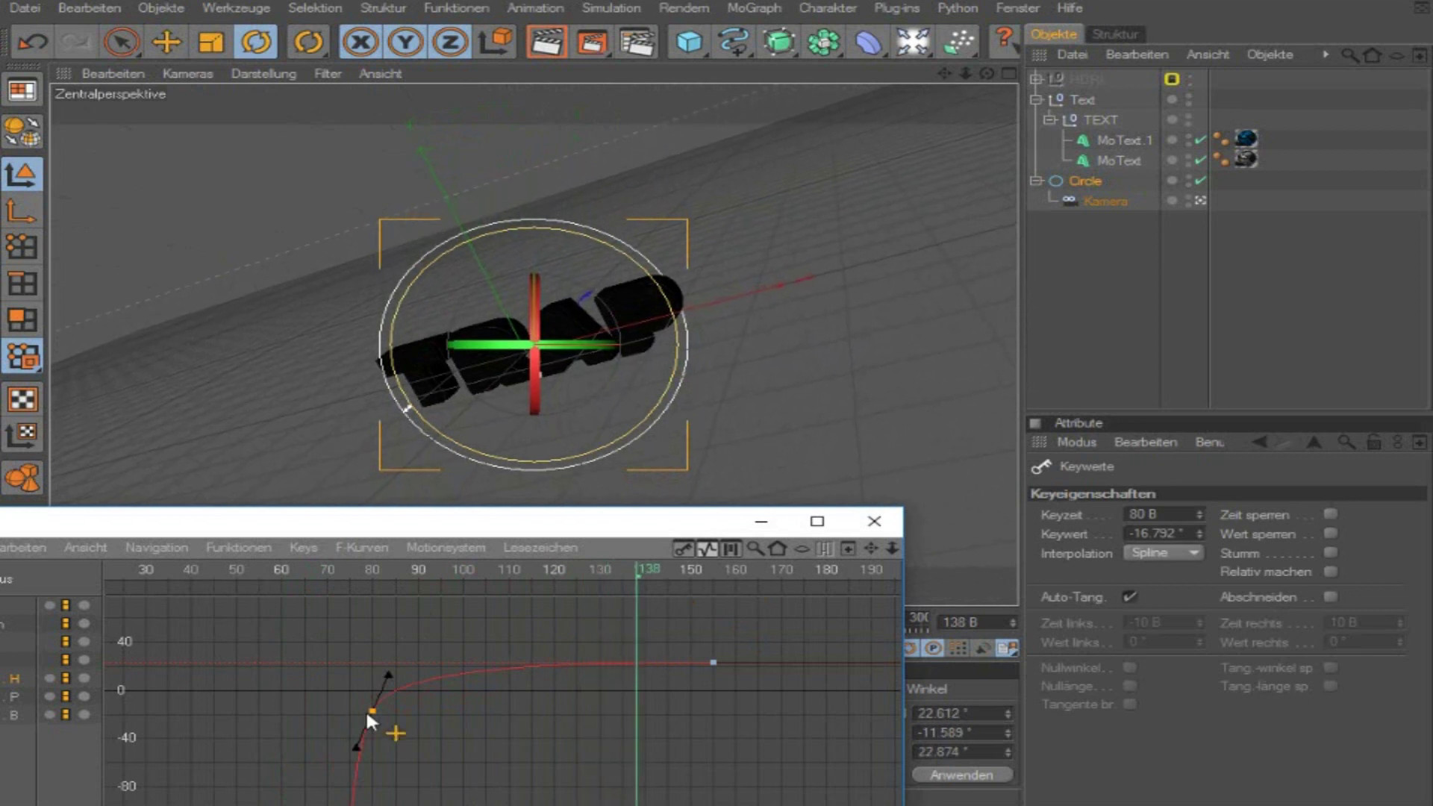
{"action": "mouse_move", "coordinate": [375, 713]}
{"action": "key", "text": "ctrl+z"}
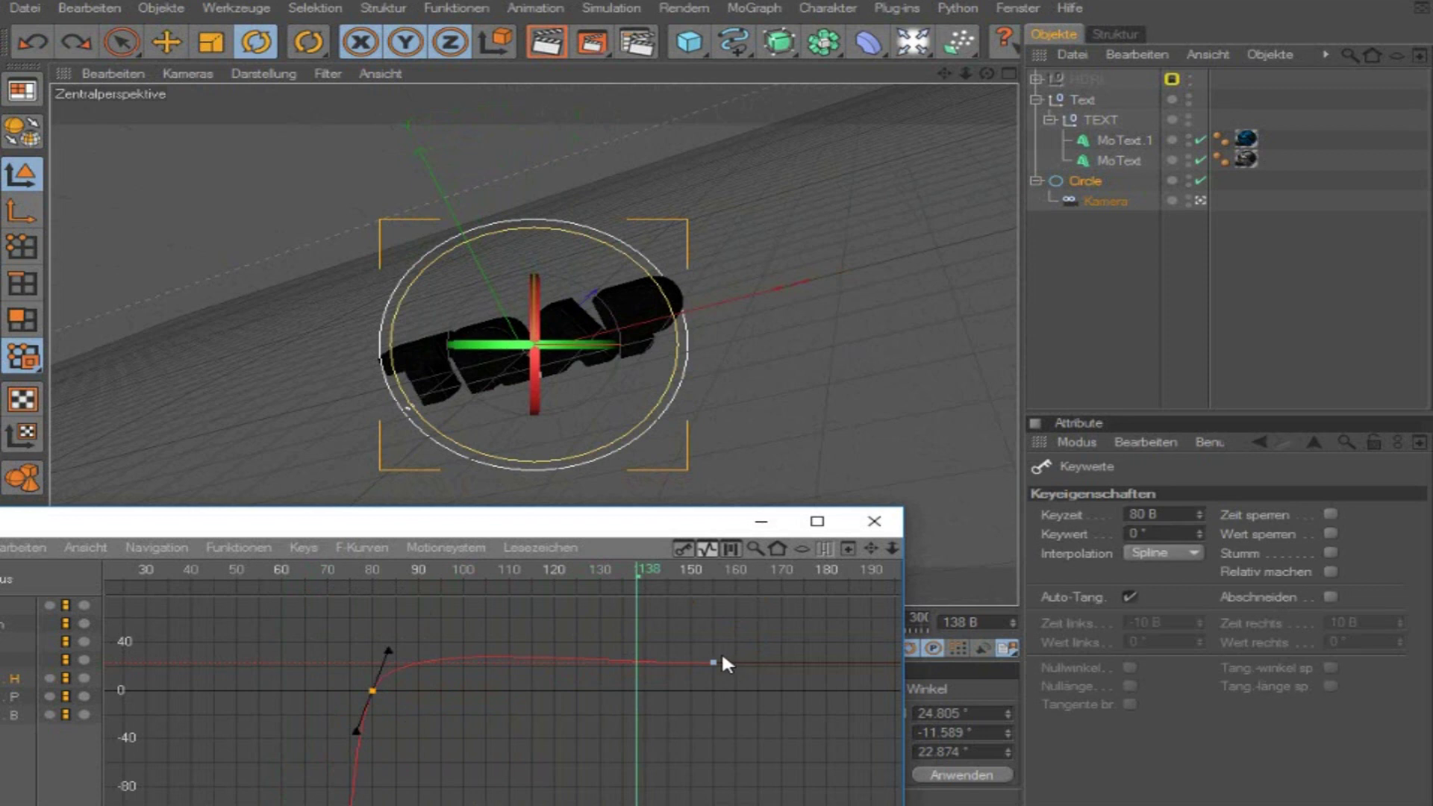
Step: Raise the Rotation H key at frame 155 to 41.359°, reshape the frame 80 key's tangents to 4.71 frames and 28.059°, and close the timeline
{"action": "left_click_drag", "start_coordinate": [713, 657], "coordinate": [714, 636]}
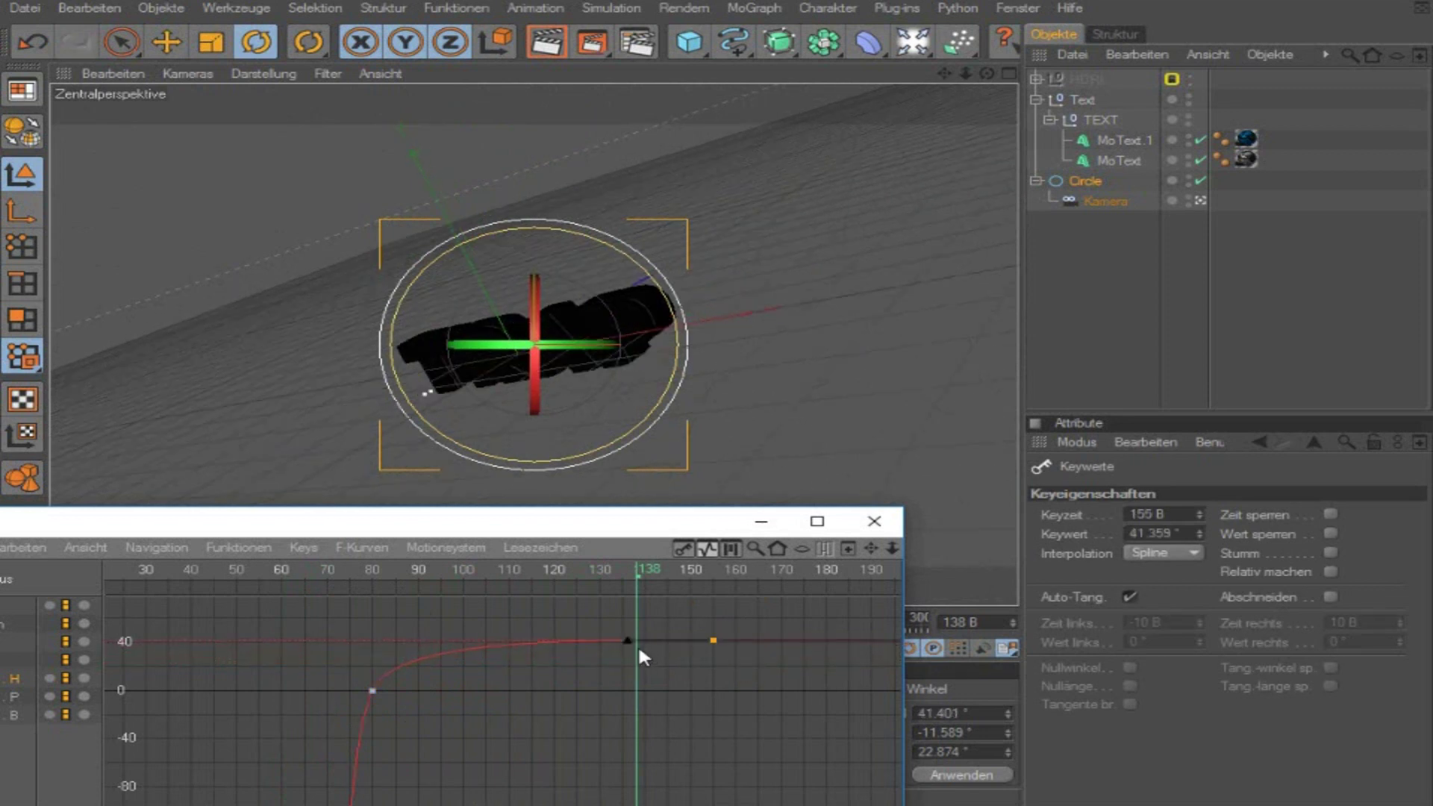
{"action": "left_click", "coordinate": [372, 689]}
{"action": "left_click", "coordinate": [393, 649]}
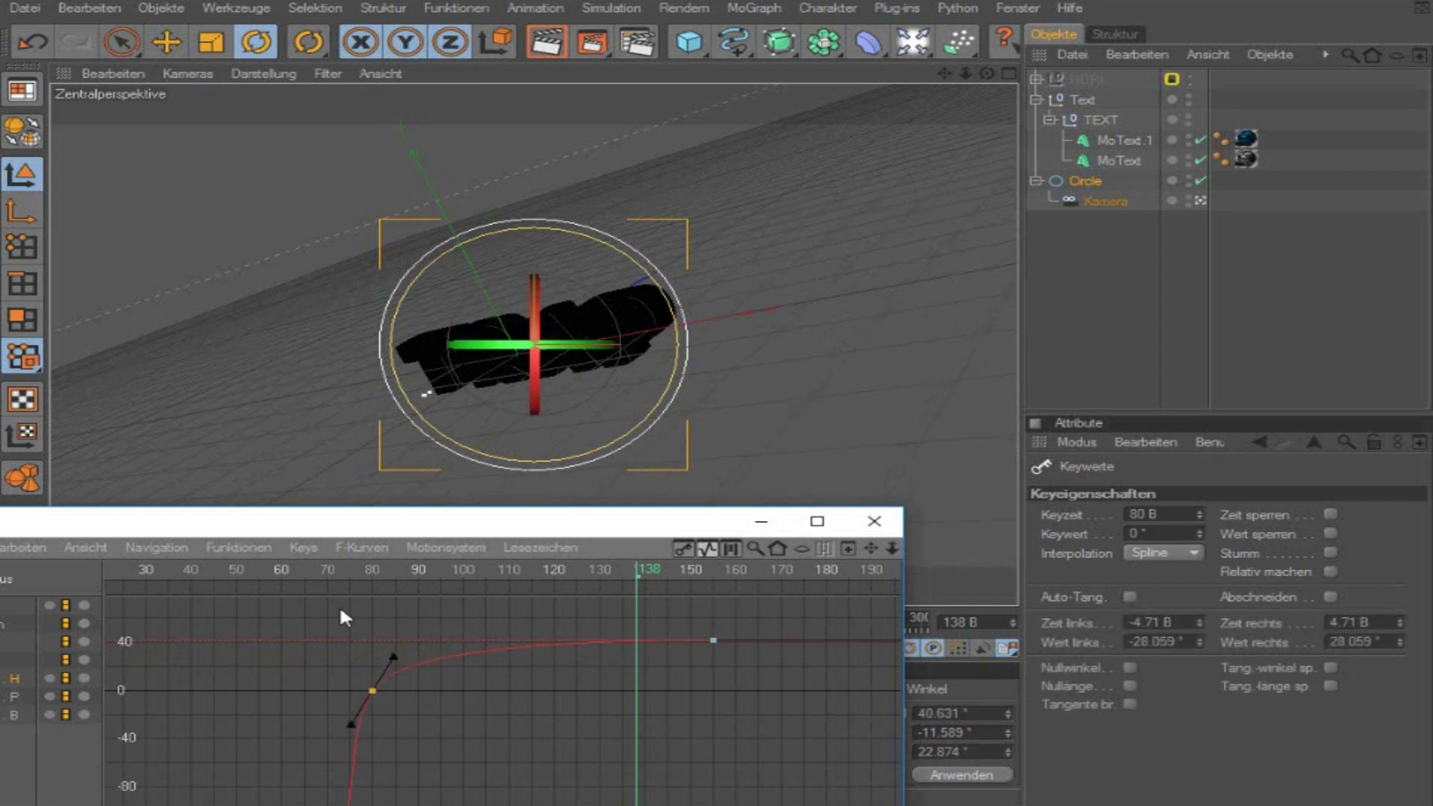
{"action": "left_click_drag", "start_coordinate": [241, 580], "coordinate": [718, 640]}
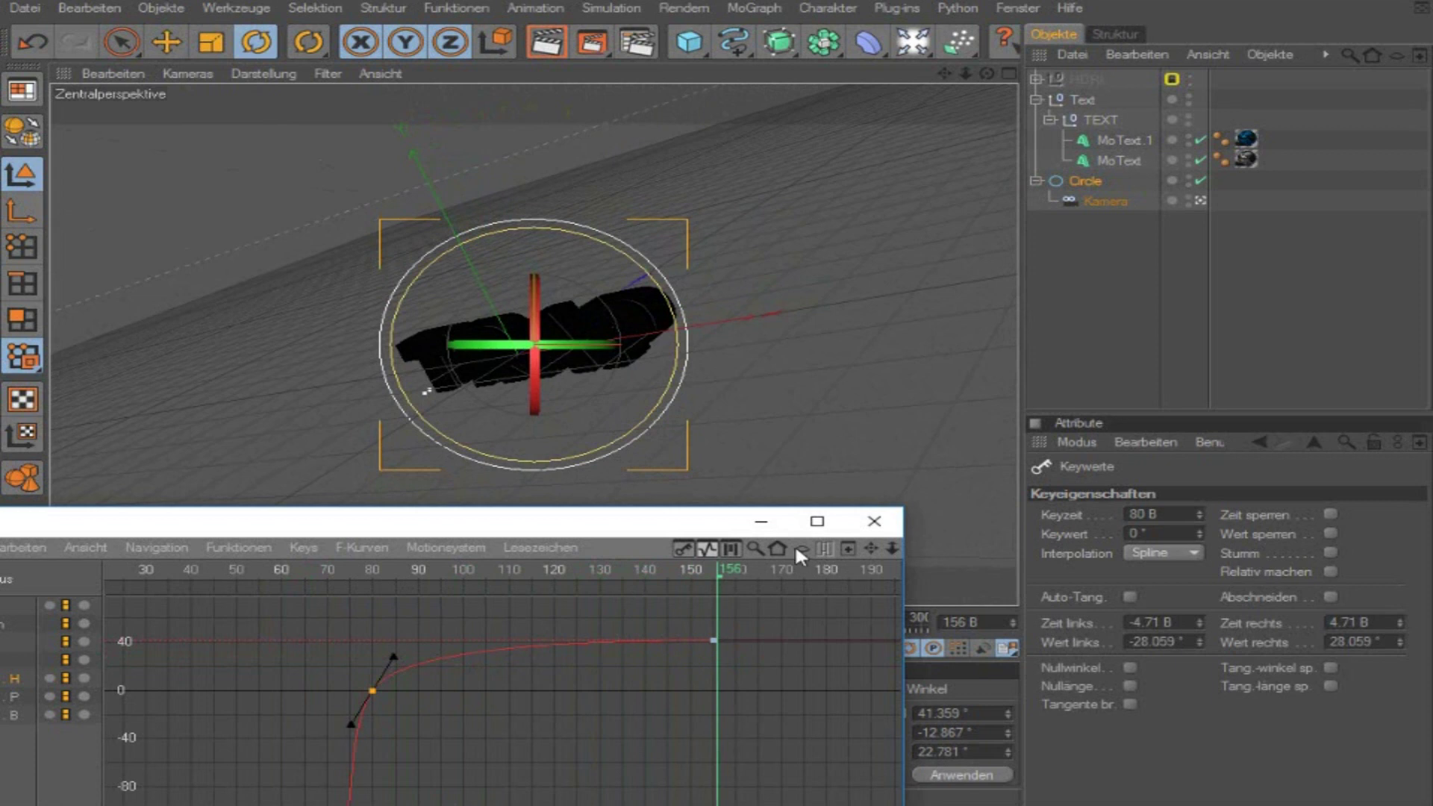
{"action": "left_click", "coordinate": [874, 521]}
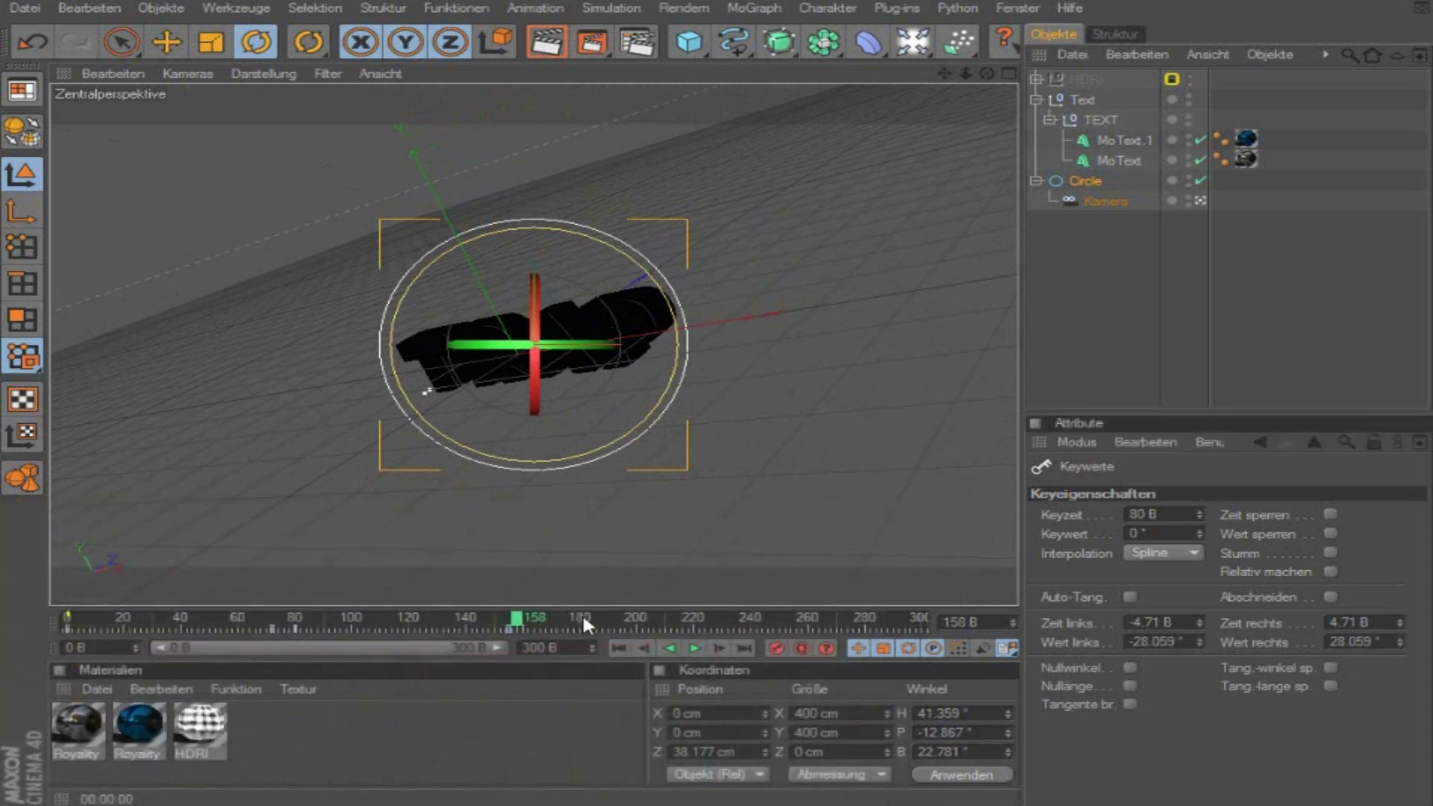
Step: Rotate the Circle at frame 160 to about H -13.1°, P 26.9°, B -35°, record the keyframe and preview the motion
{"action": "key", "text": "g"}
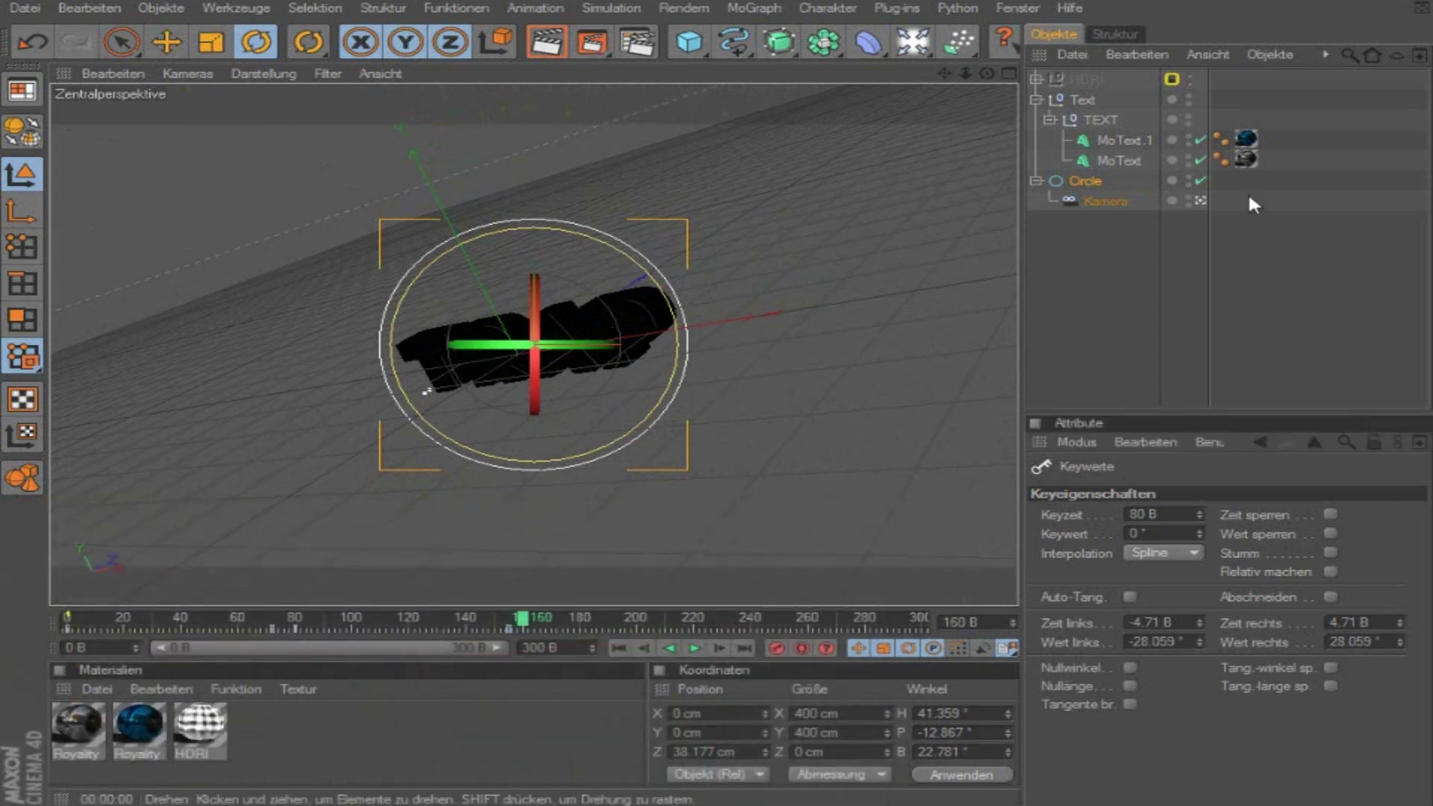
{"action": "left_click_drag", "start_coordinate": [514, 348], "coordinate": [536, 436]}
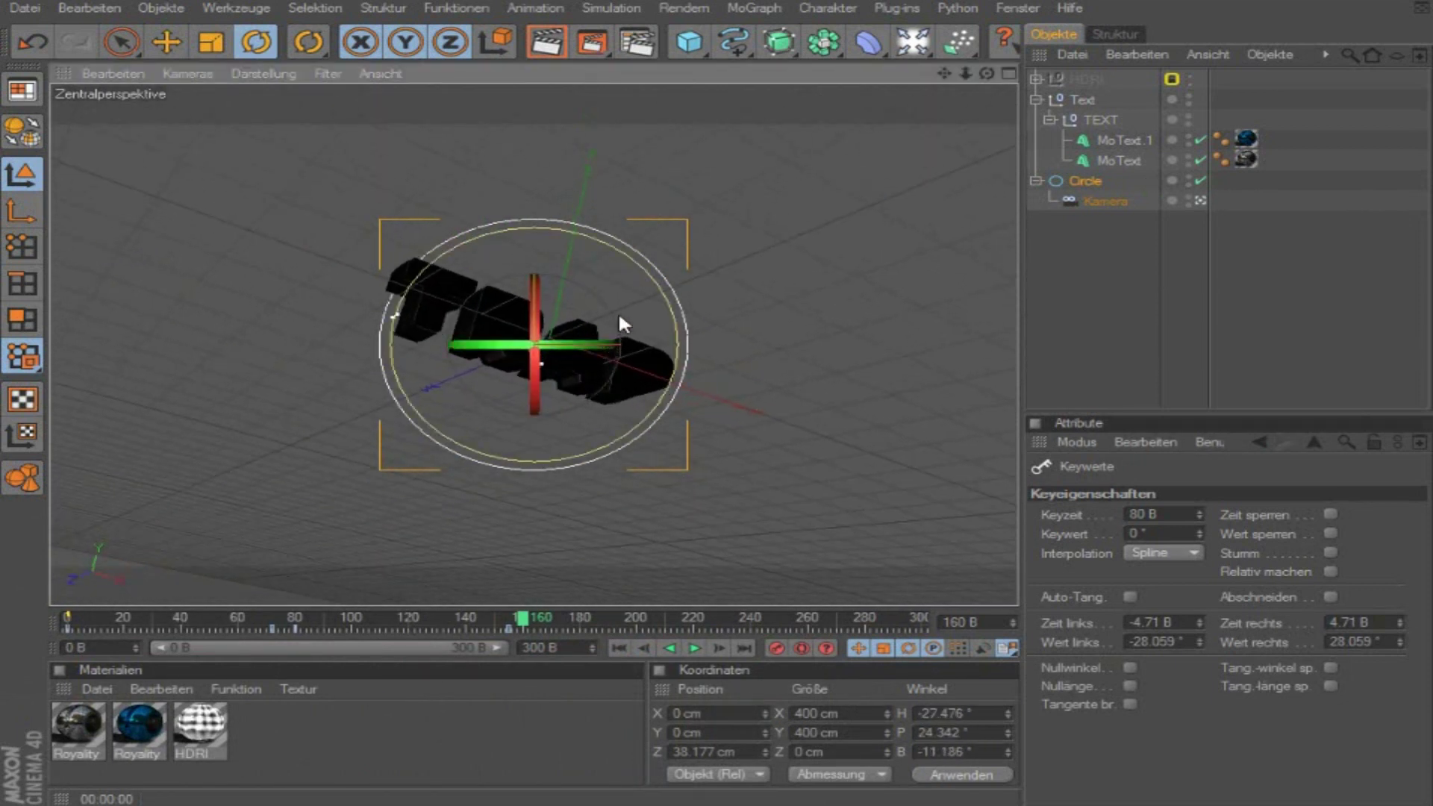
{"action": "left_click_drag", "start_coordinate": [613, 318], "coordinate": [535, 327]}
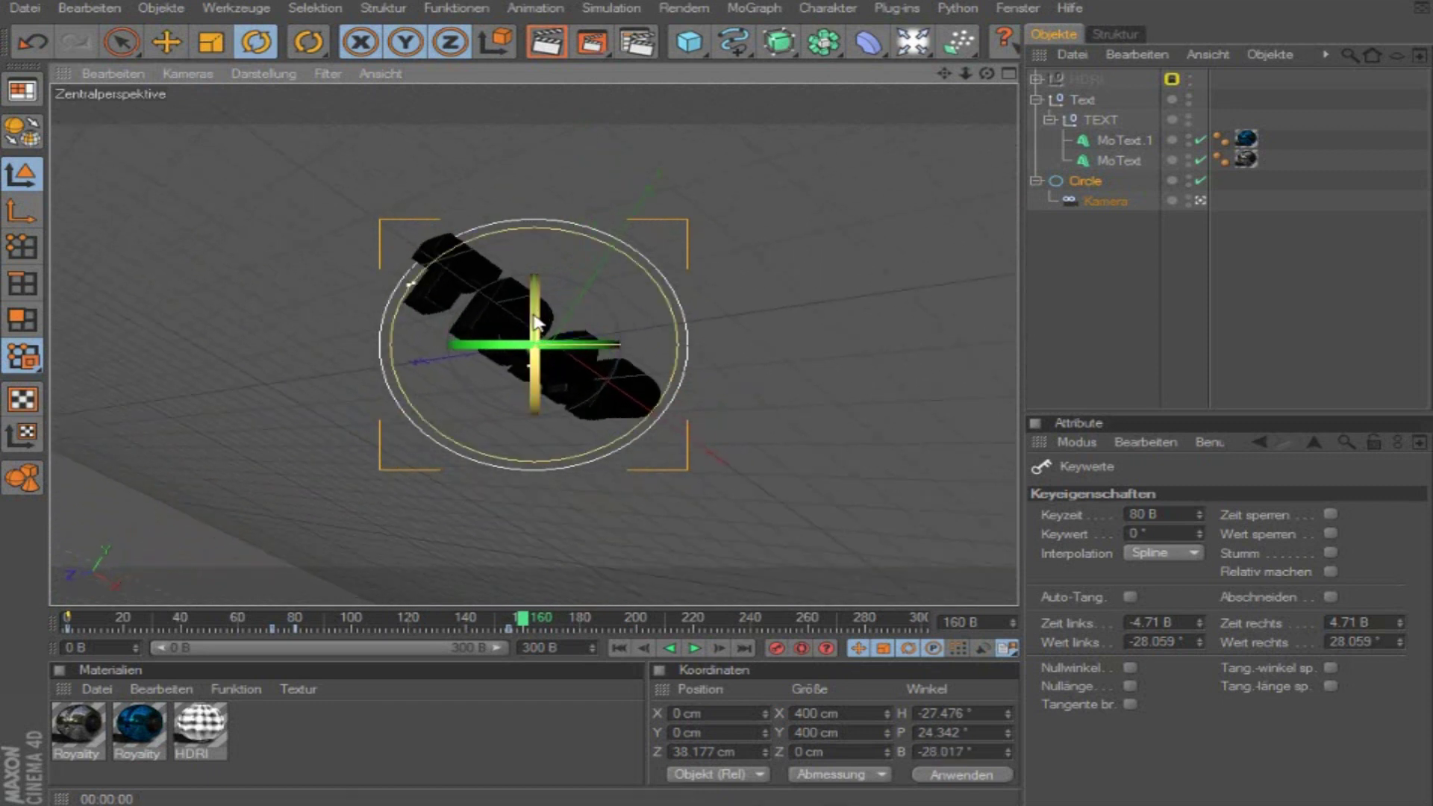
{"action": "left_click_drag", "start_coordinate": [535, 387], "coordinate": [531, 357]}
{"action": "left_click", "coordinate": [778, 646]}
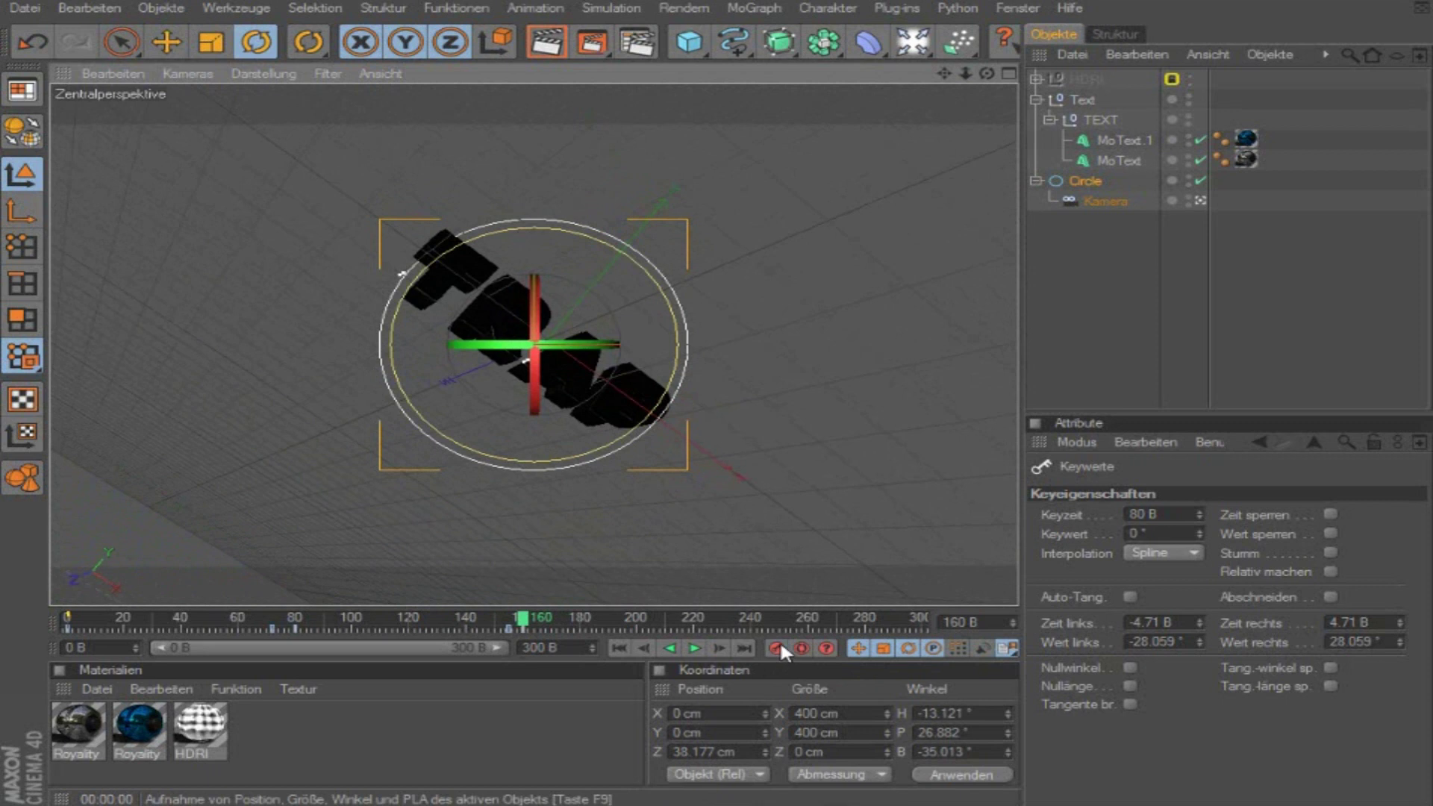
{"action": "left_click_drag", "start_coordinate": [462, 621], "coordinate": [504, 624]}
Step: Record a Circle keyframe at frame 214 with about H -13.1°, P 26.9°, B -35° and scrub up to it
{"action": "left_click", "coordinate": [718, 619]}
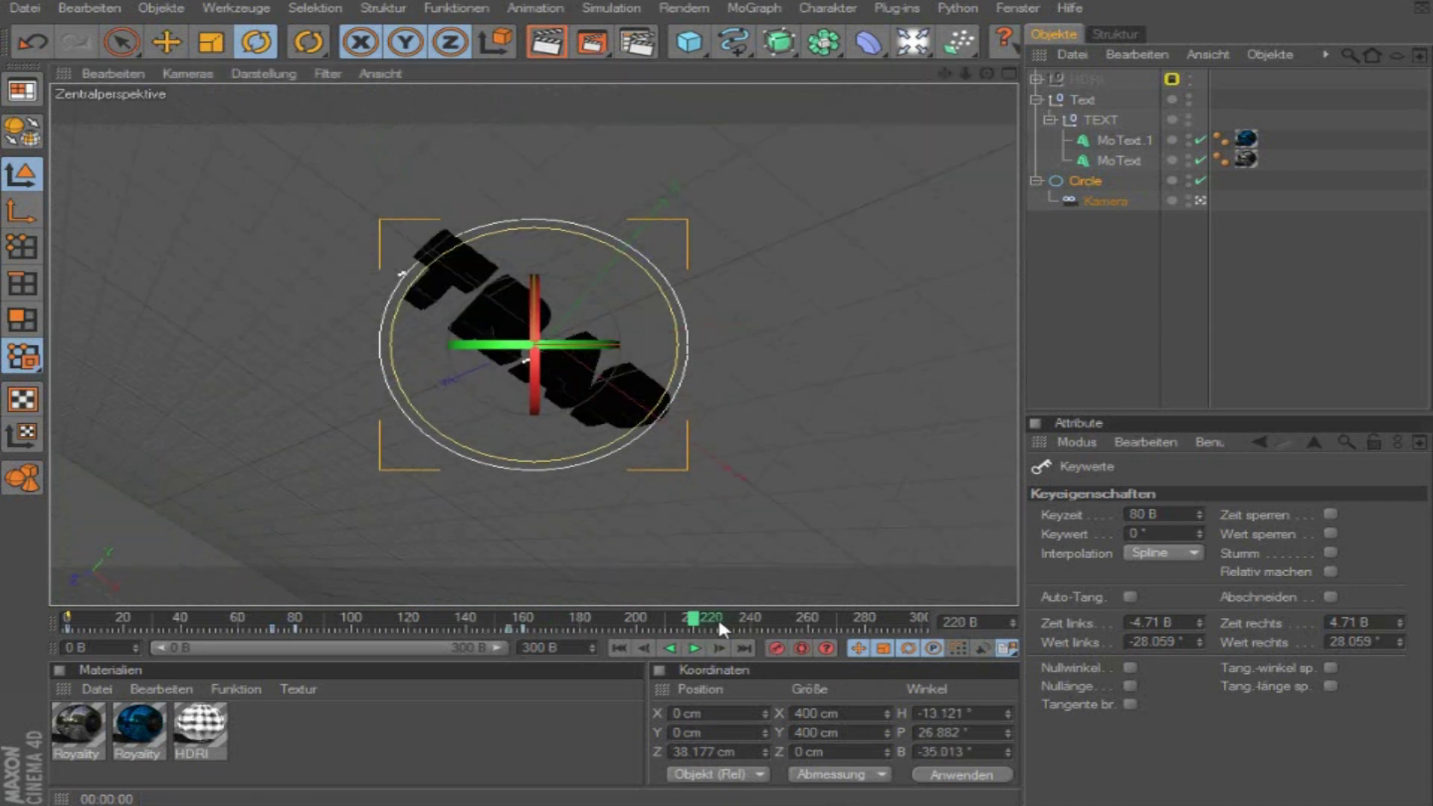
{"action": "key", "text": "f"}
{"action": "key", "text": "f"}
{"action": "key", "text": "f"}
{"action": "key", "text": "g"}
{"action": "key", "text": "g"}
{"action": "key", "text": "g"}
{"action": "key", "text": "g"}
{"action": "key", "text": "g"}
{"action": "left_click_drag", "start_coordinate": [491, 620], "coordinate": [677, 661]}
Step: Open the timeline window with the animation track of the Circle's heading rotation
{"action": "left_click", "coordinate": [1091, 180]}
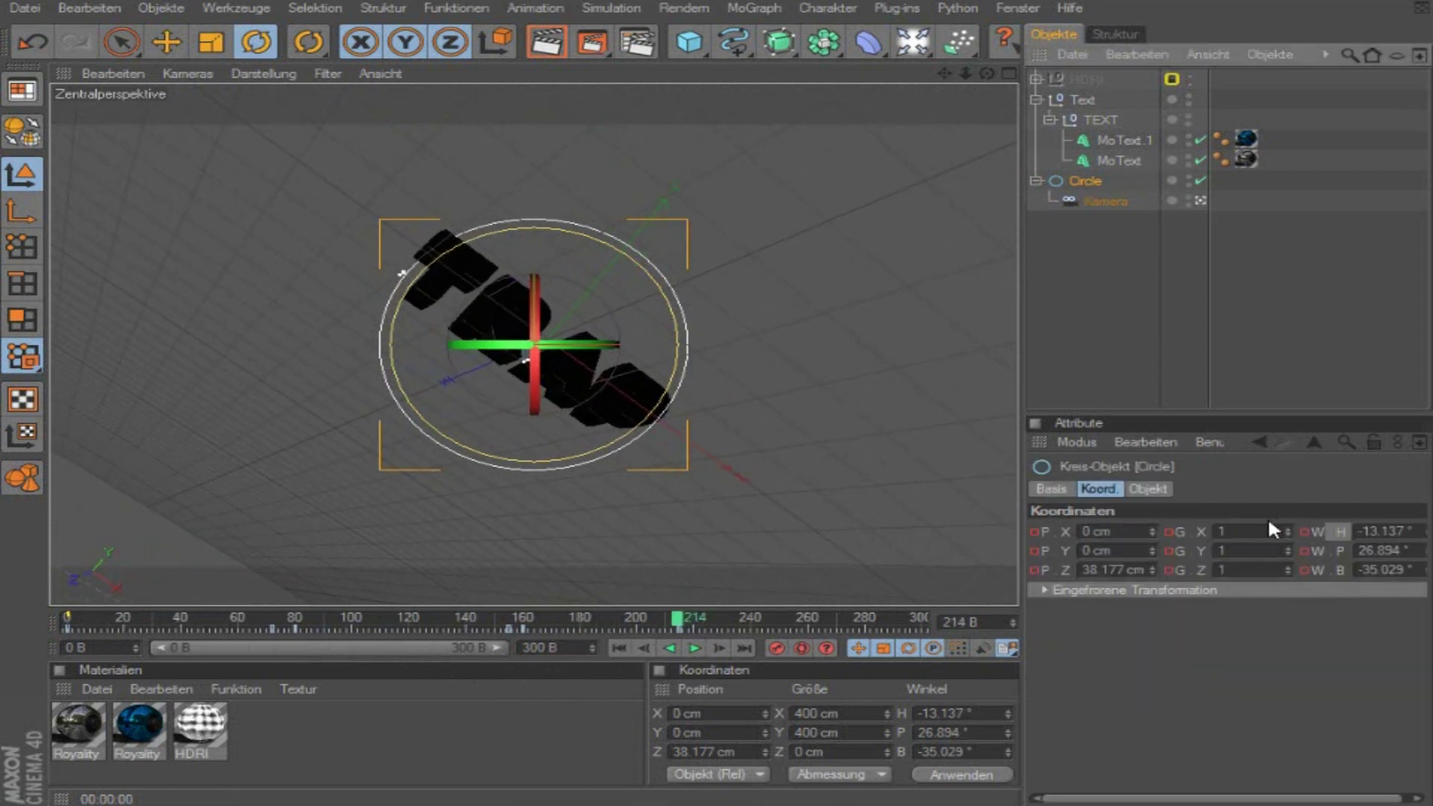
{"action": "right_click", "coordinate": [1346, 529]}
{"action": "mouse_move", "coordinate": [1229, 458]}
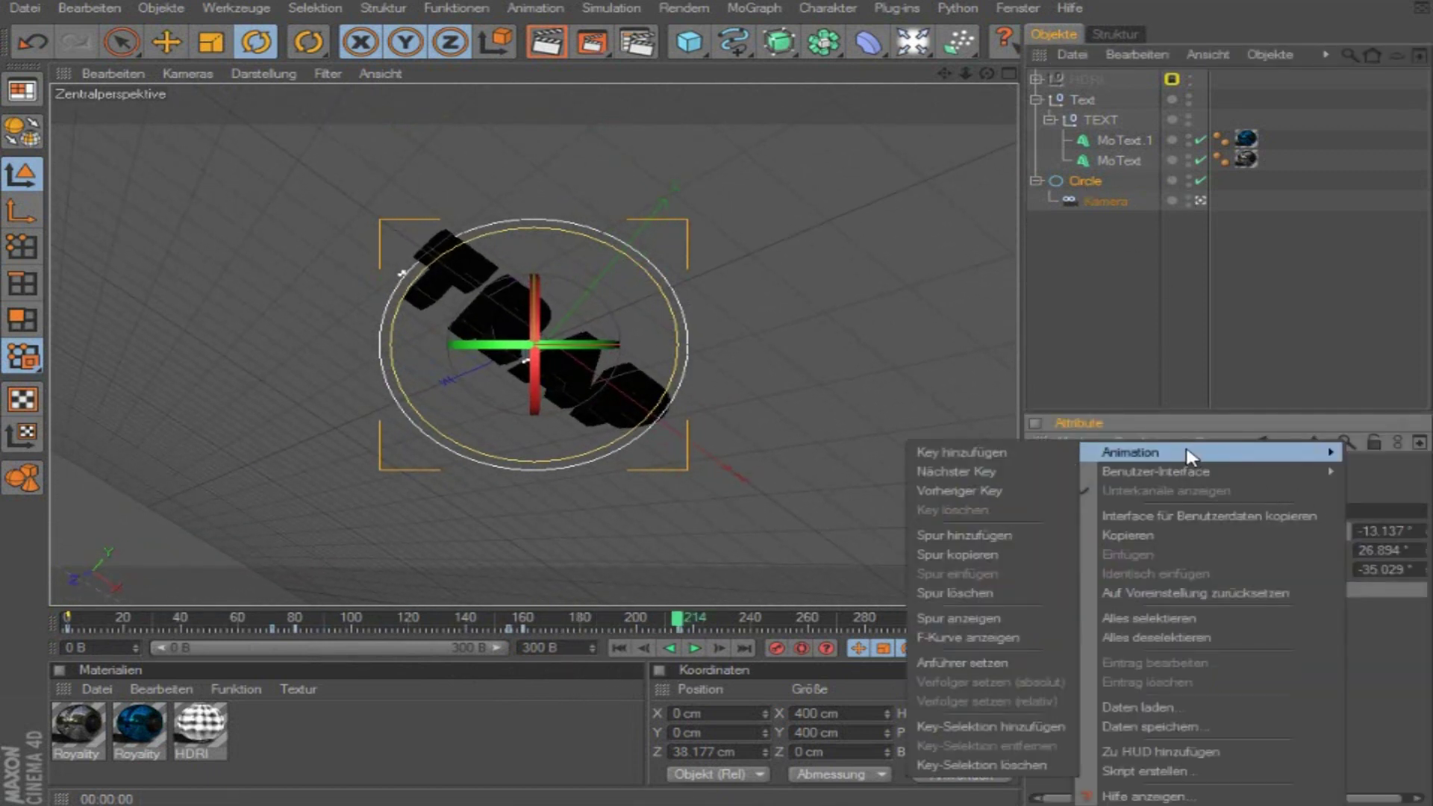
{"action": "left_click", "coordinate": [963, 619]}
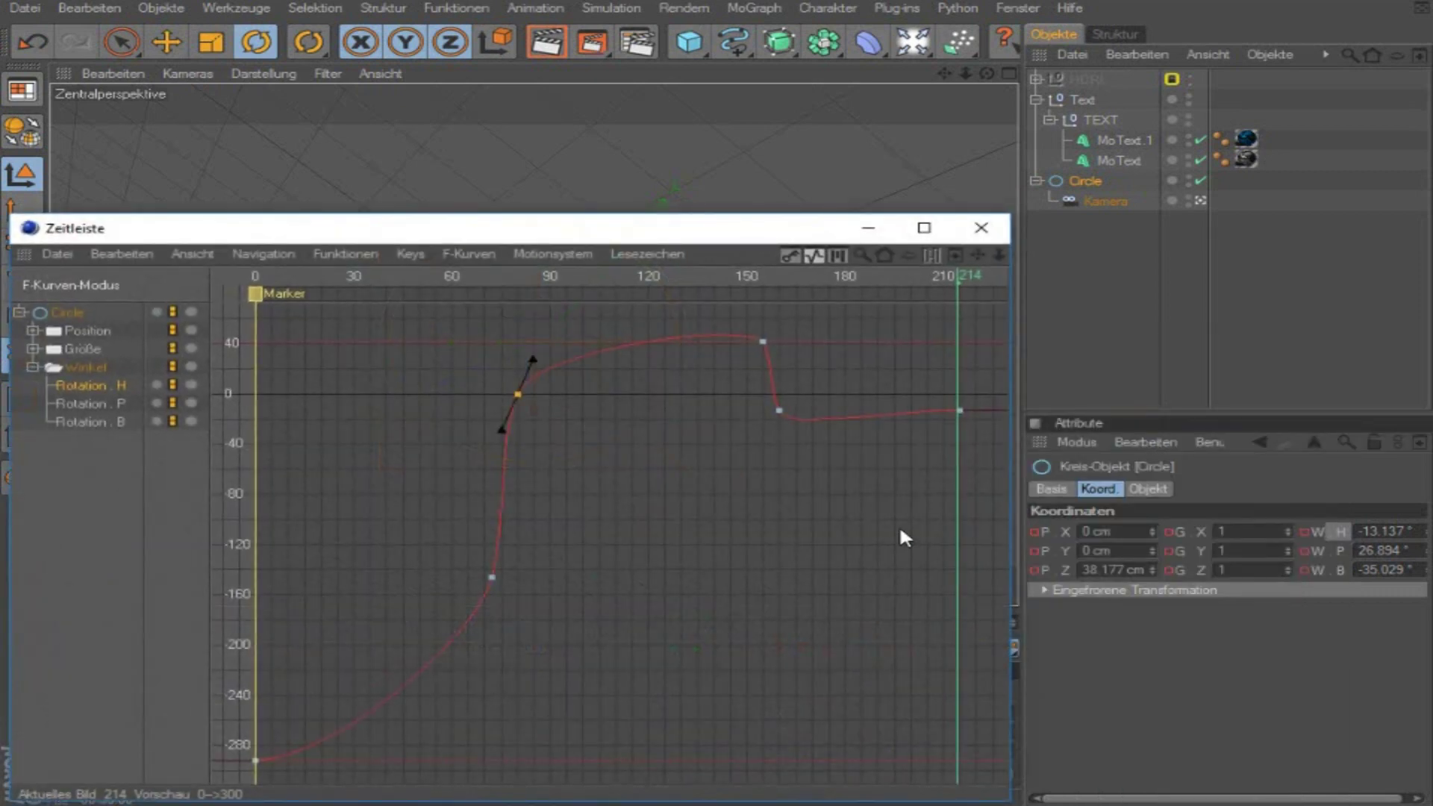
Step: Lower the Circle's Rotation H key at frame 214 to -33.26° and scrub the motion to check it
{"action": "mouse_move", "coordinate": [960, 410]}
{"action": "left_click_drag", "start_coordinate": [963, 416], "coordinate": [960, 432]}
{"action": "left_click_drag", "start_coordinate": [777, 231], "coordinate": [367, 568]}
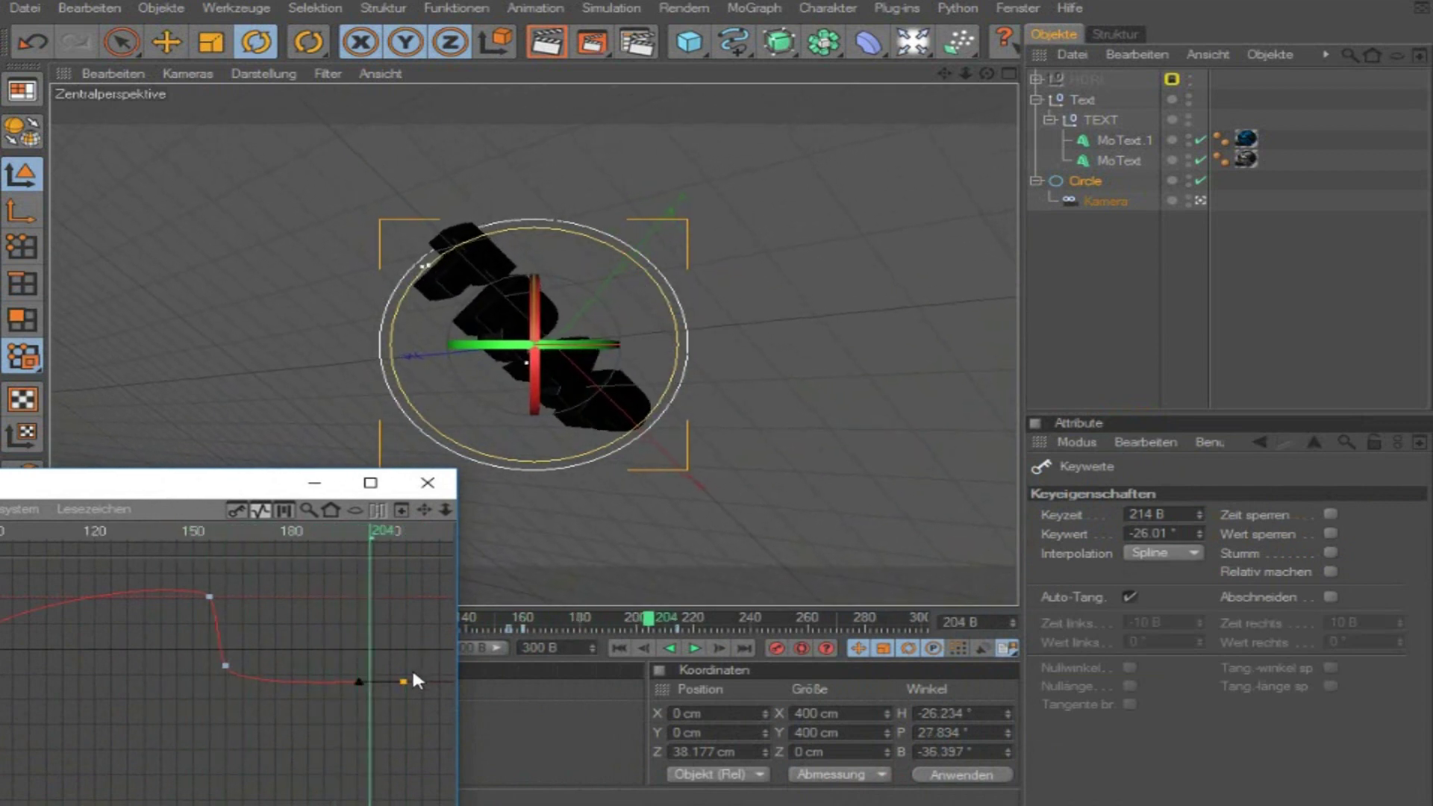
{"action": "left_click_drag", "start_coordinate": [405, 684], "coordinate": [404, 691]}
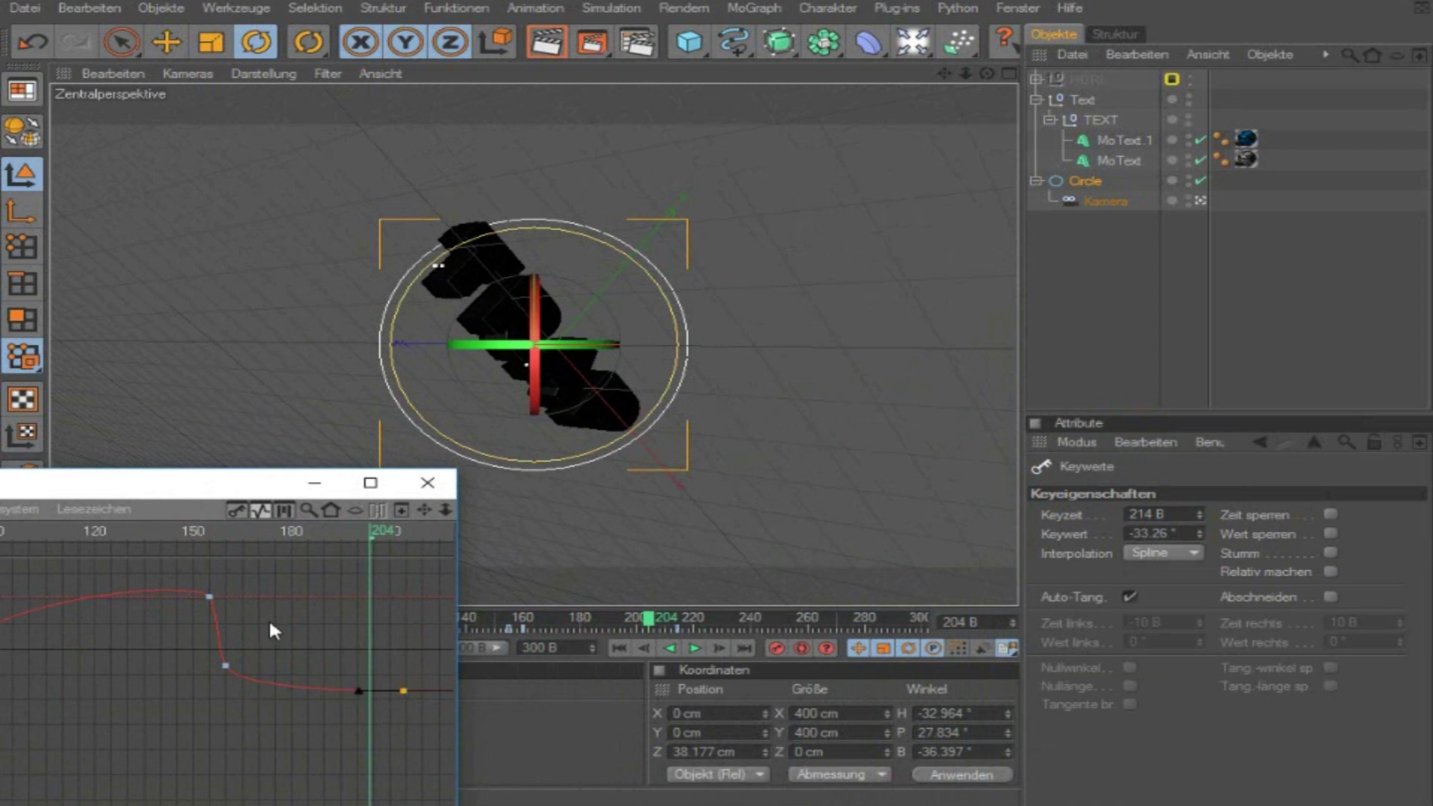
{"action": "left_click_drag", "start_coordinate": [170, 532], "coordinate": [399, 594]}
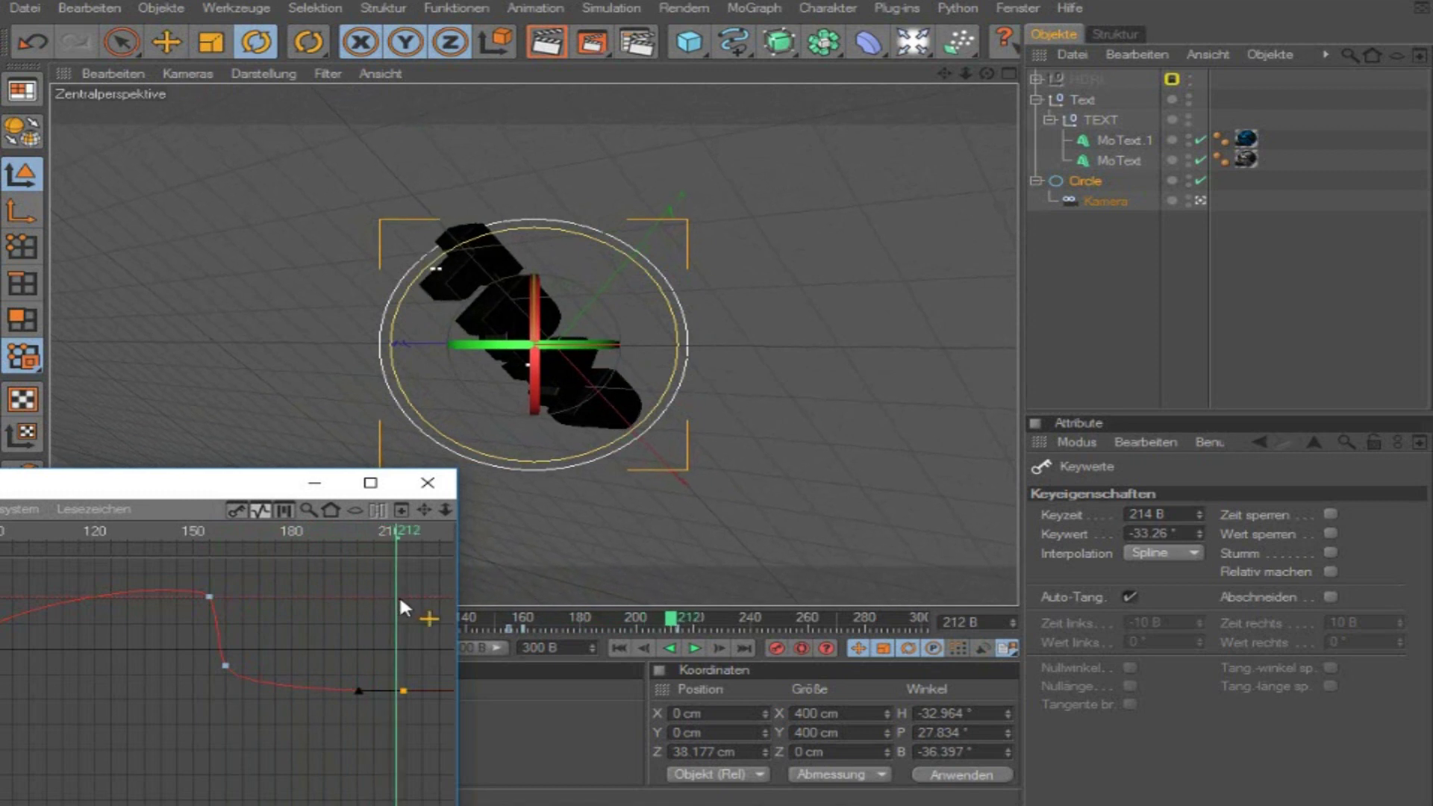
Step: Lower the Circle's Rotation P key at frame 160 to 15.604° and scrub the motion to check it
{"action": "left_click_drag", "start_coordinate": [235, 484], "coordinate": [781, 267]}
{"action": "left_click", "coordinate": [81, 450]}
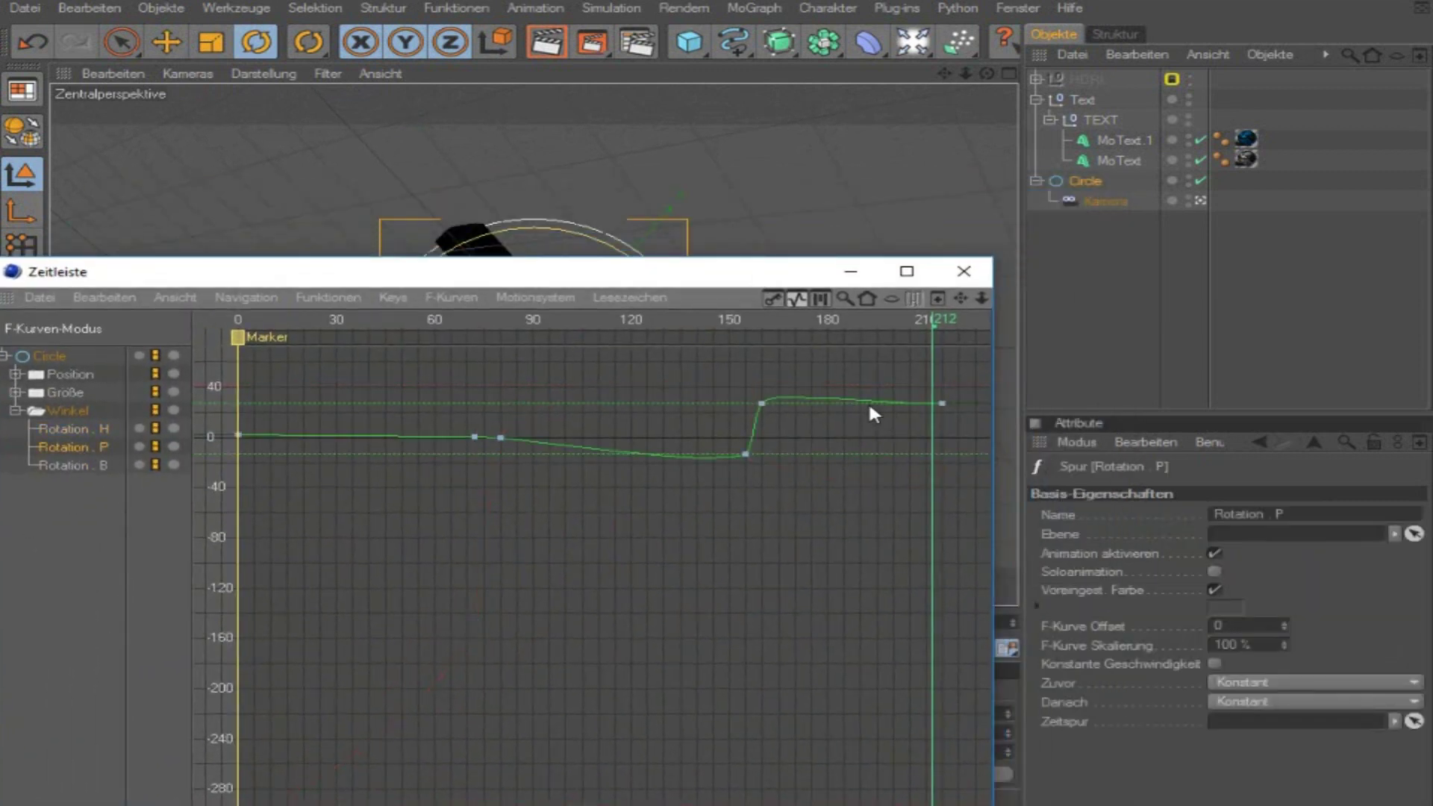
{"action": "left_click_drag", "start_coordinate": [763, 404], "coordinate": [763, 416]}
{"action": "left_click_drag", "start_coordinate": [717, 272], "coordinate": [285, 418]}
{"action": "left_click_drag", "start_coordinate": [218, 466], "coordinate": [431, 509]}
Step: Lower the Circle's Rotation B key at frame 215 to -52.735° and scrub the motion to check it
{"action": "left_click_drag", "start_coordinate": [302, 425], "coordinate": [816, 311]}
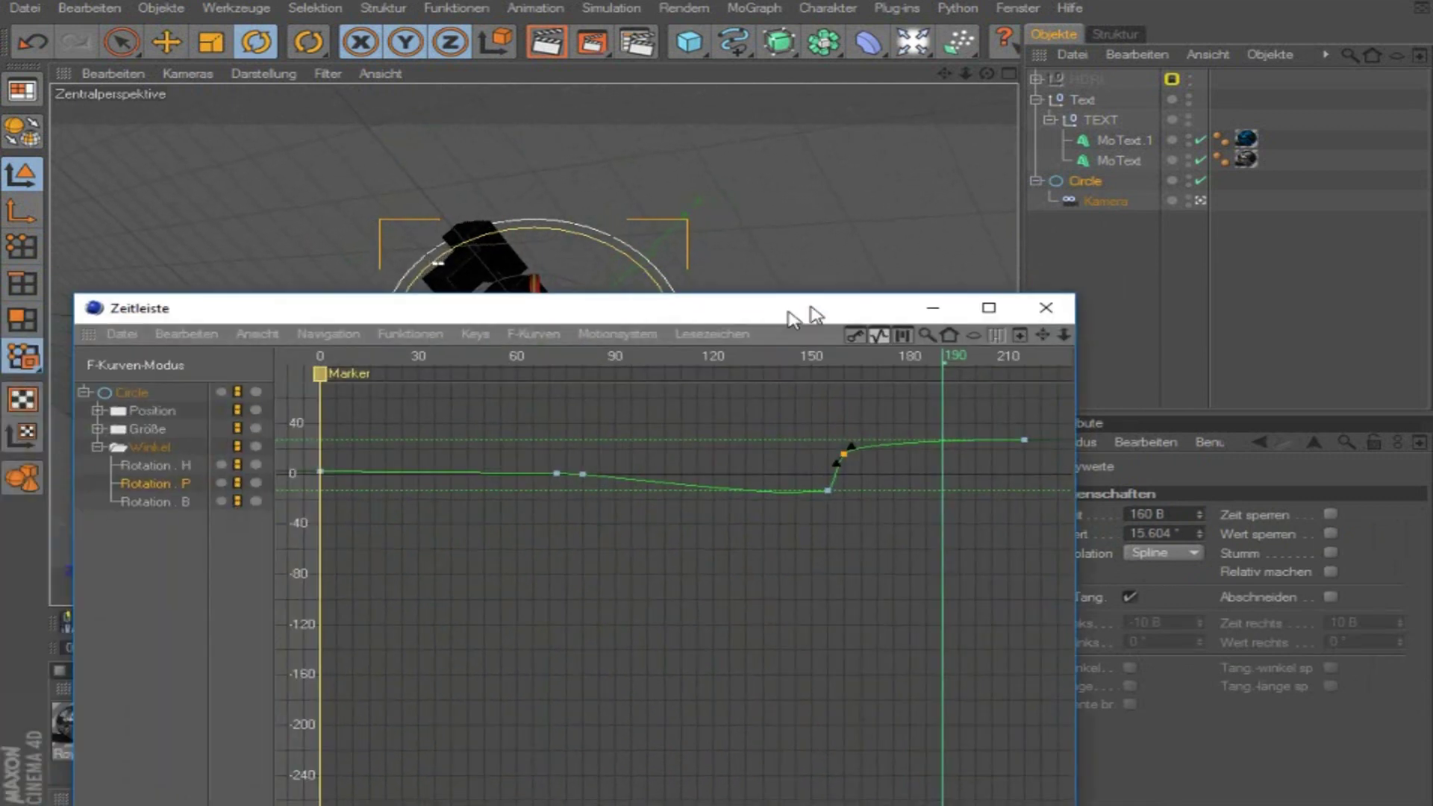
{"action": "left_click", "coordinate": [159, 500]}
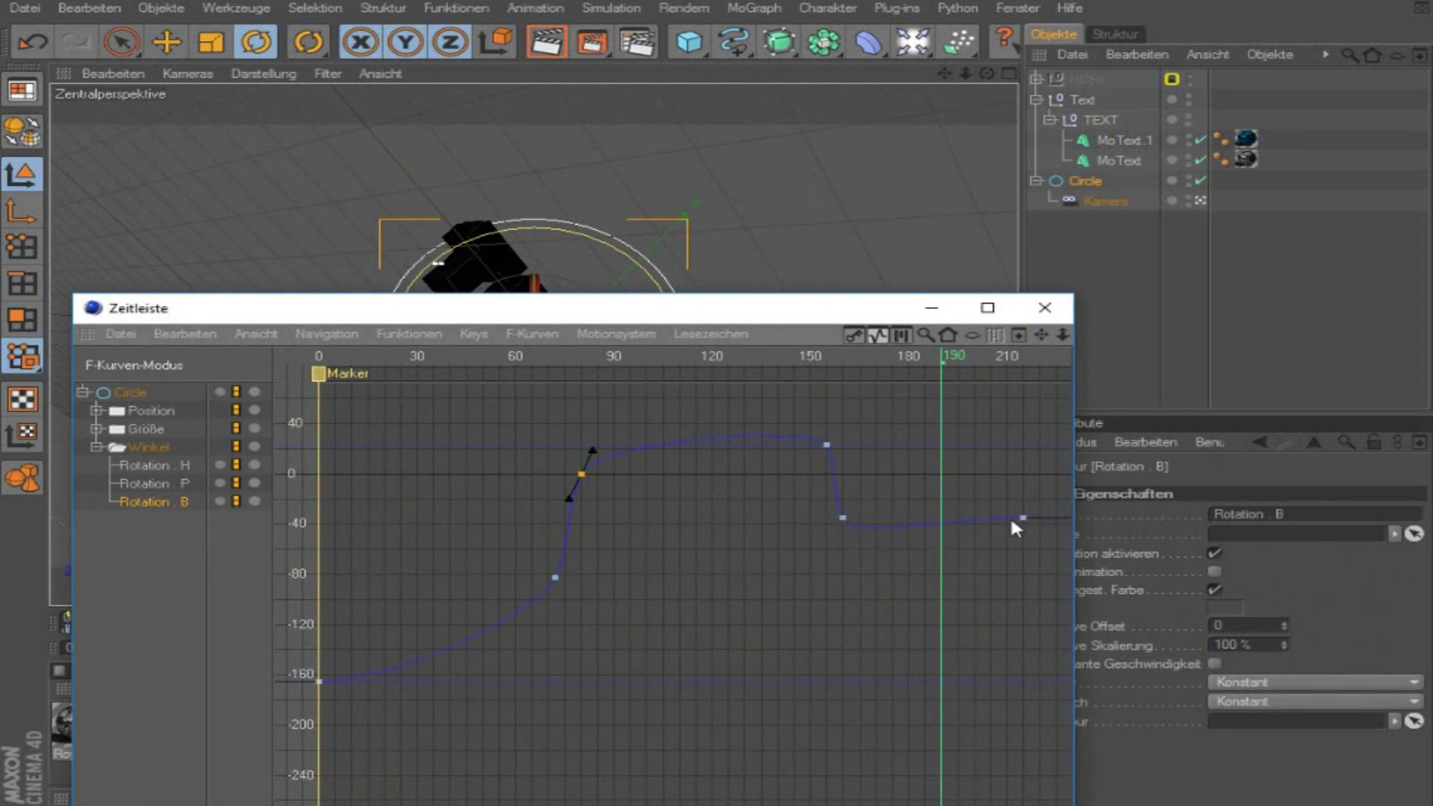
{"action": "left_click_drag", "start_coordinate": [1025, 522], "coordinate": [1021, 540]}
{"action": "left_click_drag", "start_coordinate": [822, 321], "coordinate": [120, 424]}
{"action": "left_click_drag", "start_coordinate": [48, 460], "coordinate": [294, 521]}
{"action": "left_click", "coordinate": [346, 412]}
Step: Record a Circle keyframe at frame 220 with about H -12.2°, P 3.9°, B -347.8° and render a preview of the view
{"action": "left_click", "coordinate": [696, 622]}
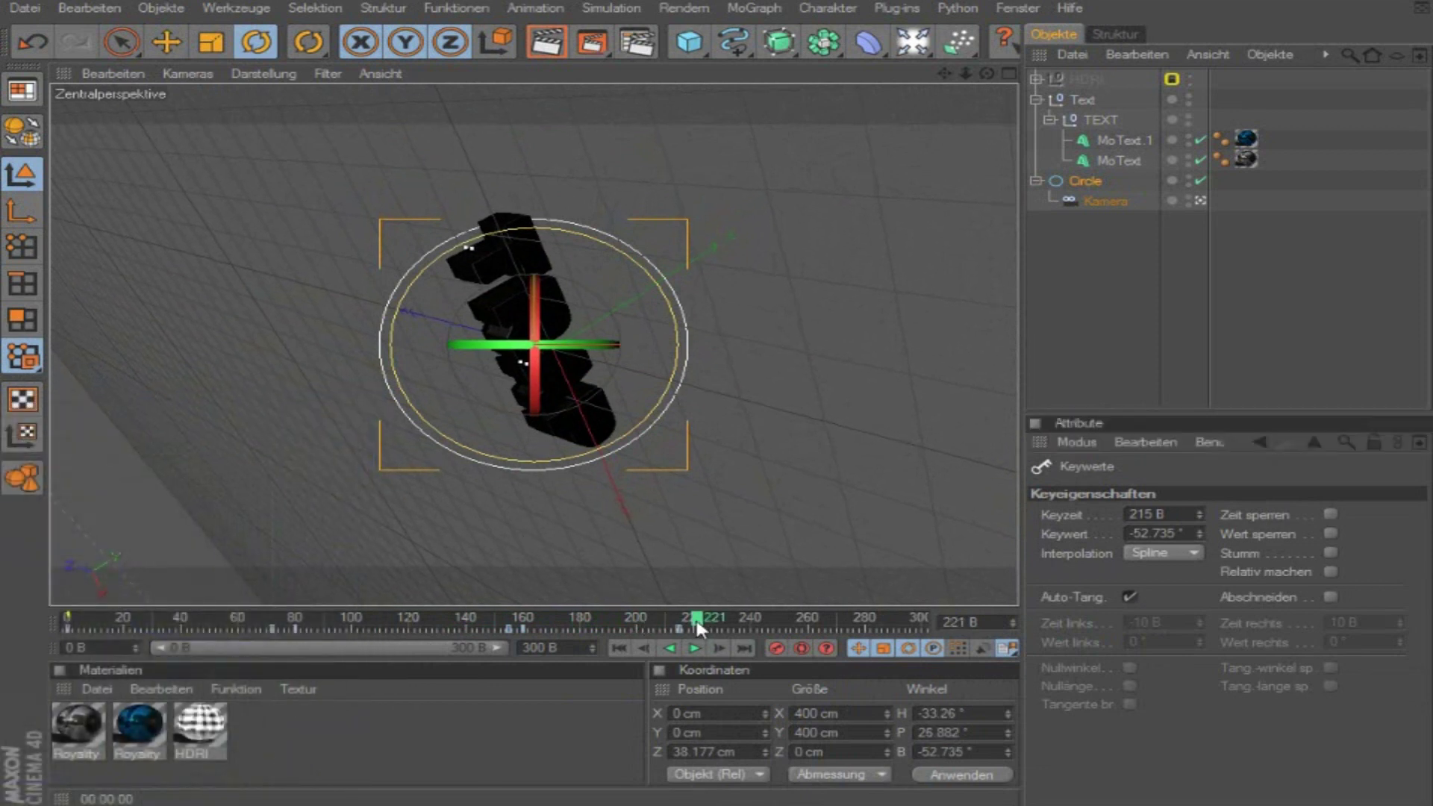
{"action": "left_click_drag", "start_coordinate": [697, 627], "coordinate": [694, 626]}
{"action": "left_click_drag", "start_coordinate": [577, 279], "coordinate": [544, 276]}
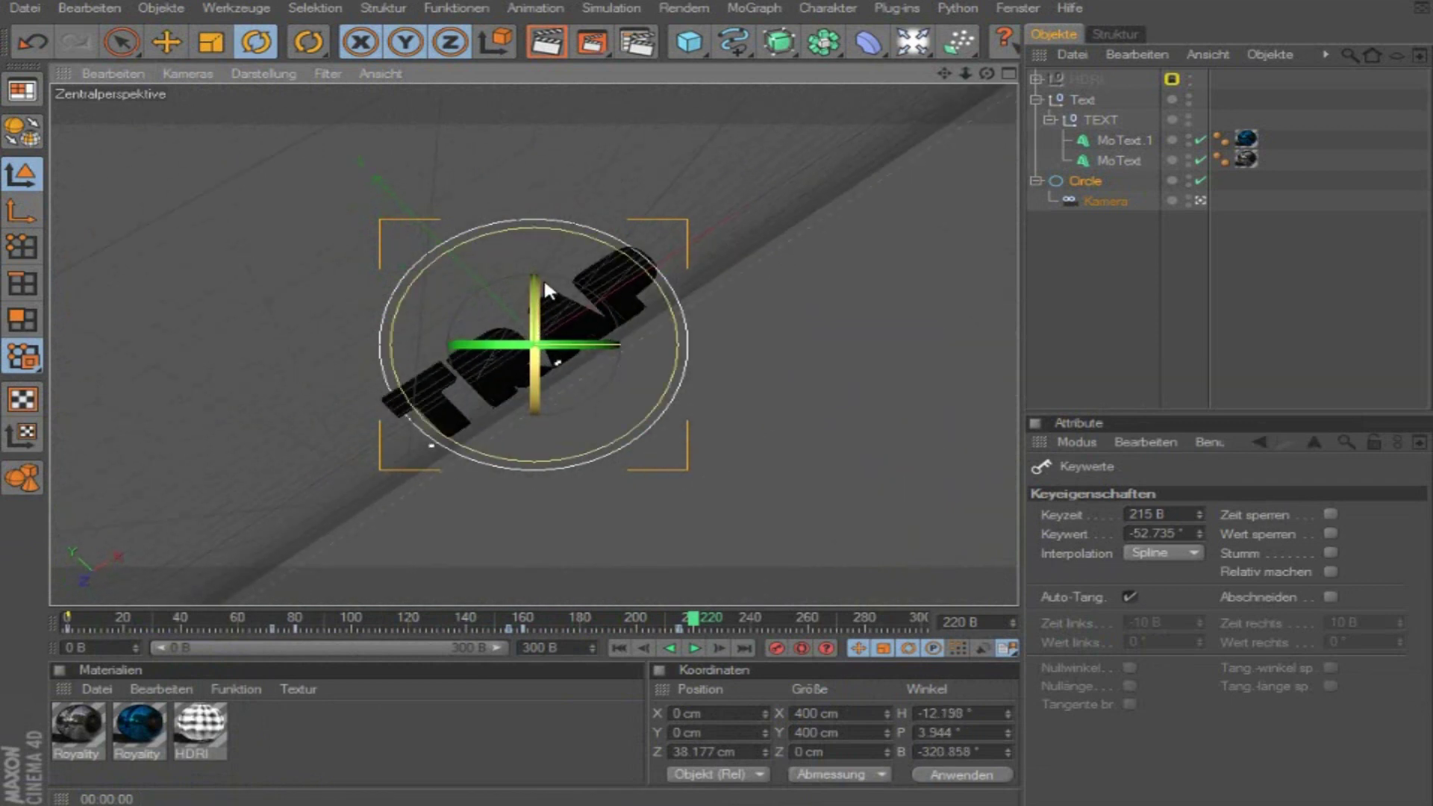
{"action": "left_click_drag", "start_coordinate": [605, 320], "coordinate": [536, 369]}
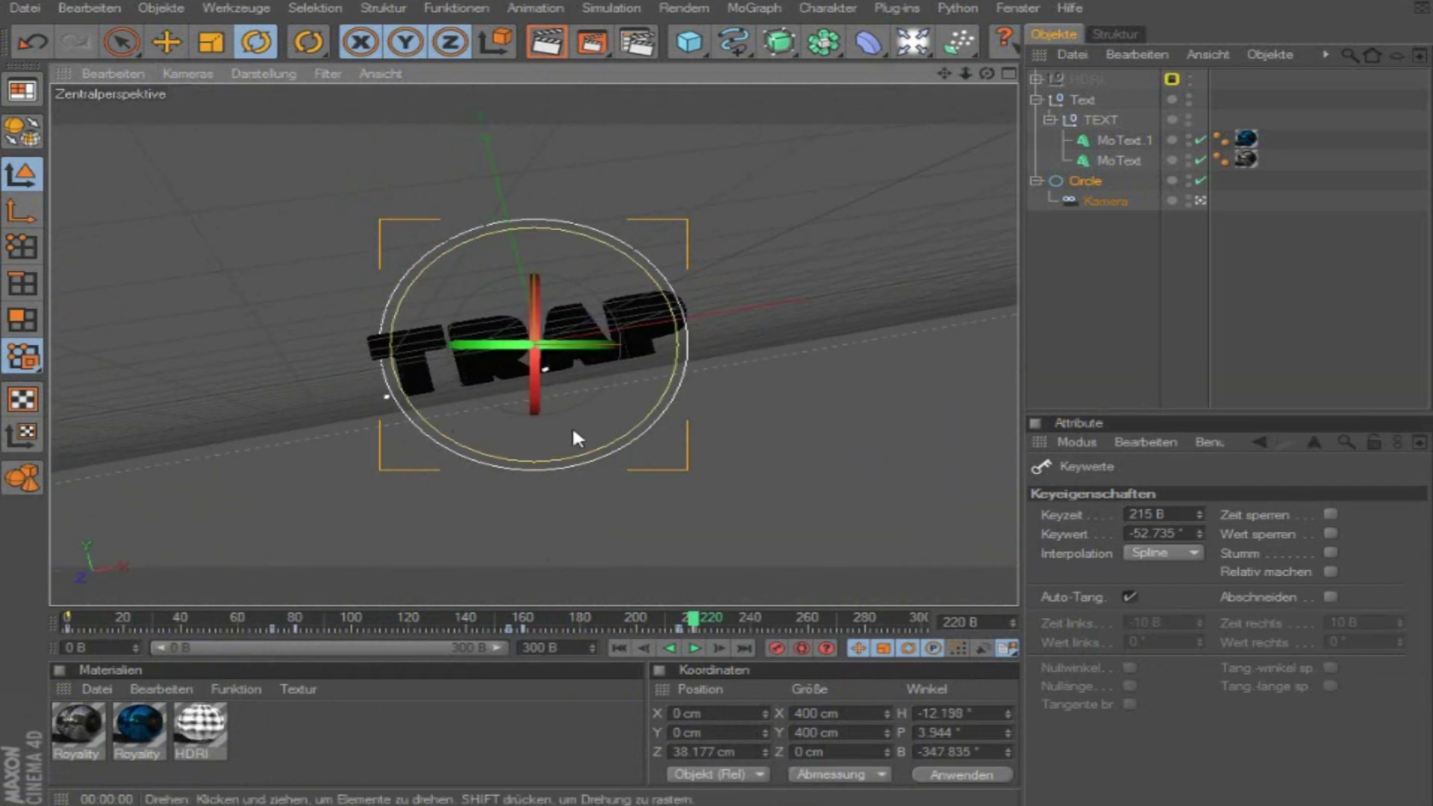
{"action": "left_click", "coordinate": [560, 40]}
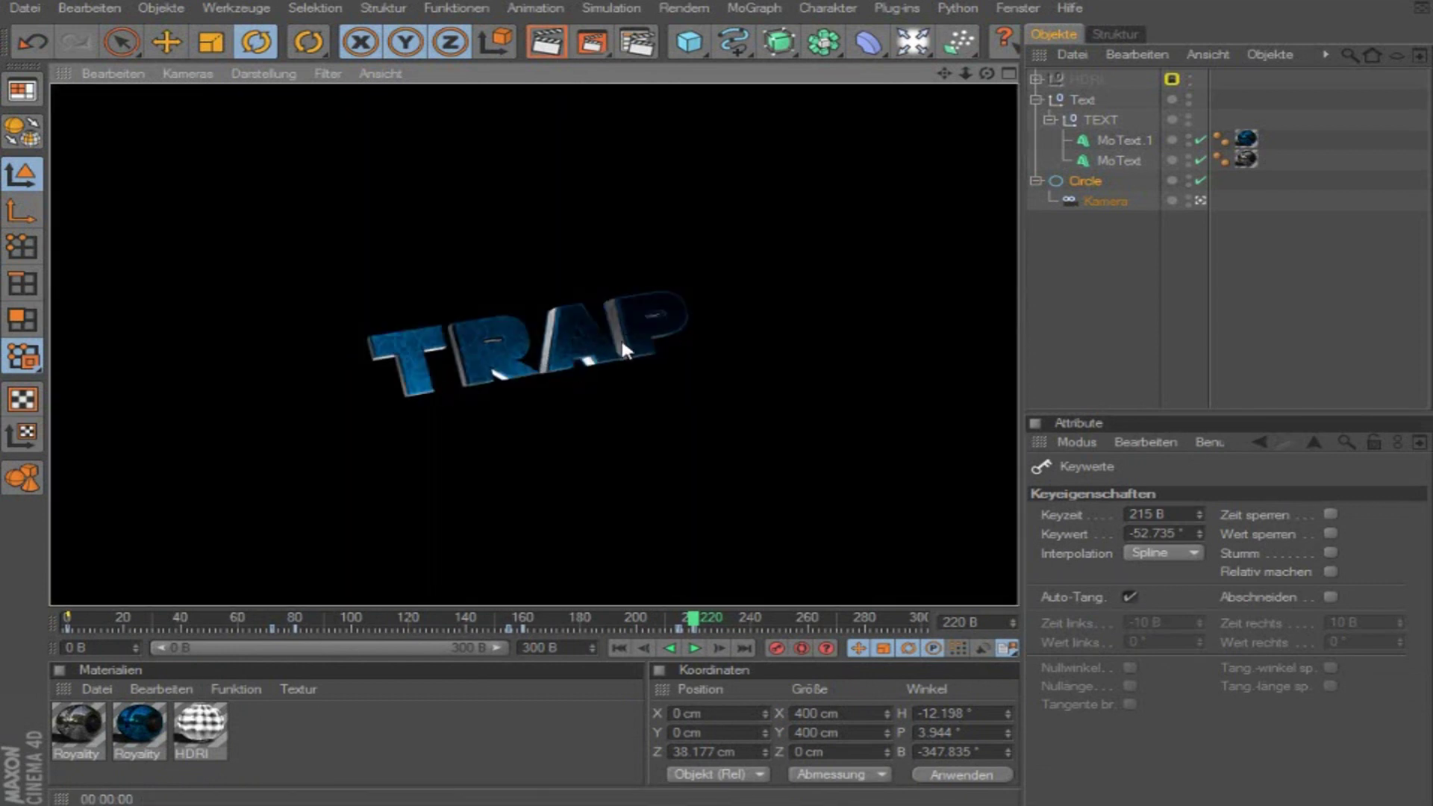
{"action": "left_click", "coordinate": [985, 292]}
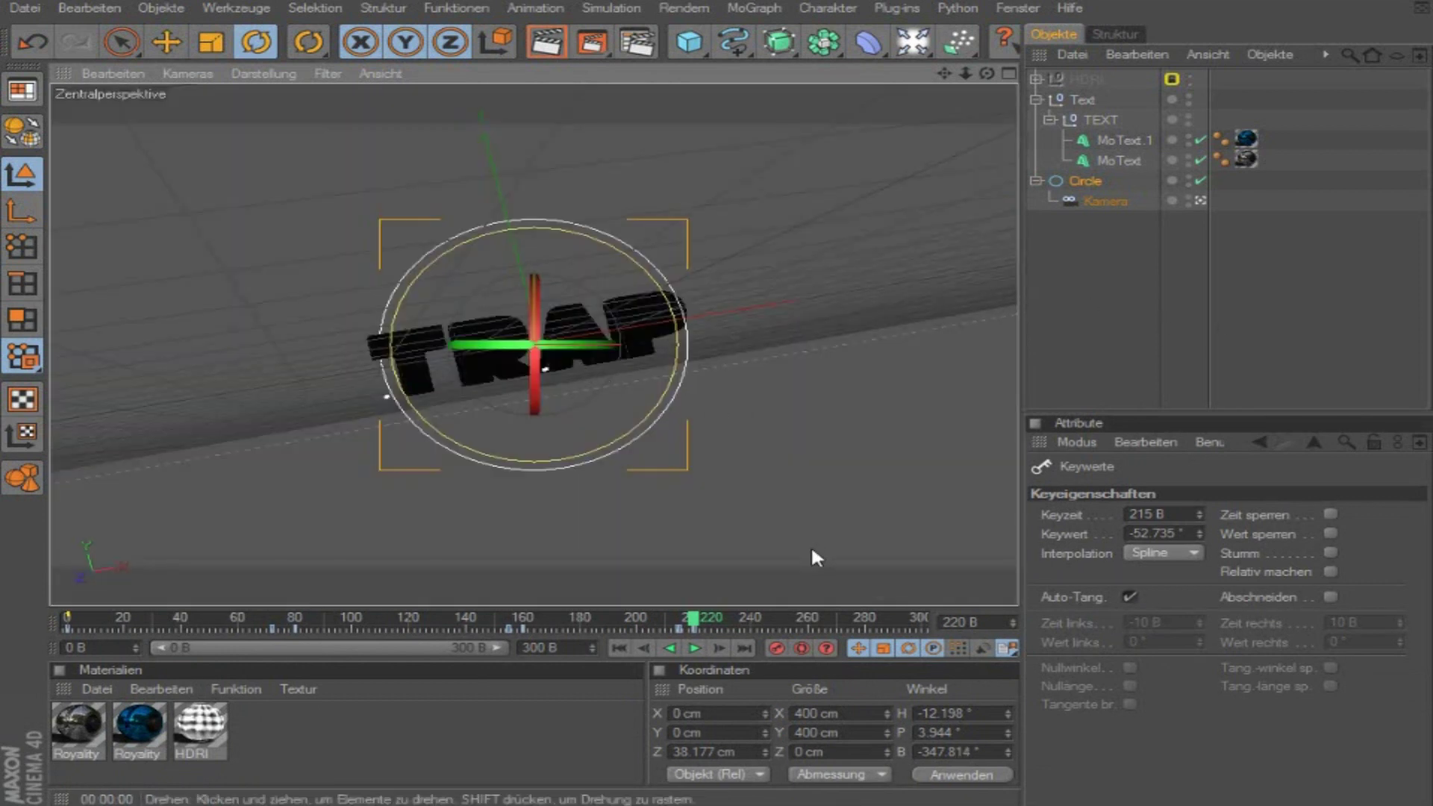
Step: Scrub the animation to frame 215 and open the F-curve of the Circle's heading rotation
{"action": "left_click", "coordinate": [98, 617]}
{"action": "left_click_drag", "start_coordinate": [147, 632], "coordinate": [677, 657]}
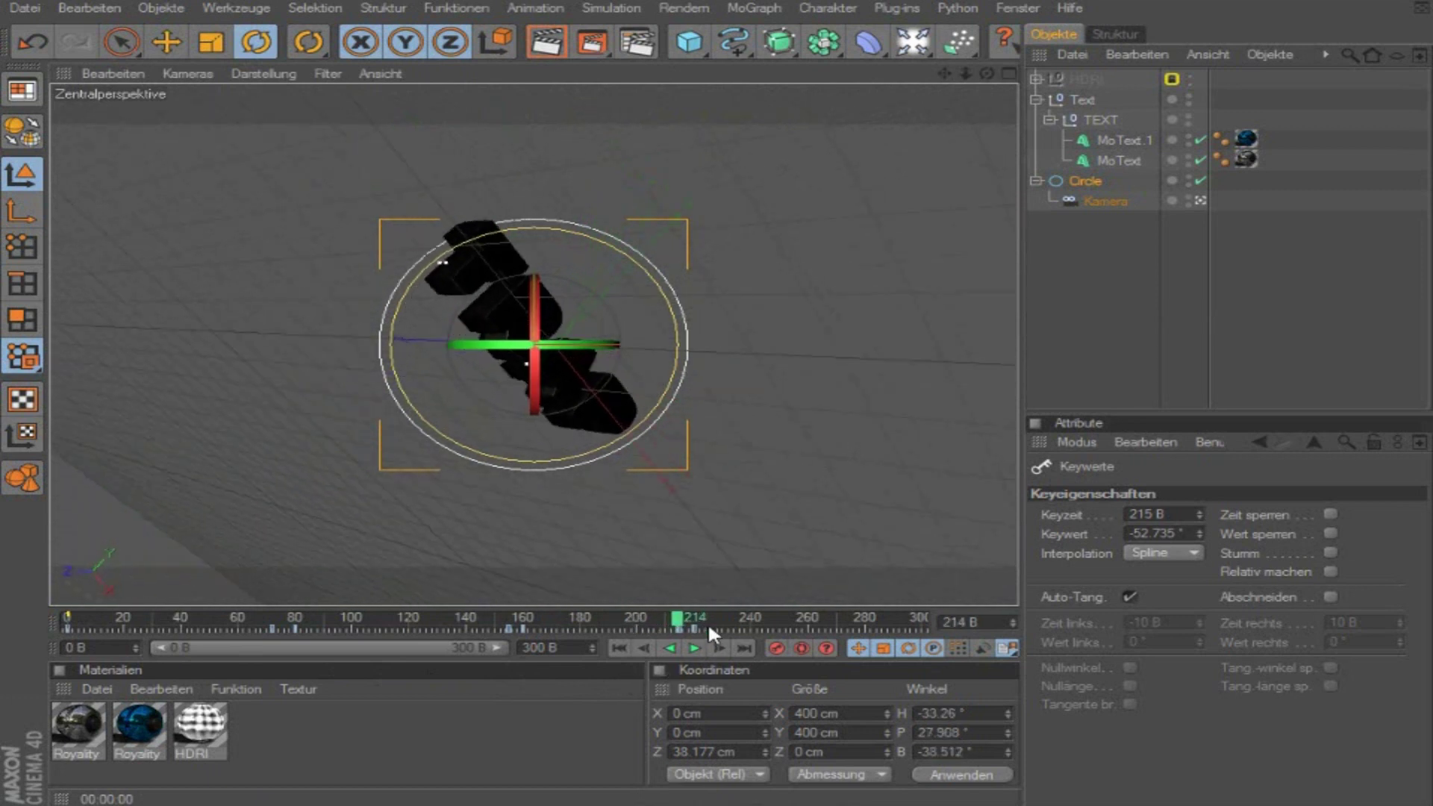
{"action": "key", "text": "g"}
{"action": "left_click", "coordinate": [1097, 179]}
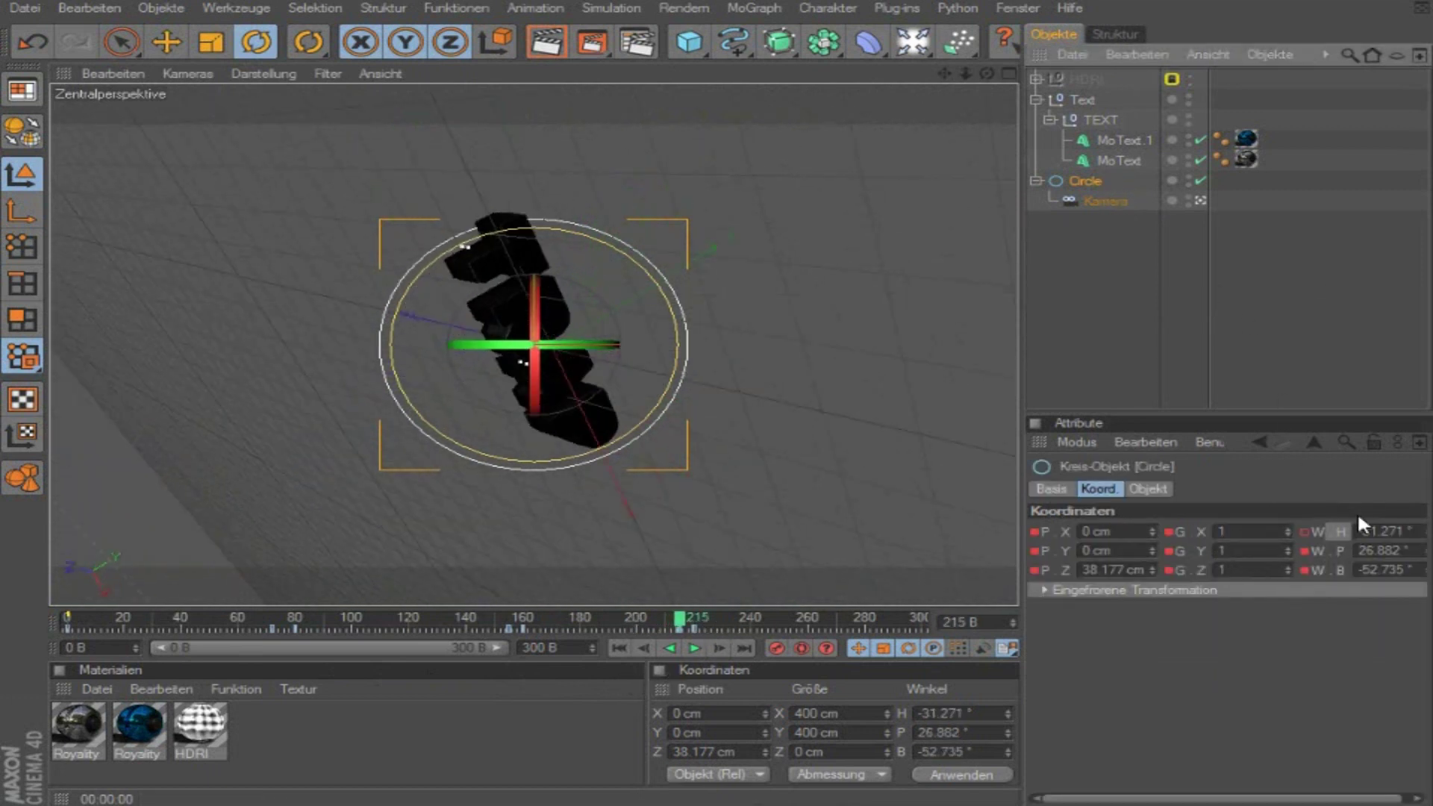
{"action": "right_click", "coordinate": [1338, 533]}
{"action": "mouse_move", "coordinate": [1120, 452]}
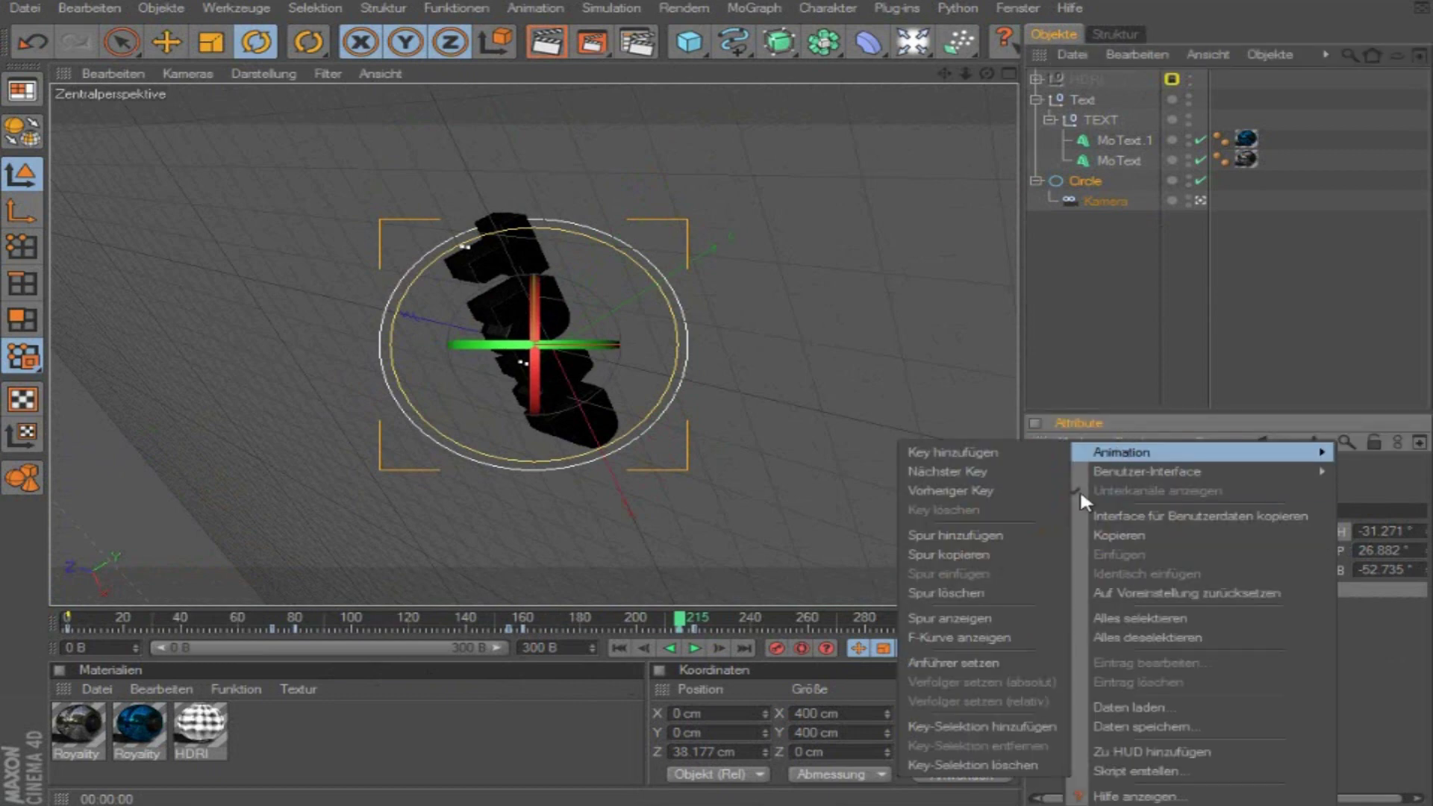
{"action": "left_click", "coordinate": [976, 644]}
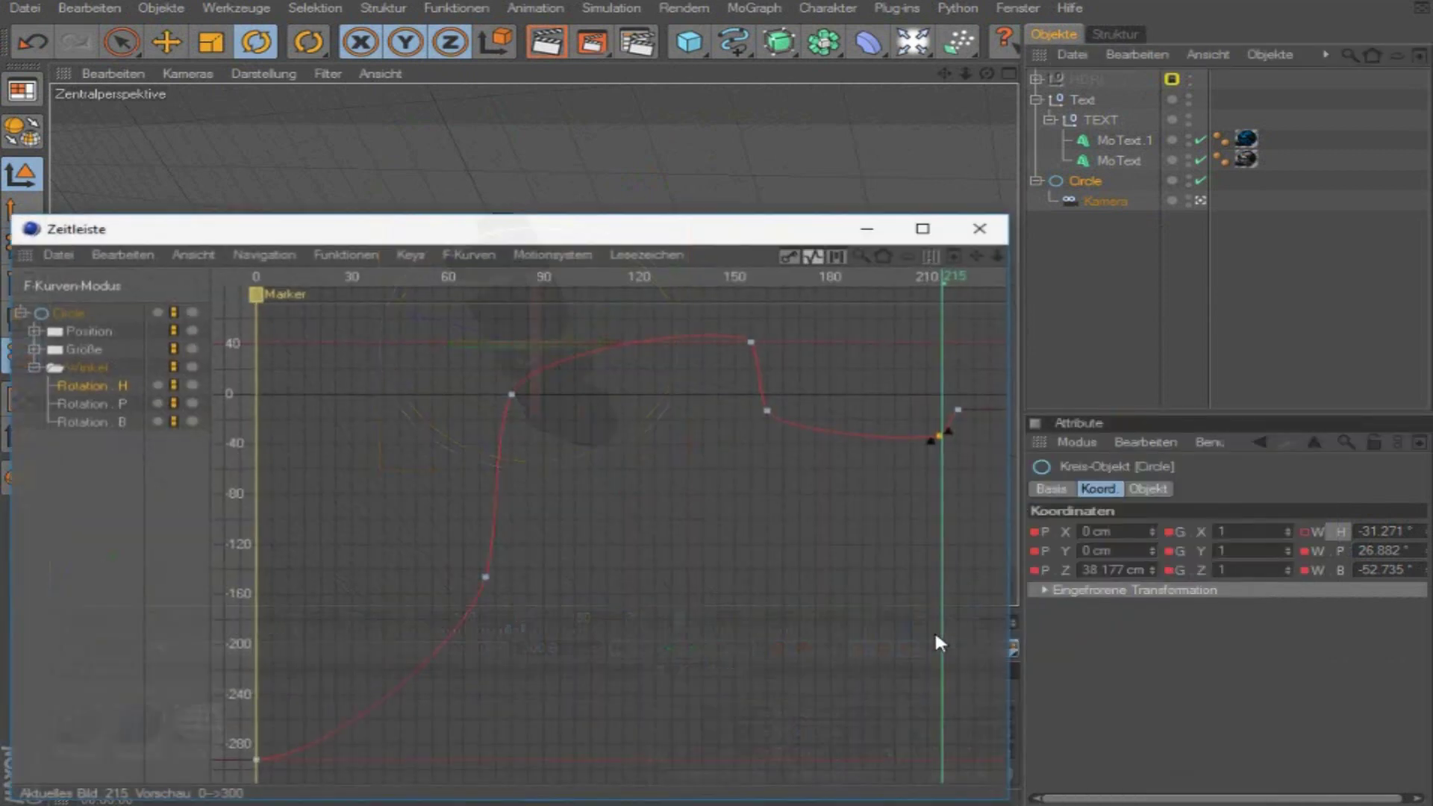
Step: Move the Circle's Rotation B key at frame 215 to frame 213 with value -101.874°, and scrub the motion to check it
{"action": "left_click", "coordinate": [90, 405]}
{"action": "left_click", "coordinate": [90, 423]}
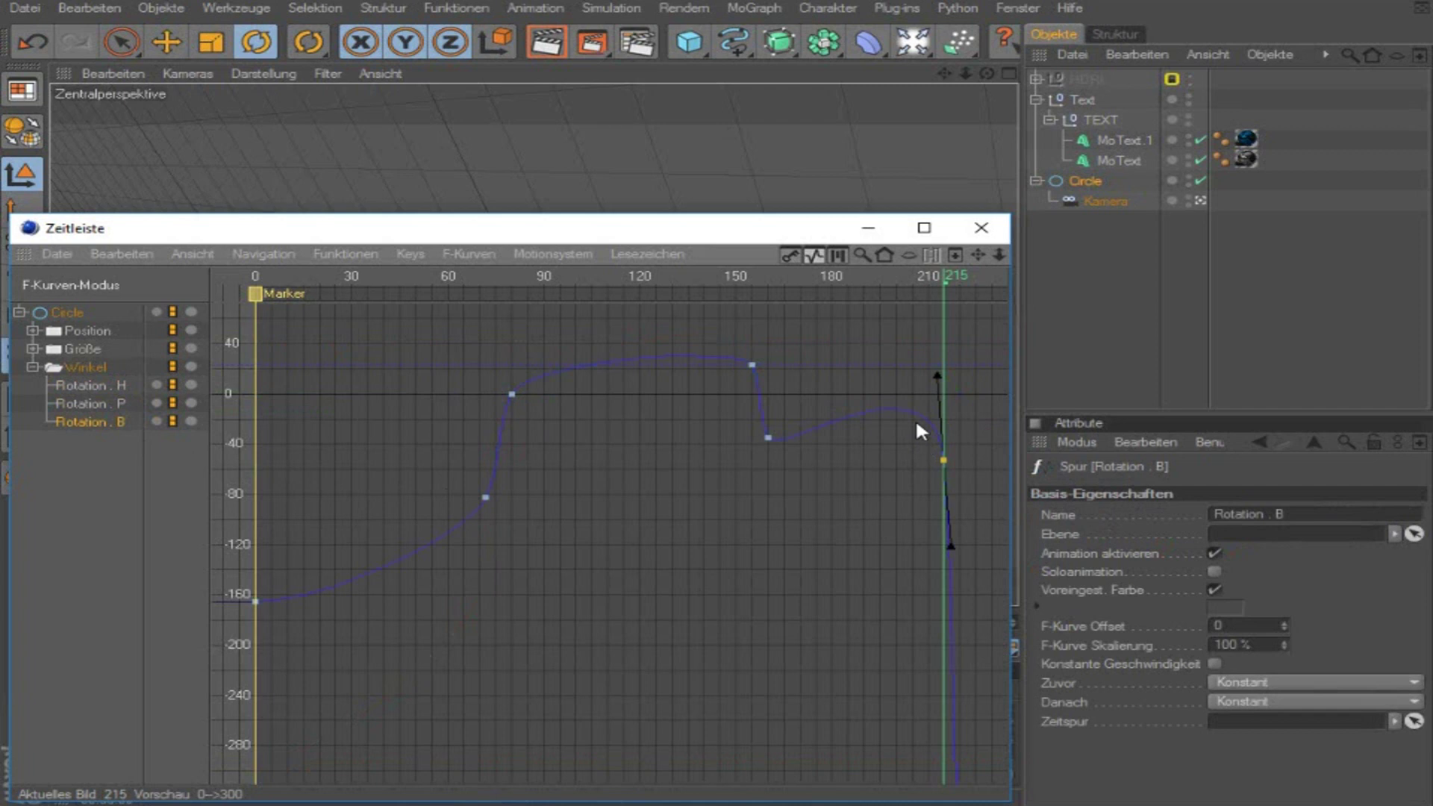
{"action": "left_click_drag", "start_coordinate": [945, 460], "coordinate": [940, 520]}
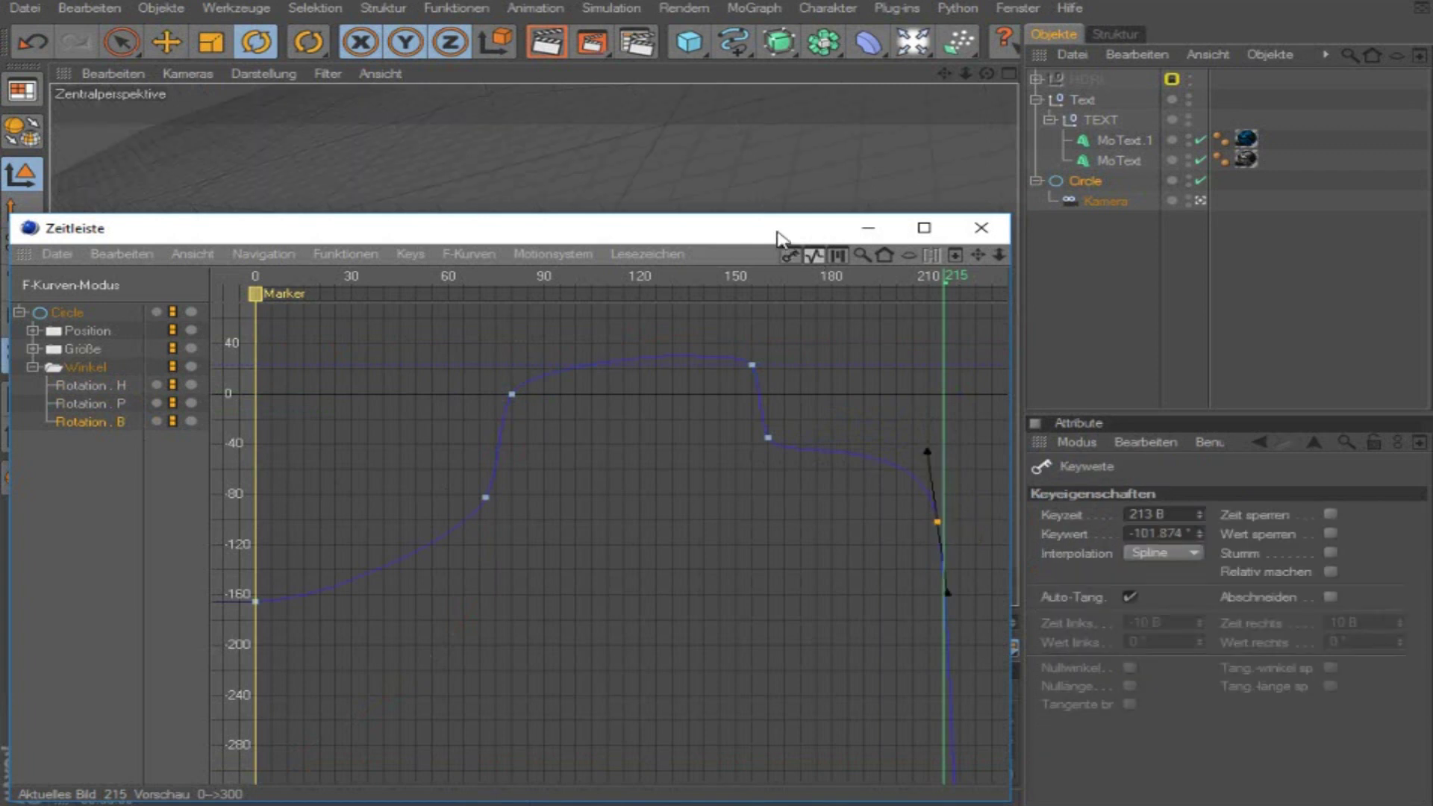
{"action": "left_click_drag", "start_coordinate": [779, 239], "coordinate": [245, 478]}
{"action": "left_click_drag", "start_coordinate": [125, 515], "coordinate": [402, 575]}
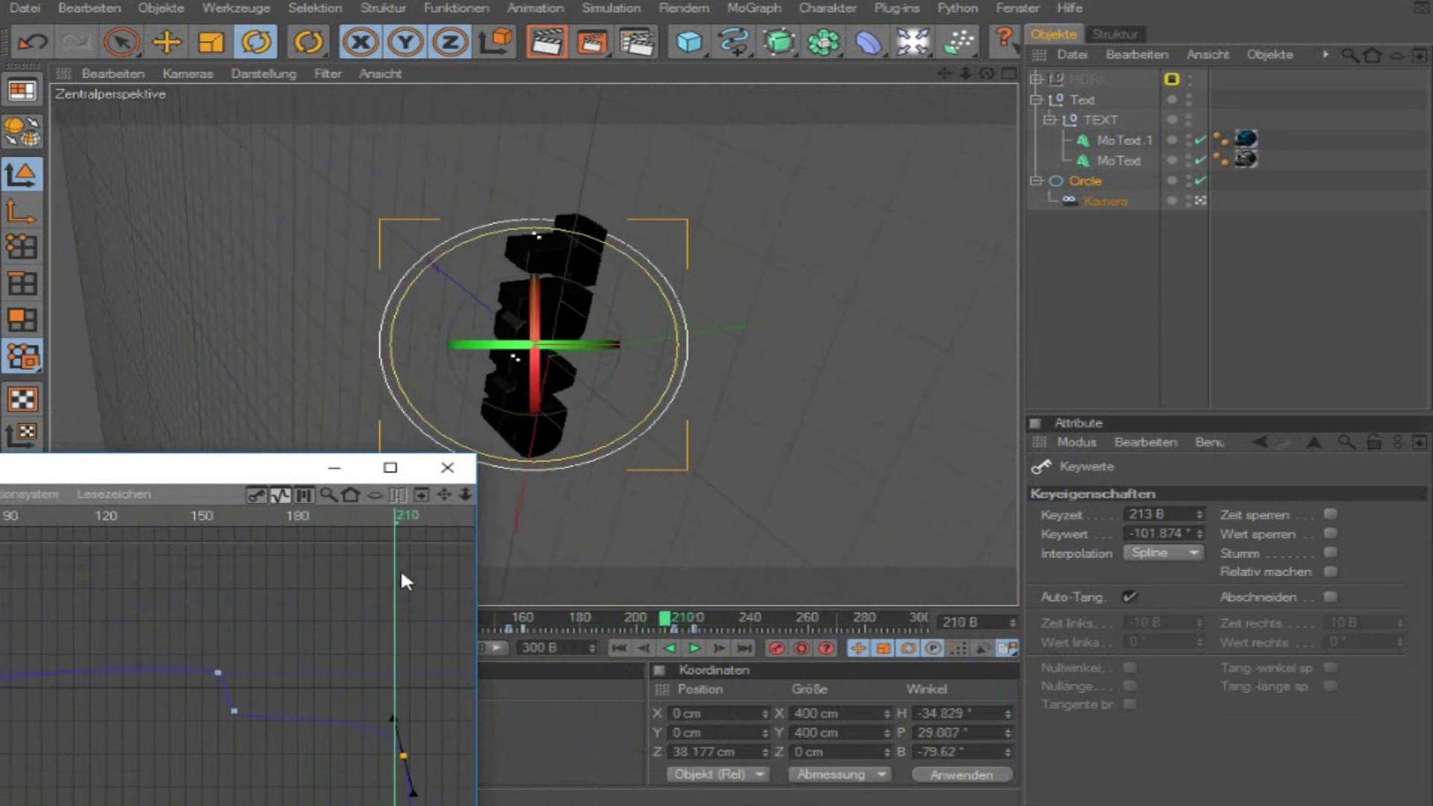
{"action": "left_click_drag", "start_coordinate": [445, 494], "coordinate": [430, 496]}
{"action": "left_click_drag", "start_coordinate": [136, 508], "coordinate": [220, 527]}
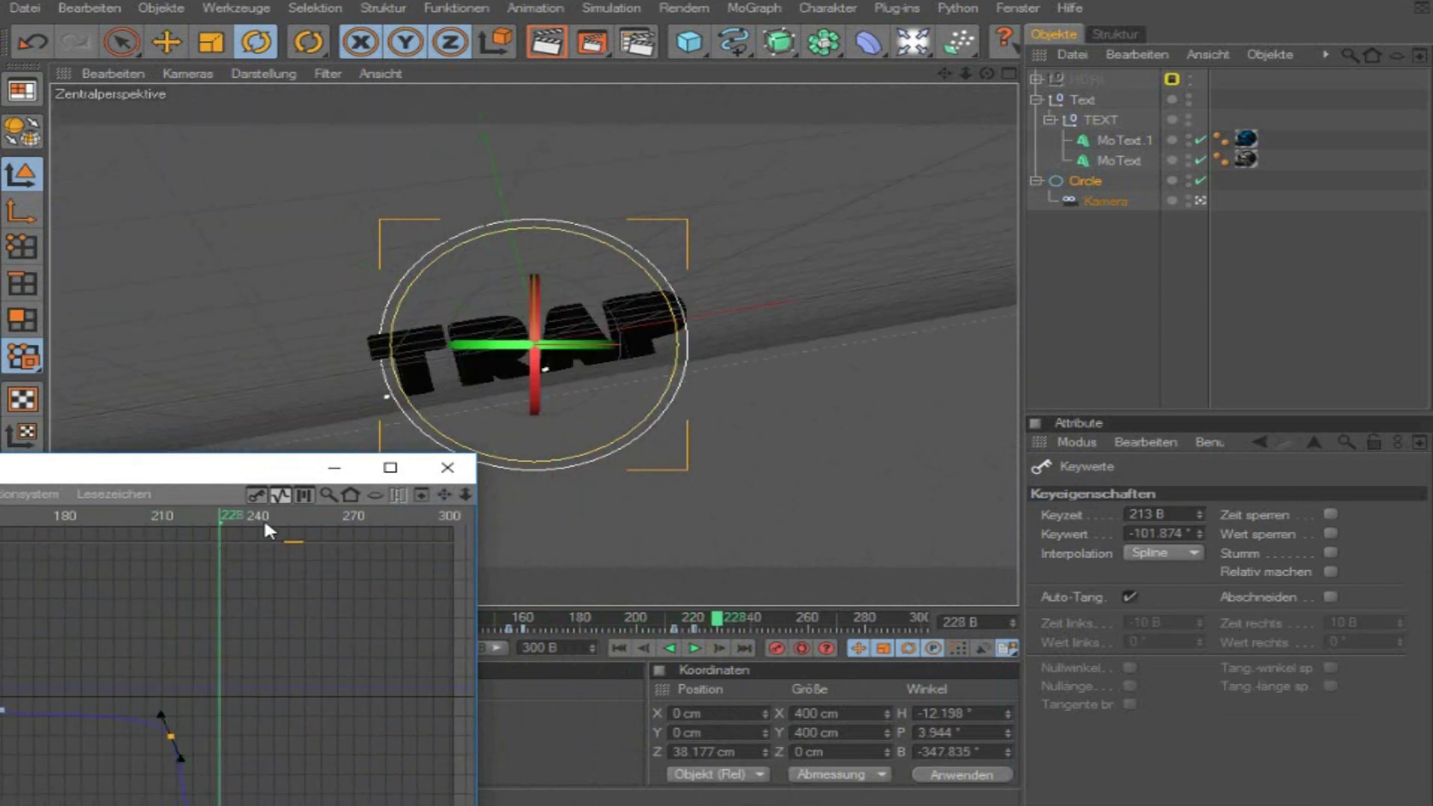
{"action": "left_click", "coordinate": [448, 469]}
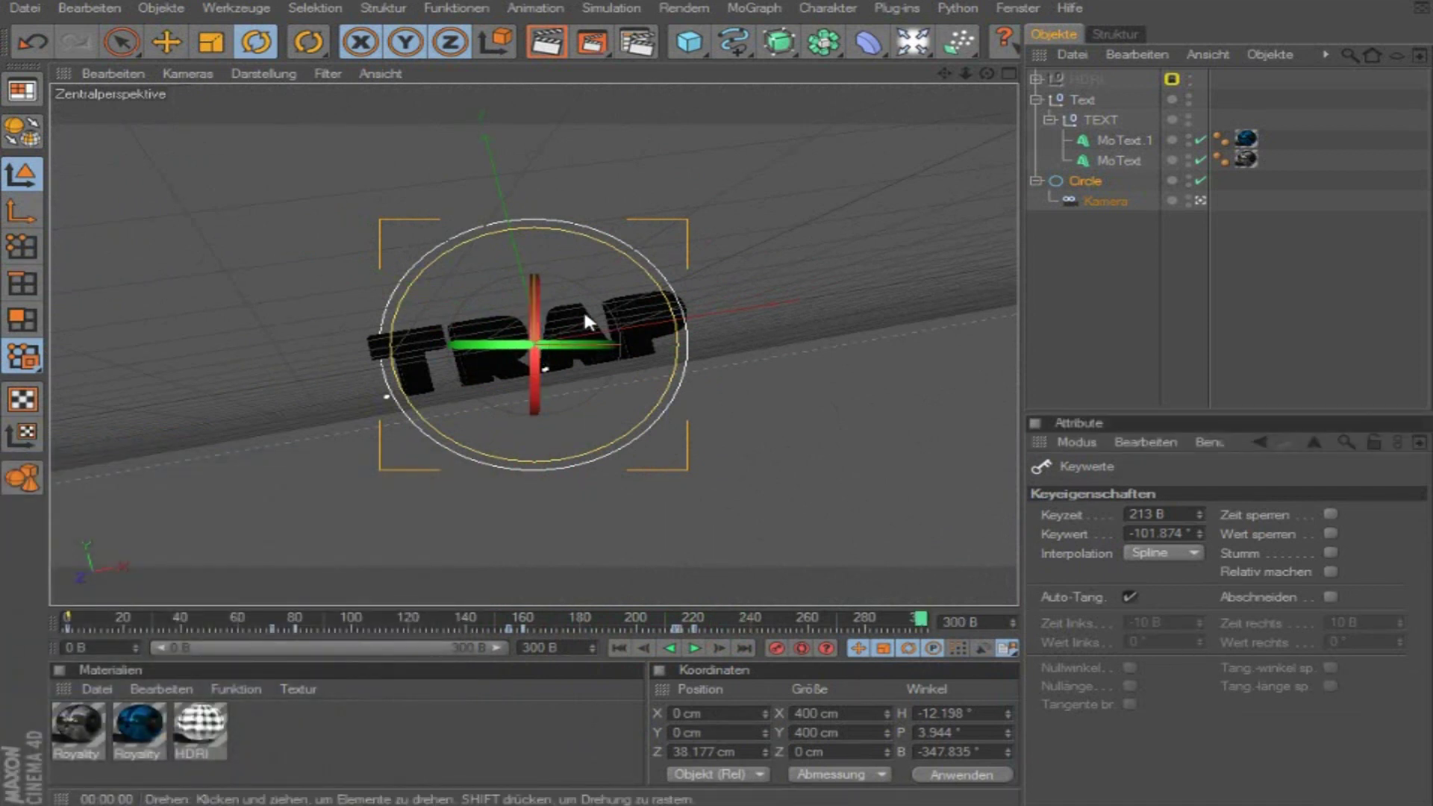
Step: Record a Circle keyframe at frame 300 with about H 13.9°, P -8.8°, B -390.8° and scrub up to it
{"action": "left_click_drag", "start_coordinate": [598, 294], "coordinate": [613, 360]}
{"action": "left_click_drag", "start_coordinate": [604, 306], "coordinate": [603, 354]}
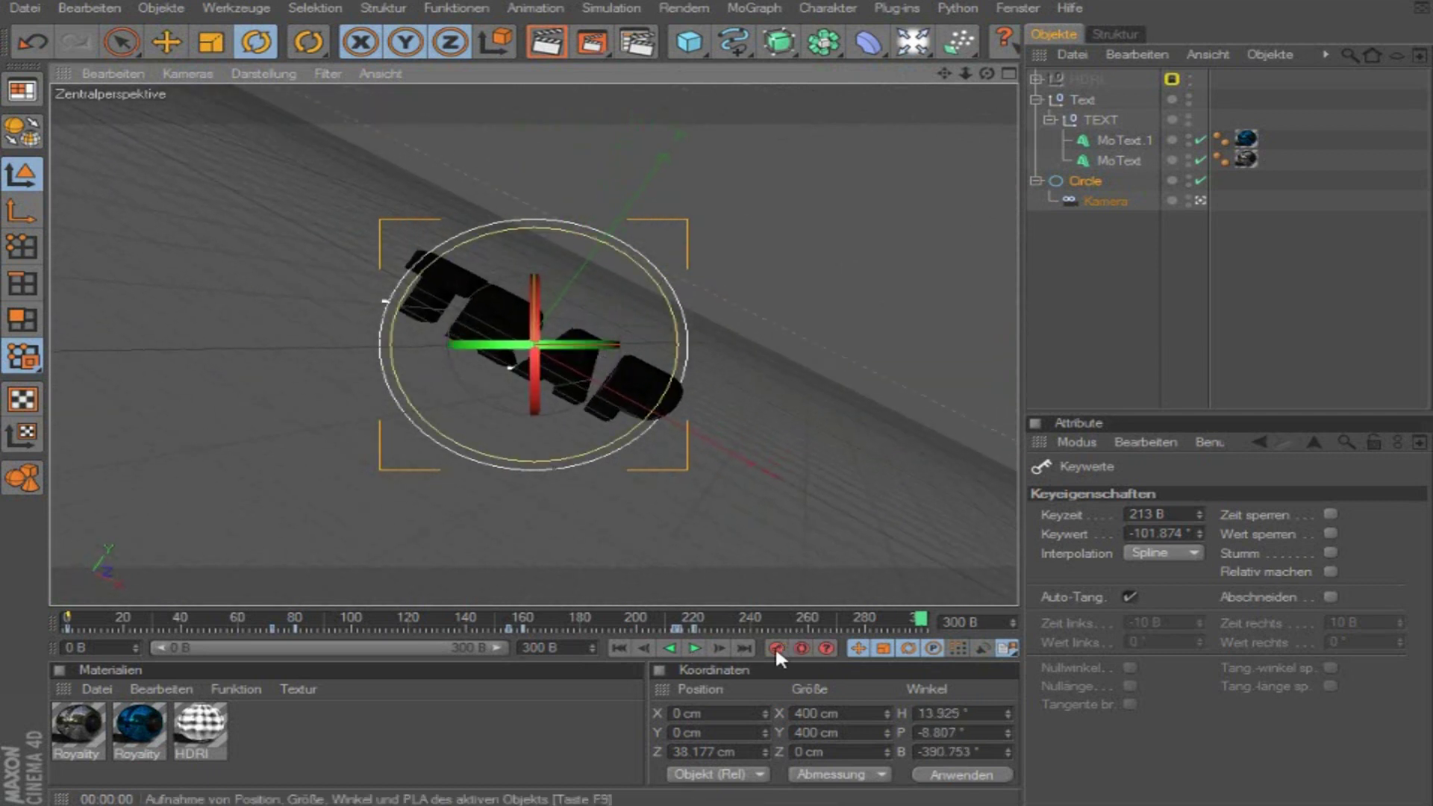
{"action": "left_click_drag", "start_coordinate": [586, 617], "coordinate": [953, 641]}
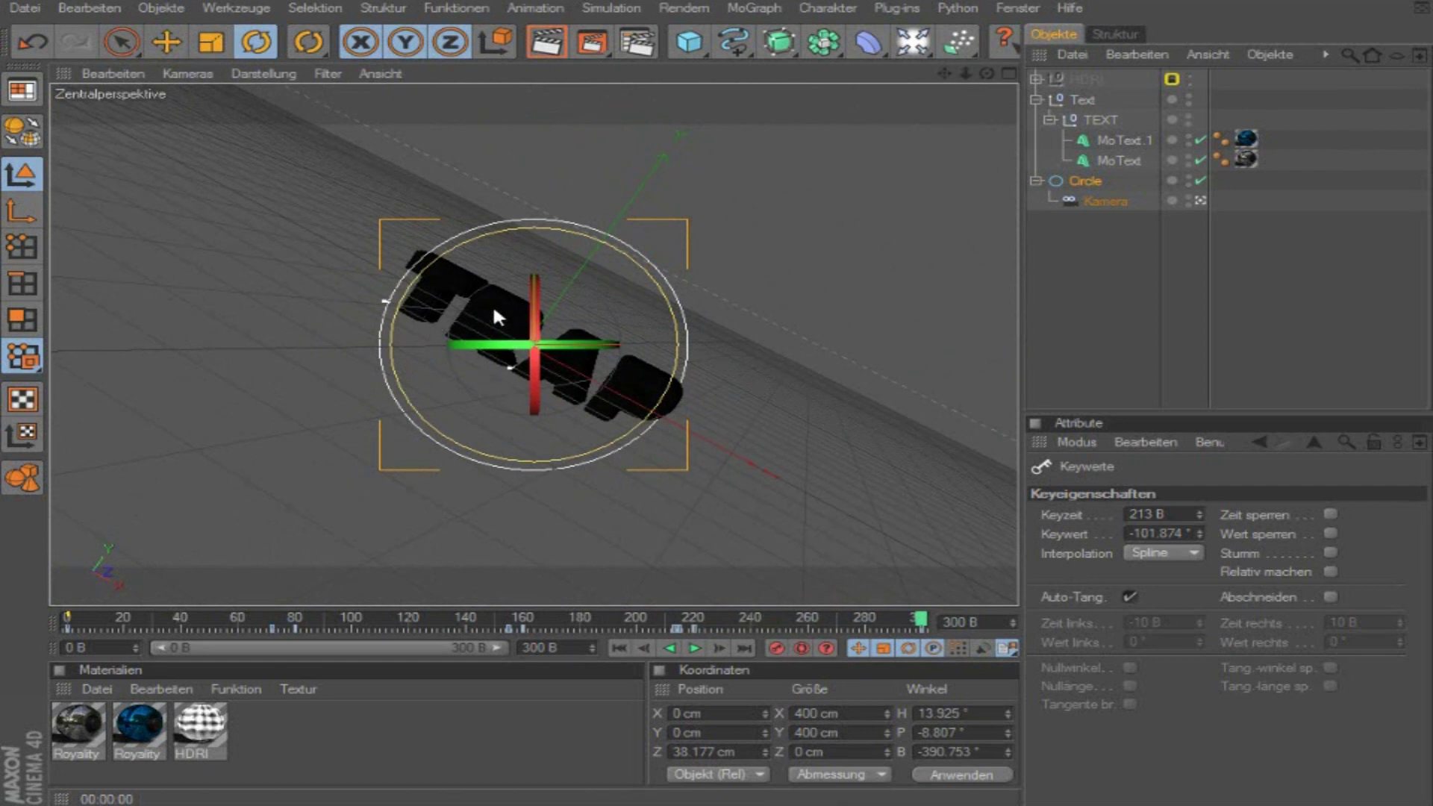
Step: Try rotating the Circle's bank to about -457.3° at frame 300, undo it and scrub through the closing motion
{"action": "left_click_drag", "start_coordinate": [485, 281], "coordinate": [375, 356]}
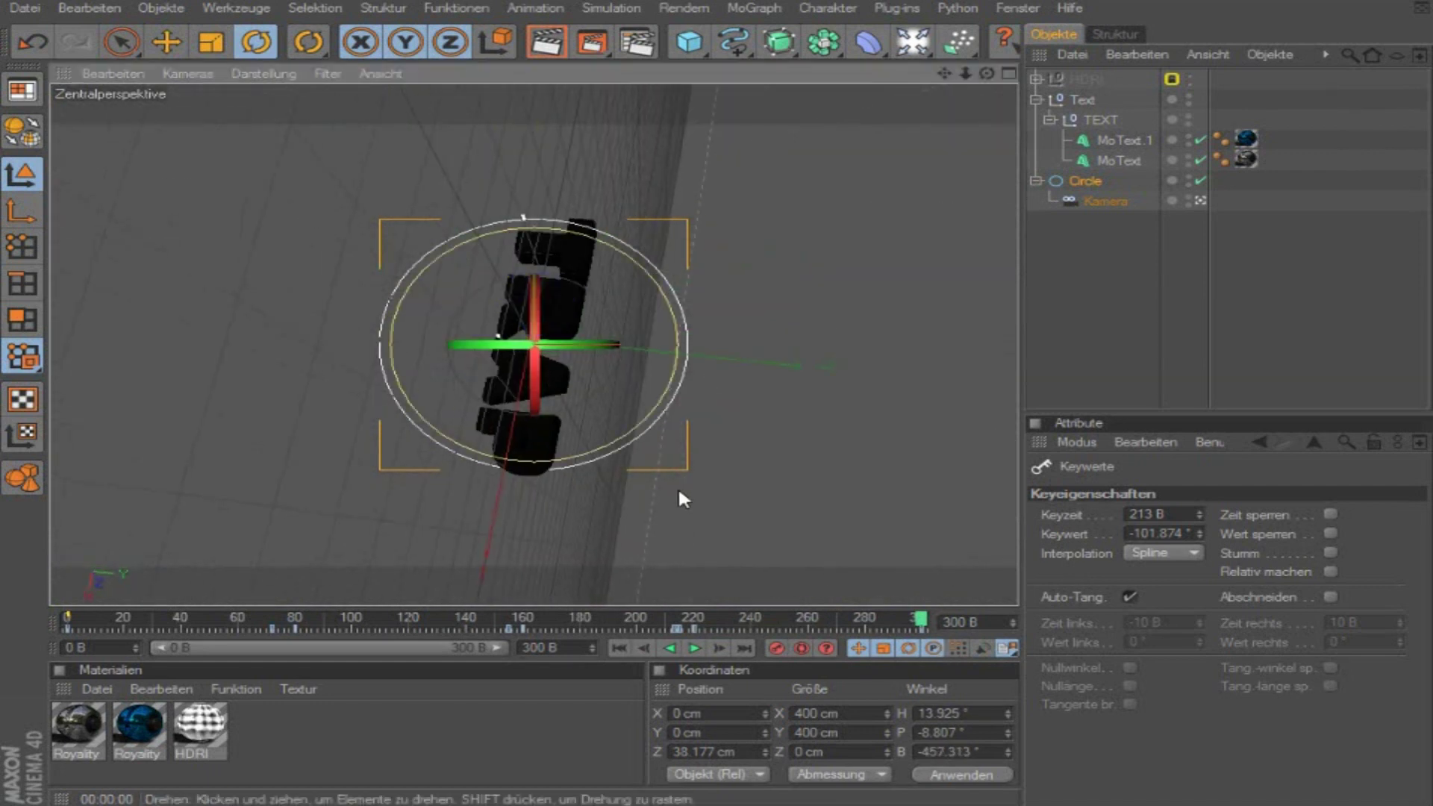
{"action": "key", "text": "ctrl+z"}
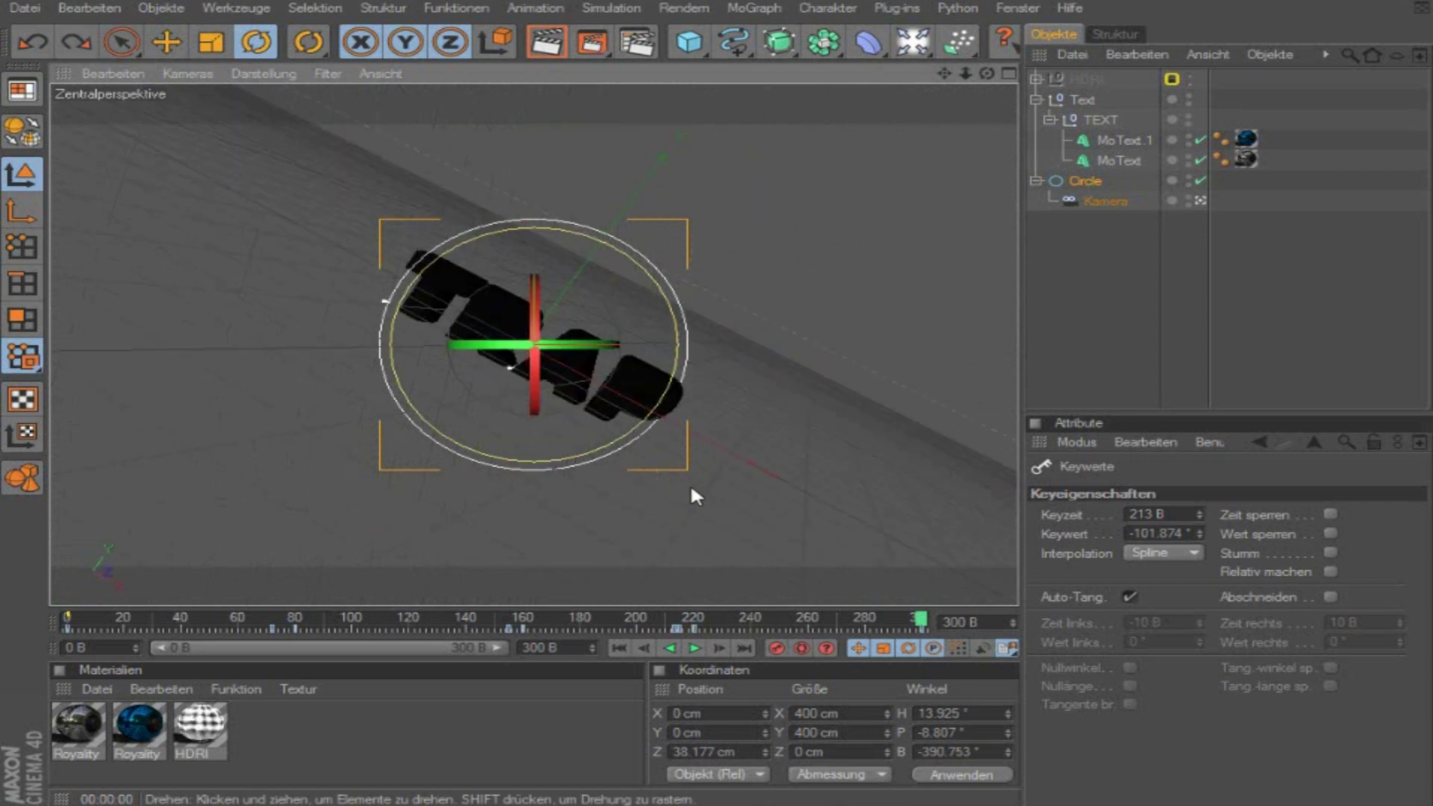
{"action": "left_click", "coordinate": [659, 620]}
{"action": "left_click_drag", "start_coordinate": [661, 619], "coordinate": [1087, 629]}
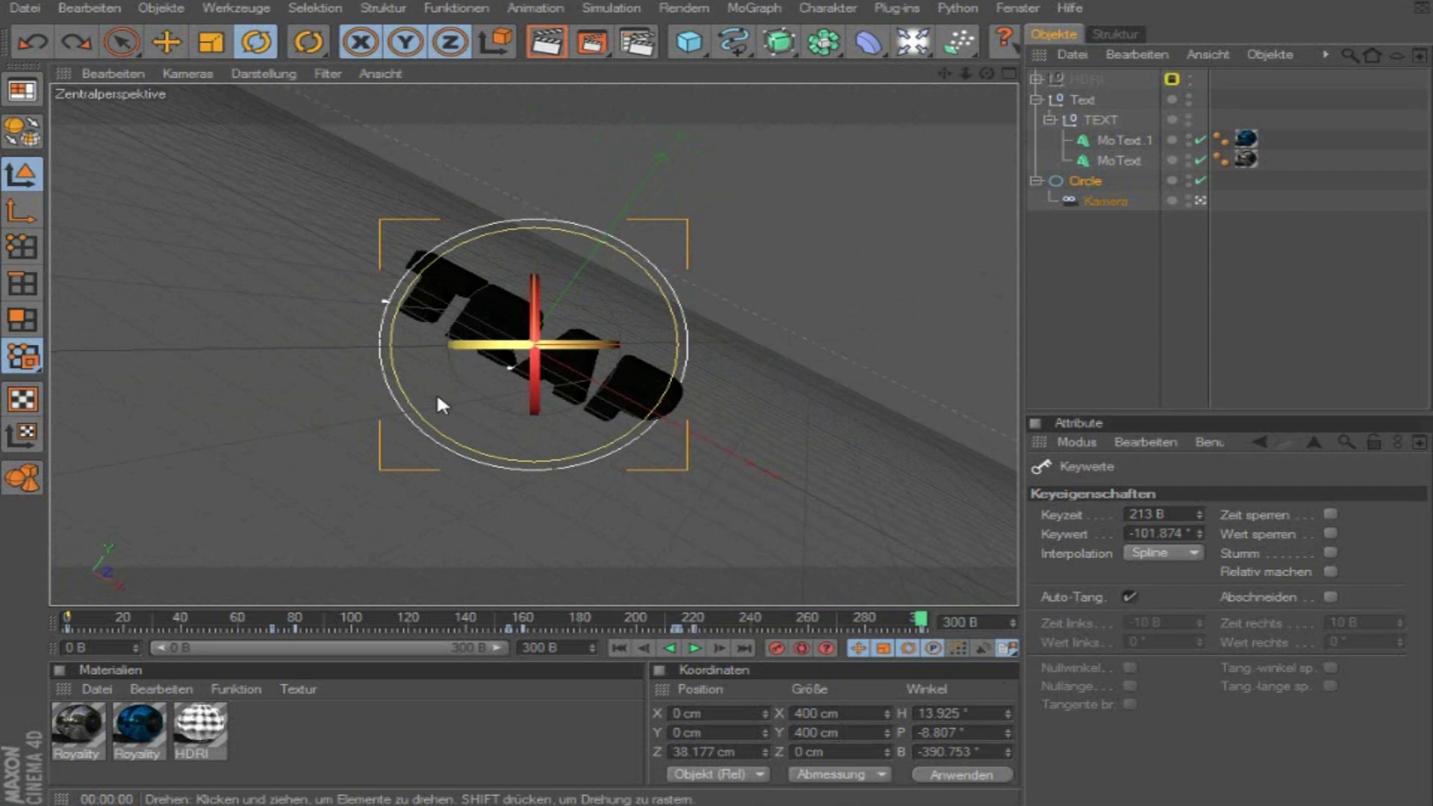
{"action": "left_click_drag", "start_coordinate": [747, 623], "coordinate": [1008, 647]}
Step: Move the Circle's Rotation B key at frame 220 to frame 221 with value -314.002° in its F-curve
{"action": "left_click", "coordinate": [1093, 181]}
{"action": "right_click", "coordinate": [1355, 527]}
{"action": "mouse_move", "coordinate": [1150, 451]}
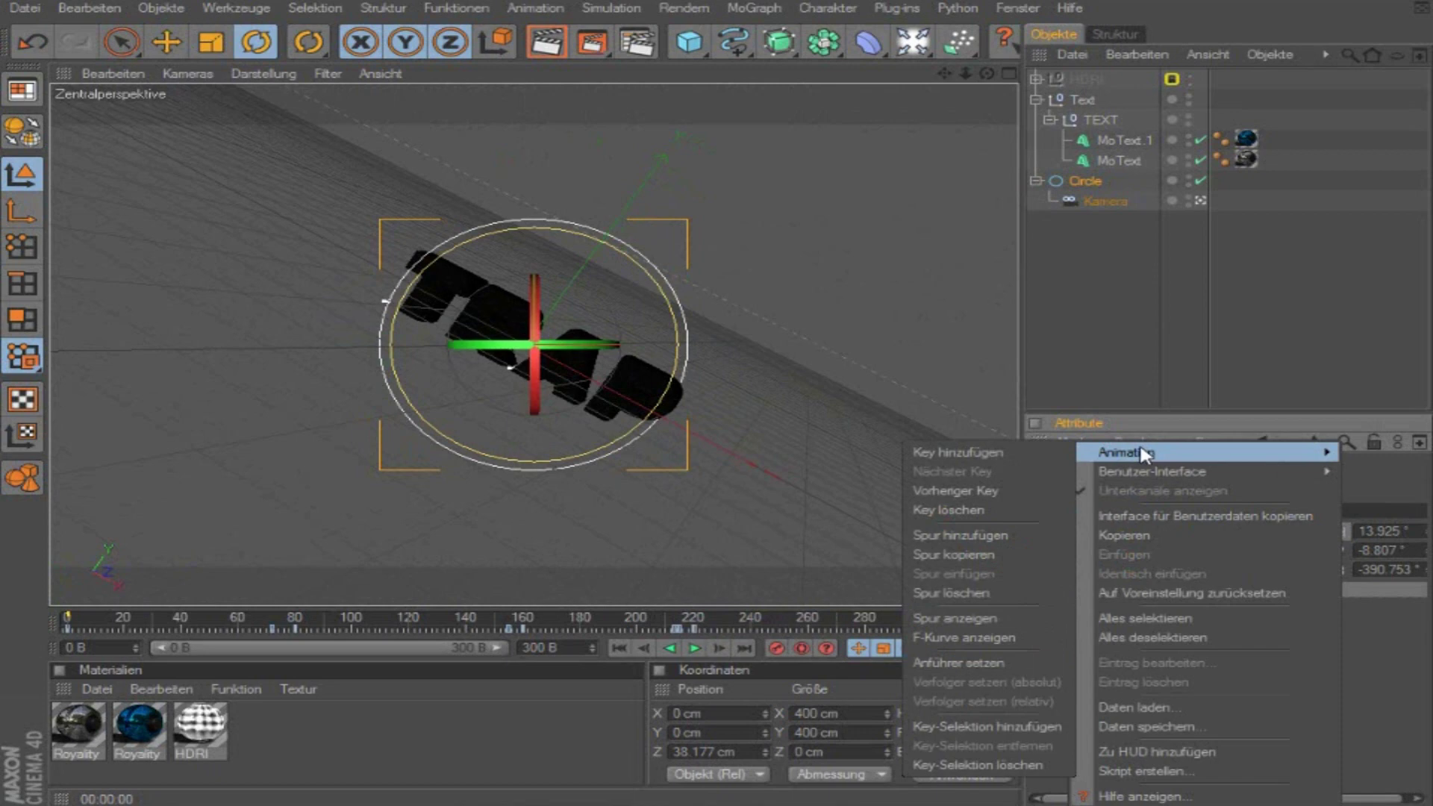
{"action": "left_click", "coordinate": [926, 611]}
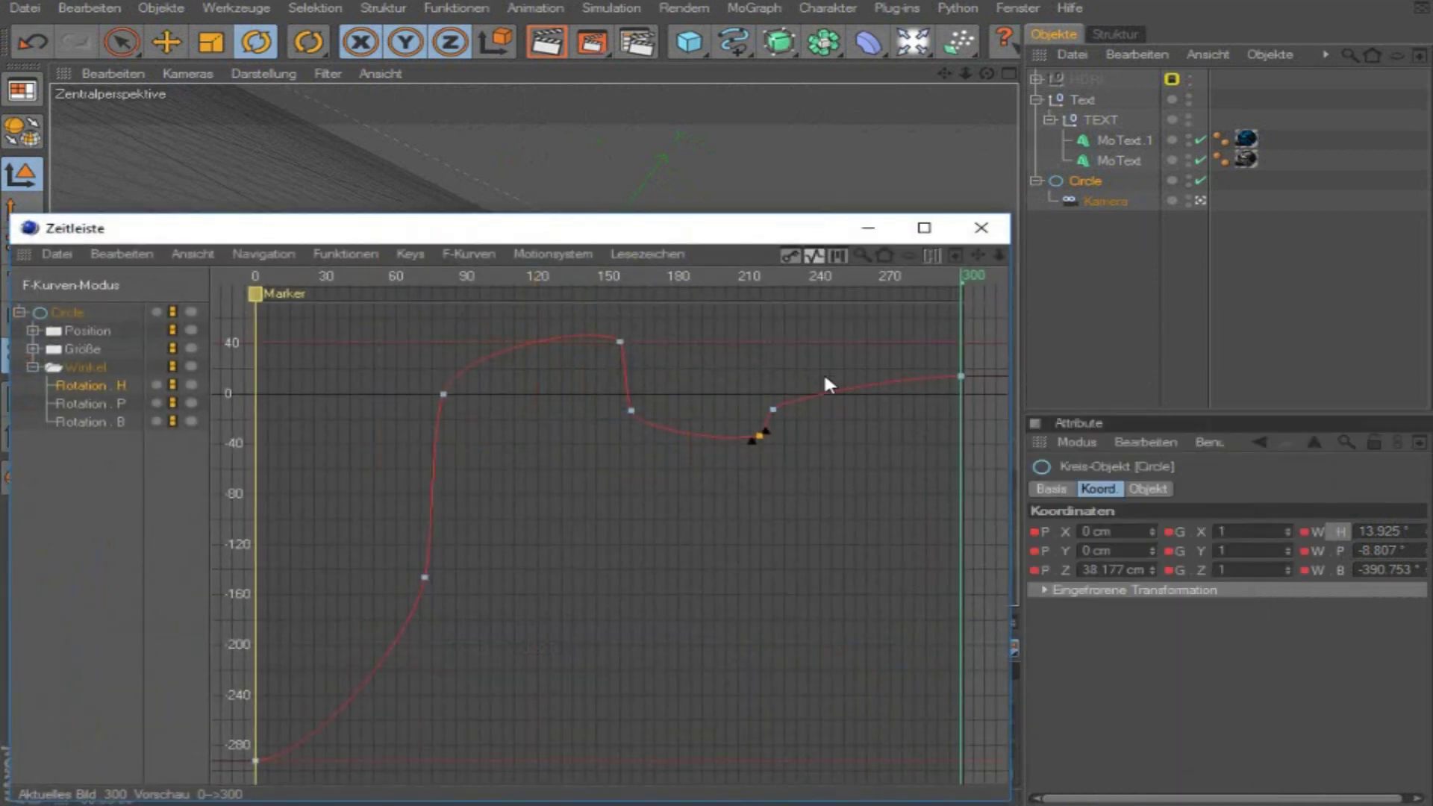
{"action": "left_click", "coordinate": [116, 403]}
{"action": "left_click", "coordinate": [105, 422]}
{"action": "left_click_drag", "start_coordinate": [969, 250], "coordinate": [749, 515]}
{"action": "left_click", "coordinate": [513, 576]}
{"action": "left_click_drag", "start_coordinate": [511, 570], "coordinate": [514, 536]}
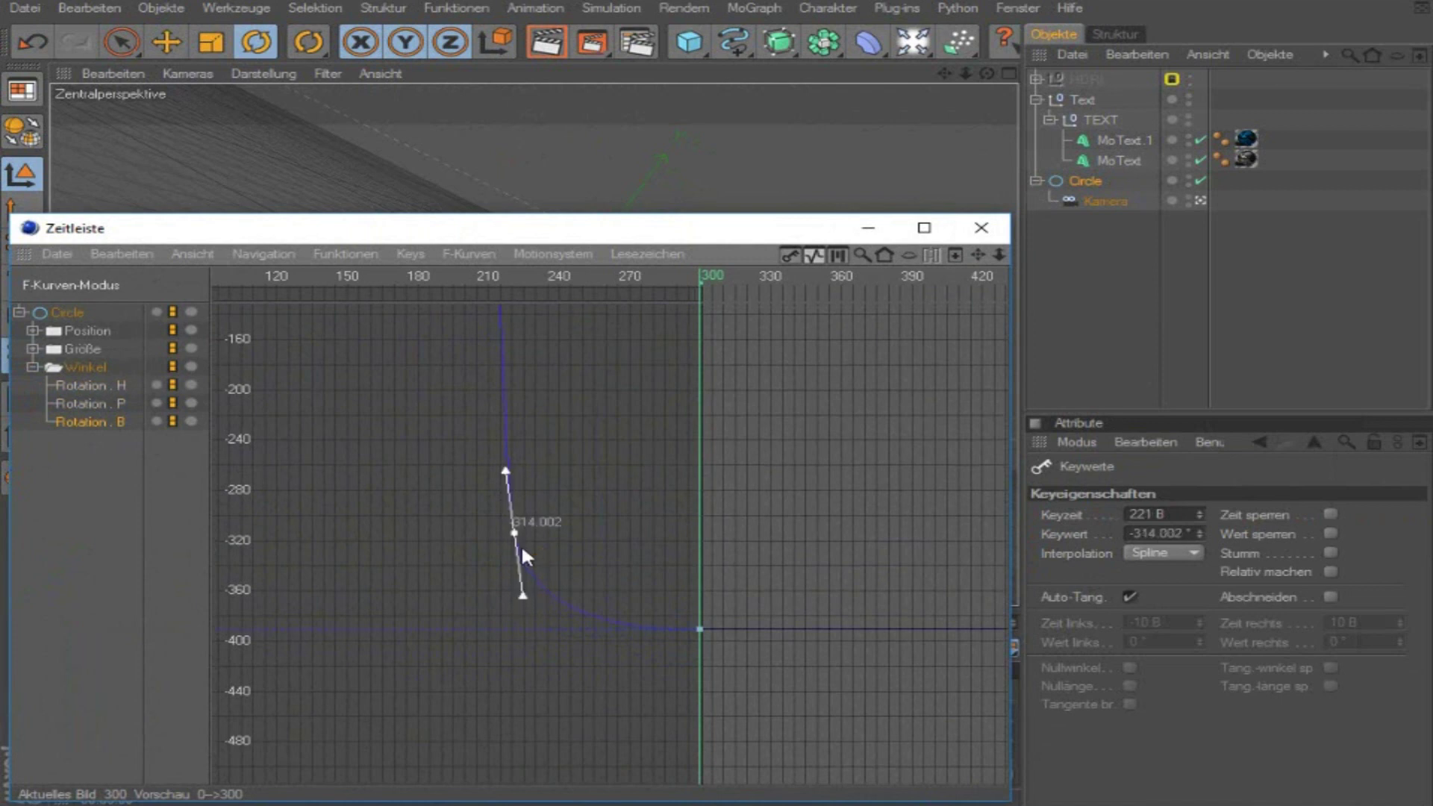
{"action": "left_click", "coordinate": [981, 228]}
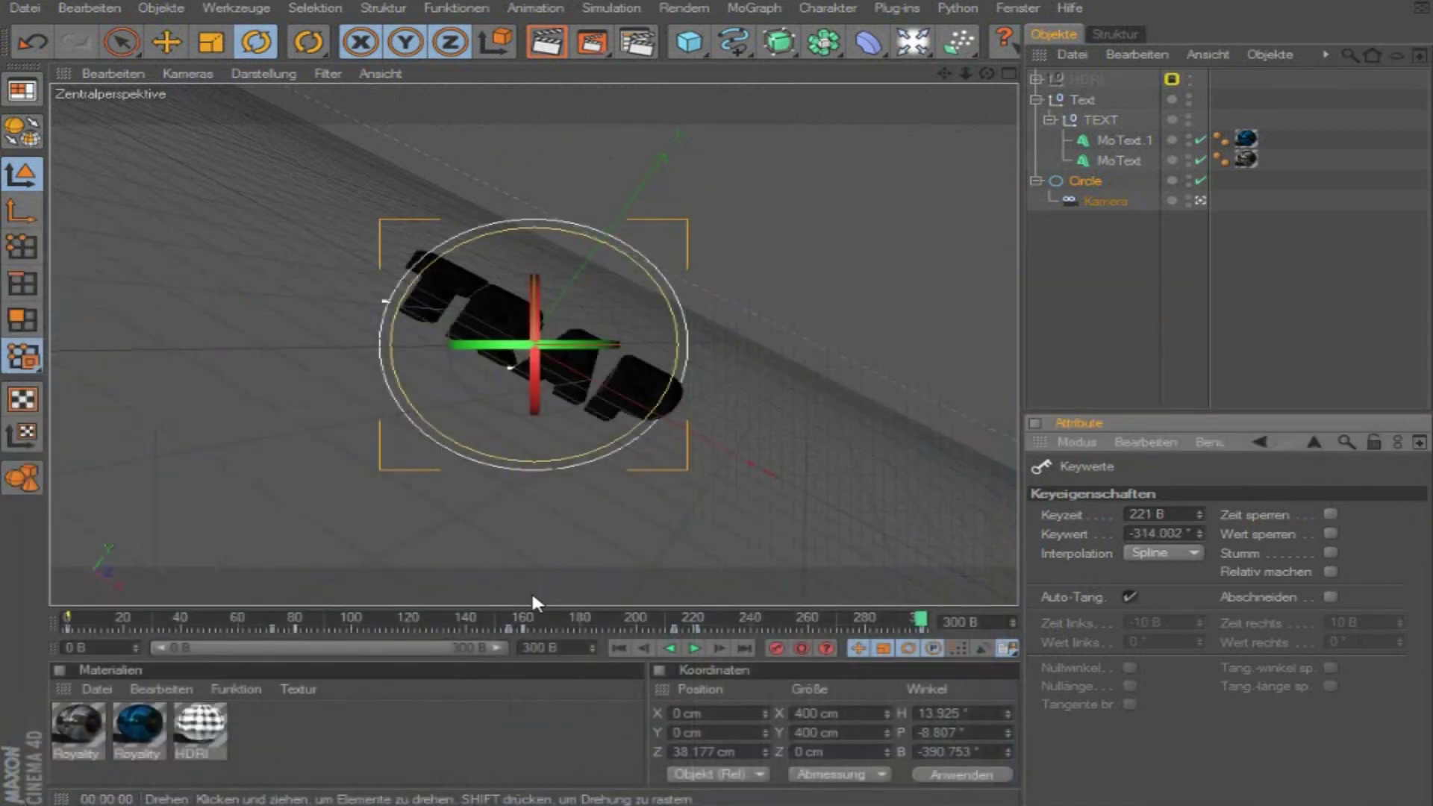
Step: Play the animation from the first frame to check the whole camera move, and stop it near the end
{"action": "left_click", "coordinate": [619, 648]}
{"action": "left_click", "coordinate": [693, 647]}
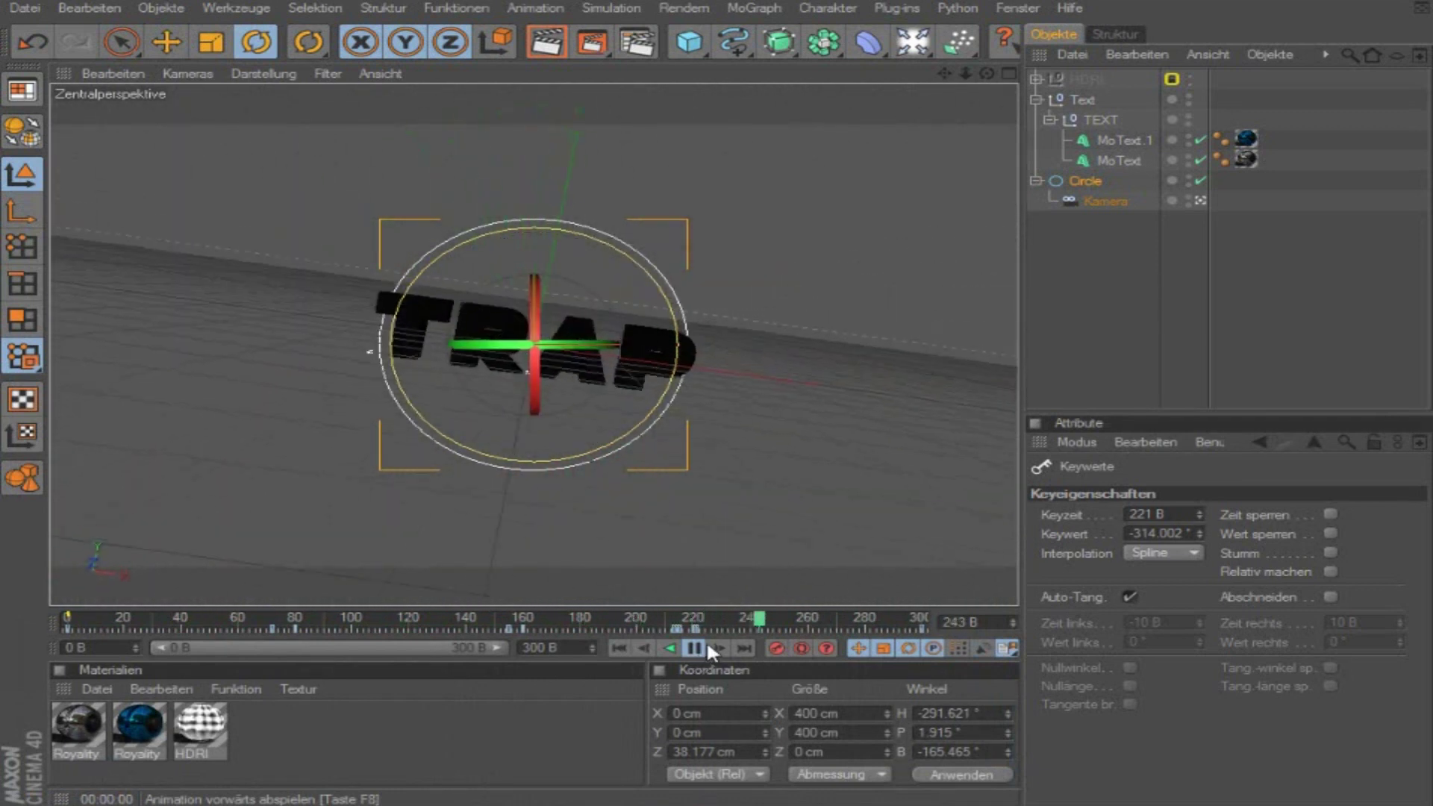
{"action": "left_click", "coordinate": [697, 644]}
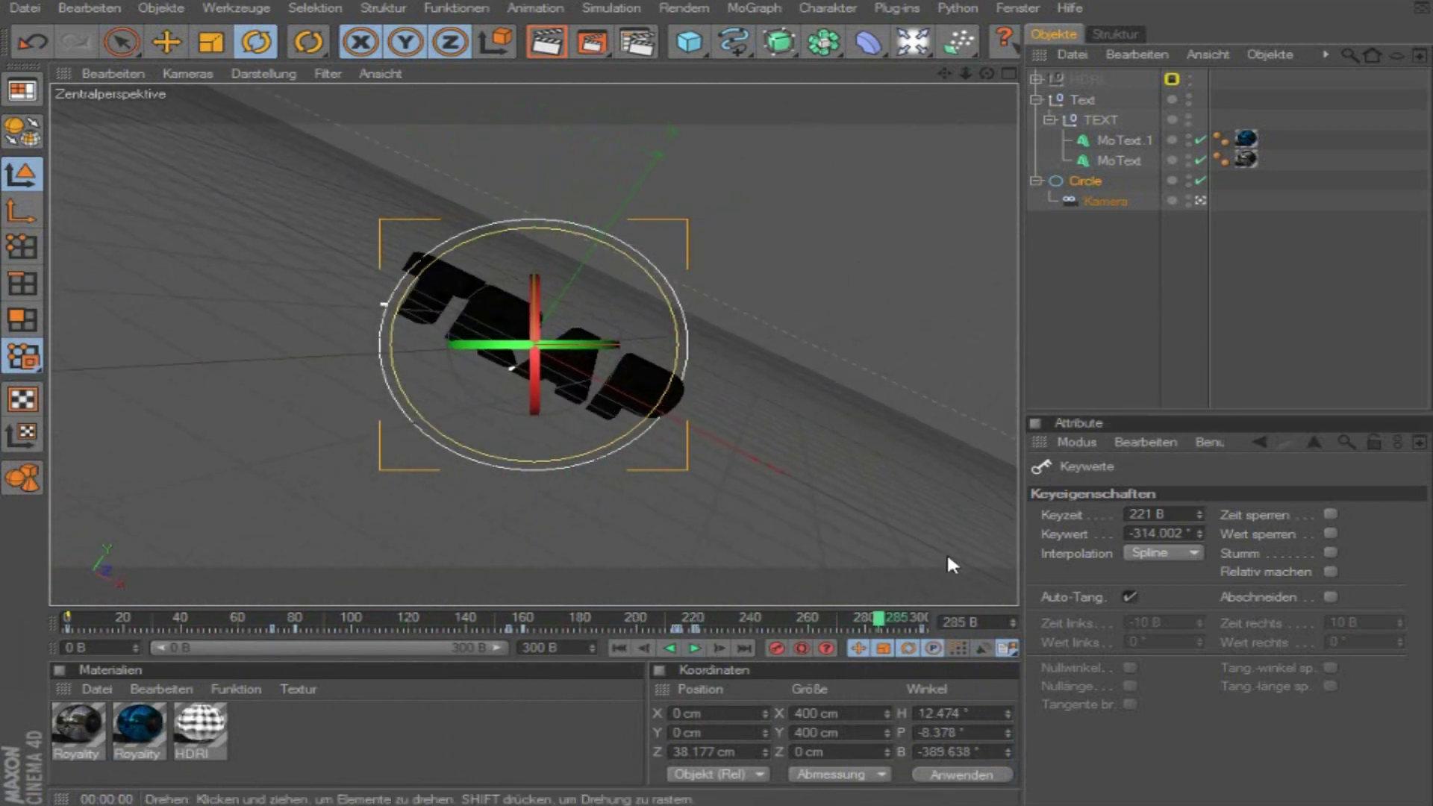
{"action": "left_click", "coordinate": [1152, 281]}
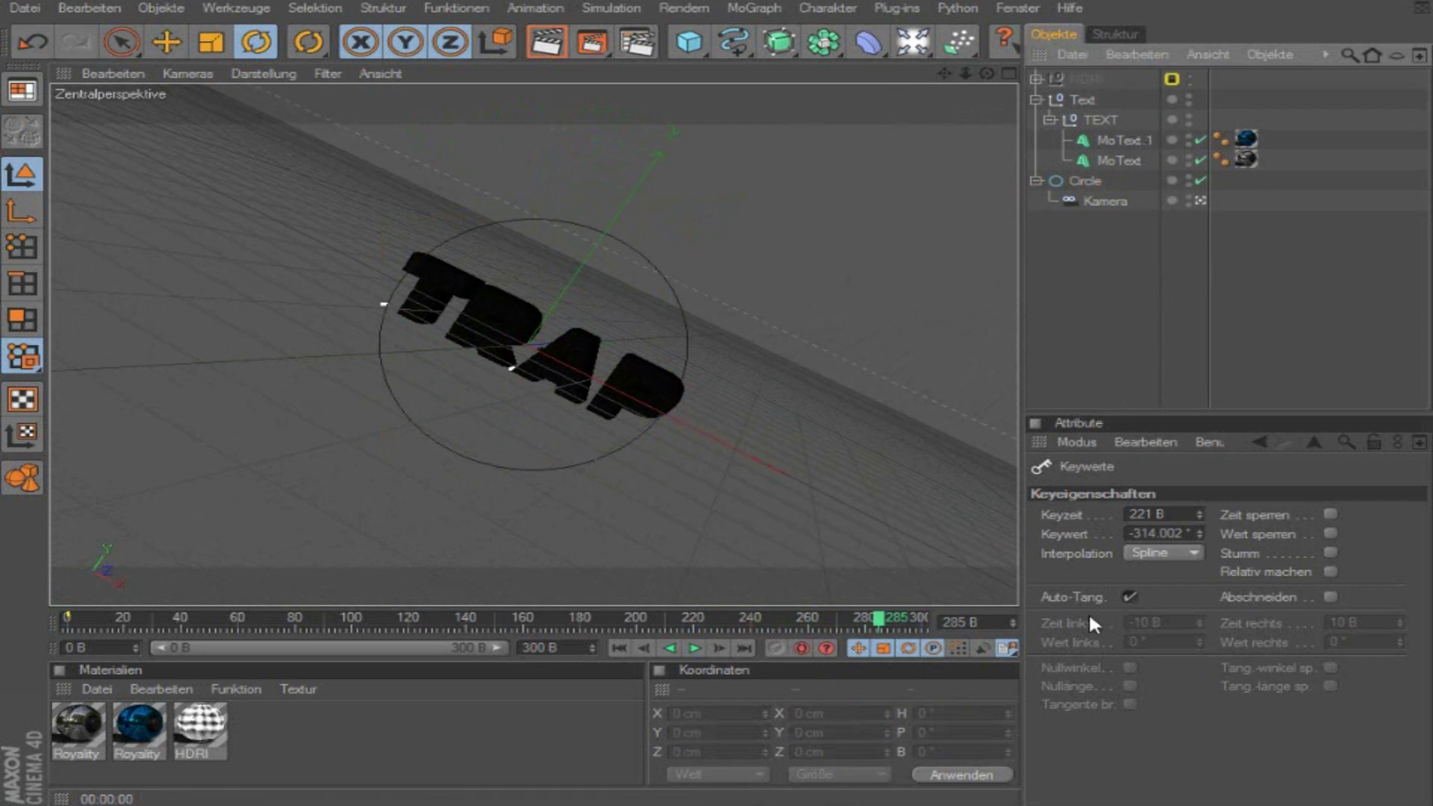
{"action": "left_click", "coordinate": [1112, 140]}
{"action": "left_click", "coordinate": [1112, 159], "text": "ctrl"}
{"action": "left_click", "coordinate": [1136, 236]}
{"action": "left_click", "coordinate": [1131, 142]}
{"action": "left_click", "coordinate": [1131, 159], "text": "ctrl"}
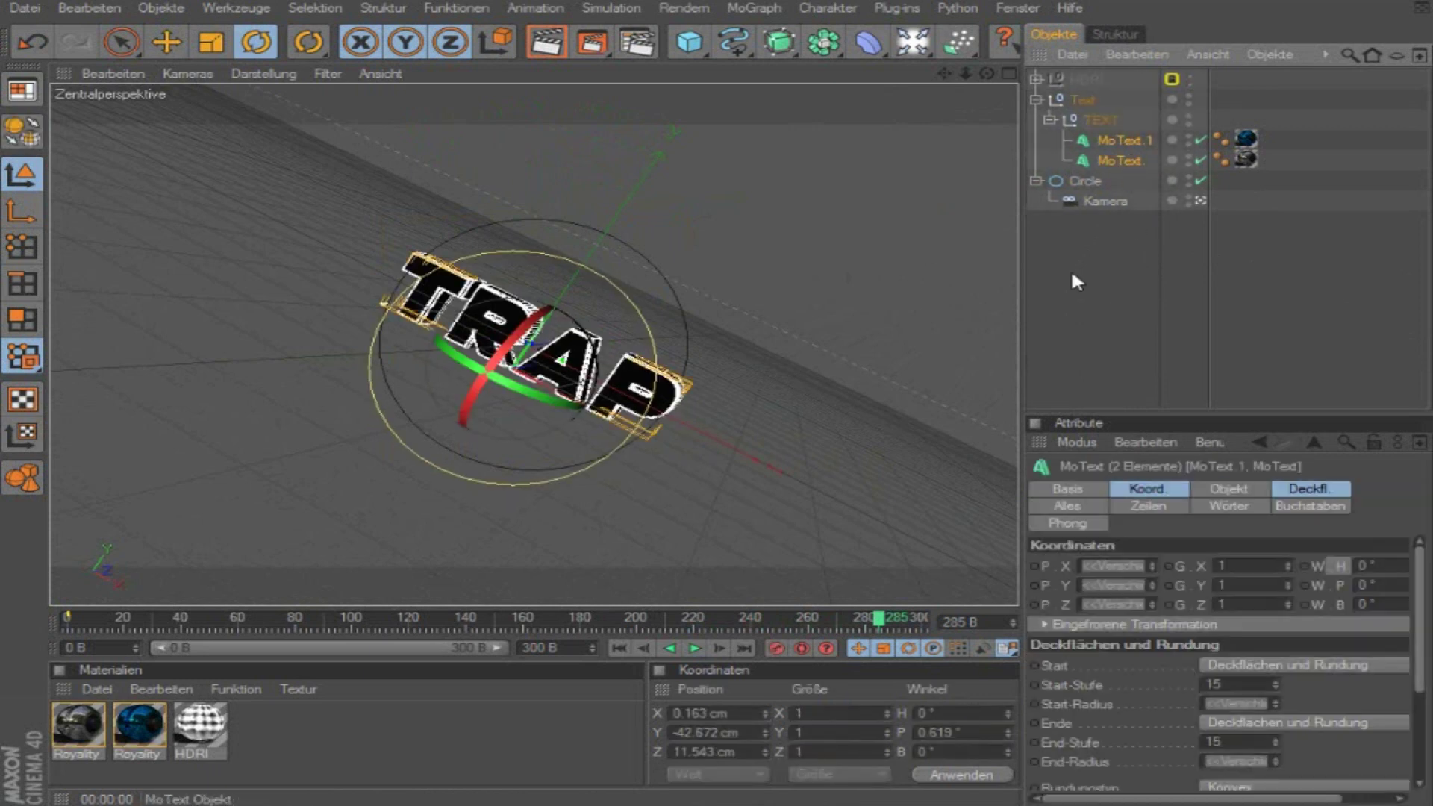
{"action": "left_click", "coordinate": [1097, 348]}
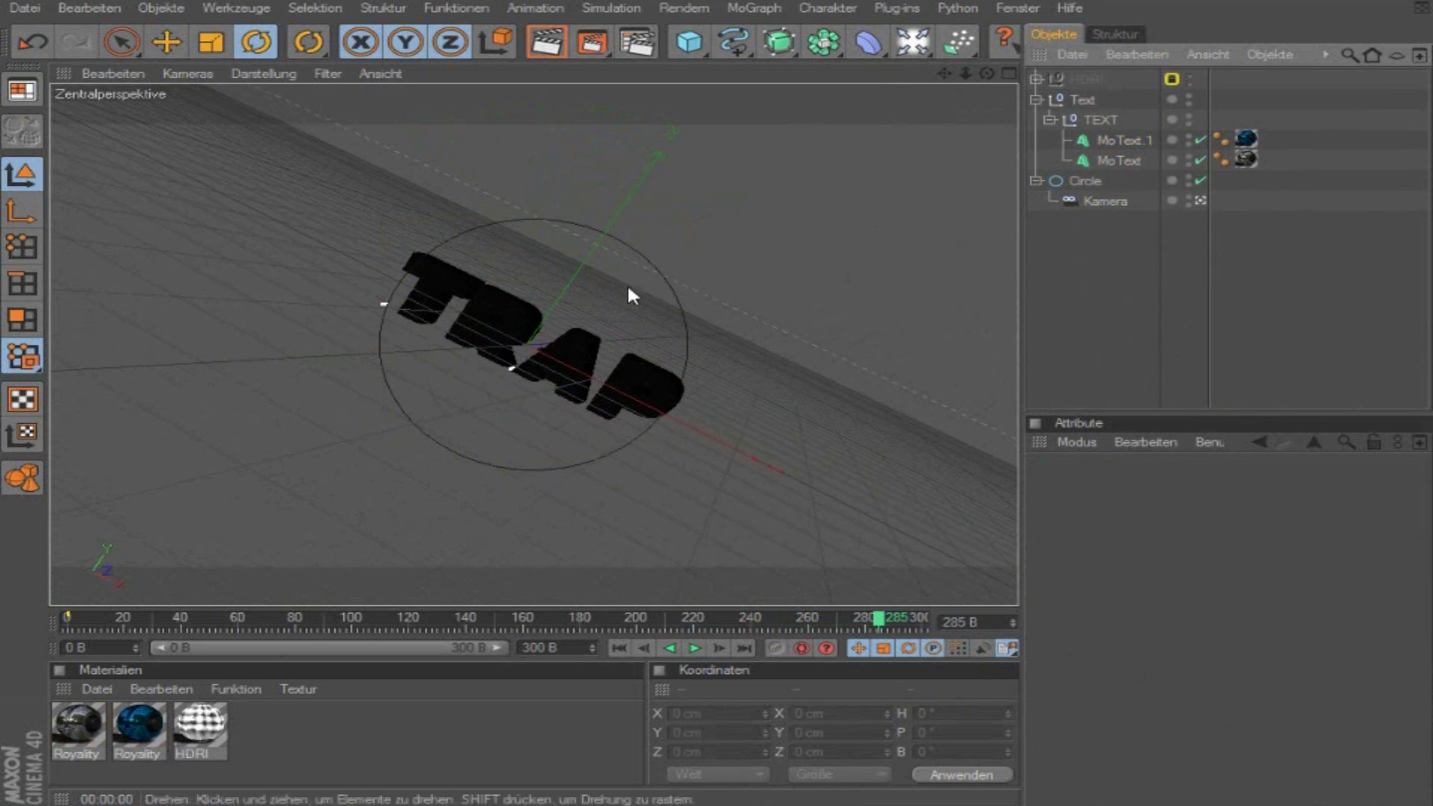
{"action": "left_click", "coordinate": [1122, 140]}
{"action": "left_click", "coordinate": [1060, 361]}
{"action": "left_click", "coordinate": [1082, 100]}
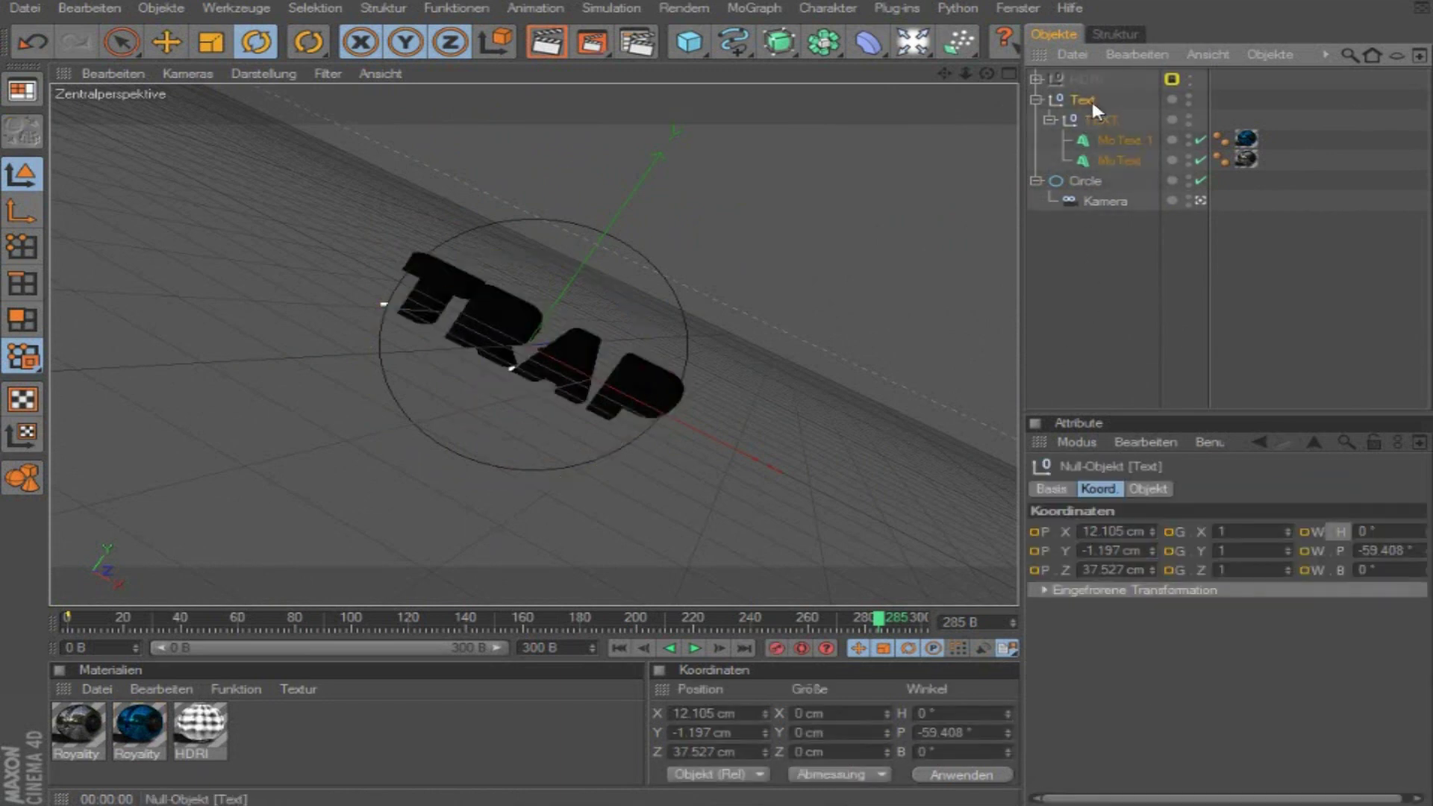
{"action": "left_click", "coordinate": [1095, 116], "text": "shift"}
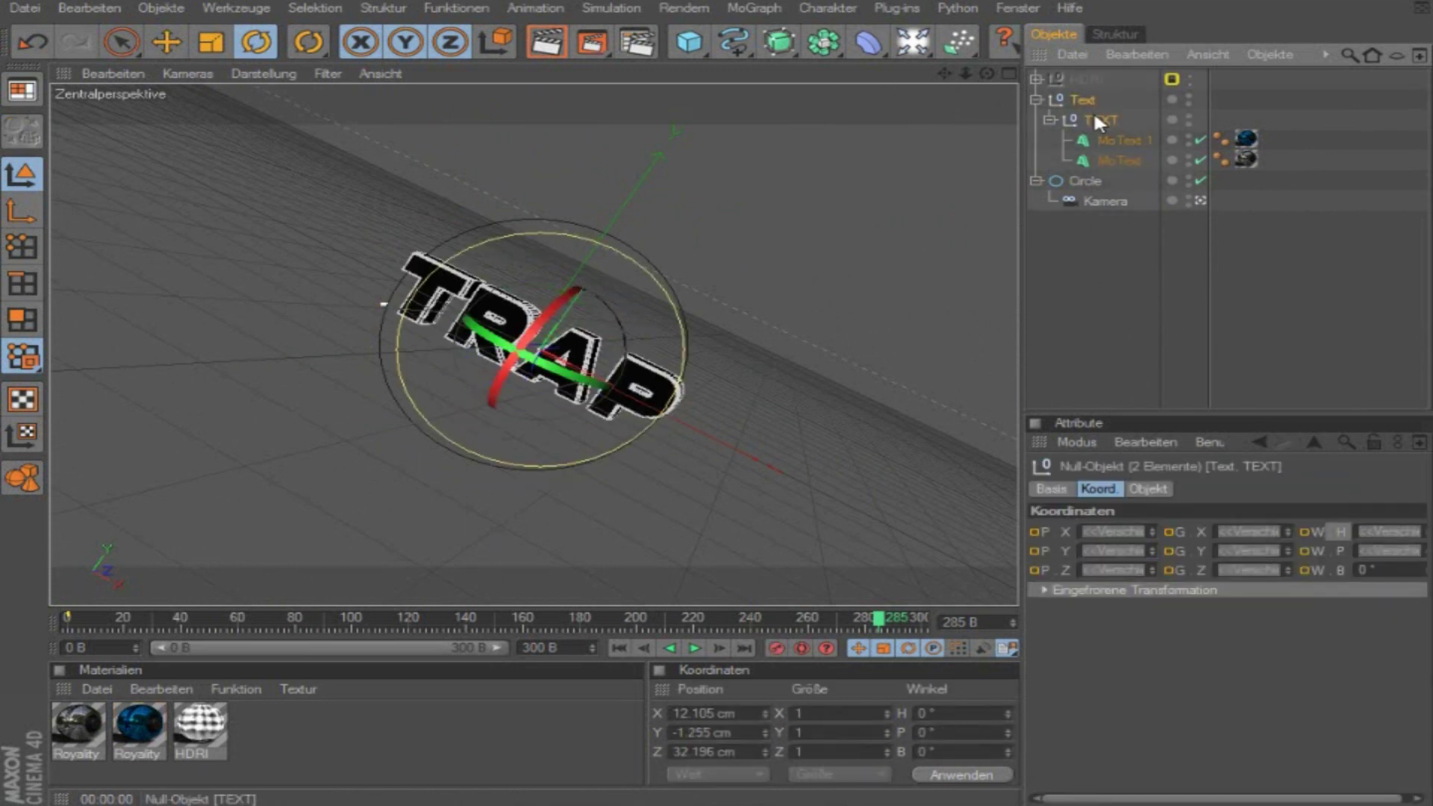
Step: Take the MoText and MoText.1 objects out of the TEXT null to the top level of the hierarchy
{"action": "left_click", "coordinate": [1123, 156]}
{"action": "left_click", "coordinate": [1137, 141], "text": "shift"}
{"action": "left_click_drag", "start_coordinate": [1137, 141], "coordinate": [1089, 88]}
Step: Add a MoGraph Bruch object and make MoText.1 and MoText its children
{"action": "left_click", "coordinate": [756, 8]}
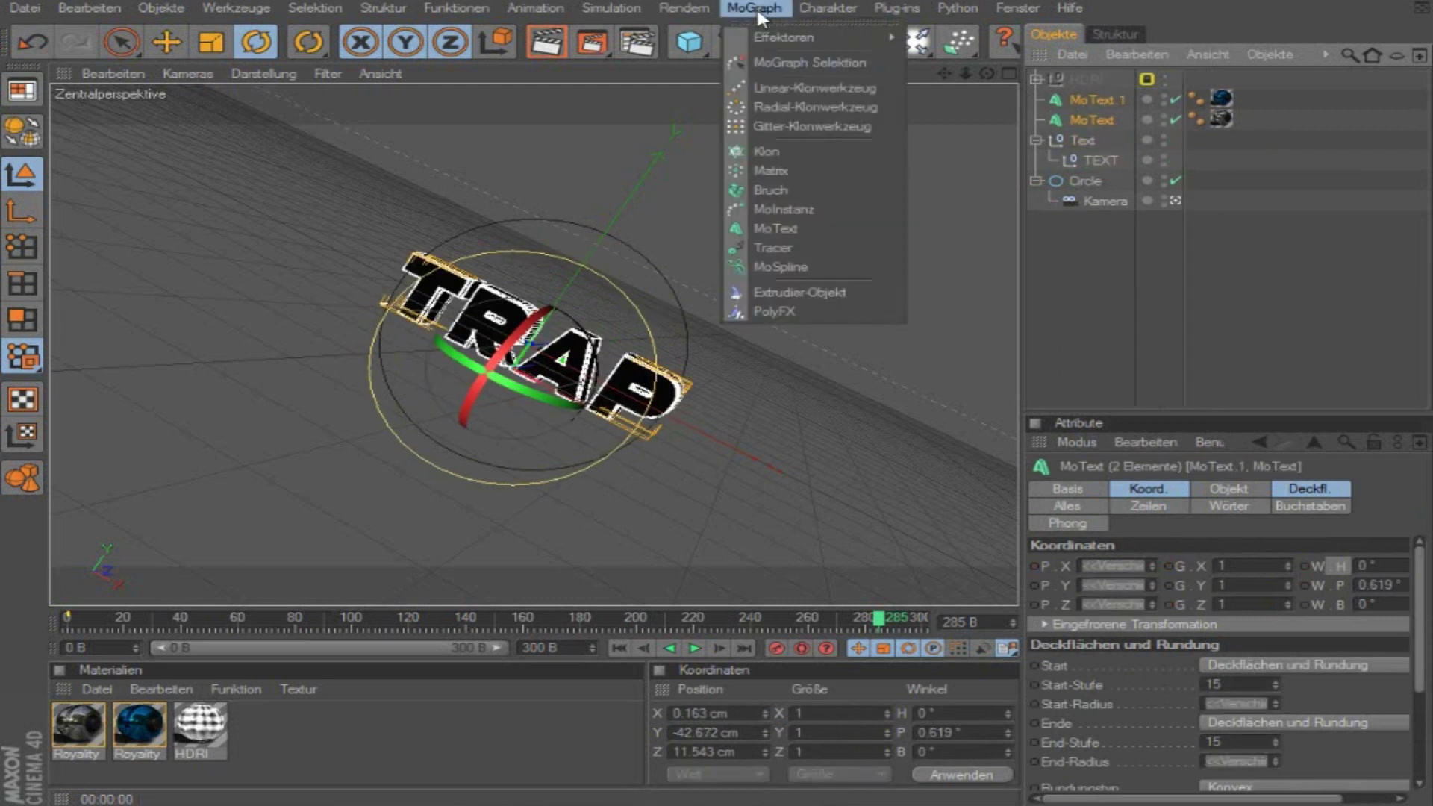
{"action": "left_click", "coordinate": [774, 190]}
{"action": "left_click_drag", "start_coordinate": [1120, 131], "coordinate": [1097, 231]}
Step: Delete the empty Text null with its TEXT child, place the Bruch object above the Circle and select it
{"action": "left_click", "coordinate": [1082, 99]}
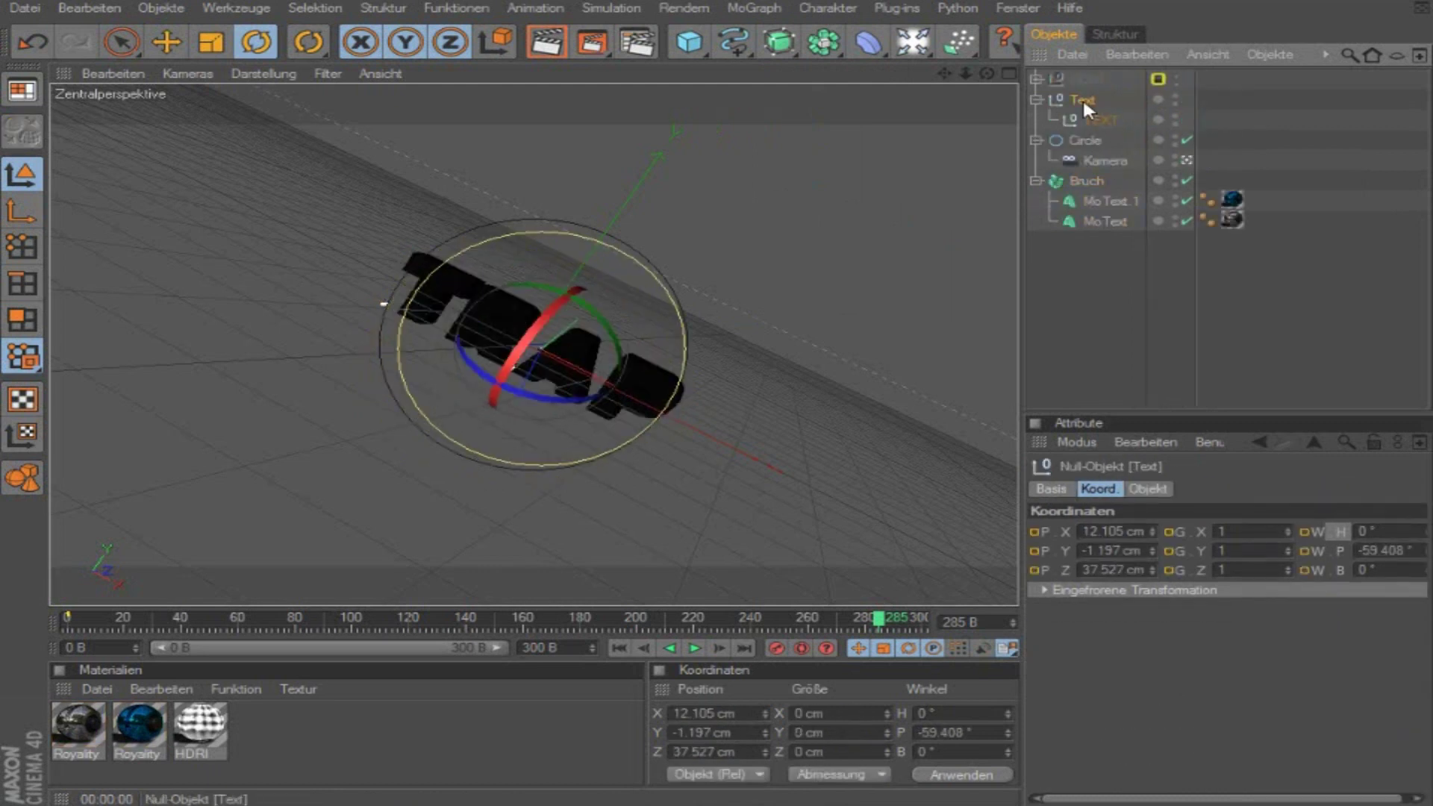
{"action": "key", "text": "Delete"}
{"action": "left_click_drag", "start_coordinate": [1081, 97], "coordinate": [1099, 217]}
{"action": "left_click", "coordinate": [1096, 205]}
{"action": "left_click", "coordinate": [1085, 97]}
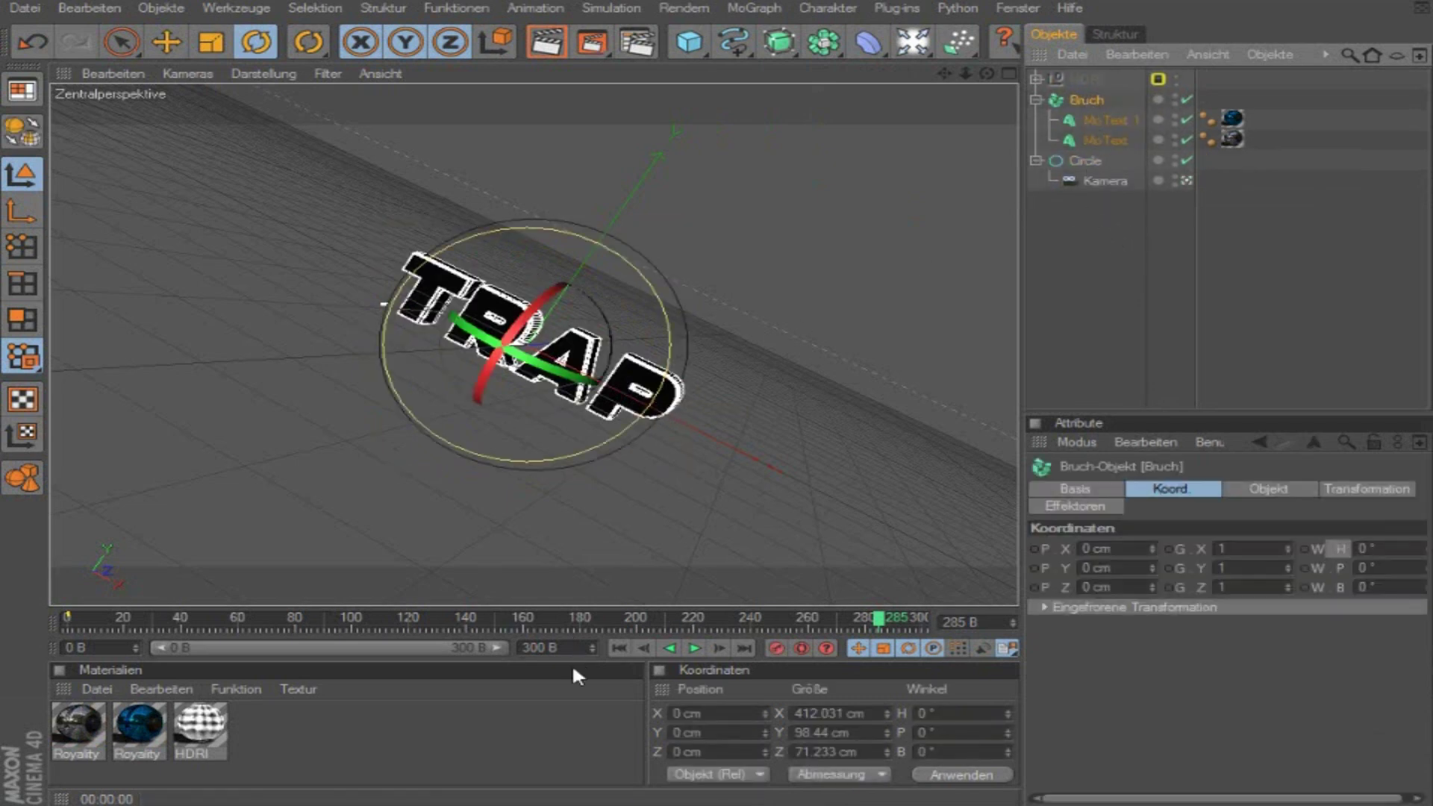
Step: Go to frame 80, view the text from above to check its rotation axis, and undo the view change and a trial rotation
{"action": "left_click", "coordinate": [307, 624]}
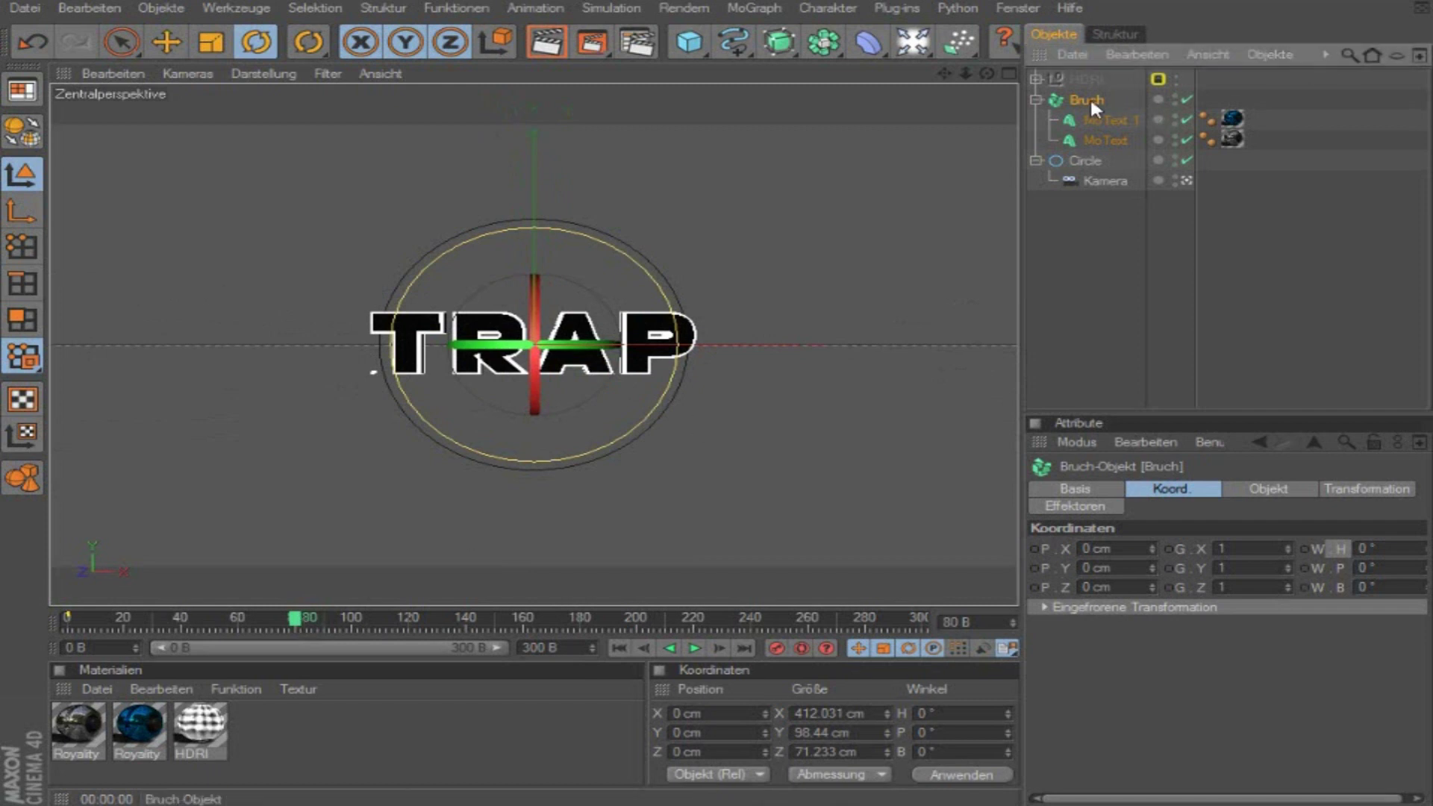
{"action": "left_click_drag", "start_coordinate": [986, 73], "coordinate": [732, 261]}
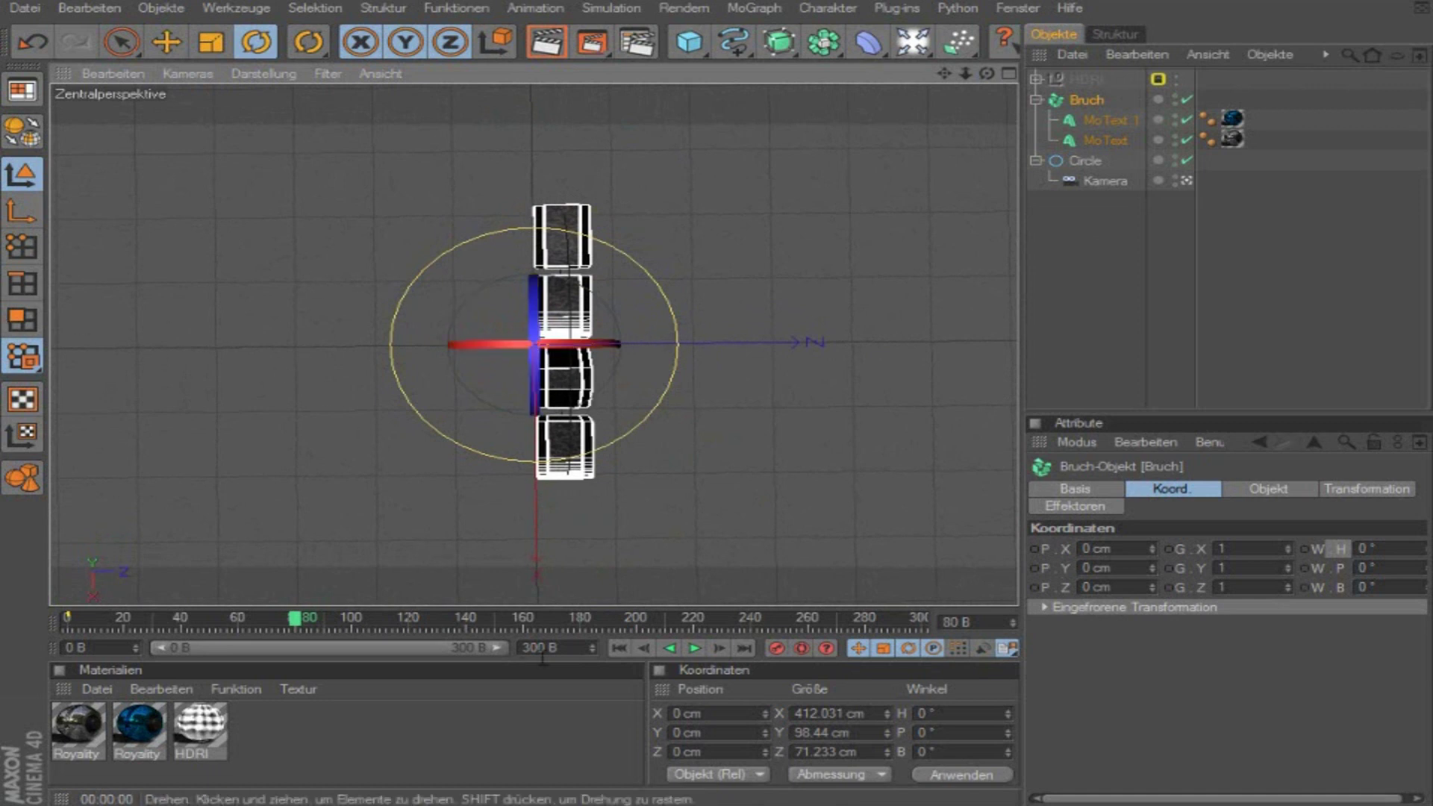
{"action": "key", "text": "ctrl+shift+z"}
{"action": "left_click_drag", "start_coordinate": [535, 280], "coordinate": [481, 473]}
{"action": "key", "text": "ctrl+z"}
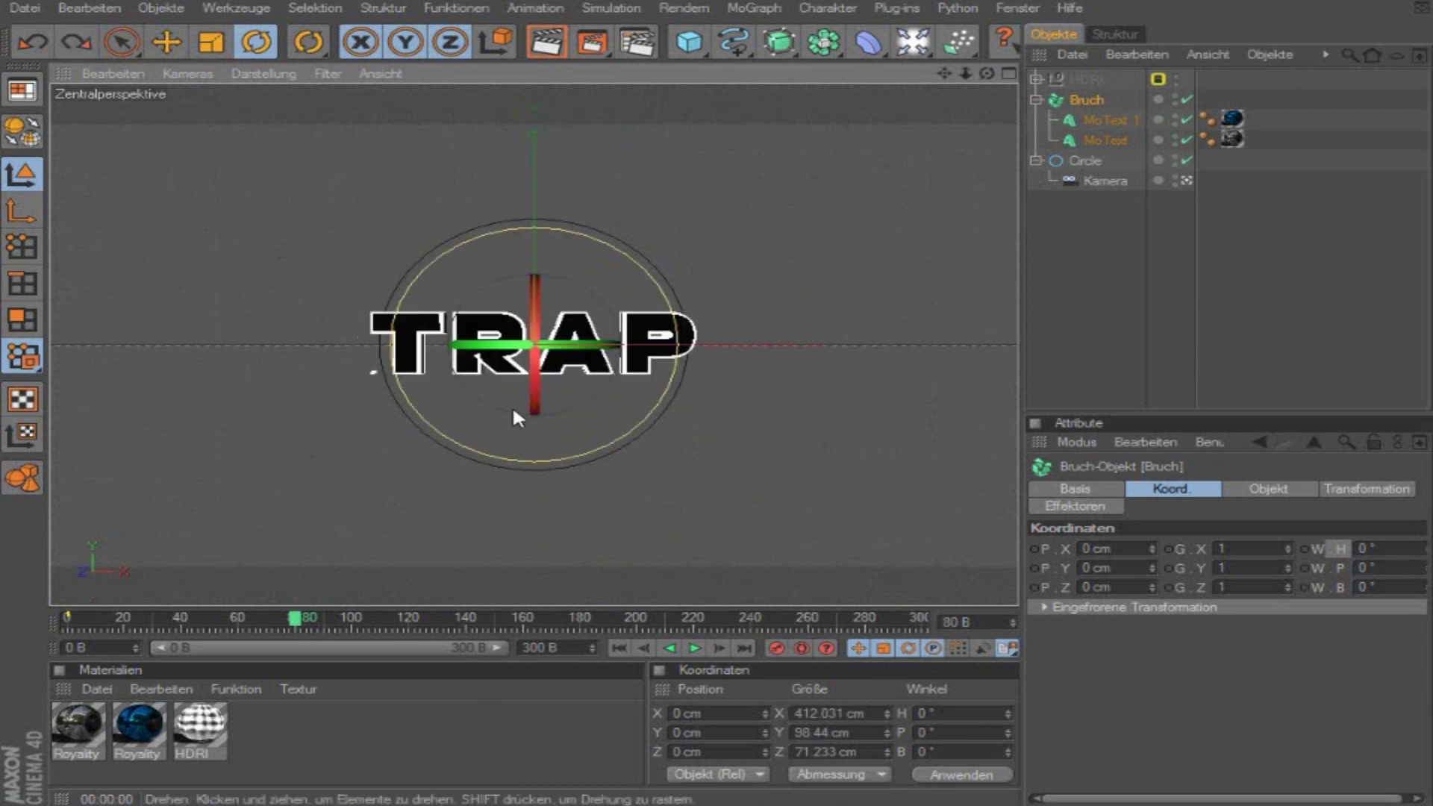
Step: In axis editing mode, shift the Bruch object's axis along Z to about 38.1 cm, into the depth of the letters
{"action": "left_click", "coordinate": [121, 42]}
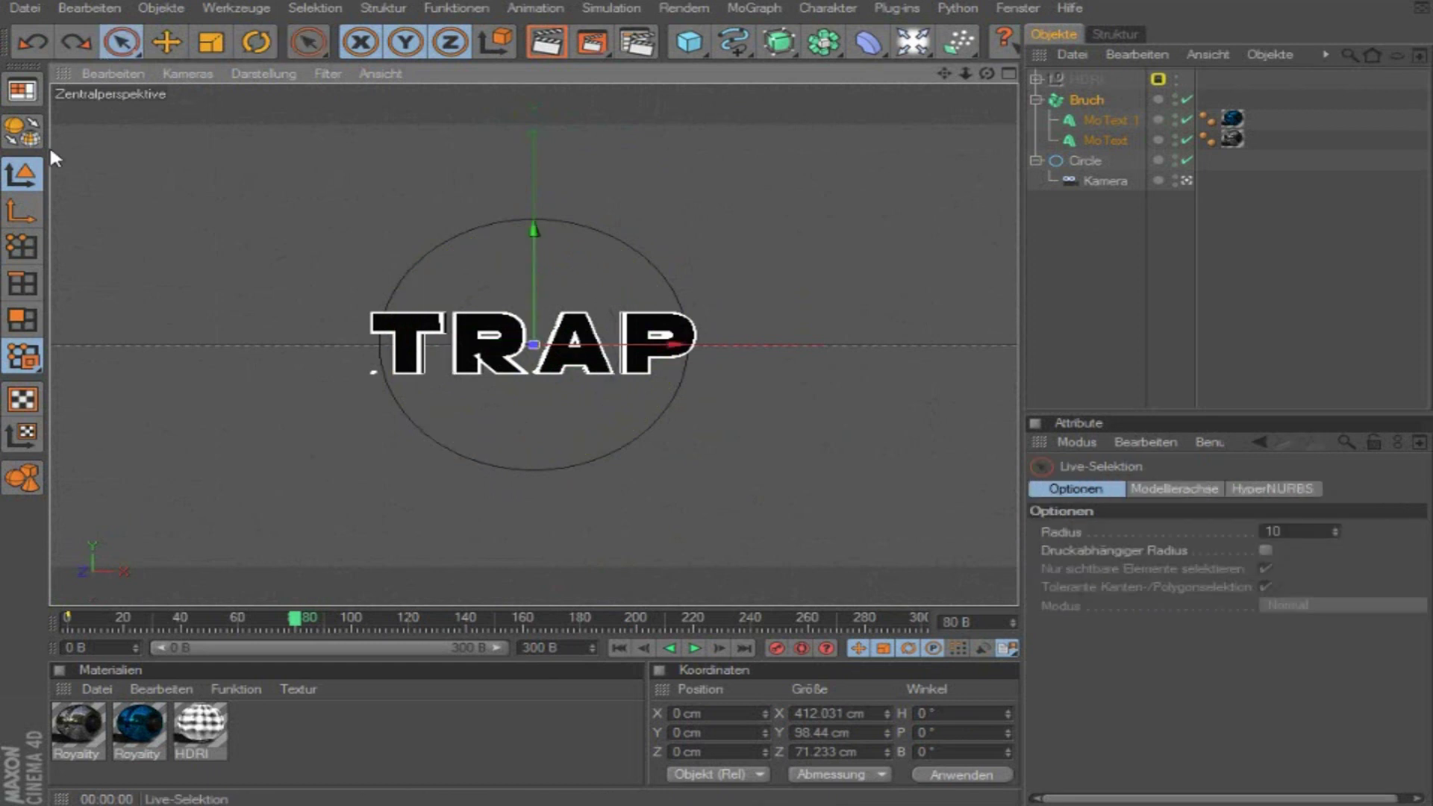
{"action": "left_click", "coordinate": [22, 204]}
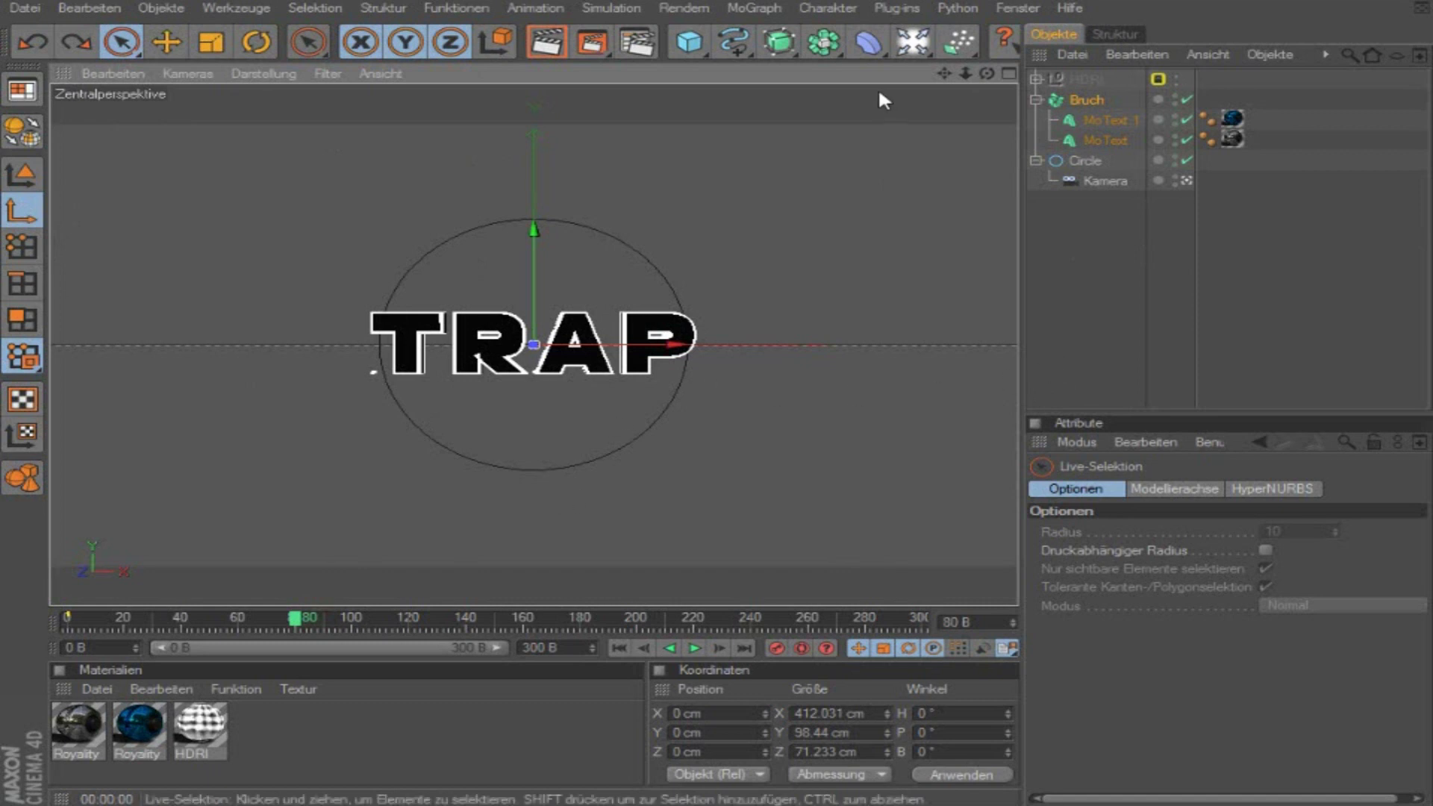
{"action": "left_click", "coordinate": [1011, 71]}
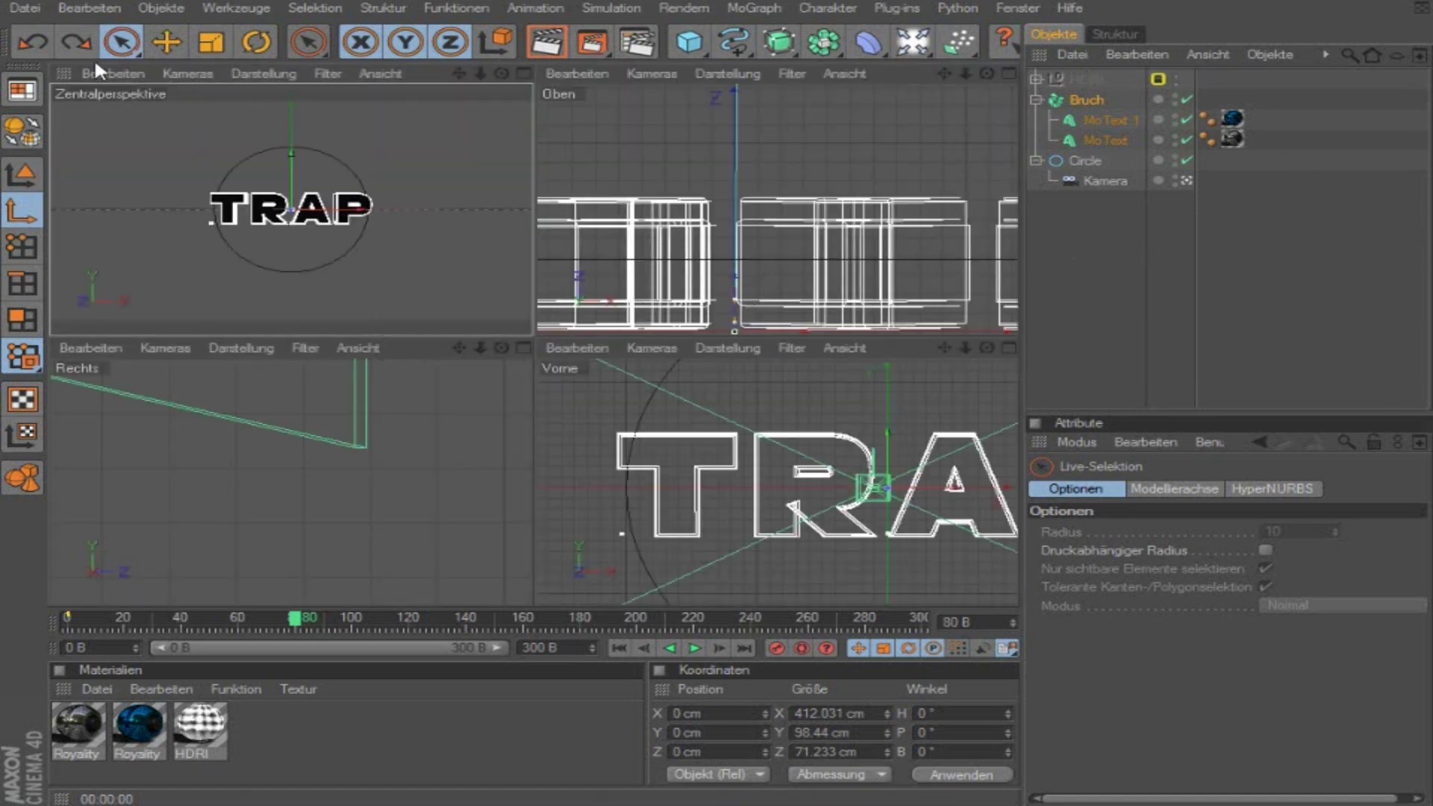
{"action": "left_click", "coordinate": [1091, 99]}
{"action": "left_click_drag", "start_coordinate": [738, 300], "coordinate": [737, 251]}
{"action": "scroll", "coordinate": [791, 254], "scroll_direction": "up", "scroll_amount": 5}
{"action": "left_click_drag", "start_coordinate": [711, 243], "coordinate": [709, 254]}
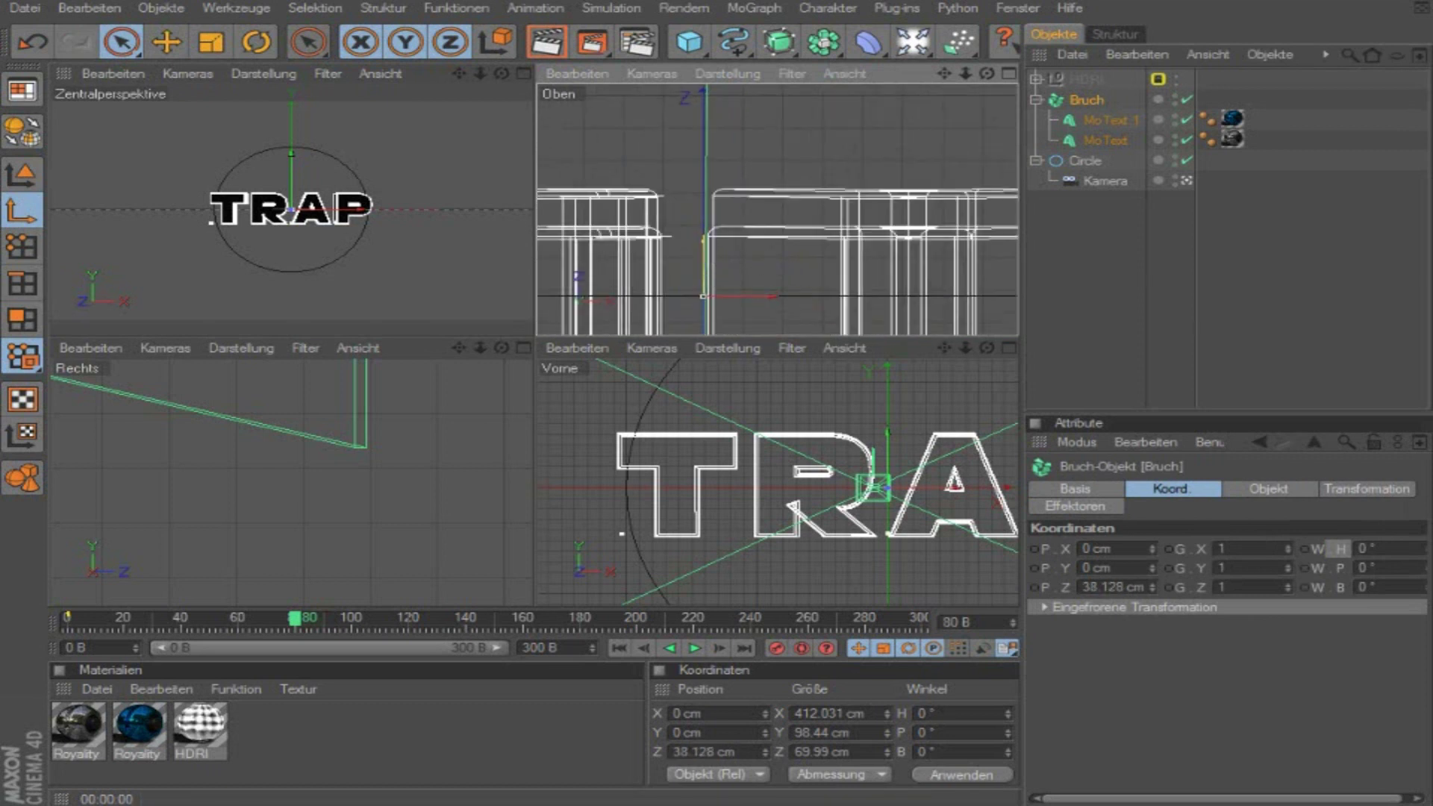
{"action": "left_click", "coordinate": [525, 72]}
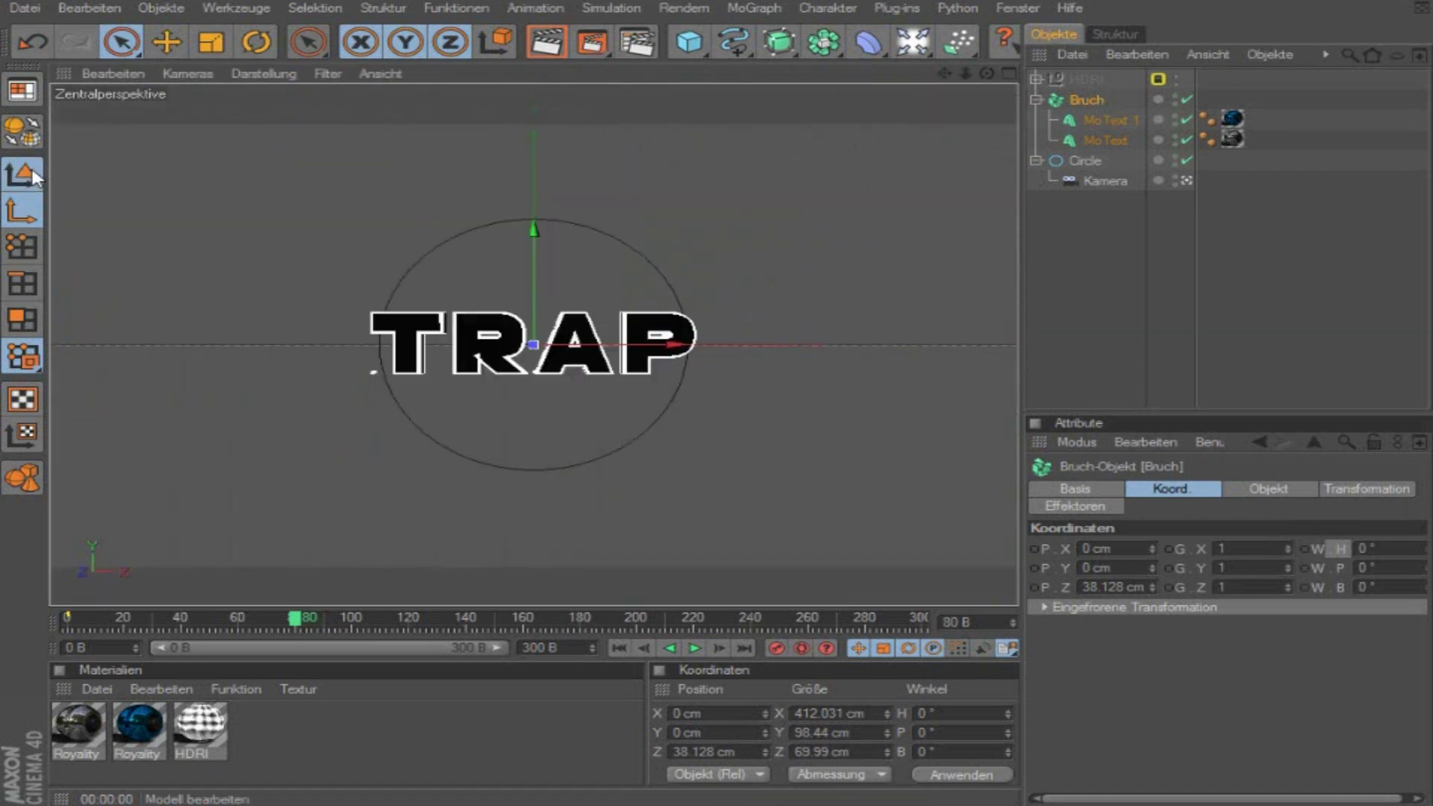
Step: Return to model mode with the Rotate tool and record a keyframe for the Bruch object at frame 80
{"action": "left_click", "coordinate": [256, 41]}
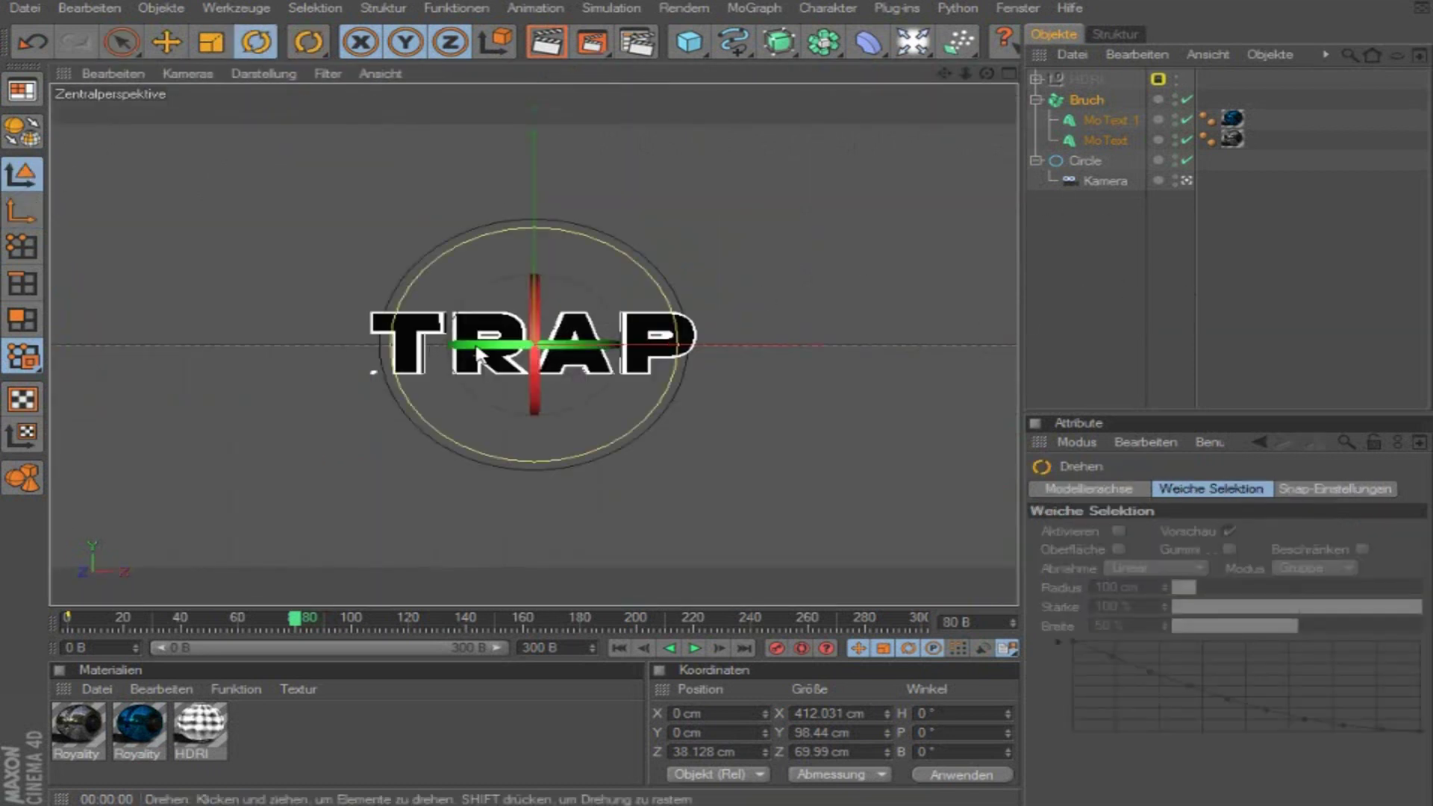
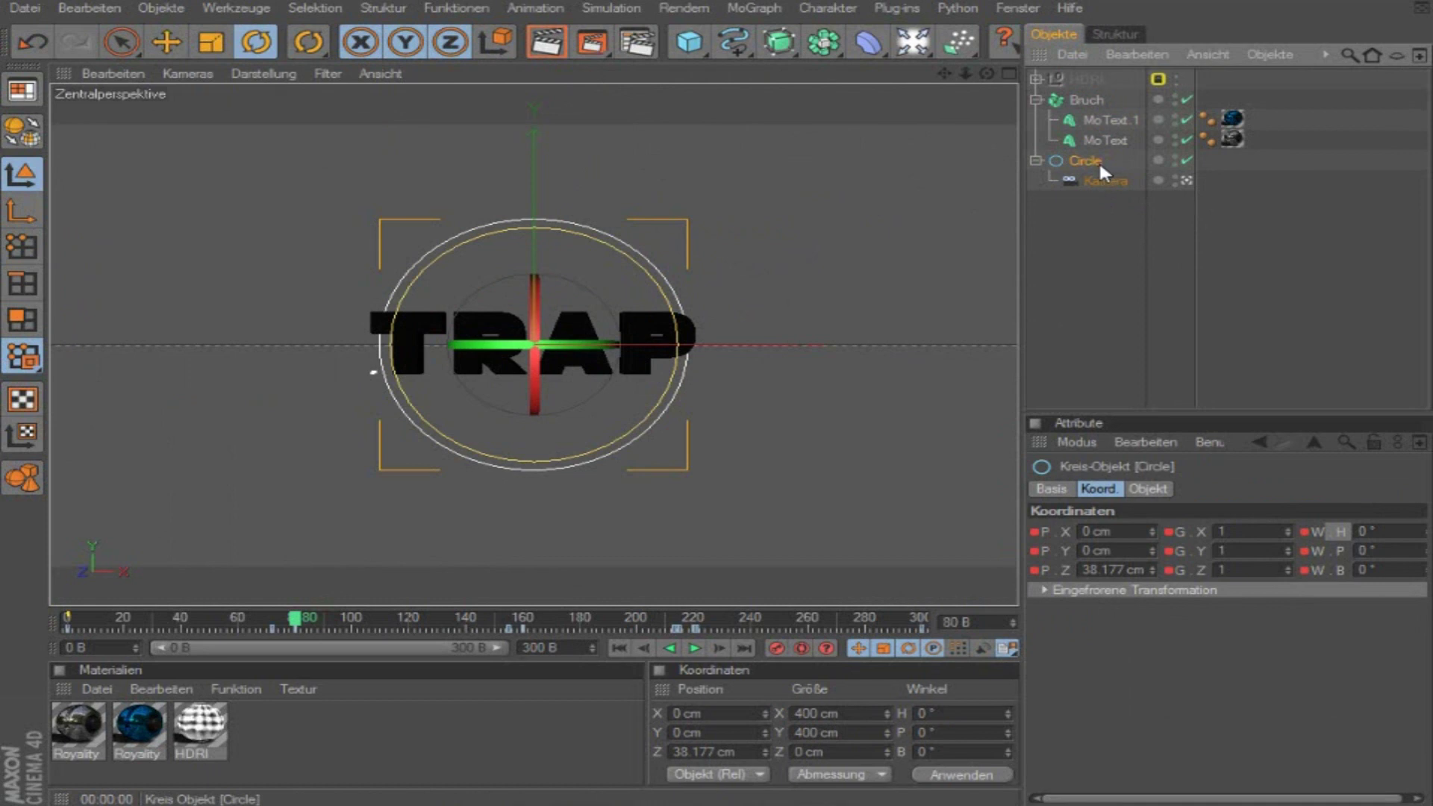
{"action": "left_click", "coordinate": [1085, 98]}
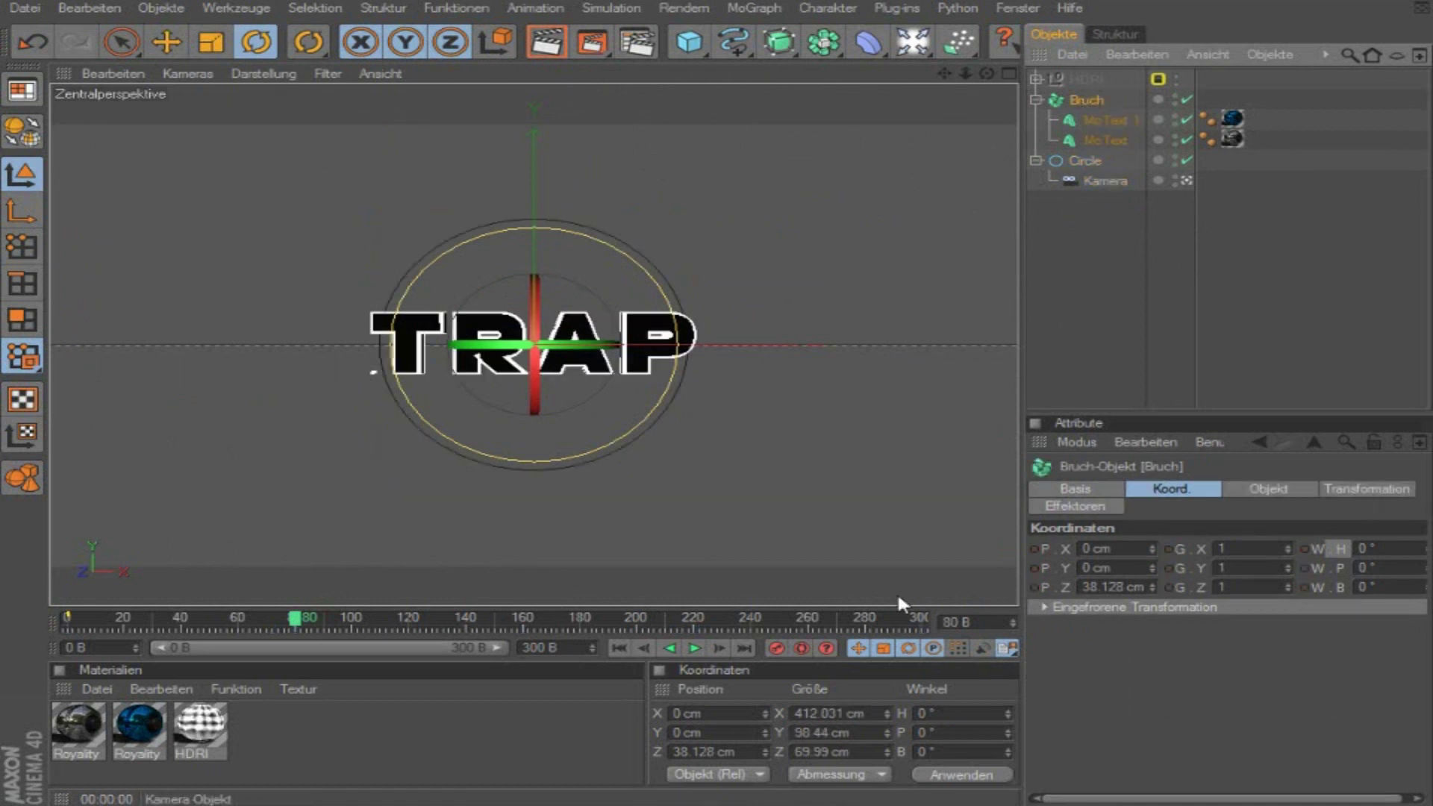
{"action": "left_click", "coordinate": [776, 649]}
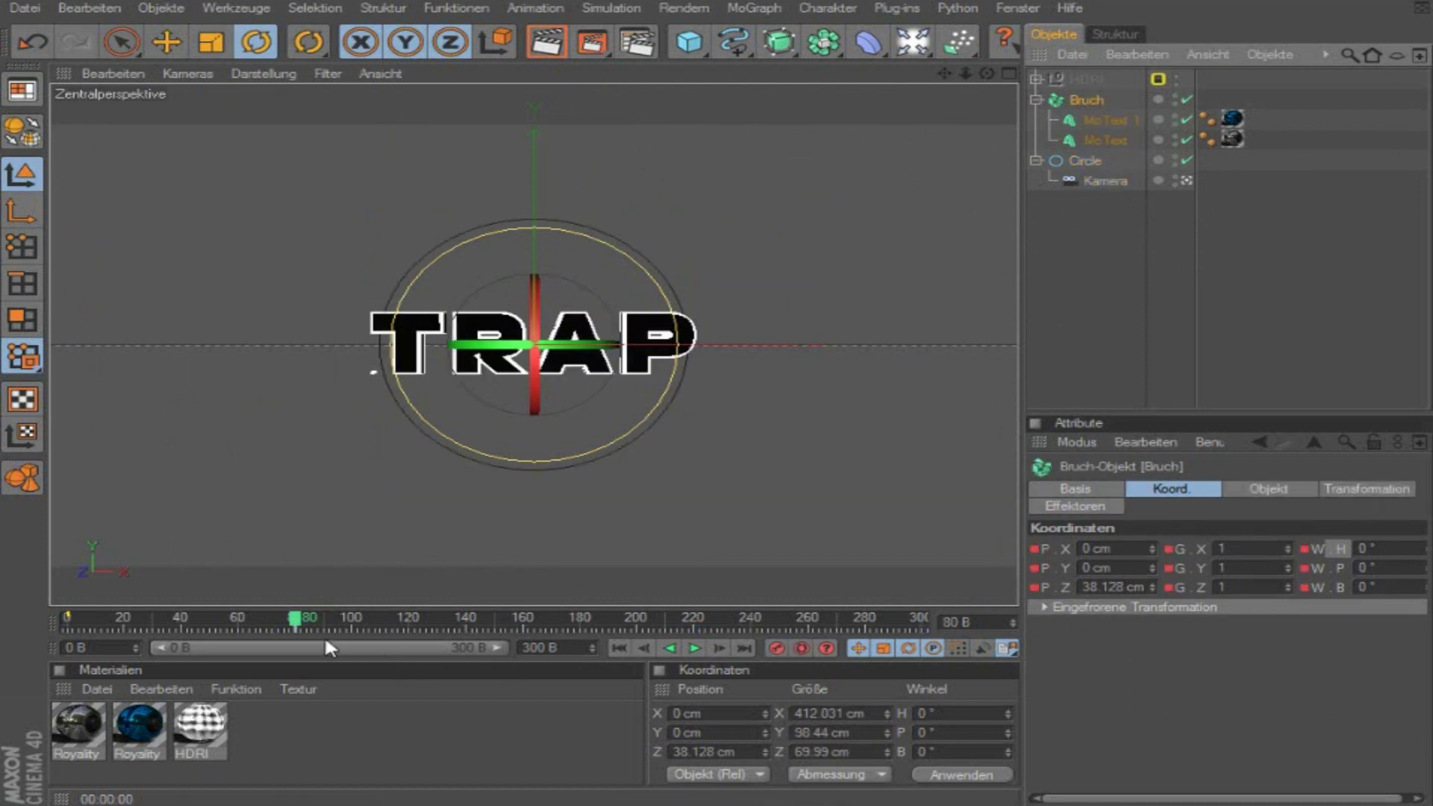
Step: At frame 0, rotate the Bruch object's pitch to about 440° and record a keyframe
{"action": "left_click", "coordinate": [67, 618]}
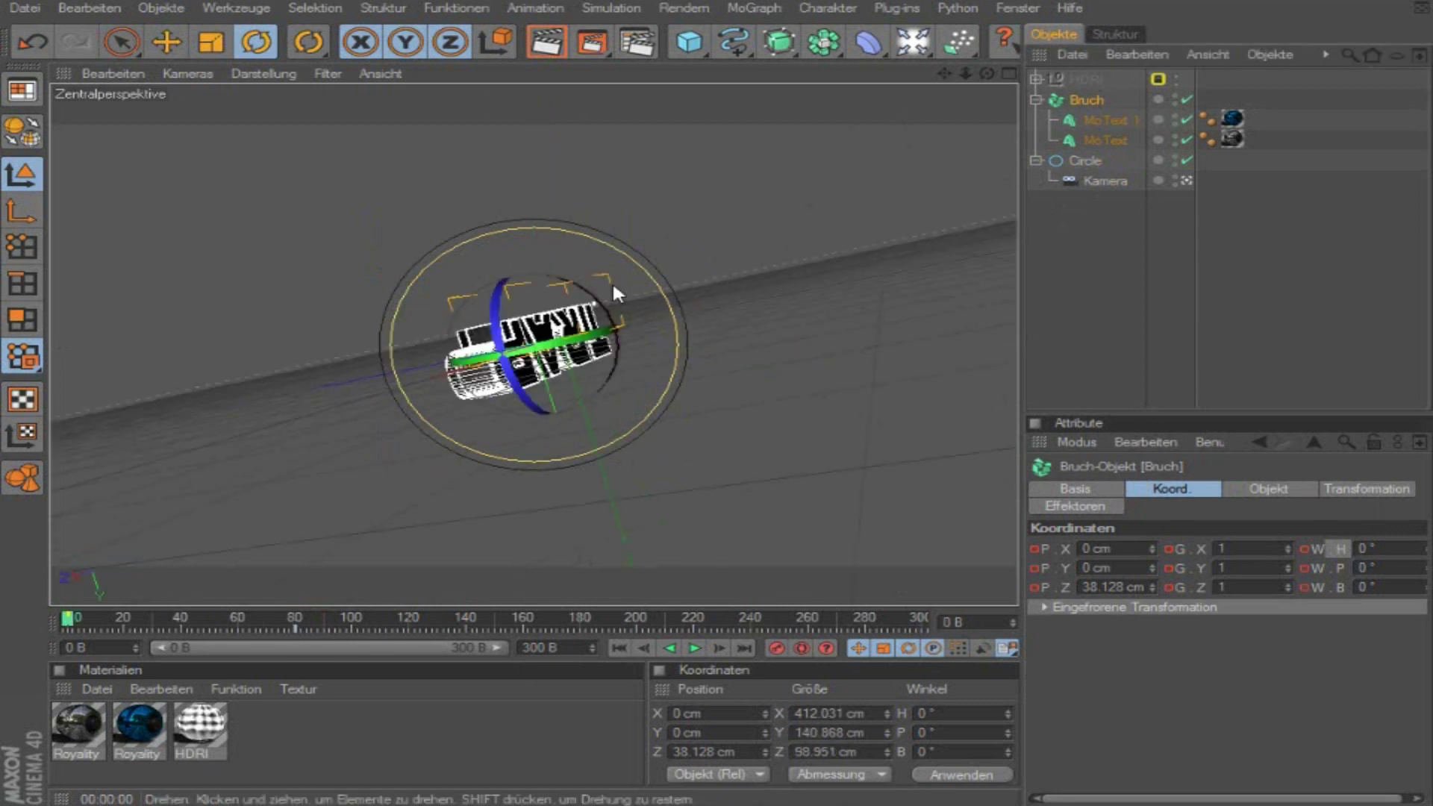
{"action": "mouse_move", "coordinate": [607, 302]}
{"action": "left_mouse_down"}
{"action": "mouse_move", "coordinate": [516, 276]}
{"action": "mouse_move", "coordinate": [655, 384]}
{"action": "mouse_move", "coordinate": [530, 274]}
{"action": "mouse_move", "coordinate": [567, 321]}
{"action": "left_mouse_up"}
{"action": "left_click", "coordinate": [778, 648]}
{"action": "mouse_move", "coordinate": [68, 620]}
{"action": "left_mouse_down"}
{"action": "mouse_move", "coordinate": [111, 617]}
{"action": "mouse_move", "coordinate": [196, 645]}
{"action": "mouse_move", "coordinate": [68, 620]}
{"action": "mouse_move", "coordinate": [307, 674]}
{"action": "mouse_move", "coordinate": [1, 692]}
{"action": "left_mouse_up"}
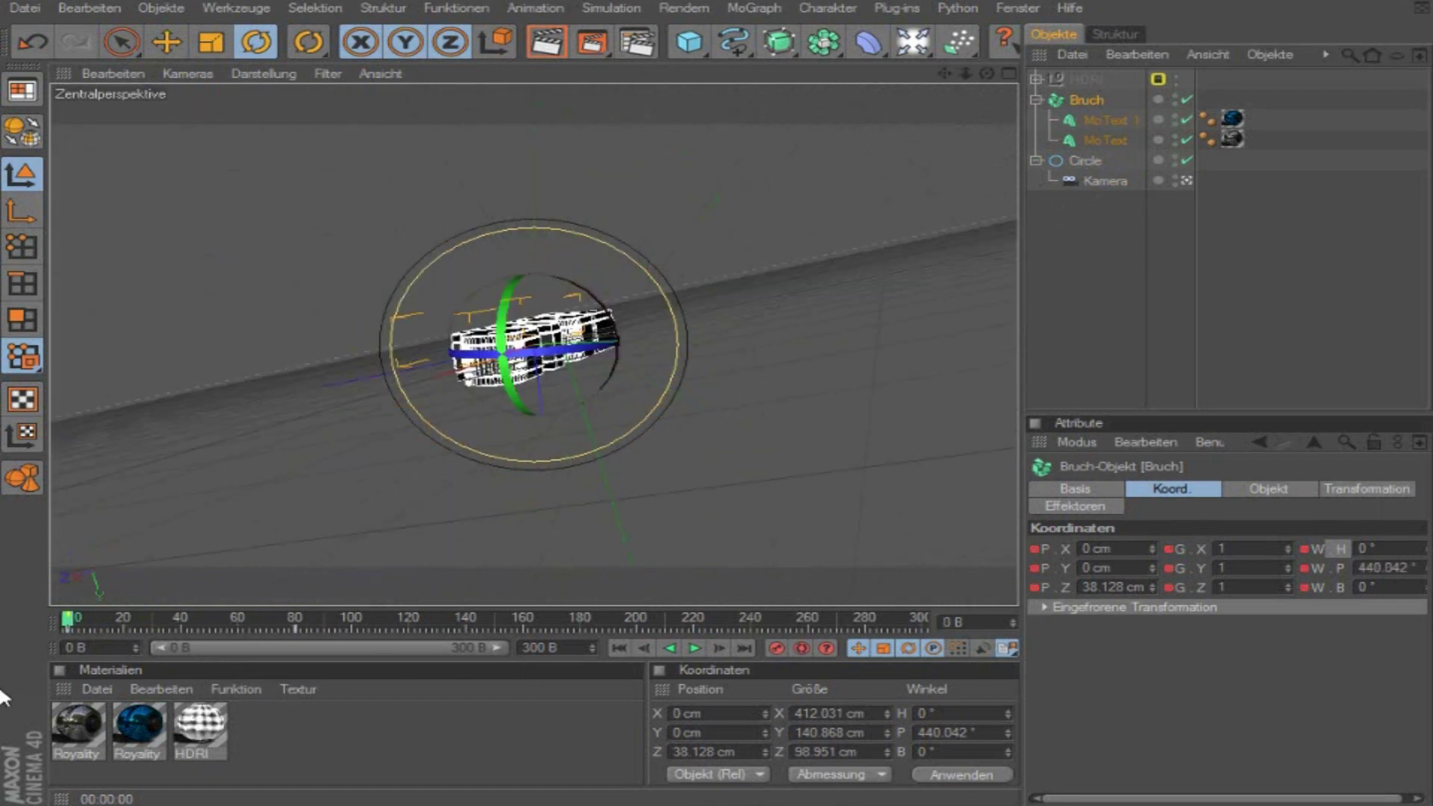
Step: Reverse the Bruch object's pitch angle to -440.042° and record the keyframe at frame 0 again
{"action": "left_click", "coordinate": [920, 733]}
{"action": "type", "text": "-"}
{"action": "key", "text": "Return"}
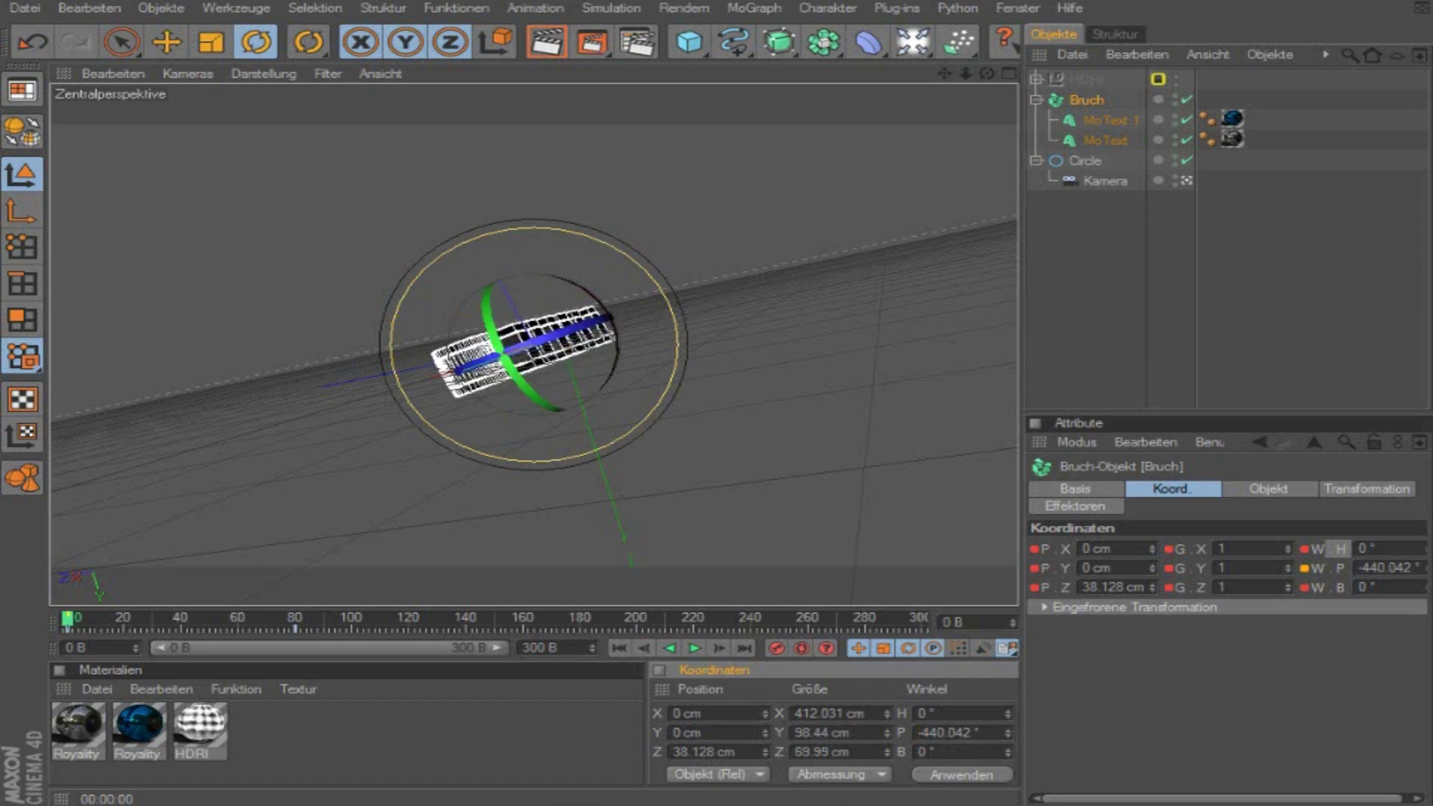
{"action": "left_click", "coordinate": [776, 647]}
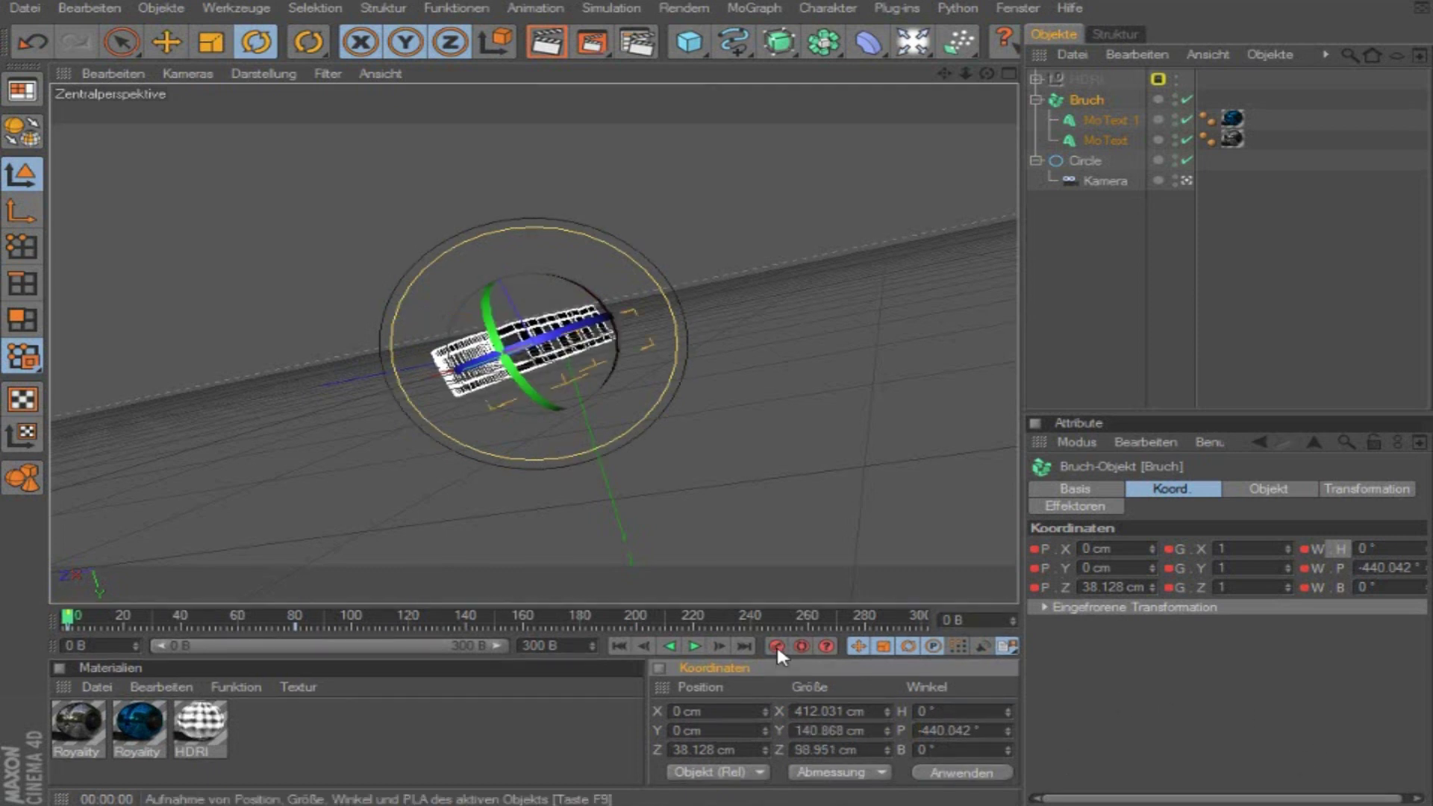
Step: Record a Bruch keyframe at frame 40 and move it along the timeline to about frame 72
{"action": "left_click_drag", "start_coordinate": [68, 617], "coordinate": [202, 625]}
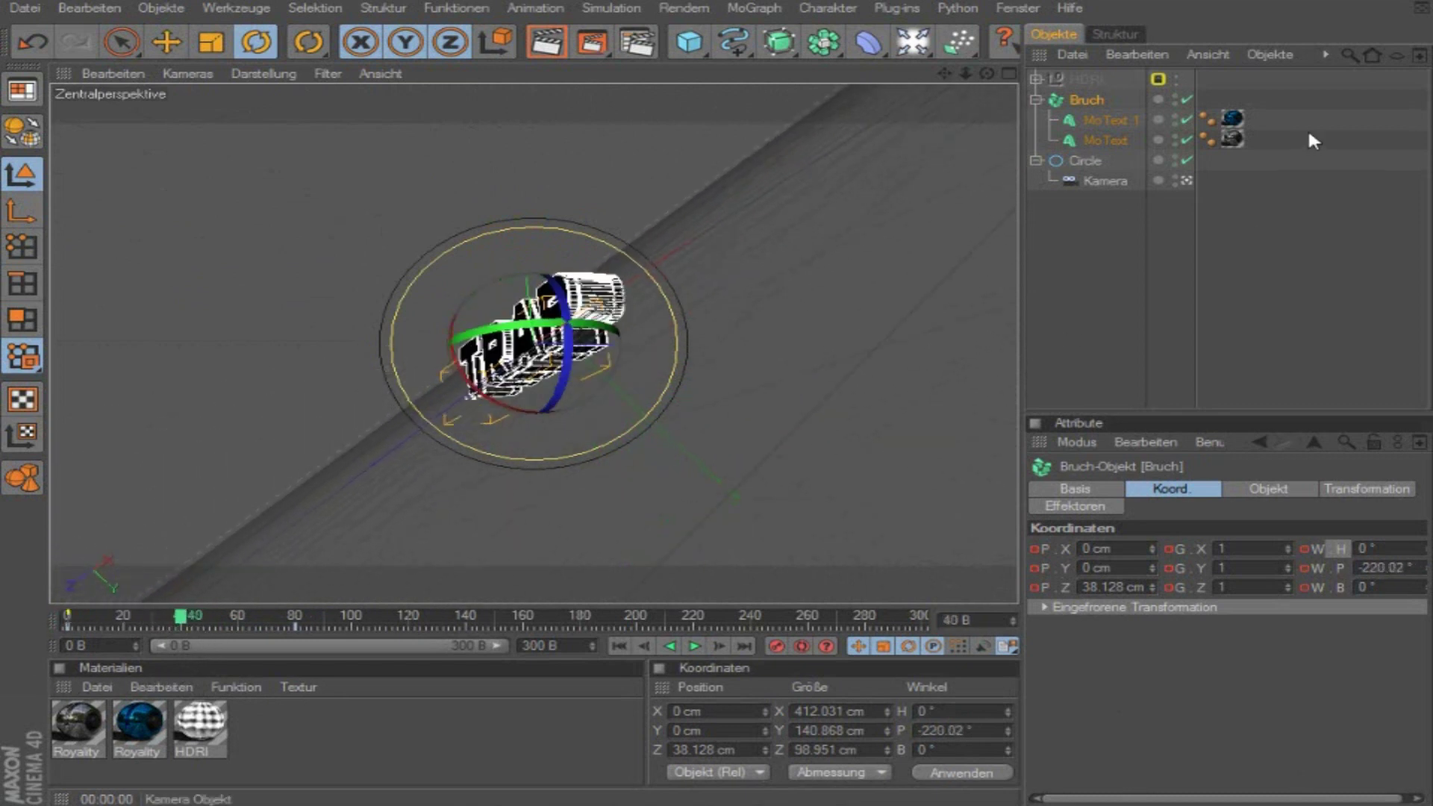
{"action": "left_click", "coordinate": [1097, 161]}
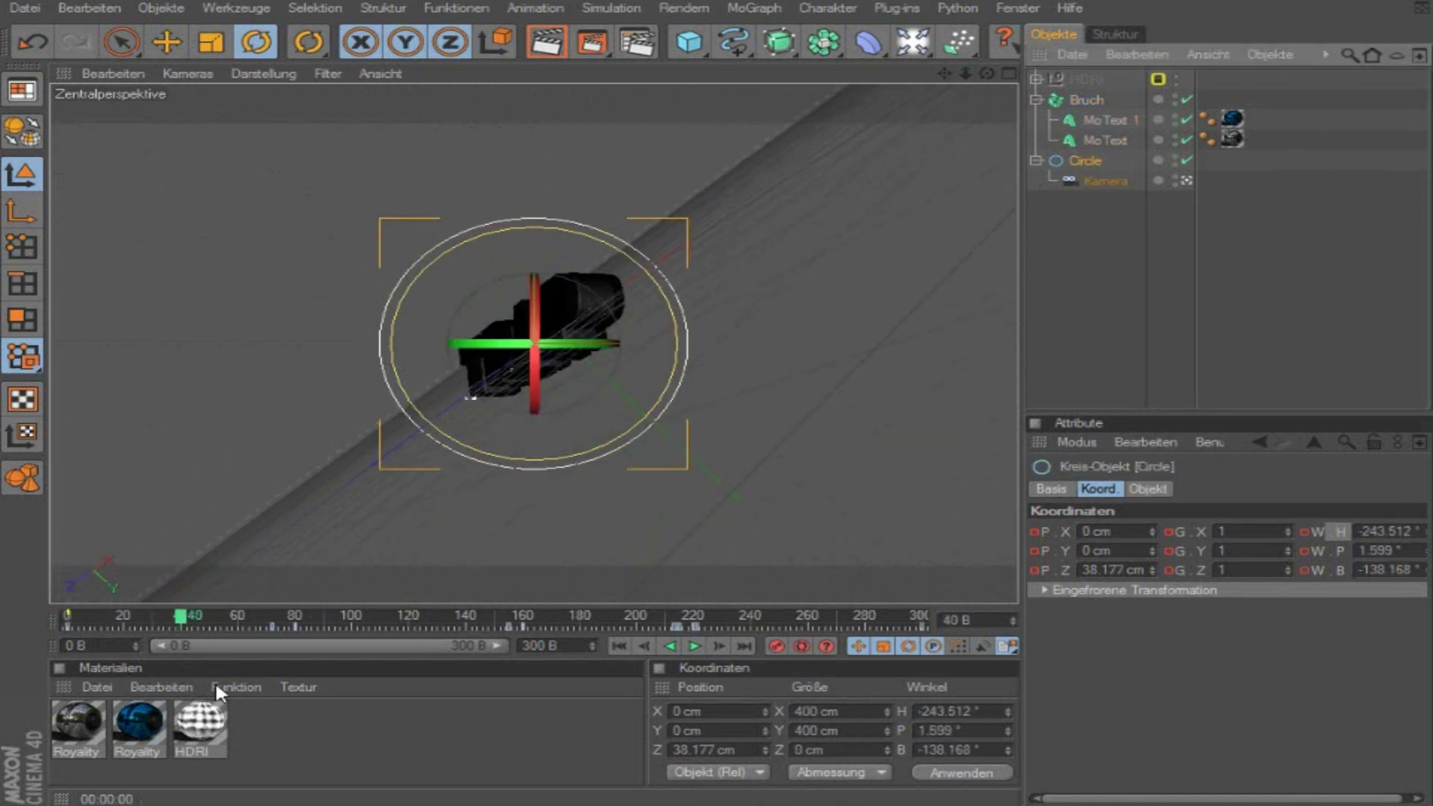
{"action": "left_click", "coordinate": [1086, 98]}
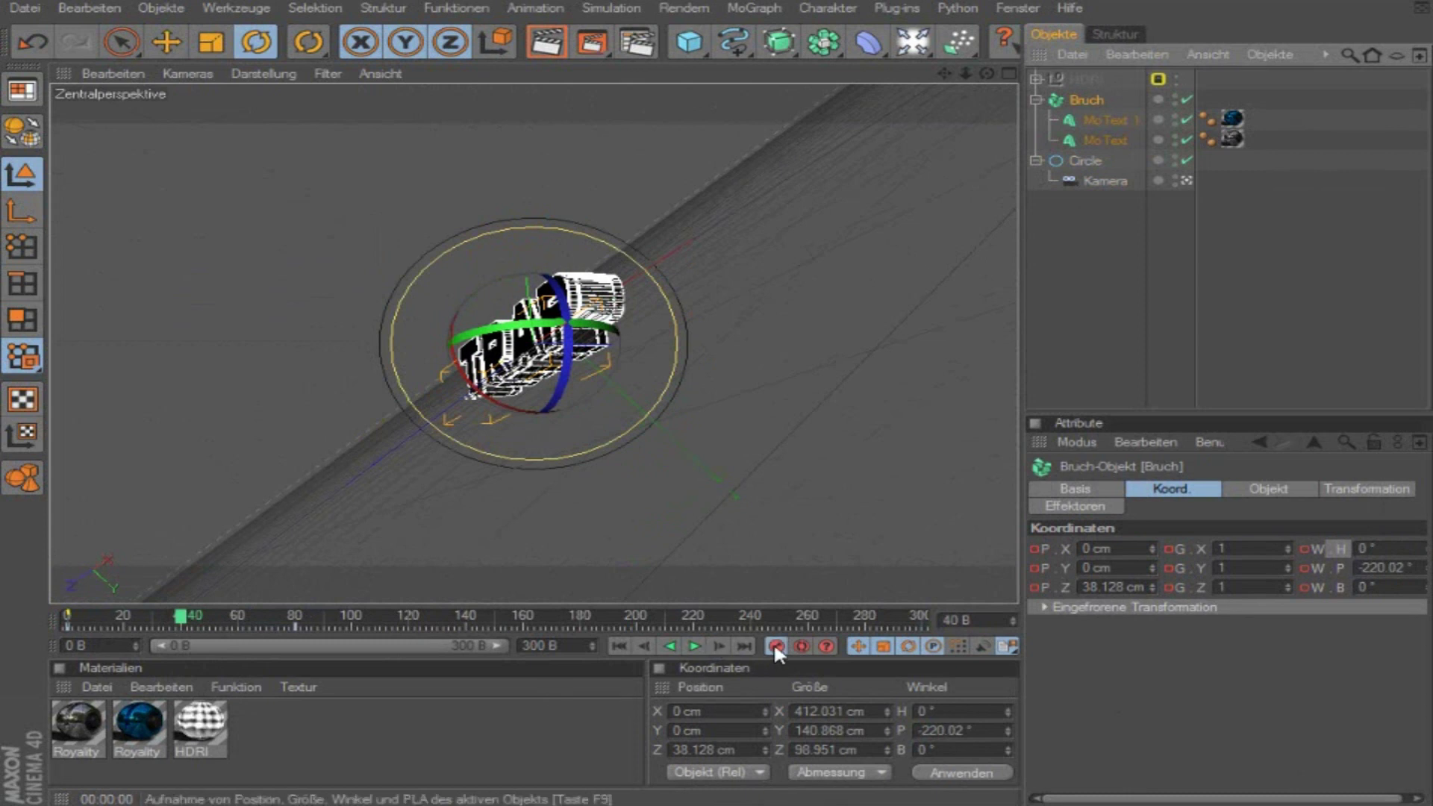
{"action": "left_click", "coordinate": [261, 618]}
{"action": "left_click_drag", "start_coordinate": [263, 619], "coordinate": [274, 622]}
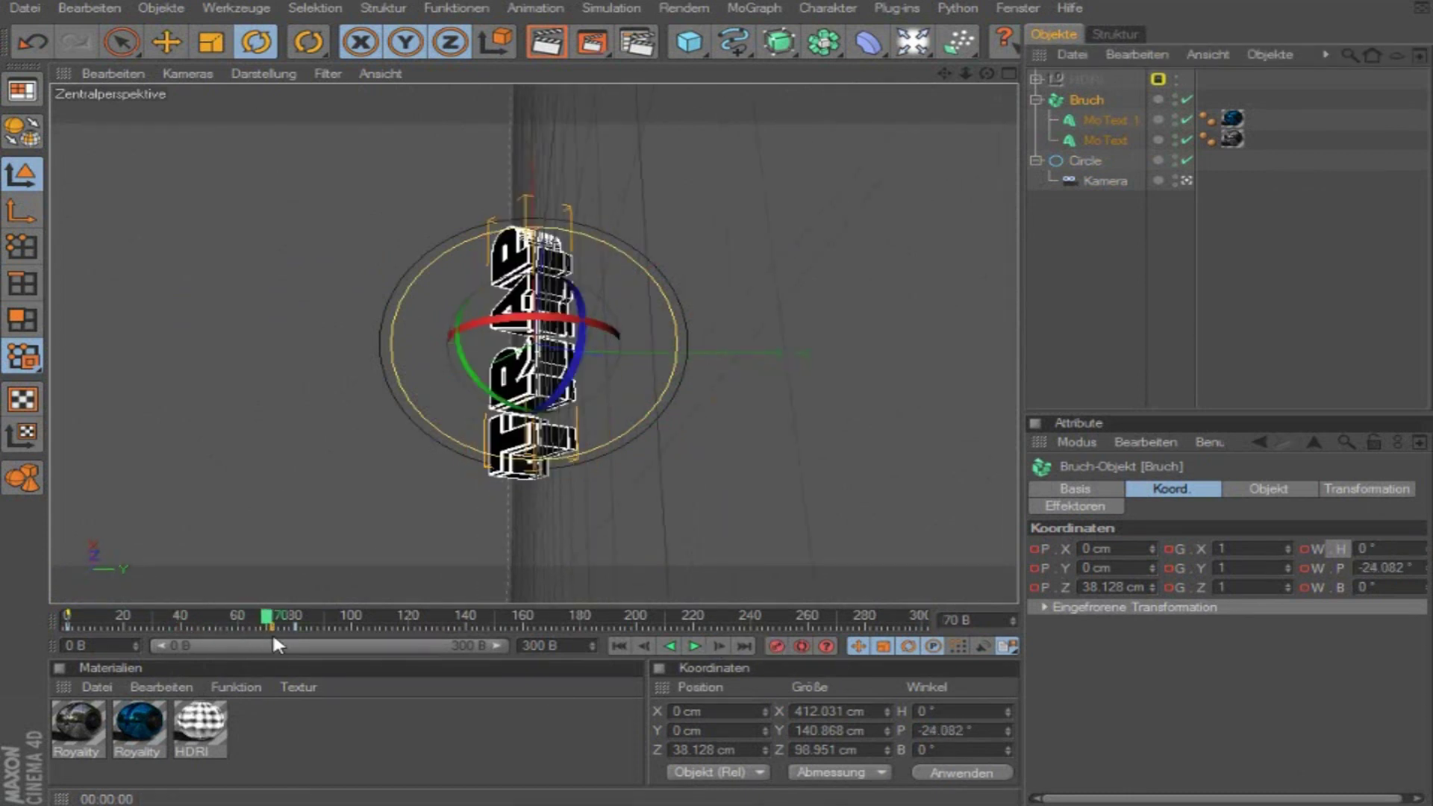
{"action": "left_click", "coordinate": [286, 627]}
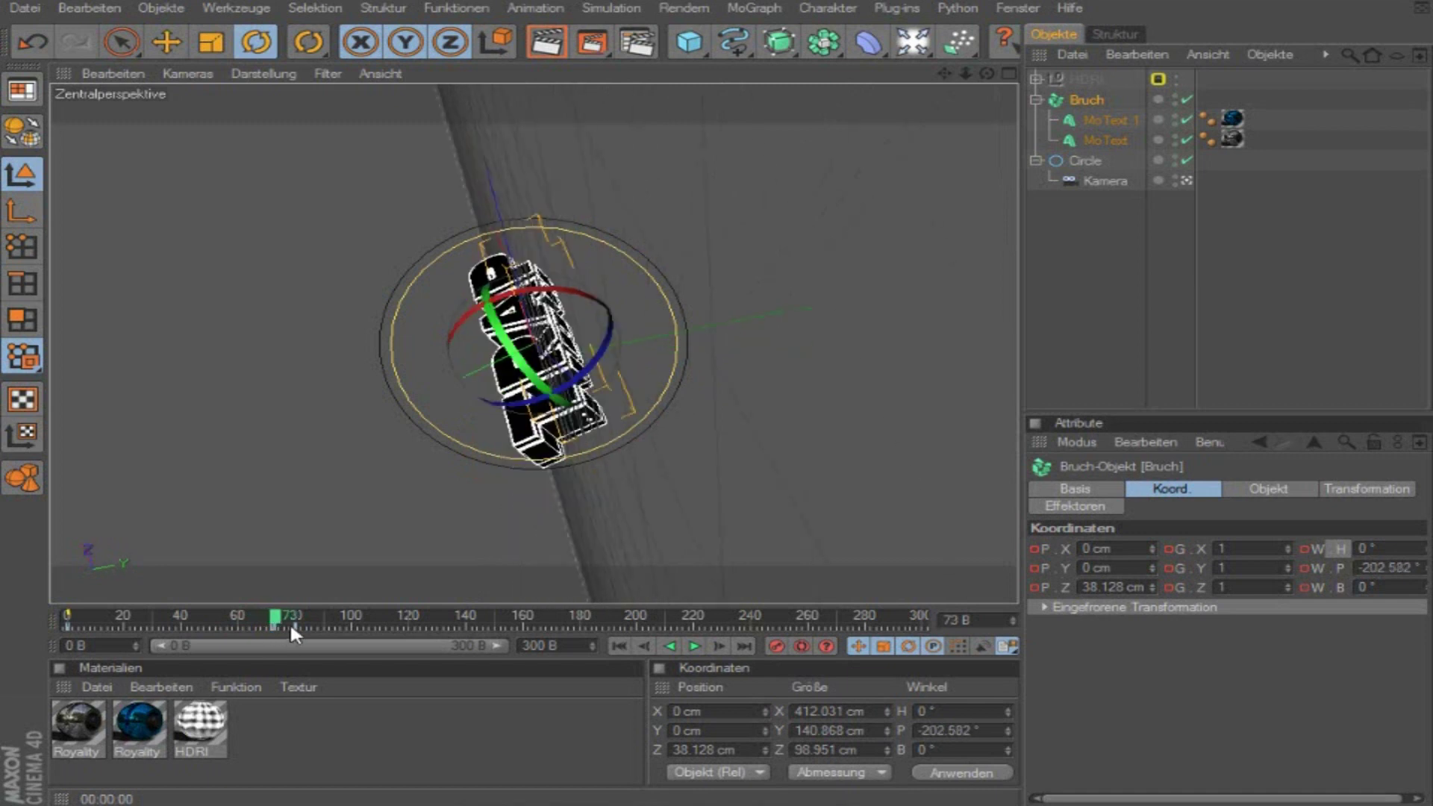
Step: Compare the Bruch key with the Circle's keyframes around frame 72 and scrub through the motion up to frame 86
{"action": "left_click", "coordinate": [1086, 161]}
{"action": "key", "text": "f"}
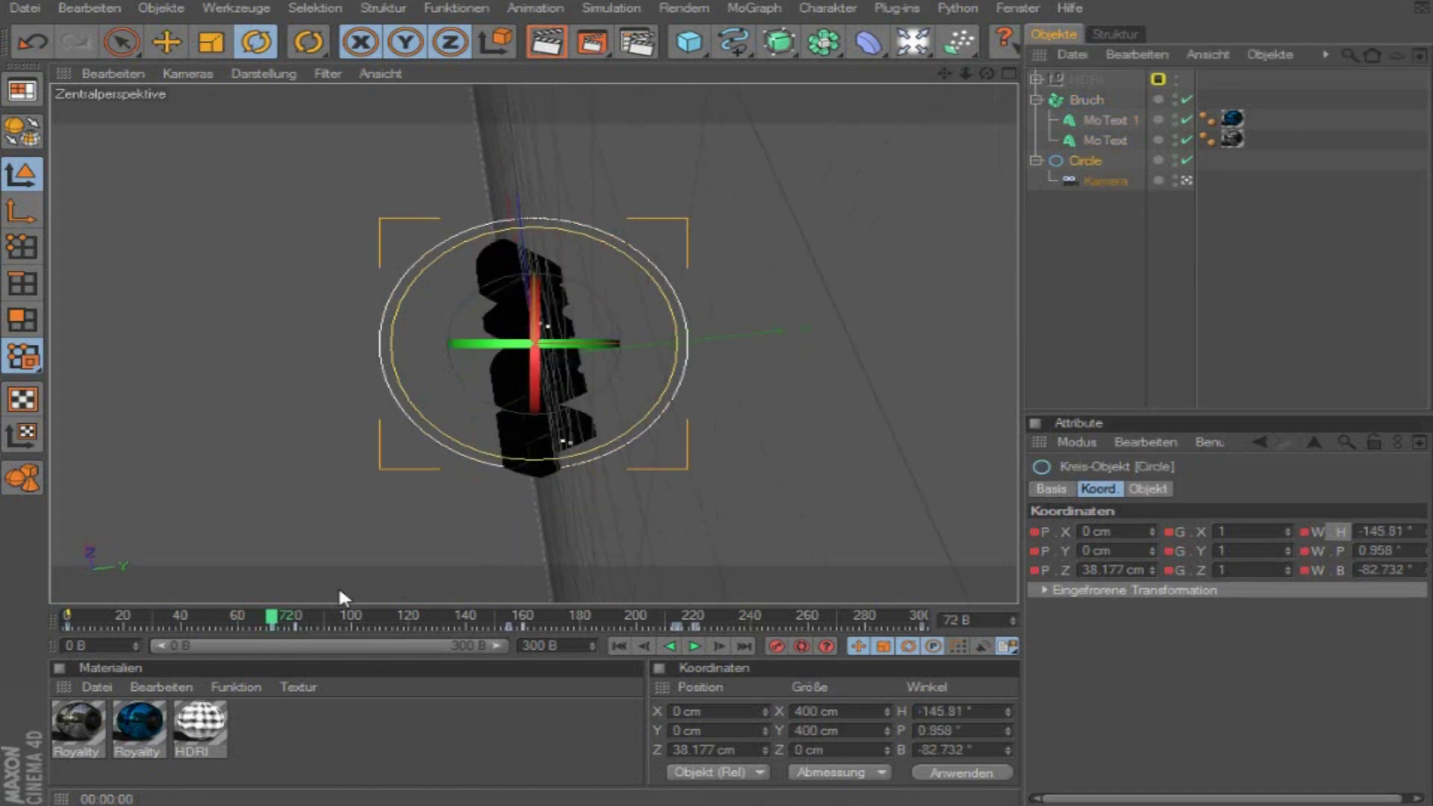
{"action": "left_click", "coordinate": [1087, 100]}
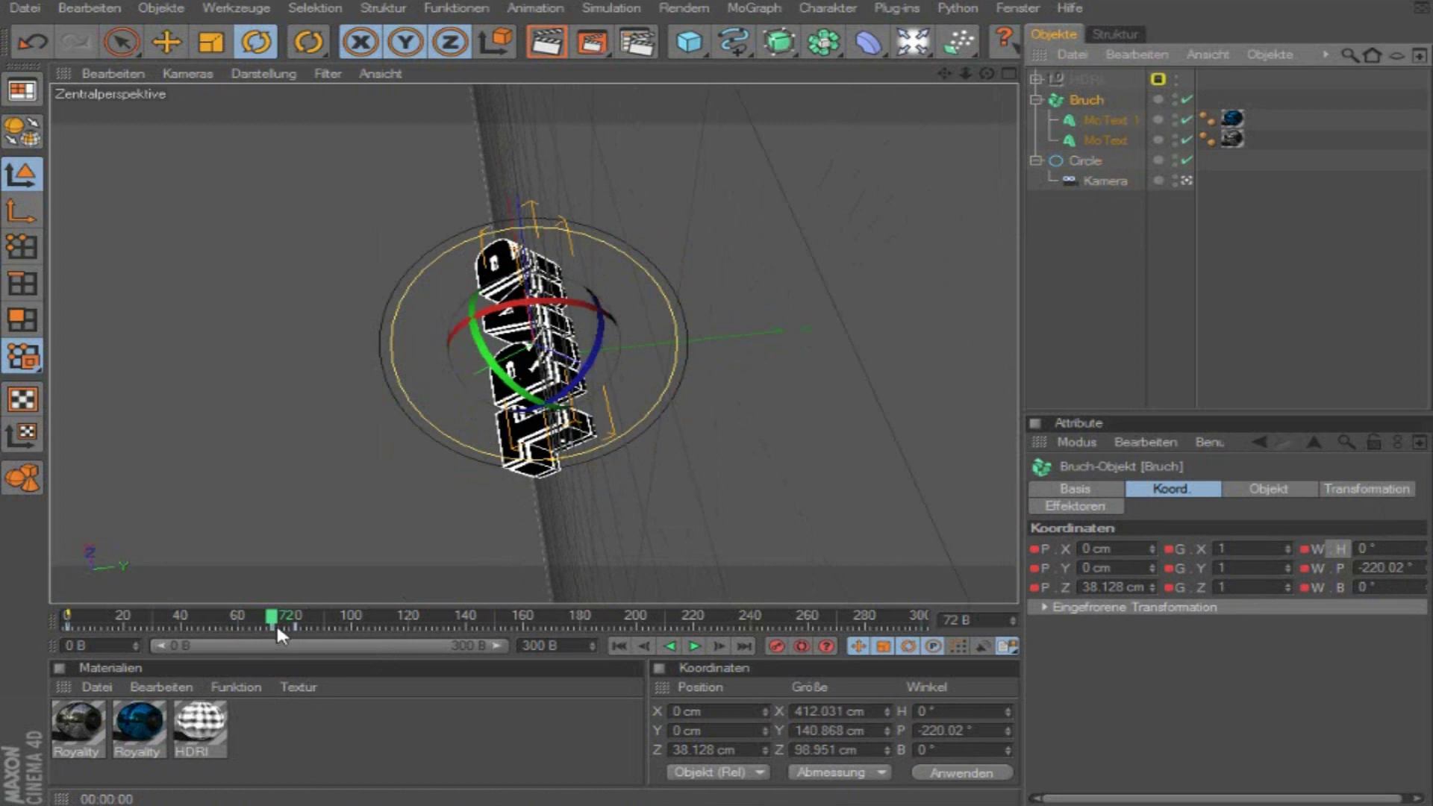
{"action": "left_click_drag", "start_coordinate": [498, 645], "coordinate": [308, 657]}
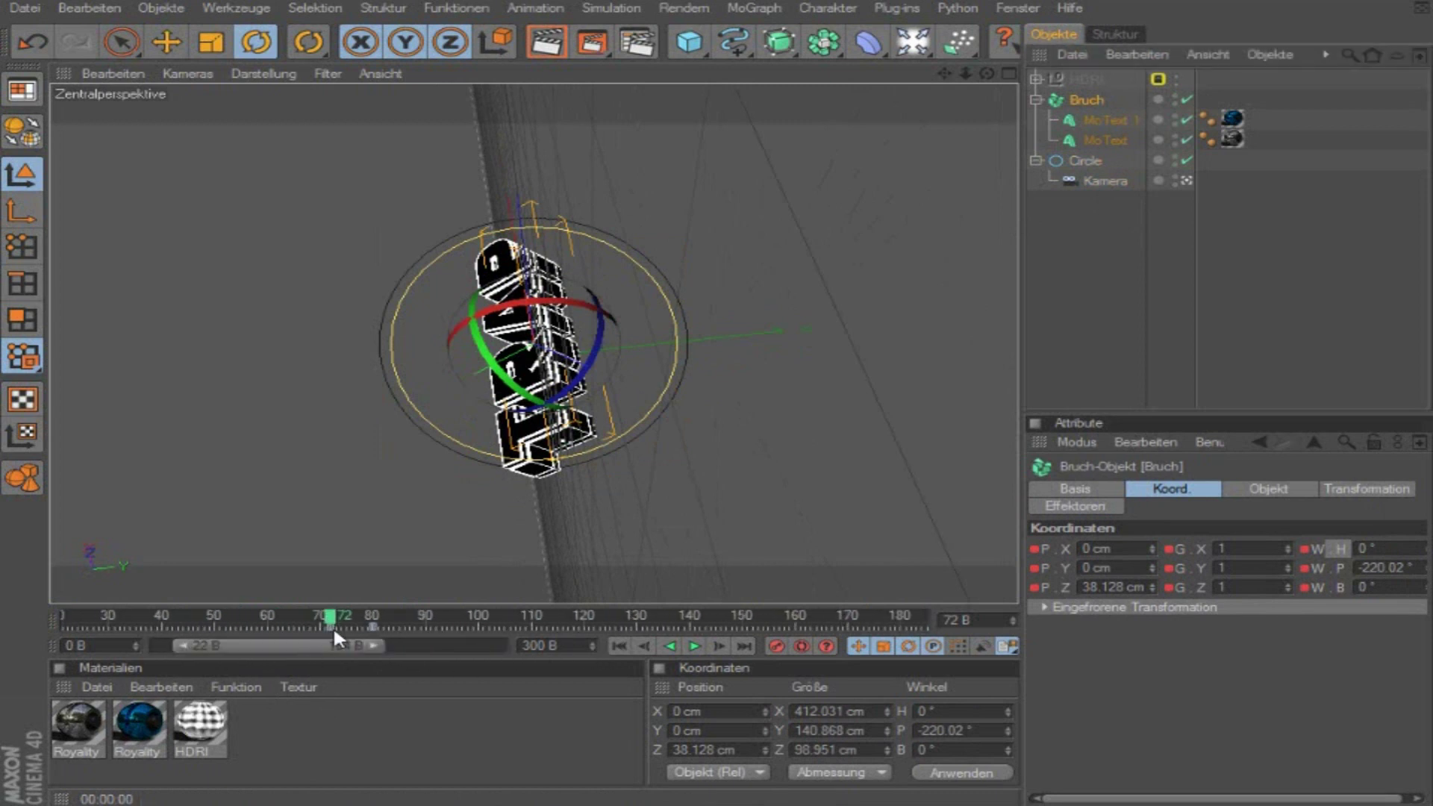
{"action": "left_click", "coordinate": [330, 628]}
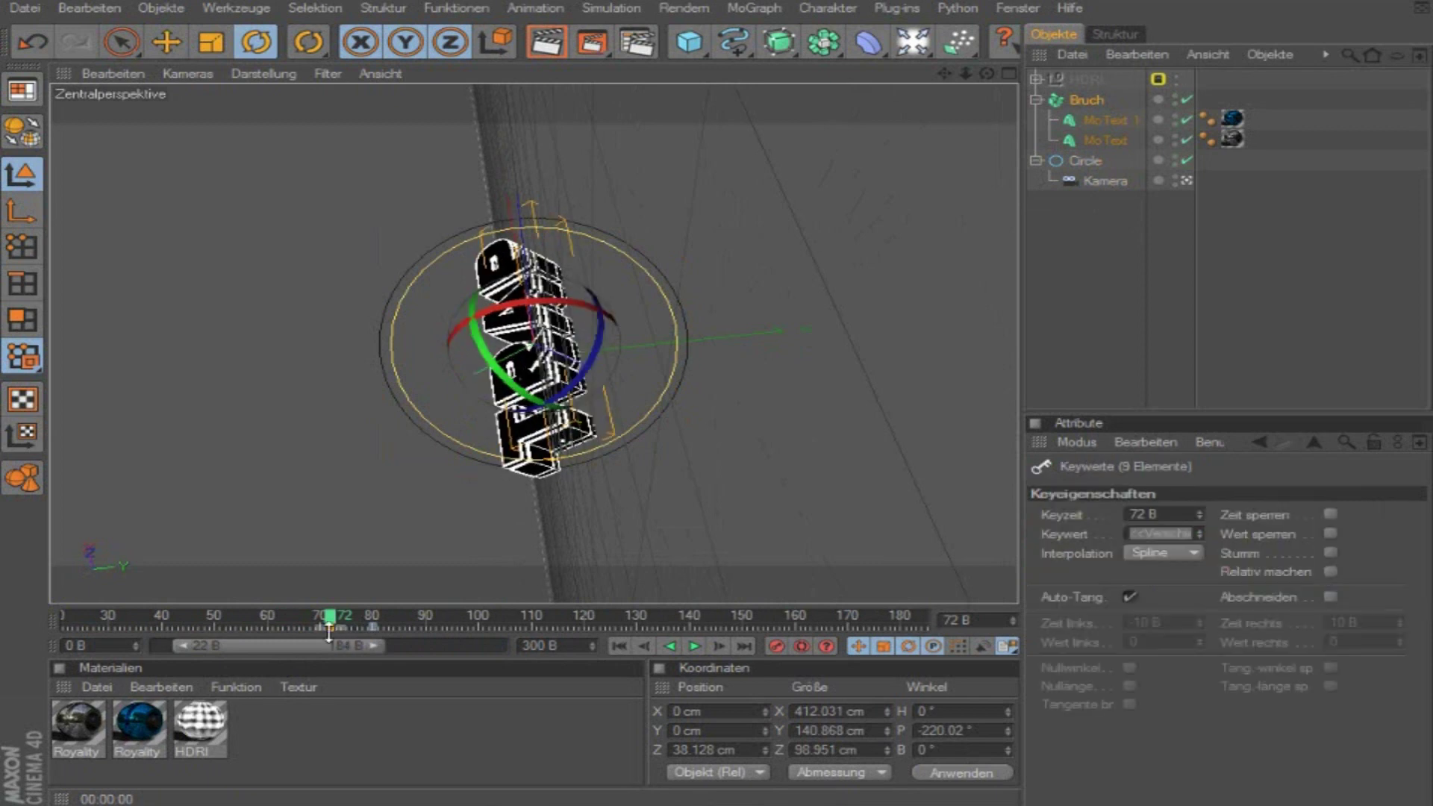
{"action": "left_click_drag", "start_coordinate": [235, 648], "coordinate": [8, 650]}
{"action": "left_click_drag", "start_coordinate": [360, 646], "coordinate": [507, 647]}
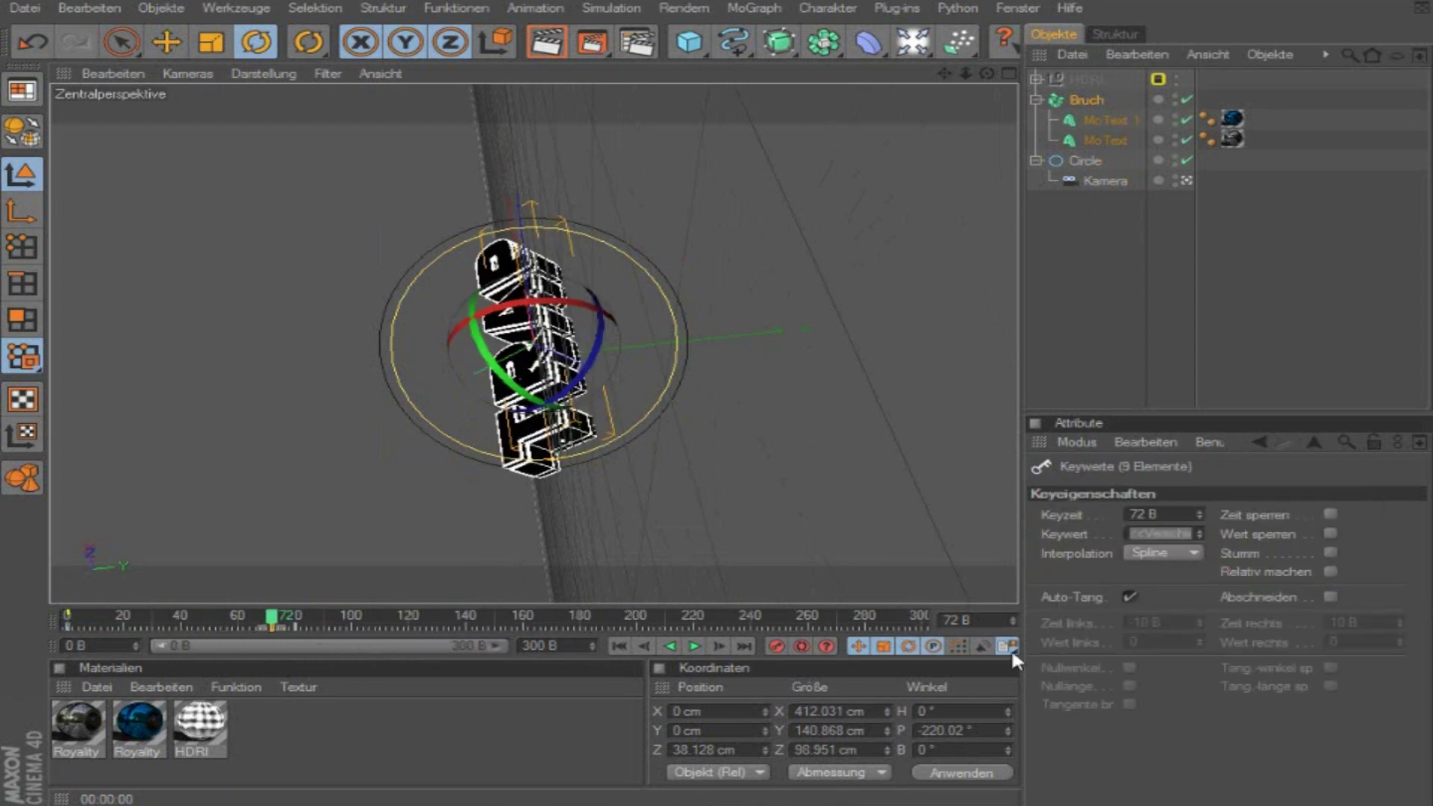
{"action": "mouse_move", "coordinate": [341, 619]}
{"action": "left_mouse_down"}
{"action": "mouse_move", "coordinate": [94, 616]}
{"action": "mouse_move", "coordinate": [311, 669]}
{"action": "left_mouse_up"}
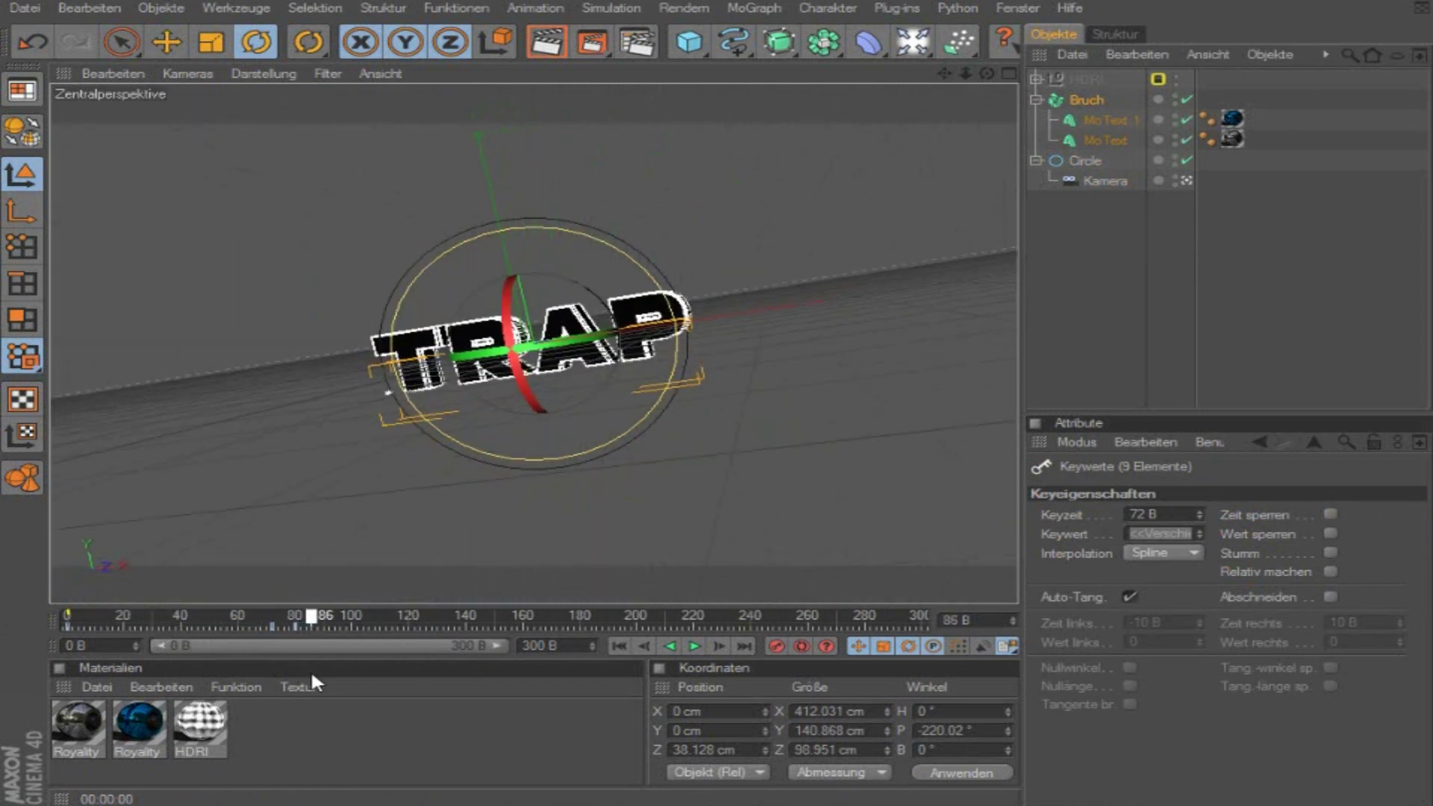
{"action": "left_click", "coordinate": [274, 621]}
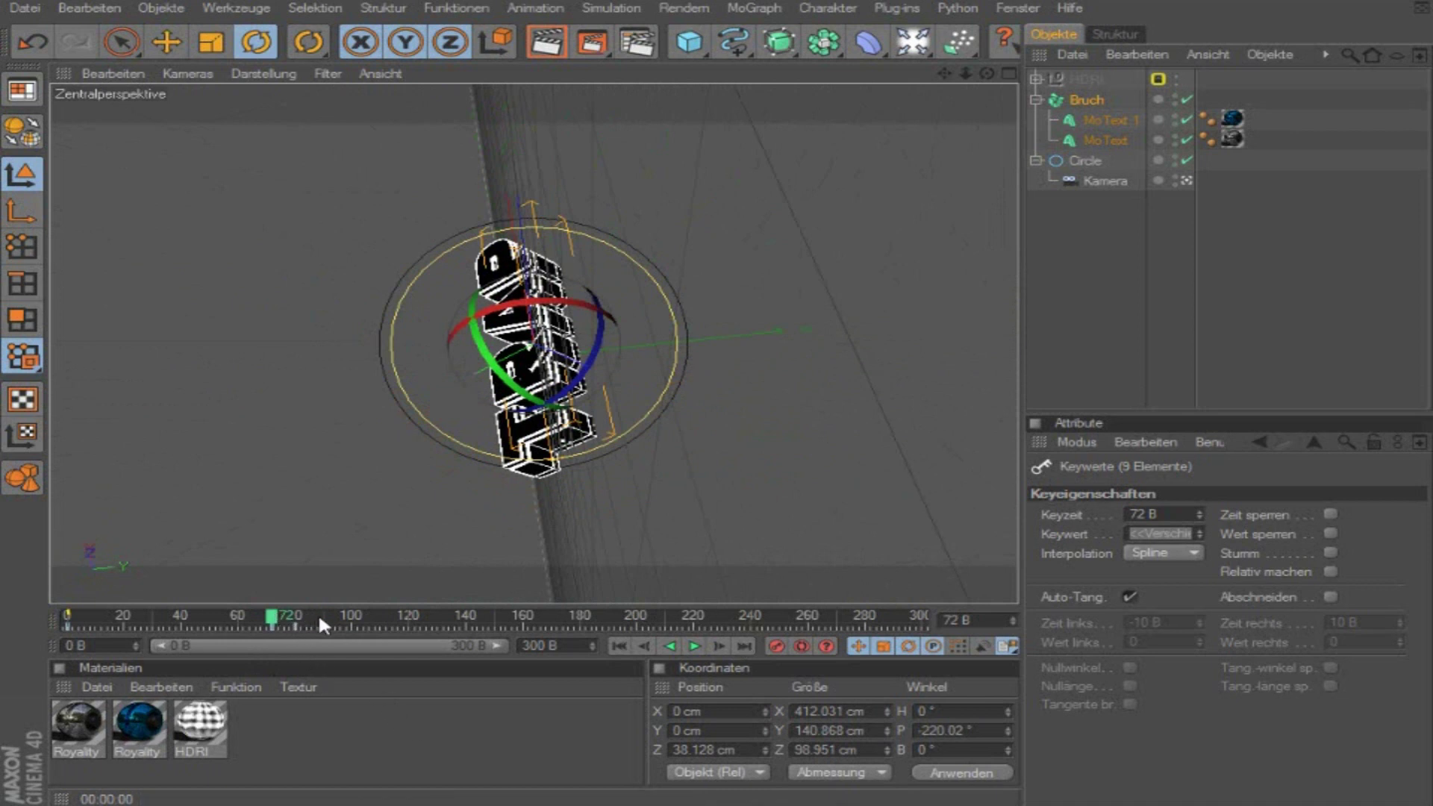
Step: Undo the Bruch keyframe added around frame 72
{"action": "key", "text": "ctrl+z"}
{"action": "key", "text": "ctrl+z"}
{"action": "key", "text": "ctrl+z"}
{"action": "key", "text": "ctrl+z"}
Step: Record a Bruch keyframe at frame 55, move it to about frame 72, and scrub past frame 80 to check the rotation
{"action": "mouse_move", "coordinate": [196, 614]}
{"action": "left_mouse_down"}
{"action": "mouse_move", "coordinate": [119, 618]}
{"action": "mouse_move", "coordinate": [213, 628]}
{"action": "mouse_move", "coordinate": [194, 639]}
{"action": "mouse_move", "coordinate": [224, 617]}
{"action": "left_mouse_up"}
{"action": "left_click", "coordinate": [778, 646]}
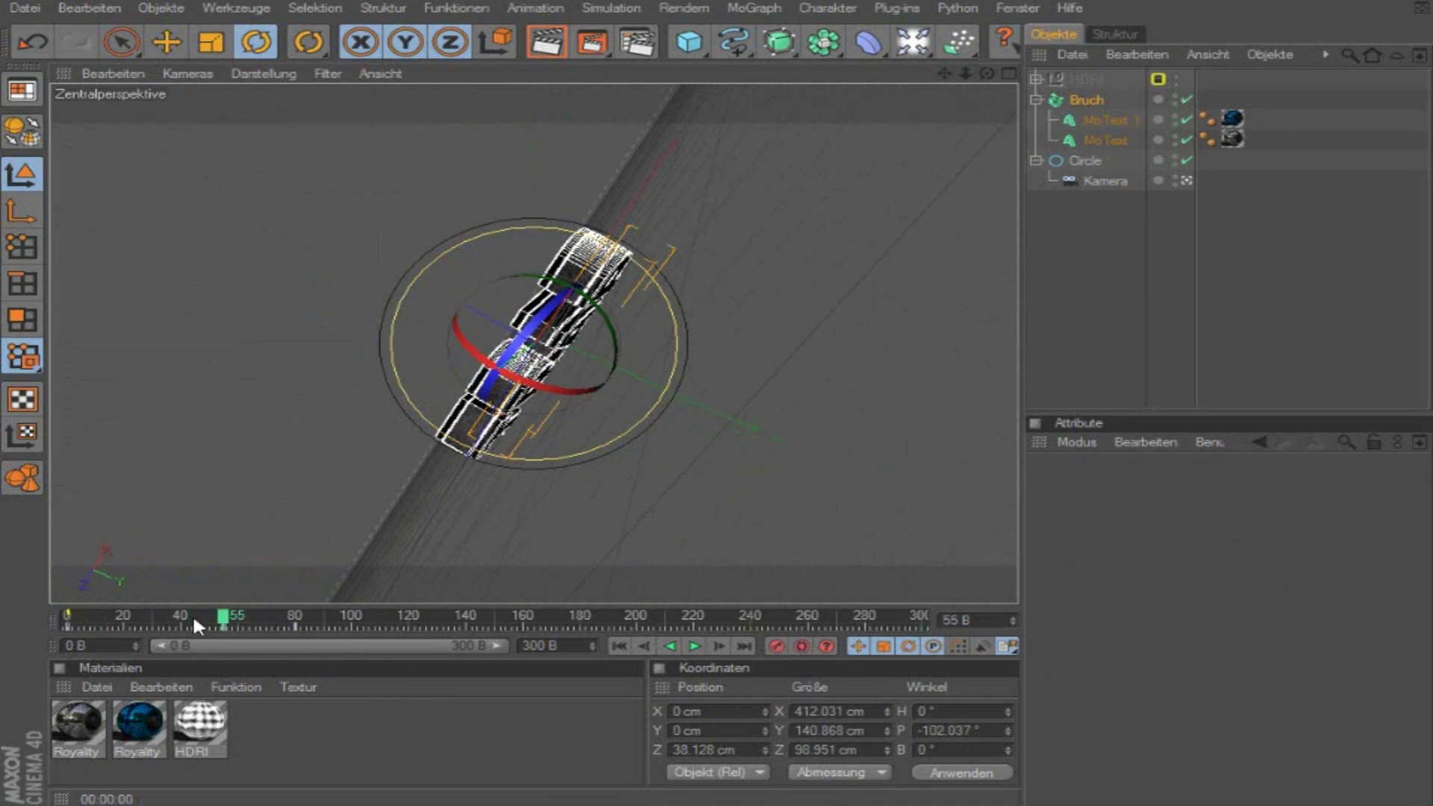
{"action": "left_click_drag", "start_coordinate": [230, 631], "coordinate": [272, 627]}
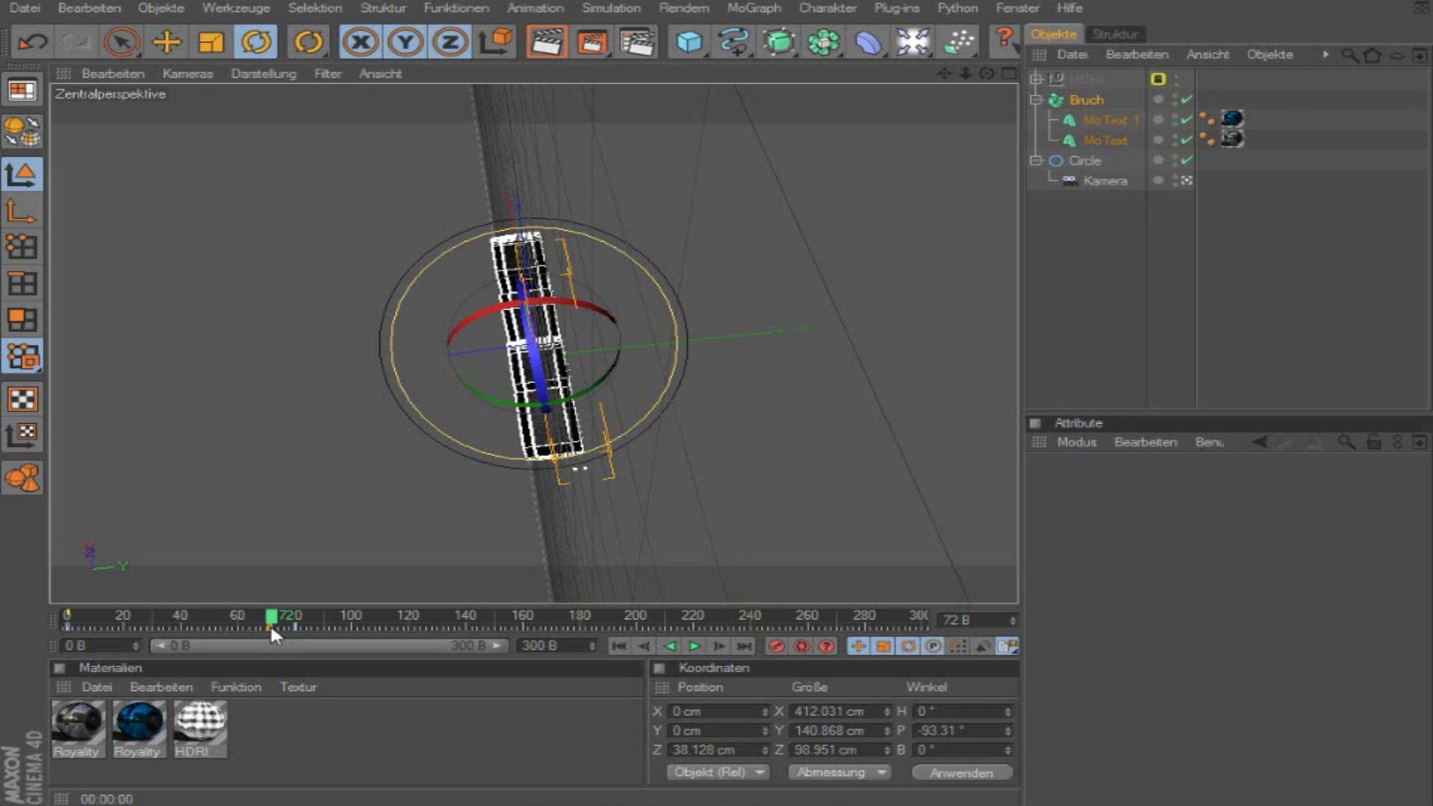
{"action": "mouse_move", "coordinate": [273, 625]}
{"action": "left_mouse_down"}
{"action": "mouse_move", "coordinate": [105, 623]}
{"action": "mouse_move", "coordinate": [304, 676]}
{"action": "left_mouse_up"}
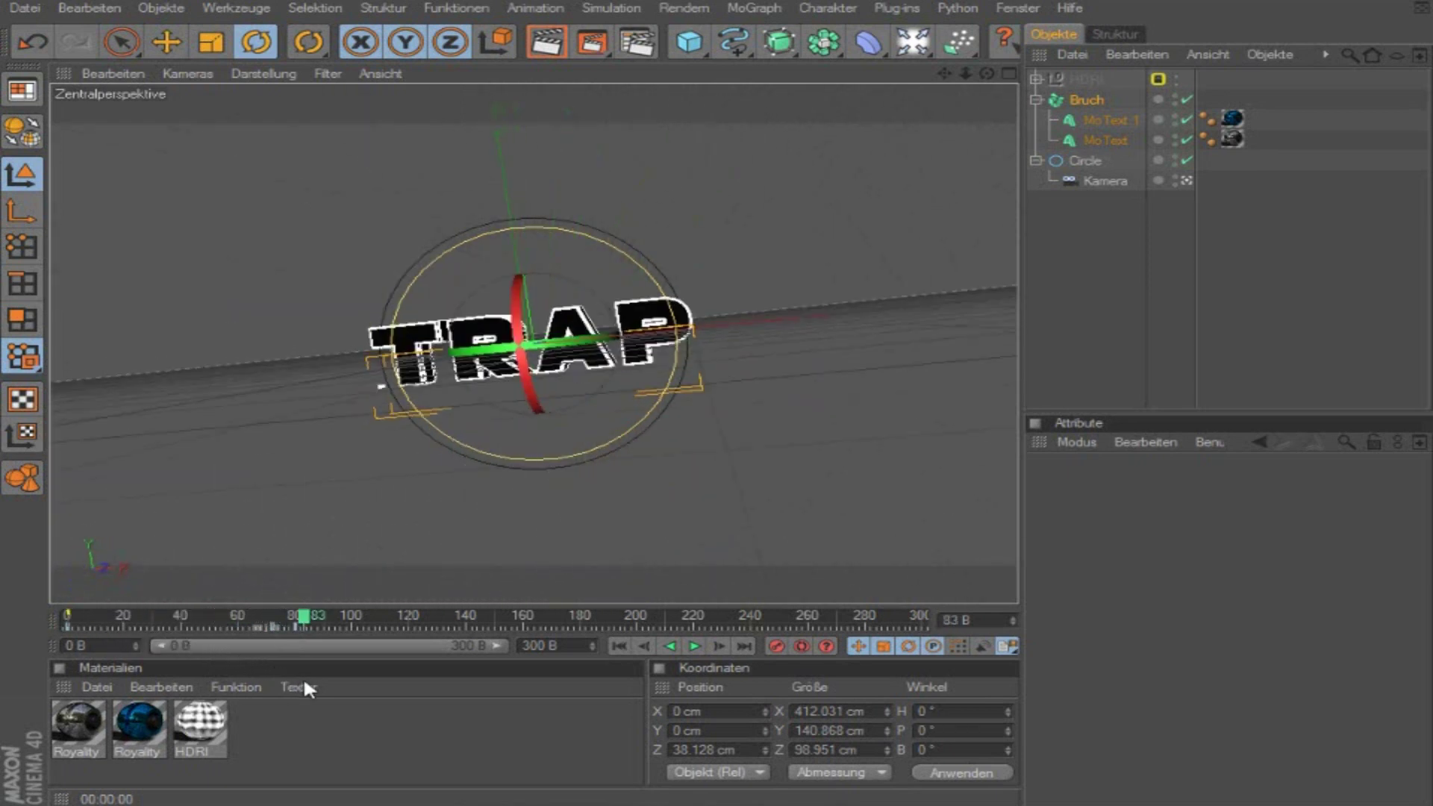
Step: Go to the Circle's keyframe at frame 155 and record a keyframe for the Bruch object there
{"action": "left_click", "coordinate": [1088, 159]}
{"action": "left_click", "coordinate": [508, 613]}
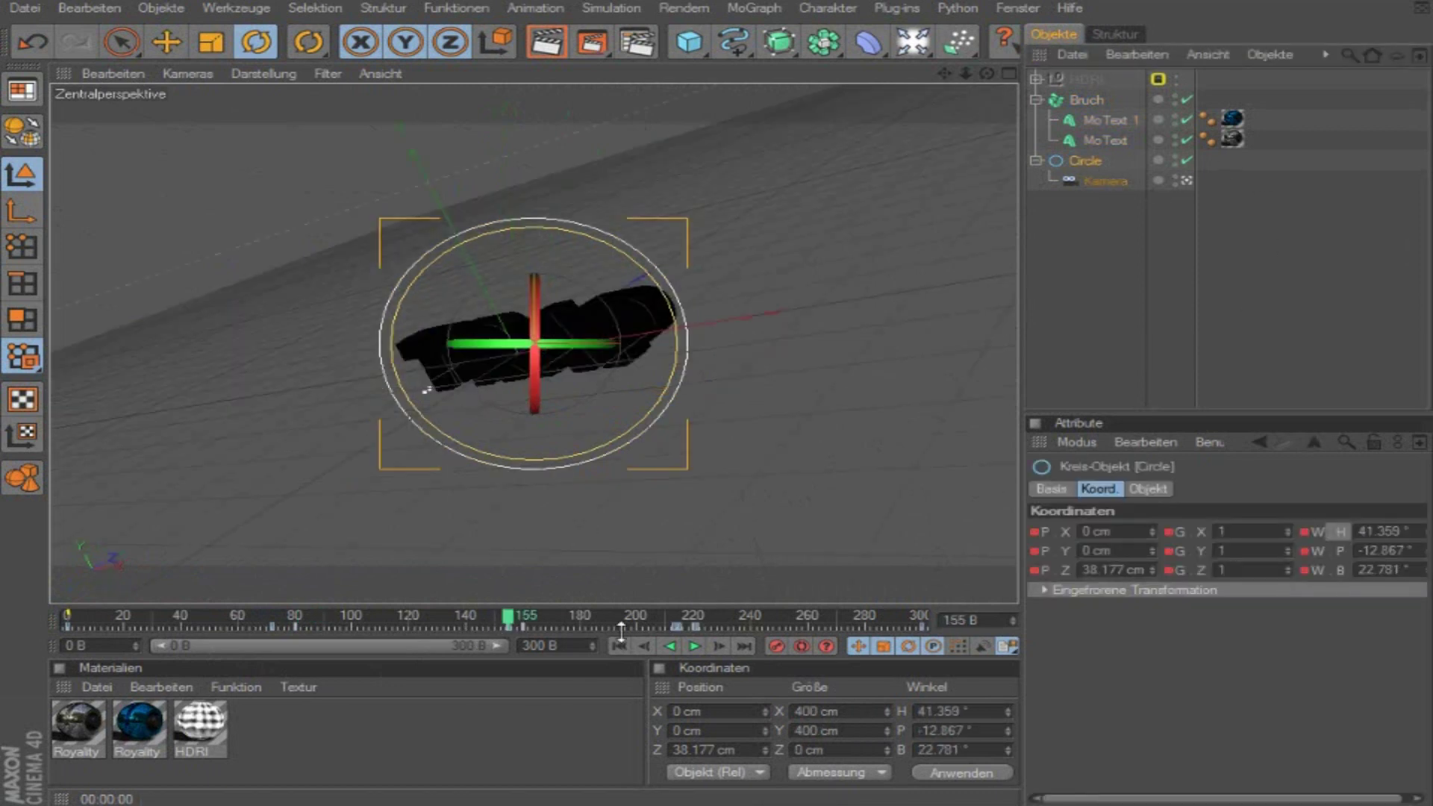
{"action": "left_click", "coordinate": [1075, 99]}
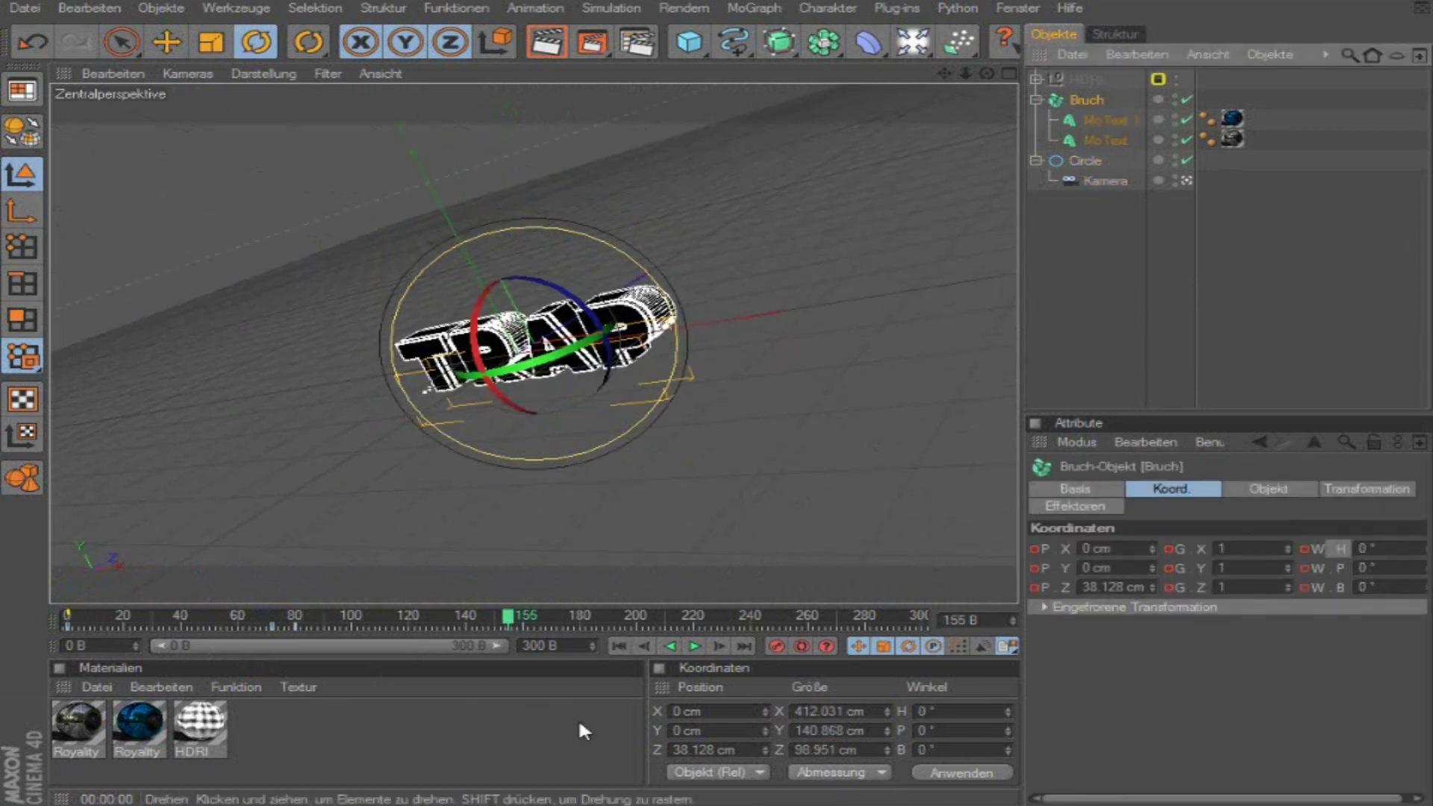
{"action": "left_click", "coordinate": [784, 635]}
Step: Go to frame 80 and open the F-curves of the Bruch object's rotation, showing the Winkel . P curve
{"action": "mouse_move", "coordinate": [508, 614]}
{"action": "left_mouse_down"}
{"action": "mouse_move", "coordinate": [97, 623]}
{"action": "mouse_move", "coordinate": [245, 632]}
{"action": "mouse_move", "coordinate": [366, 669]}
{"action": "mouse_move", "coordinate": [416, 621]}
{"action": "mouse_move", "coordinate": [493, 624]}
{"action": "left_mouse_up"}
{"action": "left_click", "coordinate": [297, 616]}
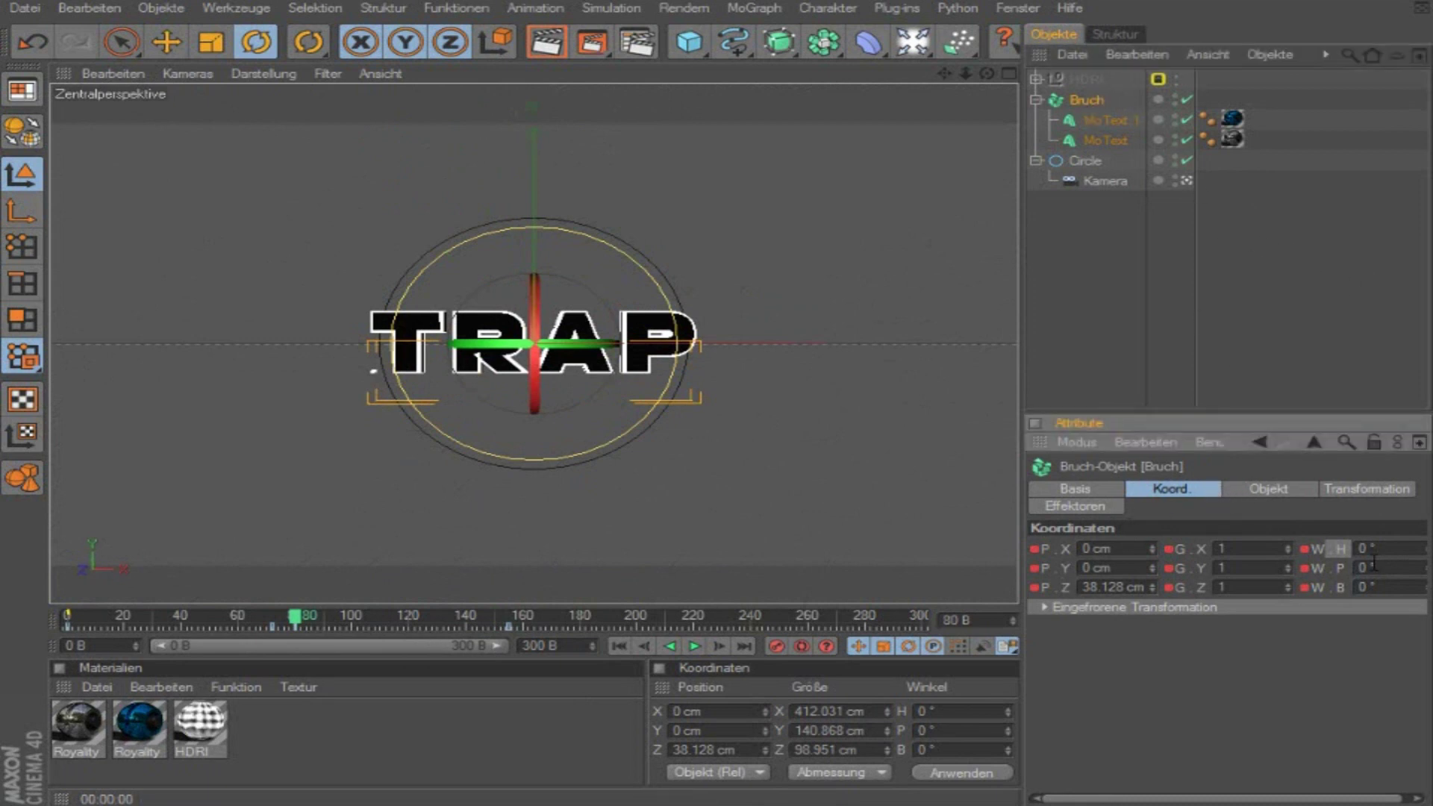
{"action": "right_click", "coordinate": [1065, 585]}
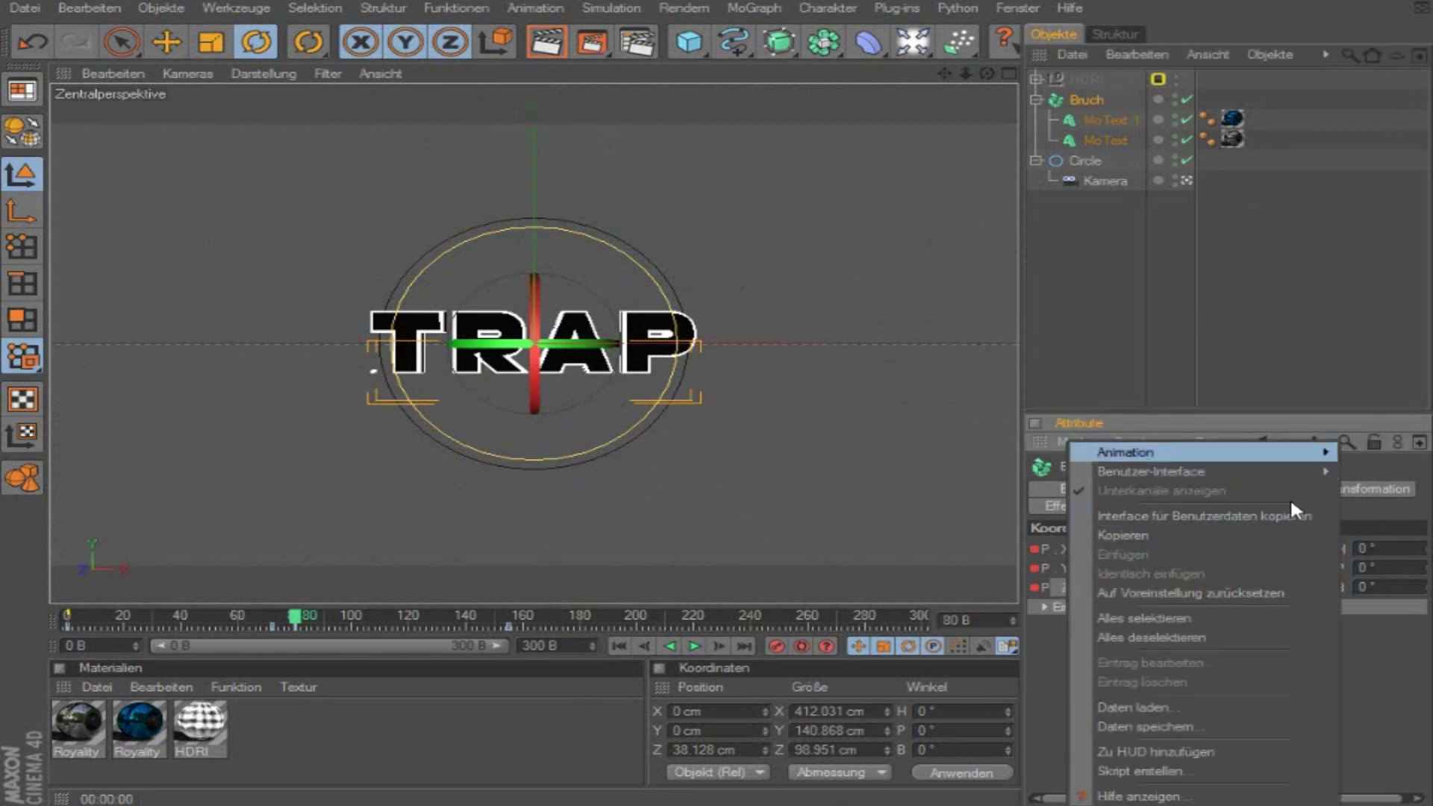
{"action": "right_click", "coordinate": [1328, 553]}
{"action": "mouse_move", "coordinate": [1075, 458]}
{"action": "left_click", "coordinate": [947, 623]}
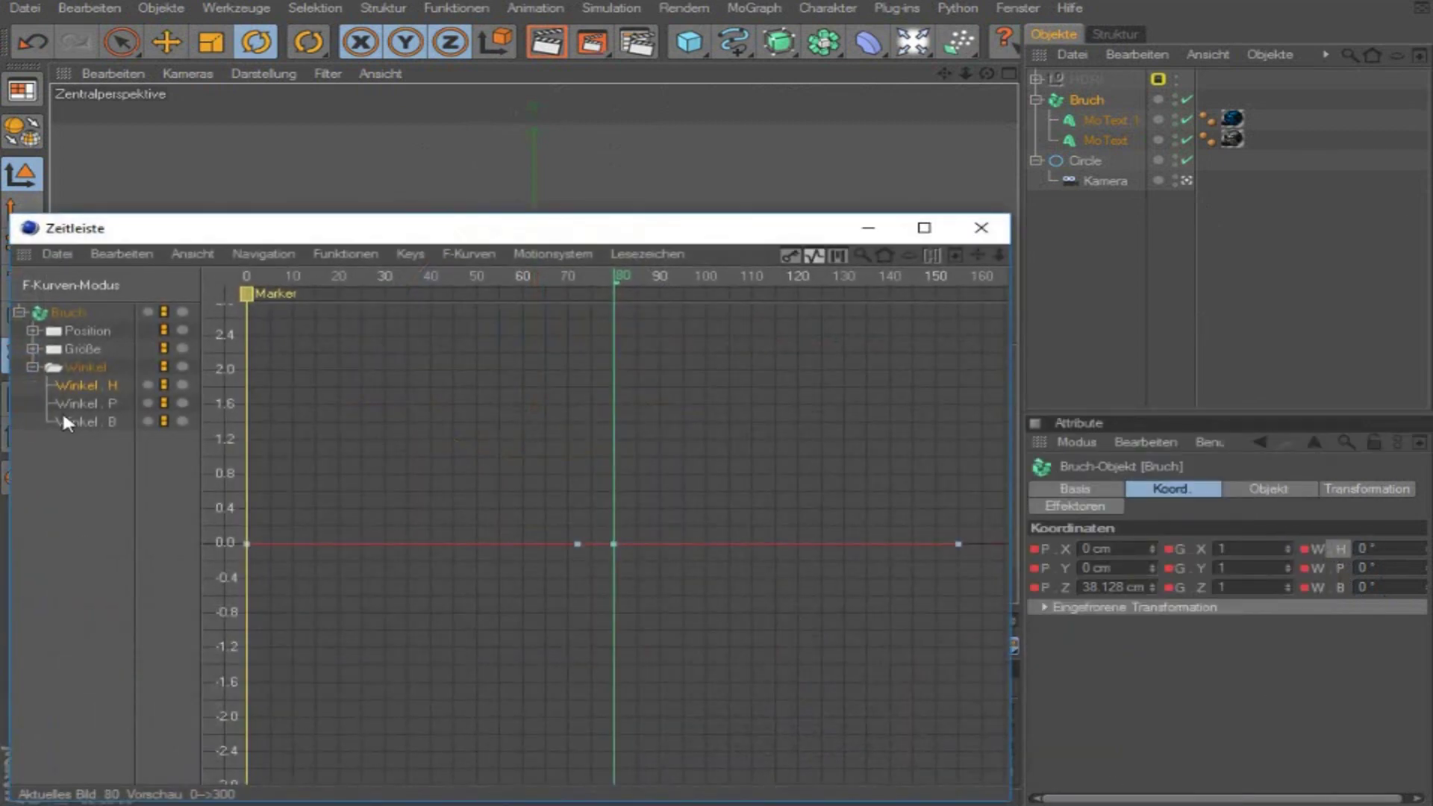
{"action": "left_click", "coordinate": [69, 404]}
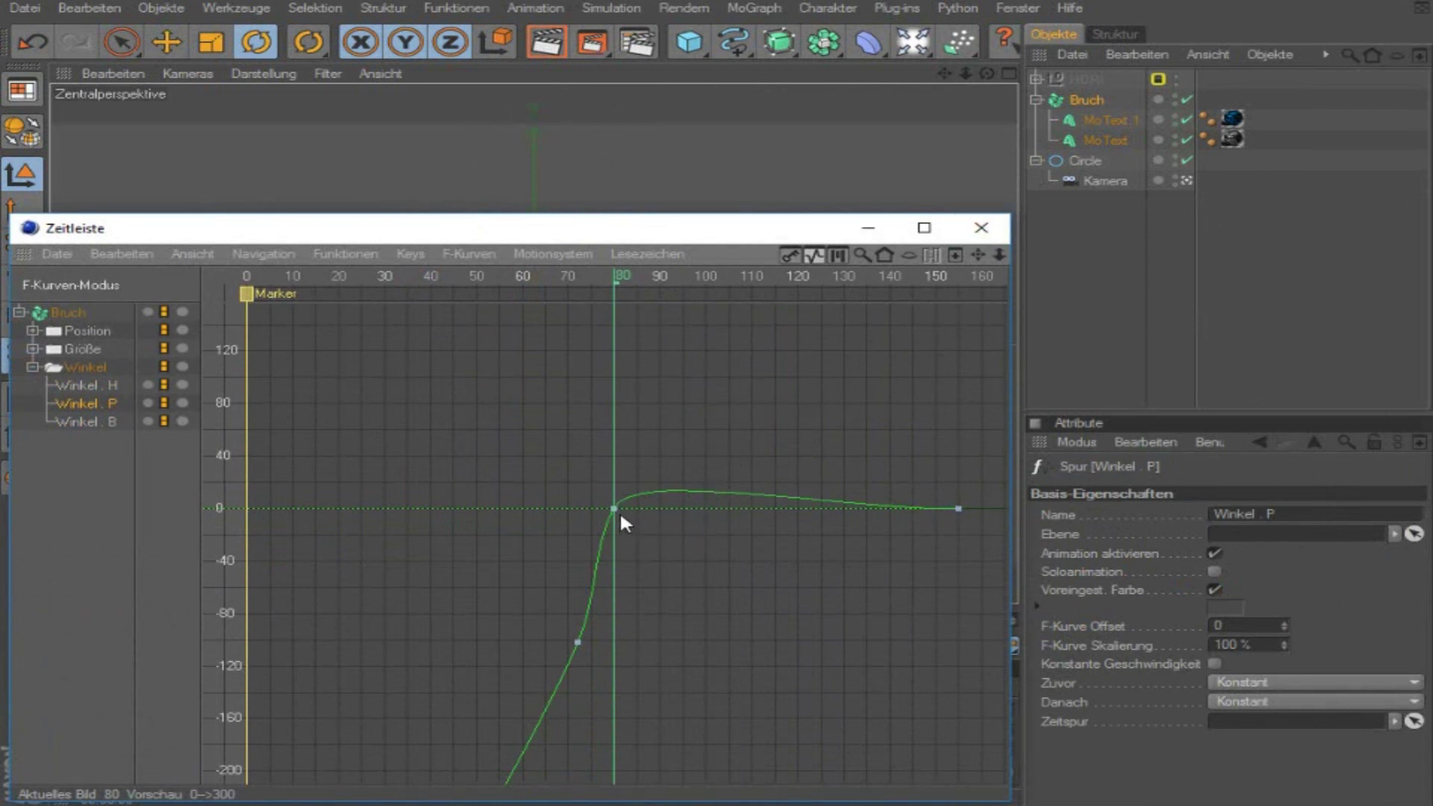
Step: Try lowering the Winkel . P key at frame 80 and moving the preceding key to frame 68, and scrub to frame 114
{"action": "left_click_drag", "start_coordinate": [616, 509], "coordinate": [617, 553]}
{"action": "left_click_drag", "start_coordinate": [577, 643], "coordinate": [556, 643]}
{"action": "left_click_drag", "start_coordinate": [672, 229], "coordinate": [419, 524]}
{"action": "left_click_drag", "start_coordinate": [170, 560], "coordinate": [521, 564]}
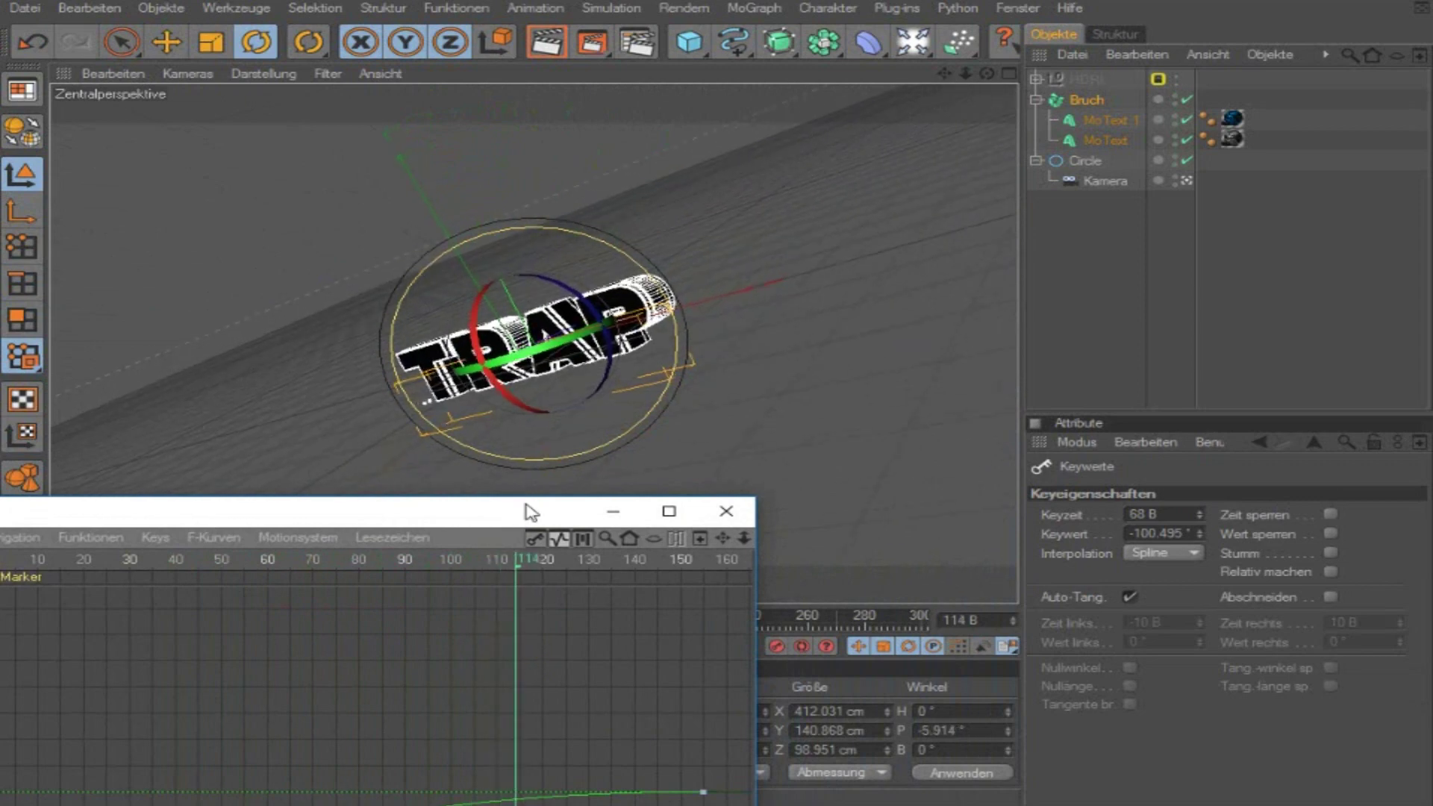
{"action": "left_click_drag", "start_coordinate": [519, 514], "coordinate": [821, 252]}
Step: Undo the two F-curve key changes, leave the curve editor, and check the motion between frames 80 and 93
{"action": "key", "text": "ctrl+z"}
{"action": "key", "text": "ctrl+z"}
{"action": "left_click", "coordinate": [1028, 248]}
{"action": "left_click", "coordinate": [299, 611]}
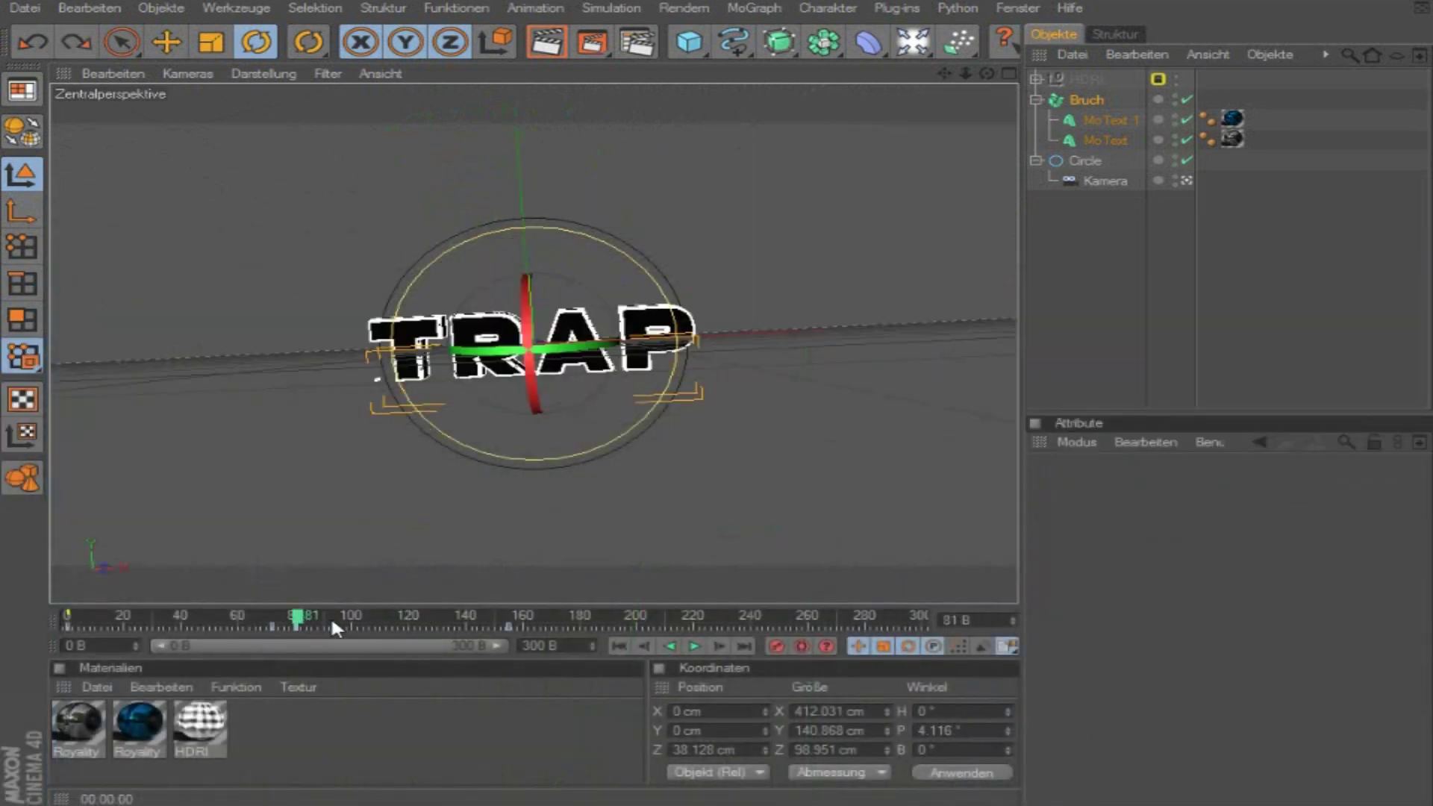
{"action": "left_click_drag", "start_coordinate": [302, 611], "coordinate": [331, 614]}
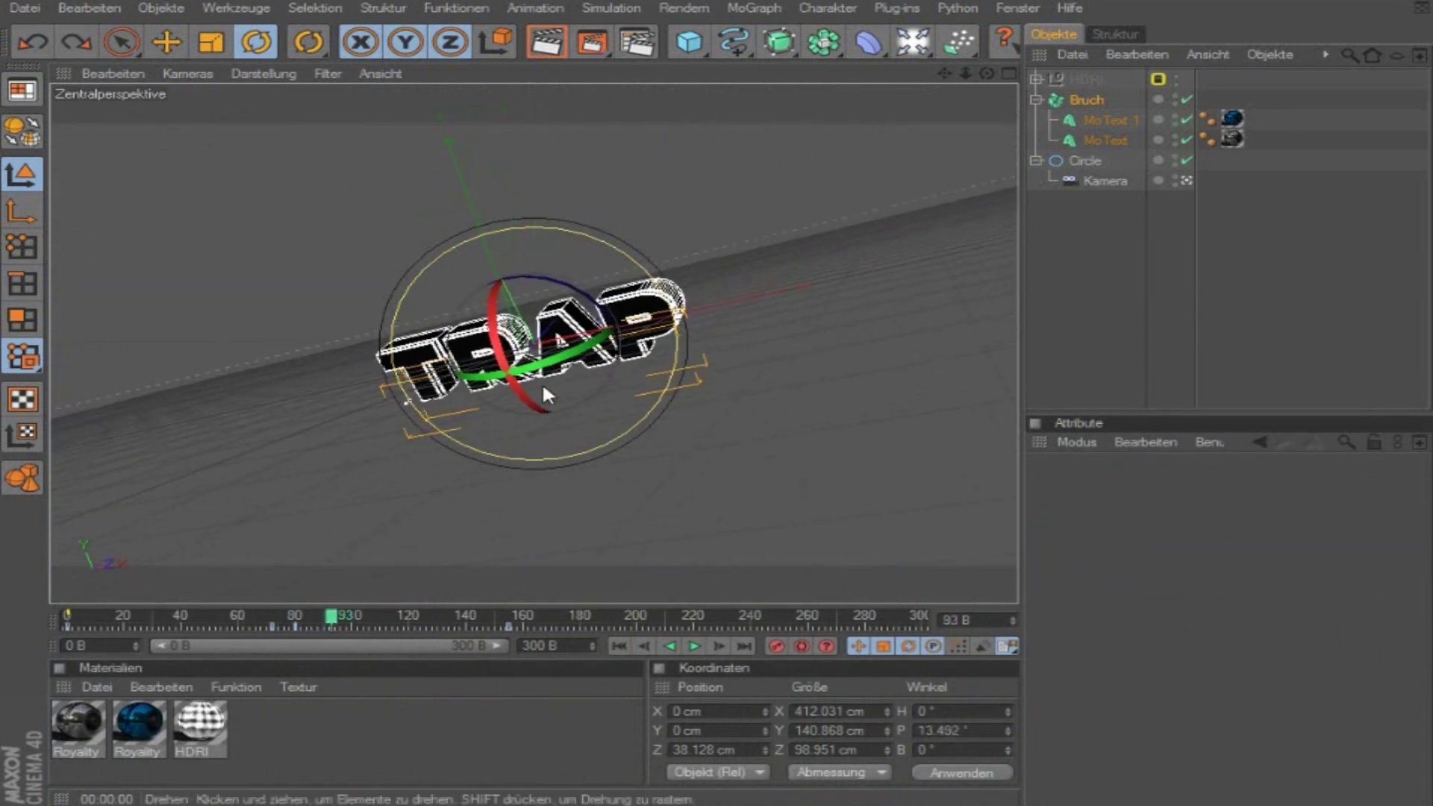
{"action": "left_click", "coordinate": [296, 614]}
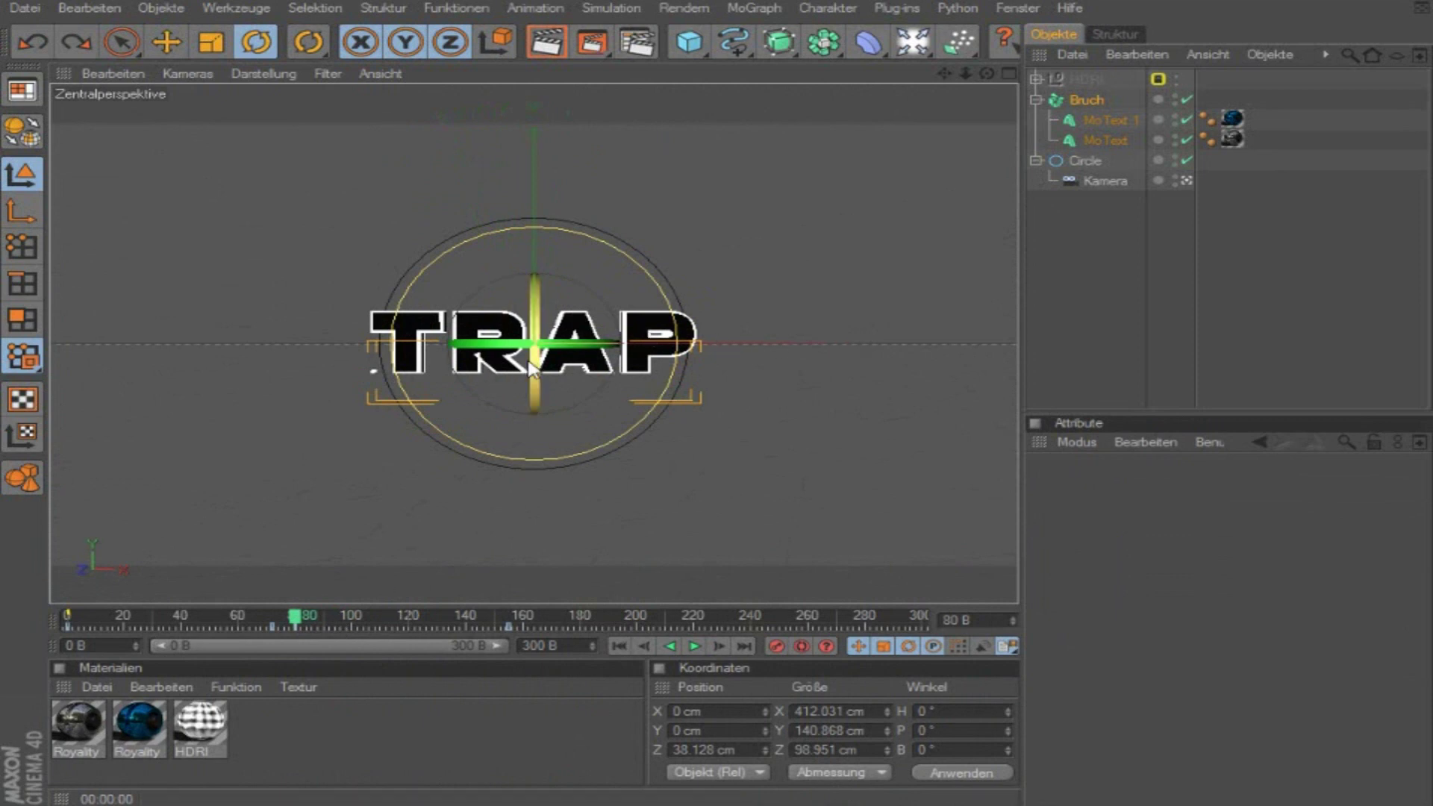
Step: Tilt the Bruch object to a pitch of about -30° at frame 80 and move along the timeline to frame 160
{"action": "left_click_drag", "start_coordinate": [534, 373], "coordinate": [551, 337]}
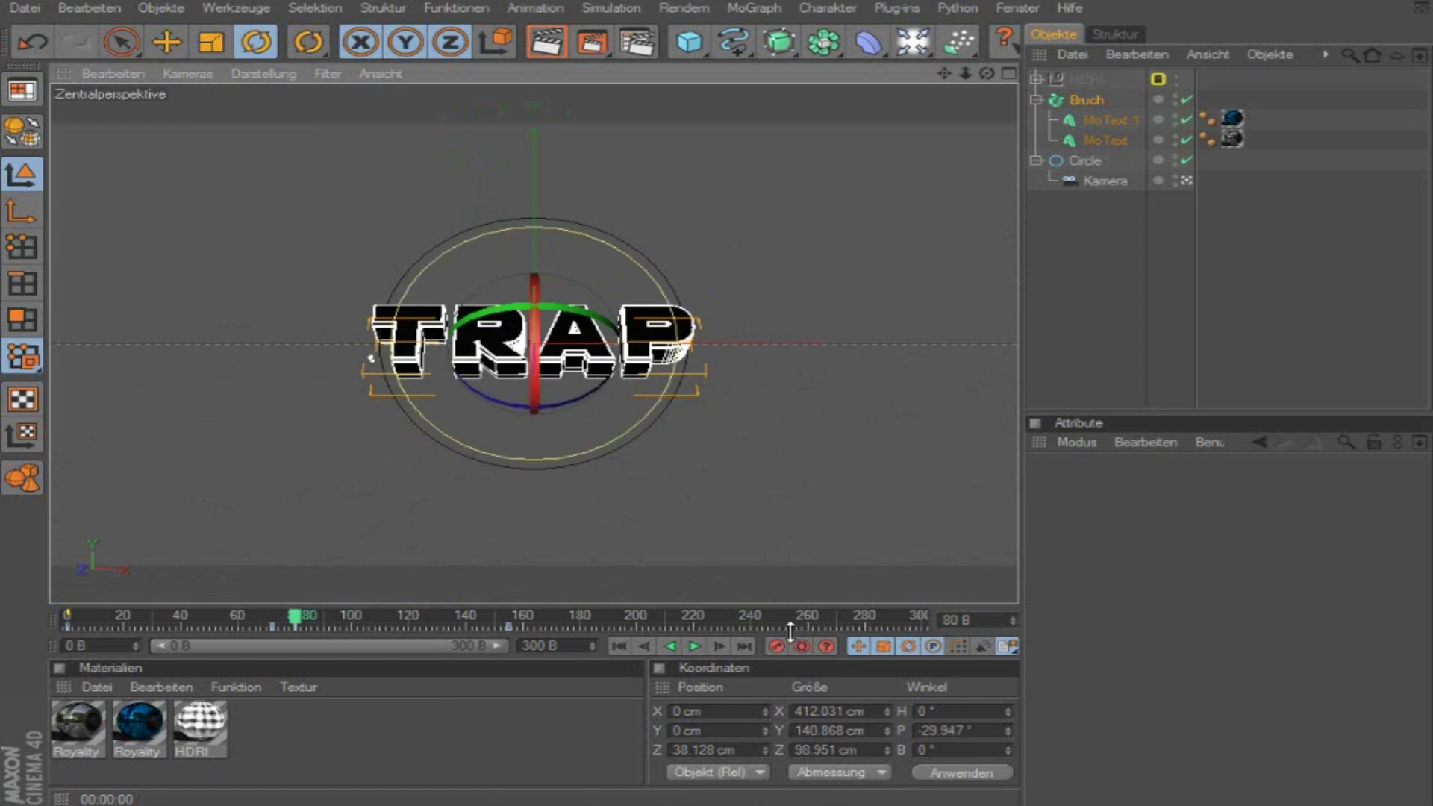
{"action": "left_click_drag", "start_coordinate": [241, 611], "coordinate": [520, 799]}
{"action": "key", "text": "g"}
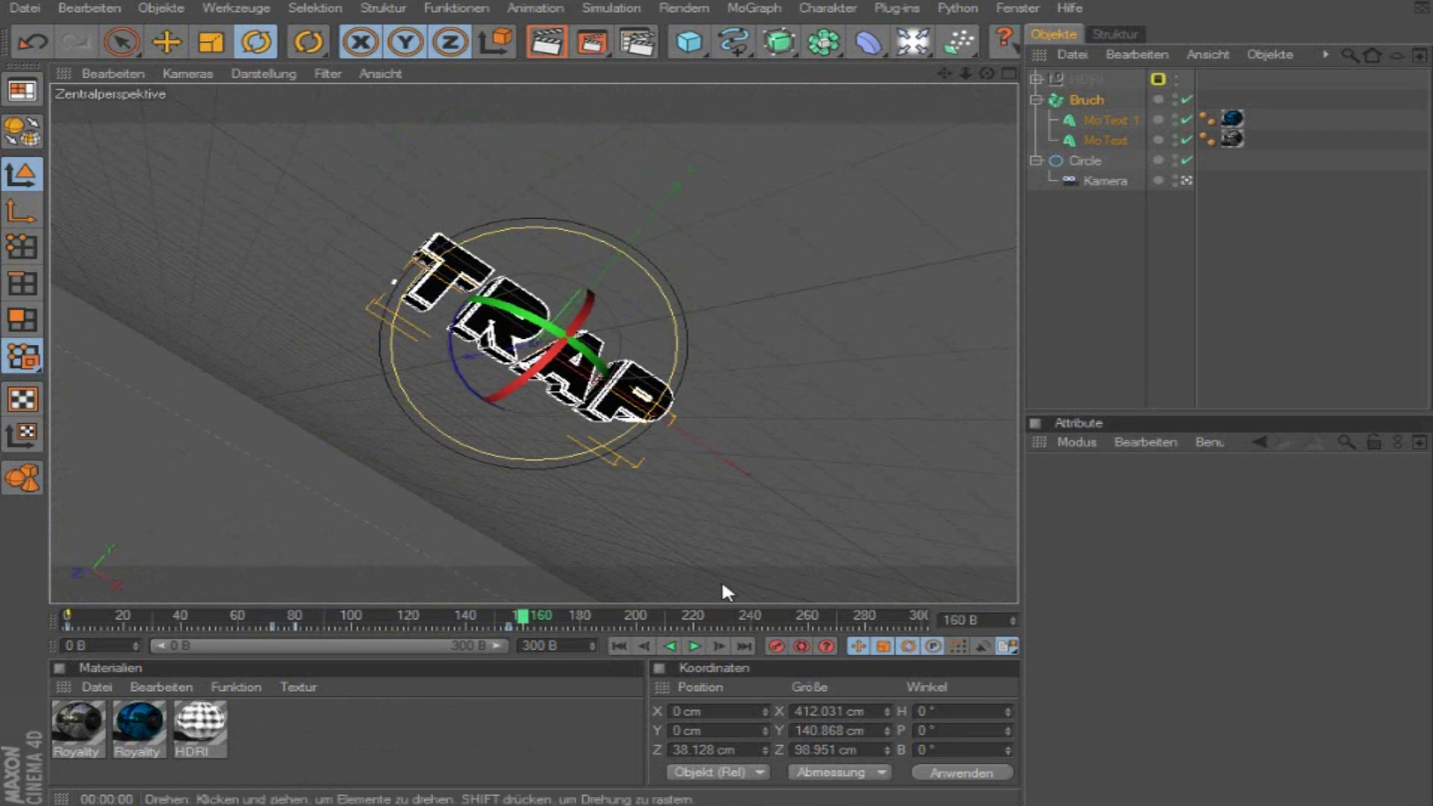
Step: Rotate the Bruch object to a pitch of about -145° at frame 160, record a keyframe, and scrub to frame 214
{"action": "left_click_drag", "start_coordinate": [575, 328], "coordinate": [662, 96]}
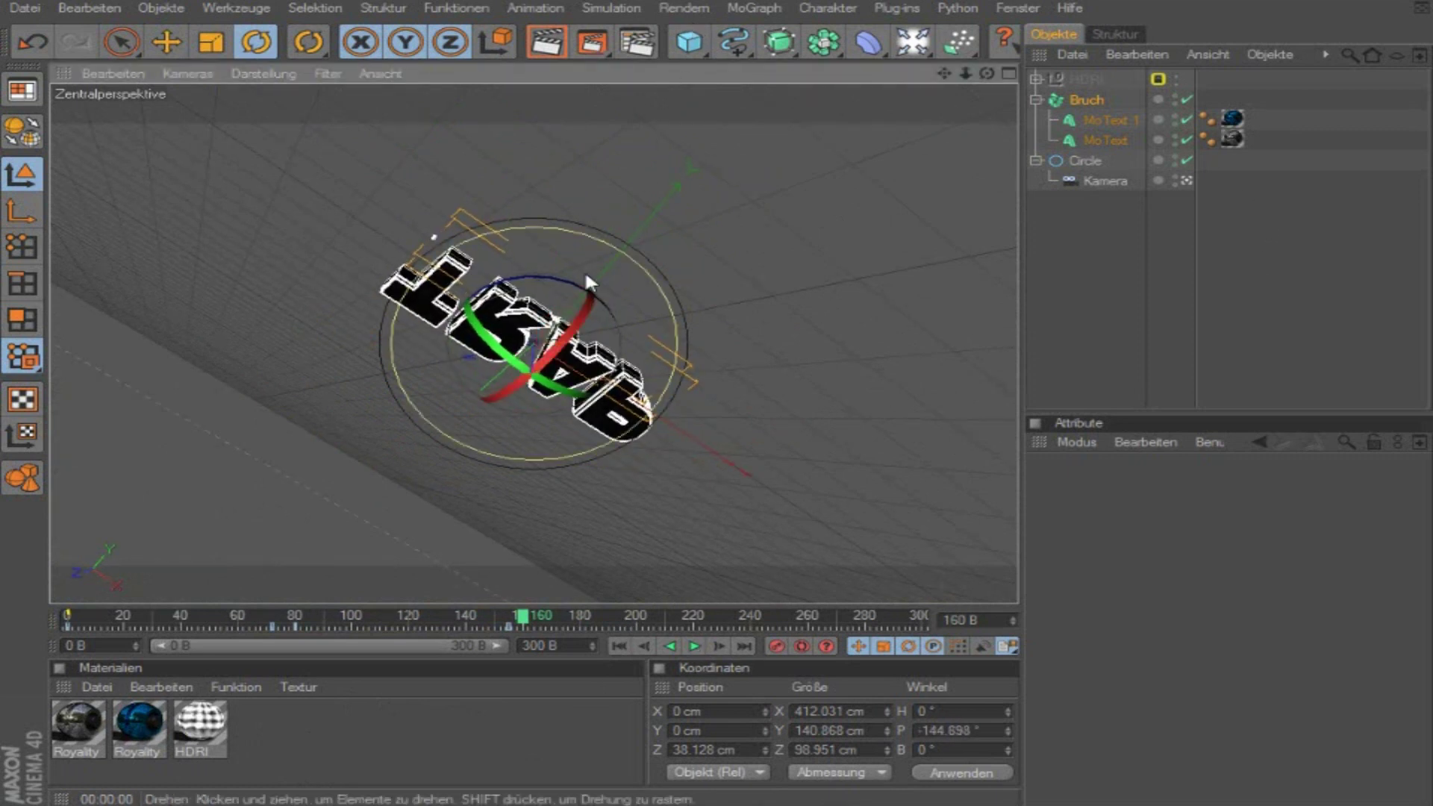
{"action": "left_click", "coordinate": [781, 645]}
{"action": "mouse_move", "coordinate": [460, 611]}
{"action": "left_mouse_down"}
{"action": "mouse_move", "coordinate": [548, 641]}
{"action": "mouse_move", "coordinate": [666, 646]}
{"action": "mouse_move", "coordinate": [677, 627]}
{"action": "left_mouse_up"}
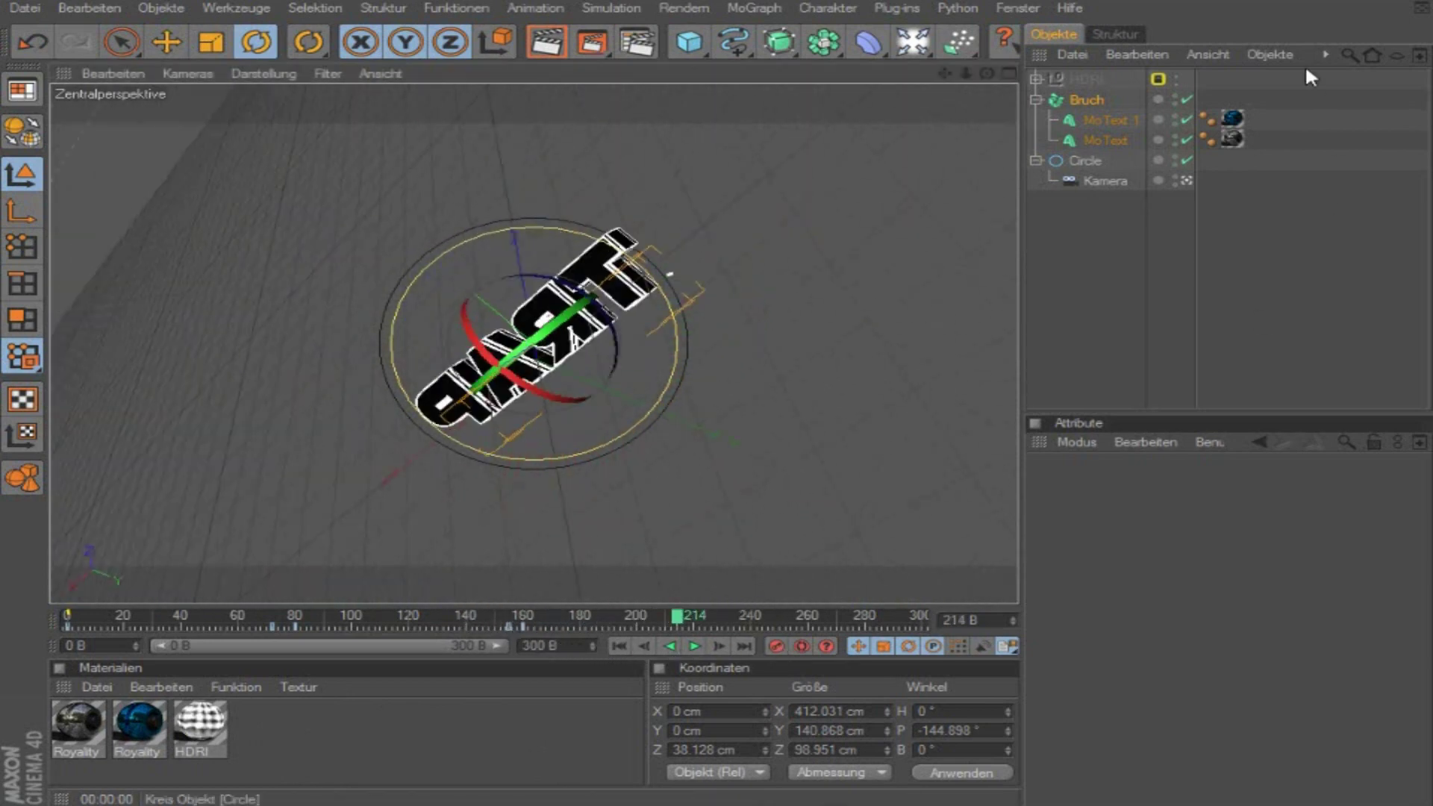
Step: Locate the Circle's keyframe at frame 215 and record a keyframe for the Bruch object there
{"action": "left_click", "coordinate": [1089, 159]}
{"action": "left_click_drag", "start_coordinate": [686, 610], "coordinate": [714, 611]}
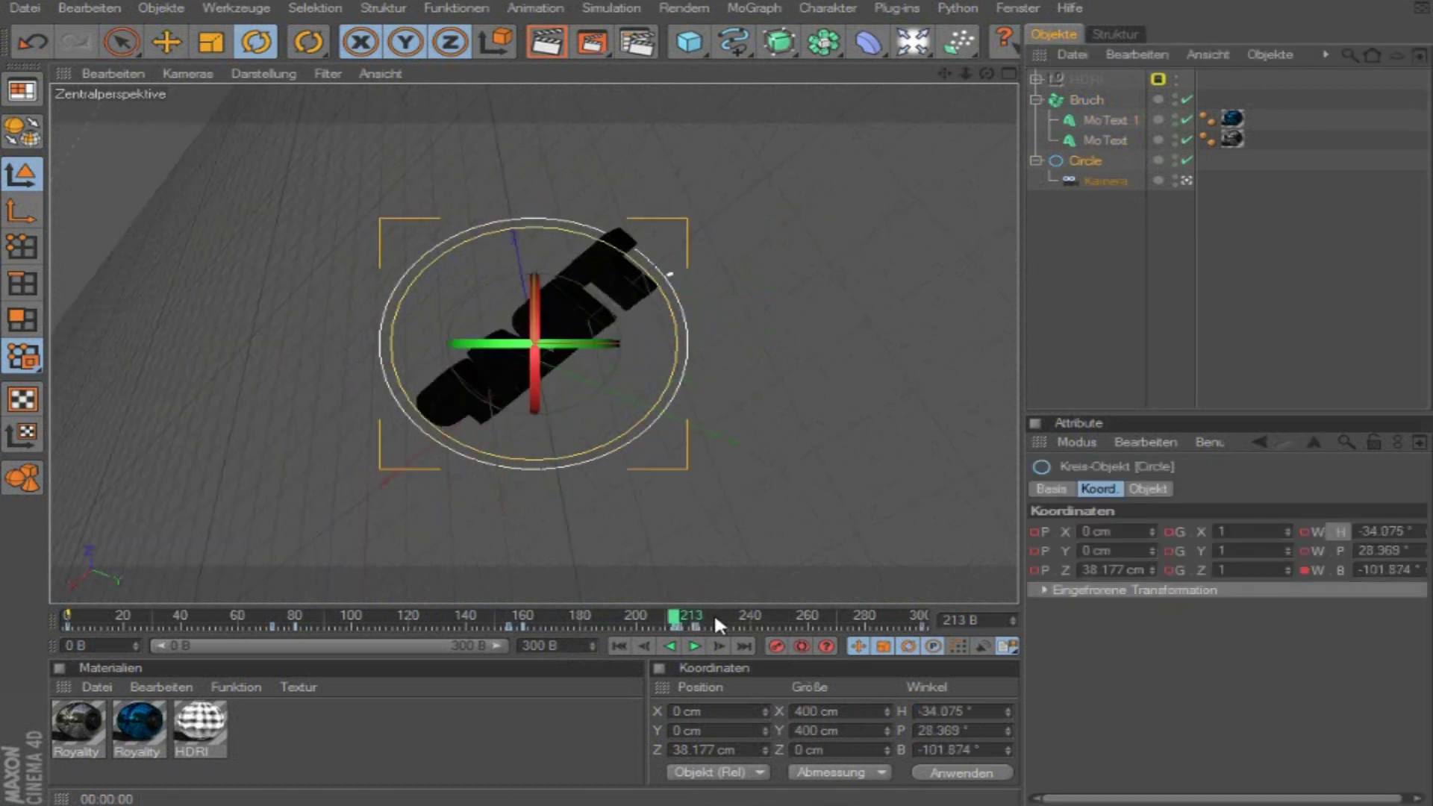
{"action": "key", "text": "ctrl+f"}
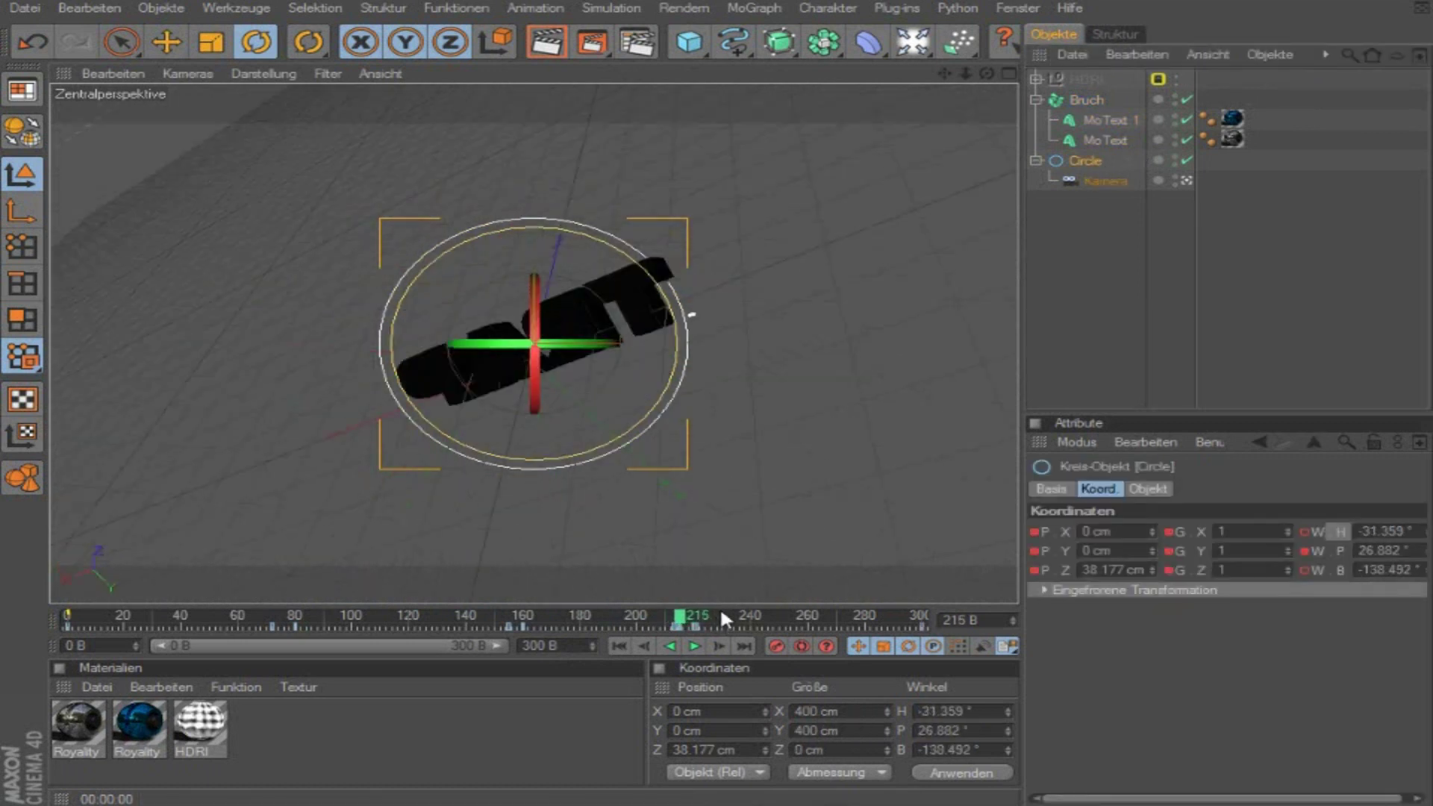
{"action": "left_click", "coordinate": [1088, 100]}
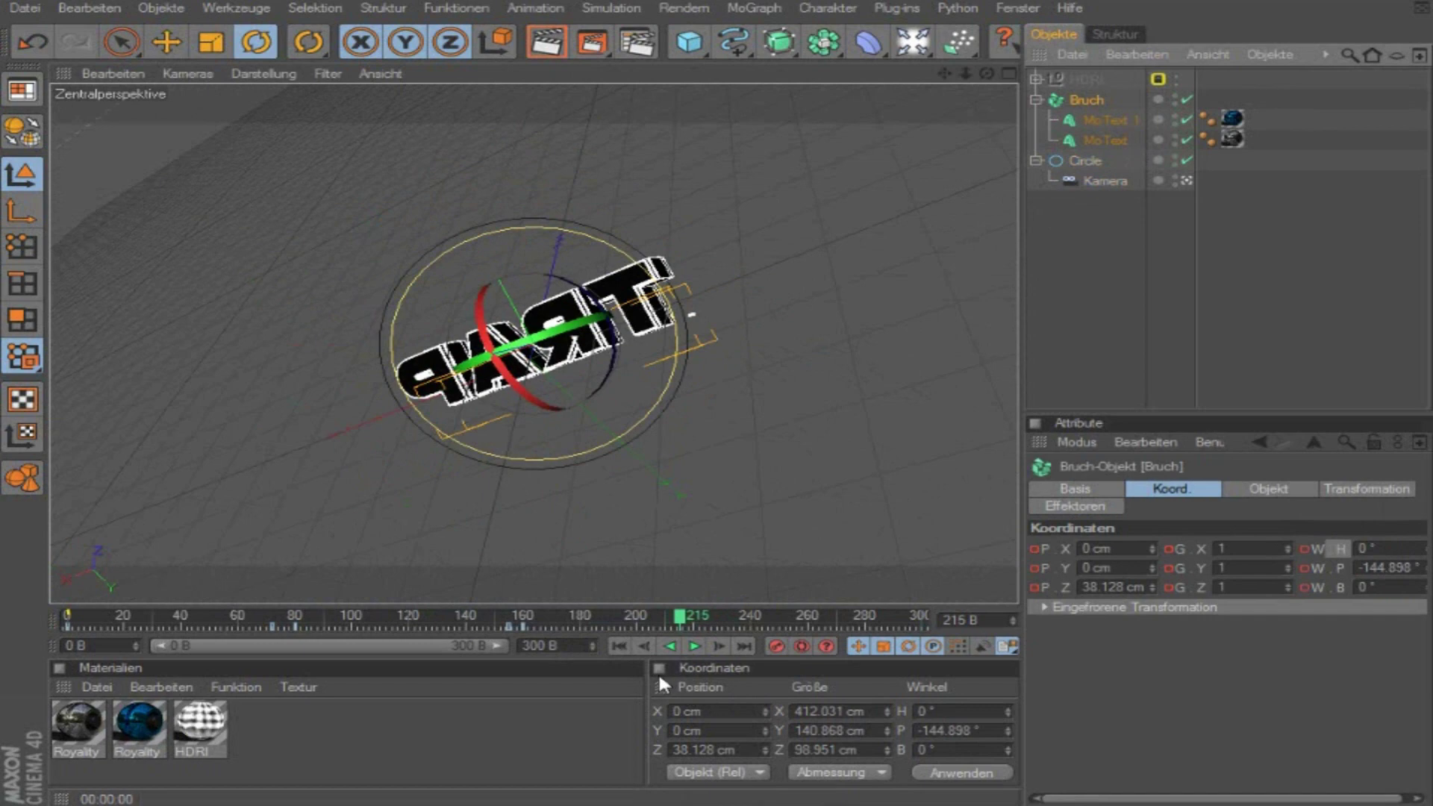
{"action": "left_click", "coordinate": [777, 646]}
{"action": "left_click_drag", "start_coordinate": [503, 618], "coordinate": [674, 627]}
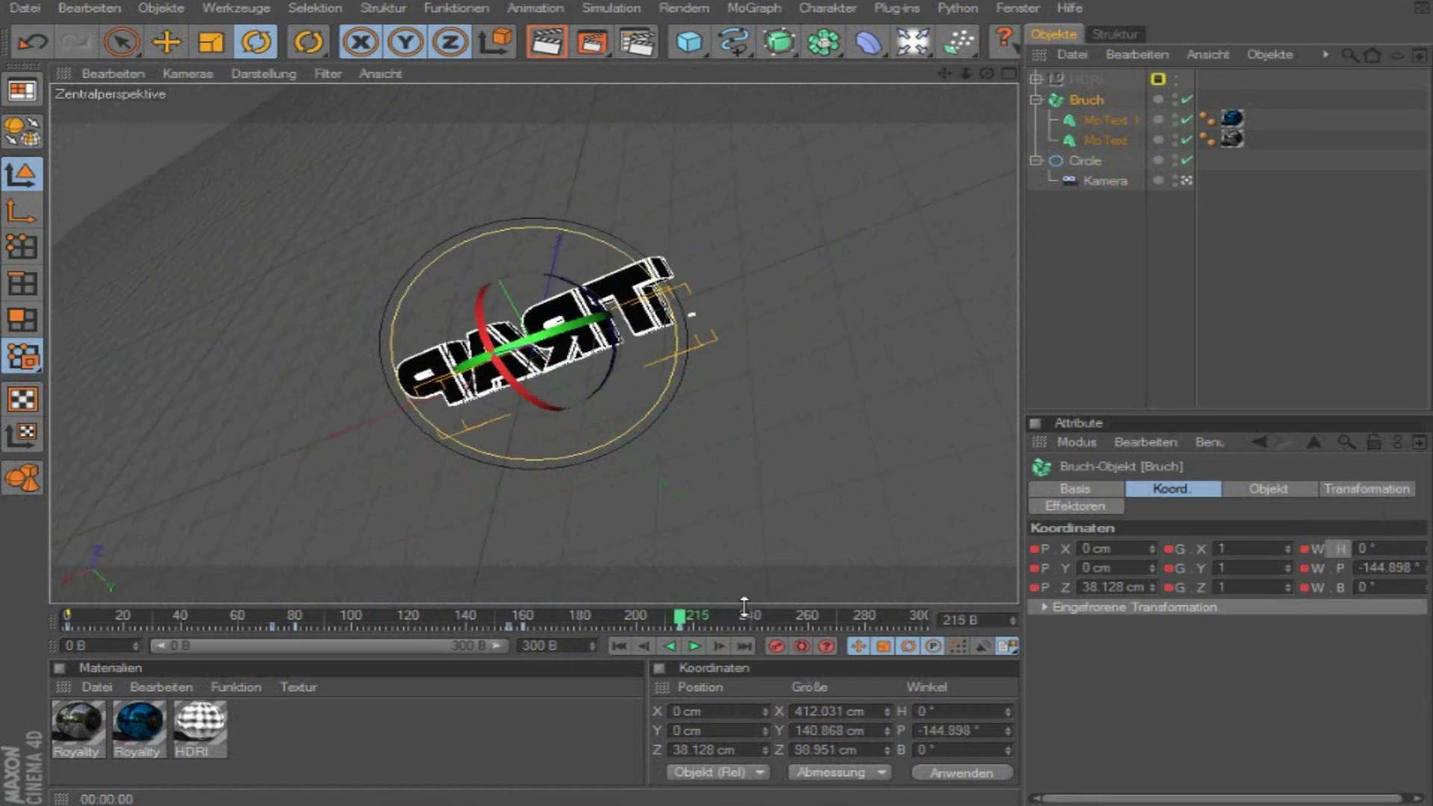
Step: Rotate the Bruch object at frame 220 to a pitch of about -18°
{"action": "left_click_drag", "start_coordinate": [489, 329], "coordinate": [484, 339]}
{"action": "left_click_drag", "start_coordinate": [515, 436], "coordinate": [642, 575]}
{"action": "left_click_drag", "start_coordinate": [503, 611], "coordinate": [681, 645]}
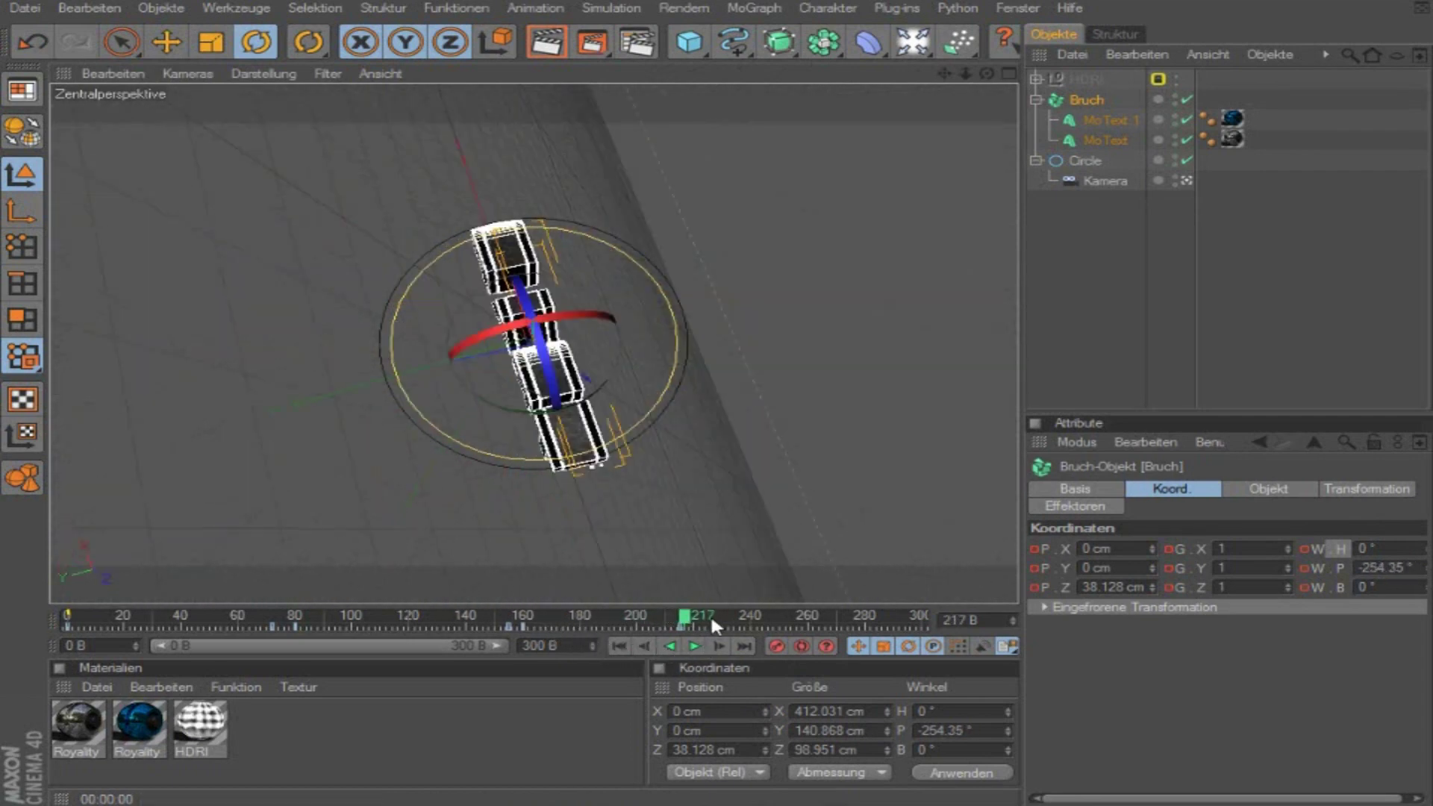
{"action": "left_click_drag", "start_coordinate": [518, 321], "coordinate": [652, 418]}
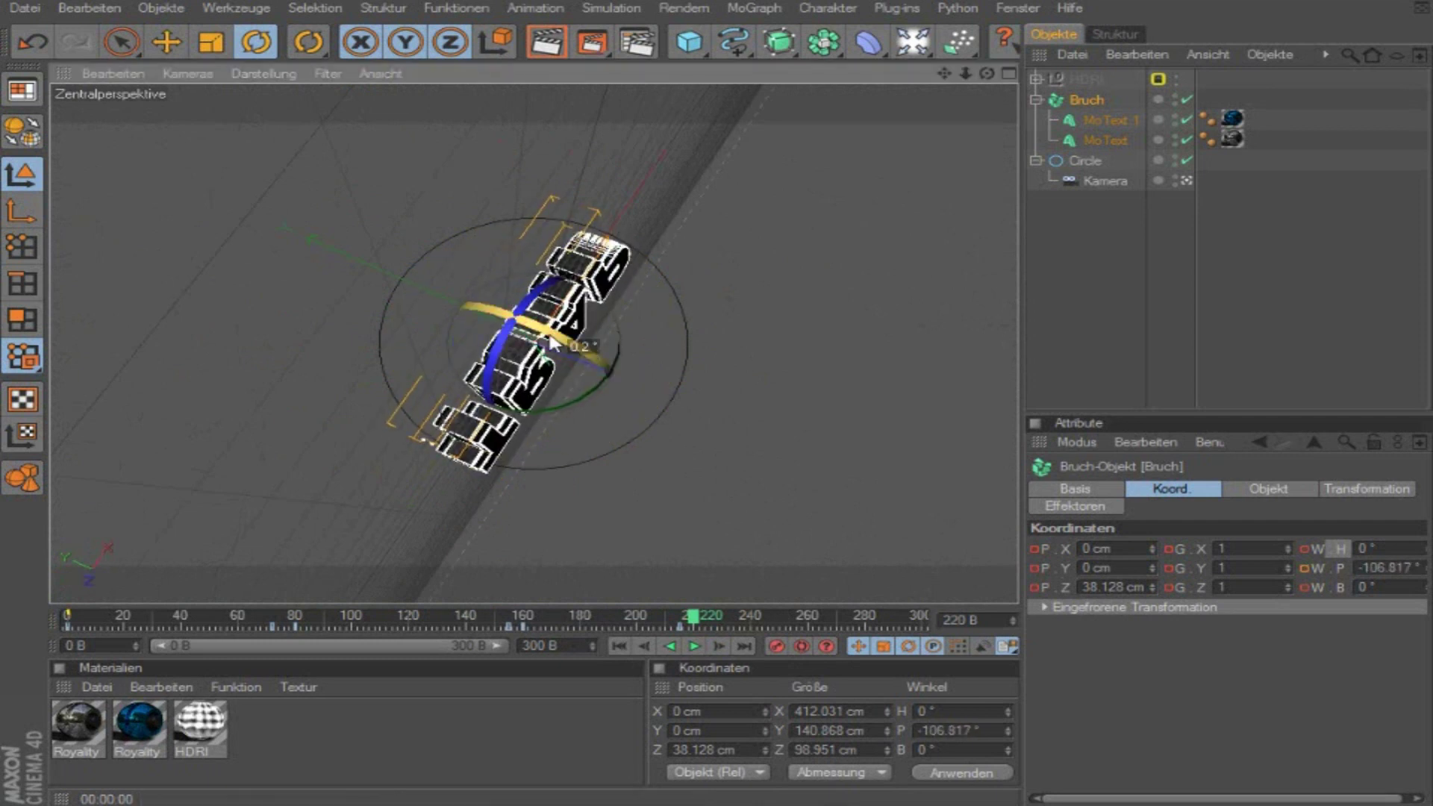
{"action": "left_click_drag", "start_coordinate": [574, 351], "coordinate": [354, 235]}
{"action": "left_click_drag", "start_coordinate": [508, 322], "coordinate": [707, 407]}
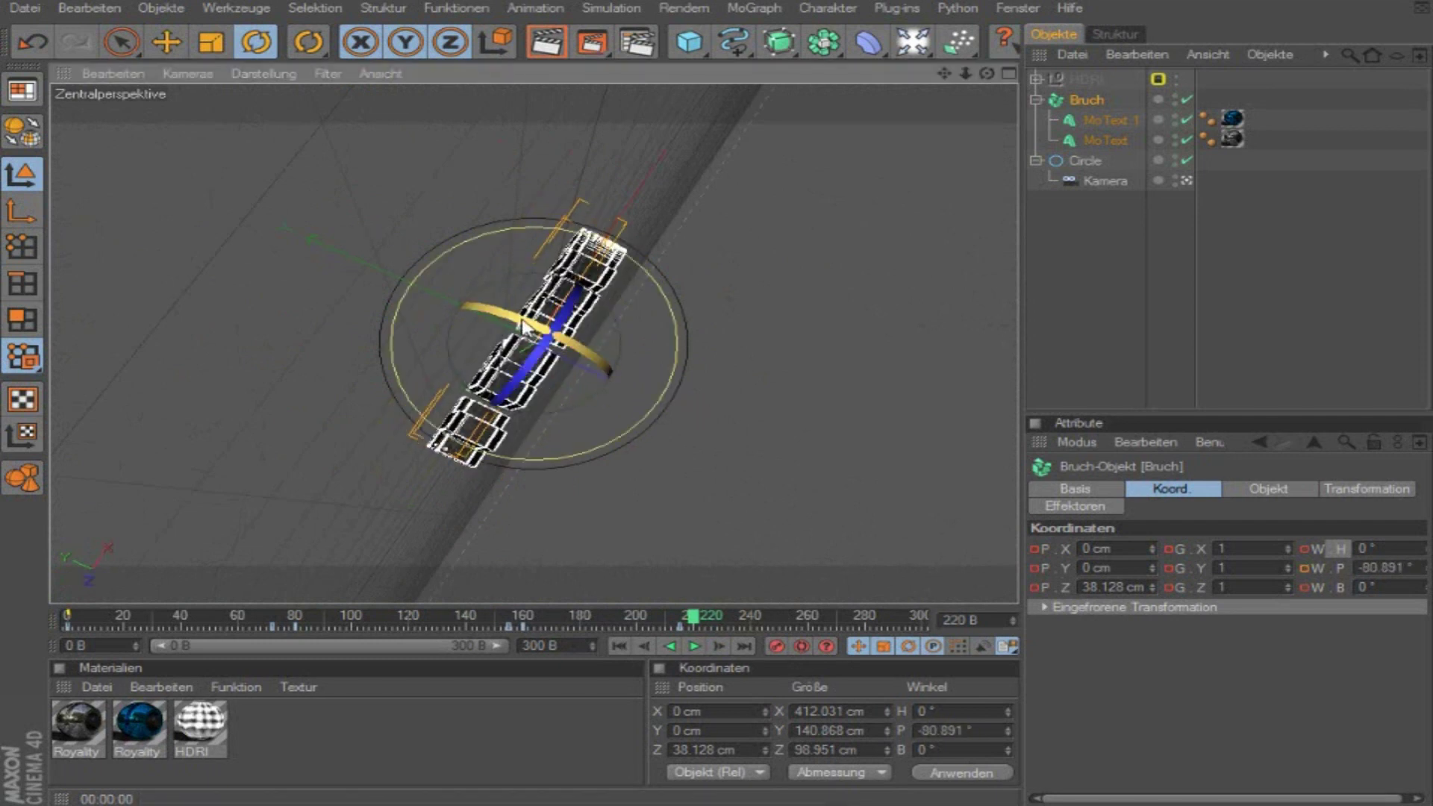
{"action": "left_click_drag", "start_coordinate": [522, 328], "coordinate": [598, 367]}
Step: Rotate the Bruch object to a pitch of about 2.4° at frame 300, record a keyframe, and scrub through the ending
{"action": "mouse_move", "coordinate": [506, 619]}
{"action": "left_mouse_down"}
{"action": "mouse_move", "coordinate": [591, 640]}
{"action": "mouse_move", "coordinate": [926, 660]}
{"action": "left_mouse_up"}
{"action": "left_click_drag", "start_coordinate": [536, 317], "coordinate": [539, 330]}
{"action": "left_click", "coordinate": [777, 645]}
{"action": "left_click_drag", "start_coordinate": [479, 622], "coordinate": [744, 639]}
{"action": "left_click", "coordinate": [745, 645]}
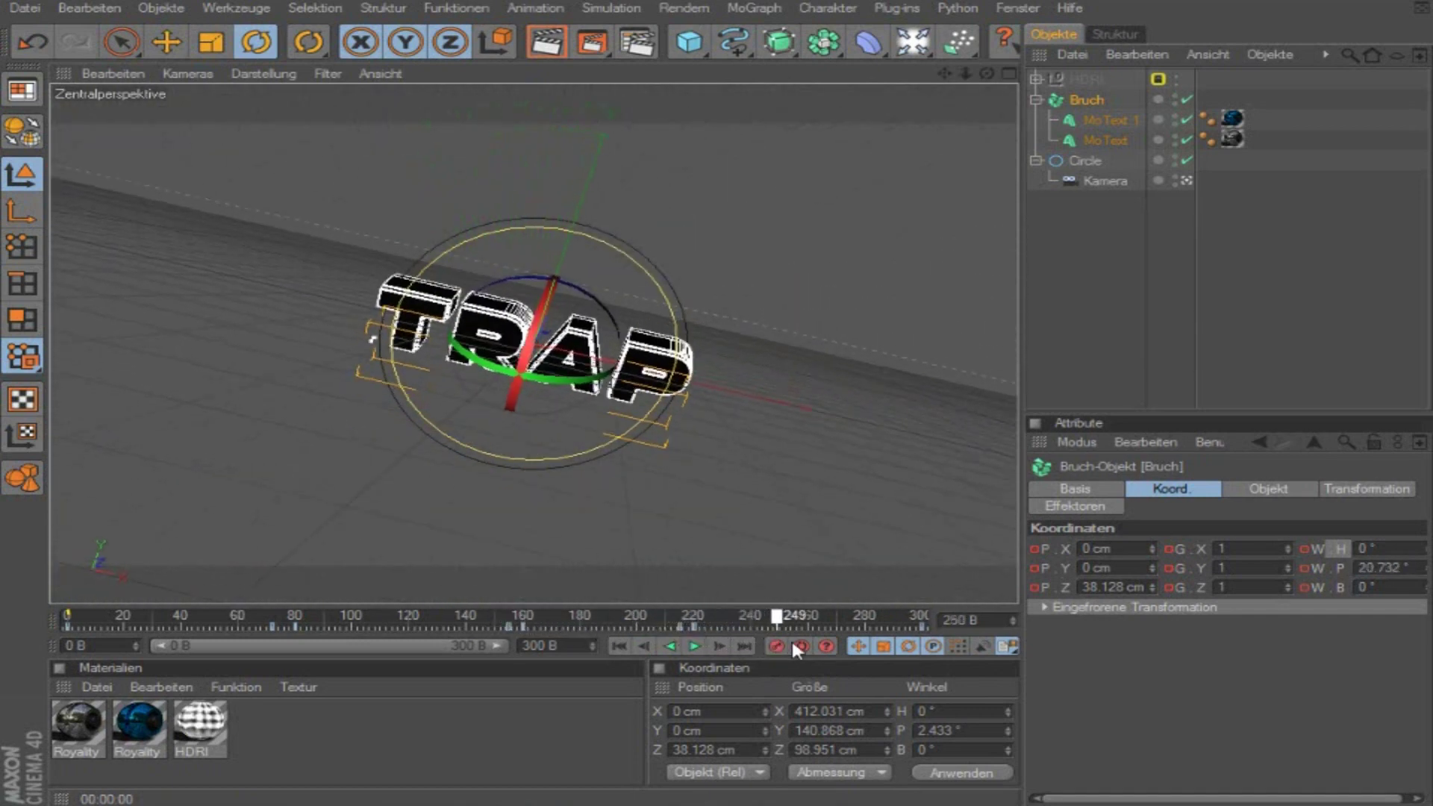
Step: Render a preview of frame 255 in the viewport and clear the object selection
{"action": "mouse_move", "coordinate": [877, 628]}
{"action": "left_mouse_down"}
{"action": "mouse_move", "coordinate": [650, 620]}
{"action": "mouse_move", "coordinate": [793, 620]}
{"action": "left_mouse_up"}
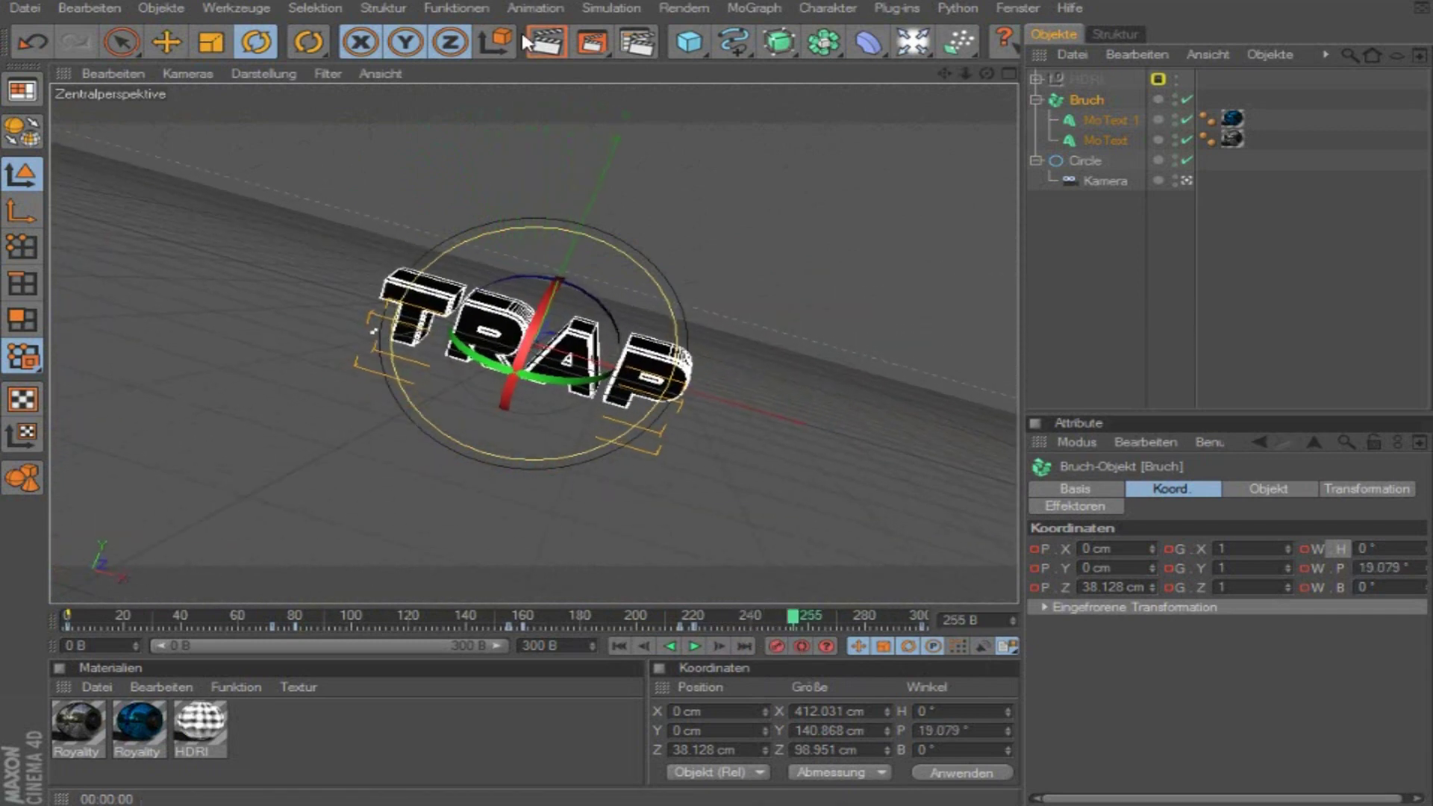
{"action": "left_click", "coordinate": [546, 42]}
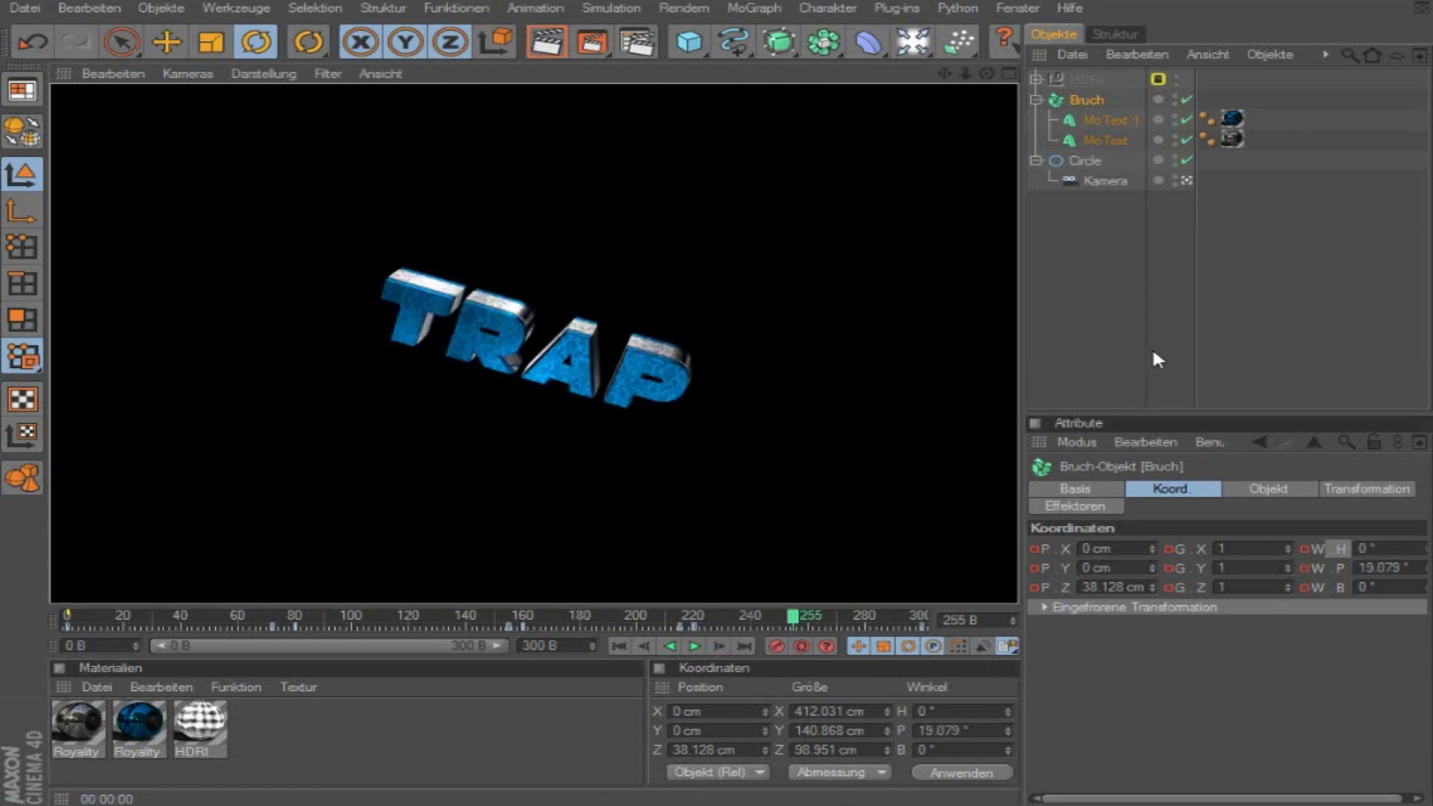
{"action": "left_click", "coordinate": [1068, 316]}
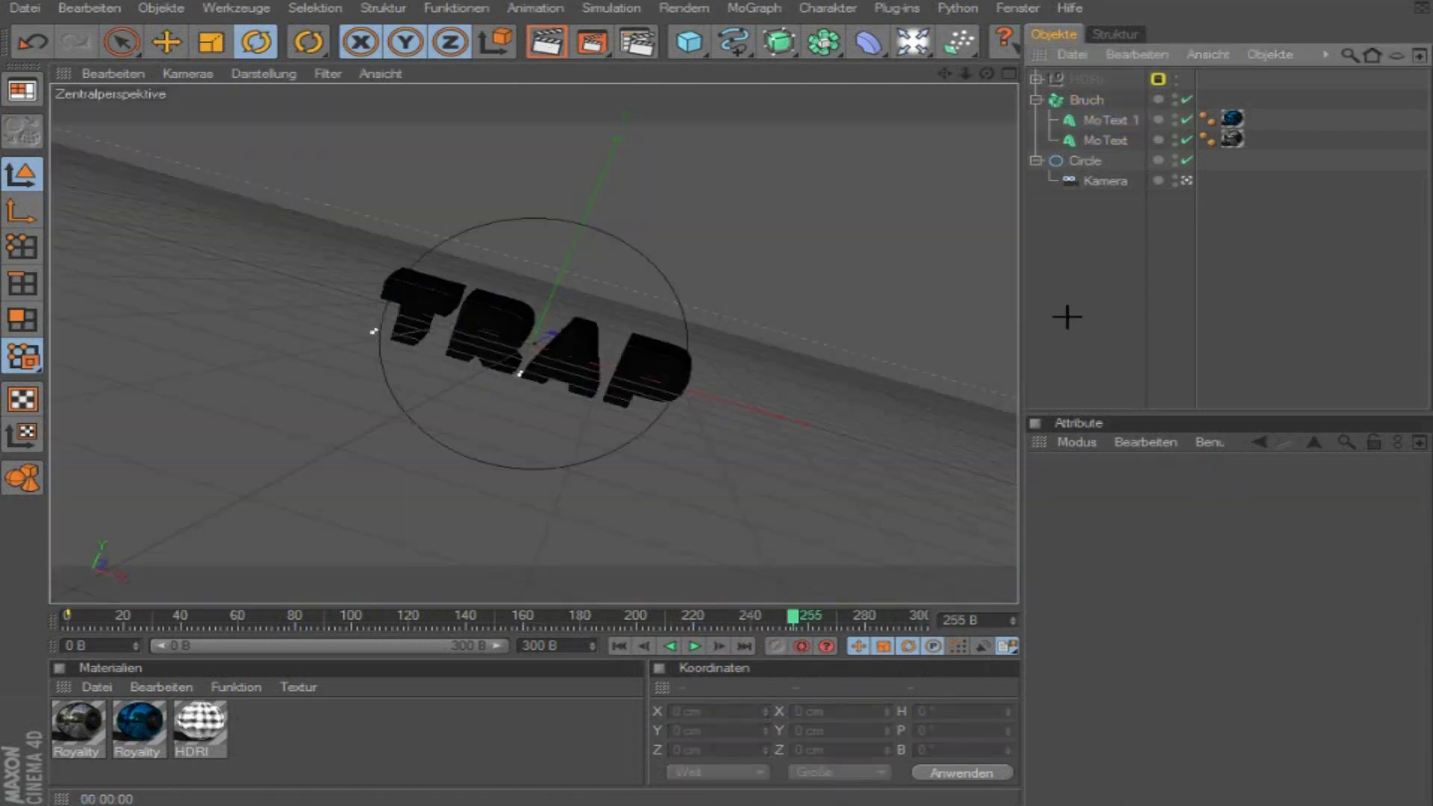
Step: Rotate the Bruch object at frame 220 to a pitch of about -62° and scrub towards frame 293
{"action": "left_click", "coordinate": [1100, 100]}
{"action": "left_click_drag", "start_coordinate": [630, 617], "coordinate": [1014, 656]}
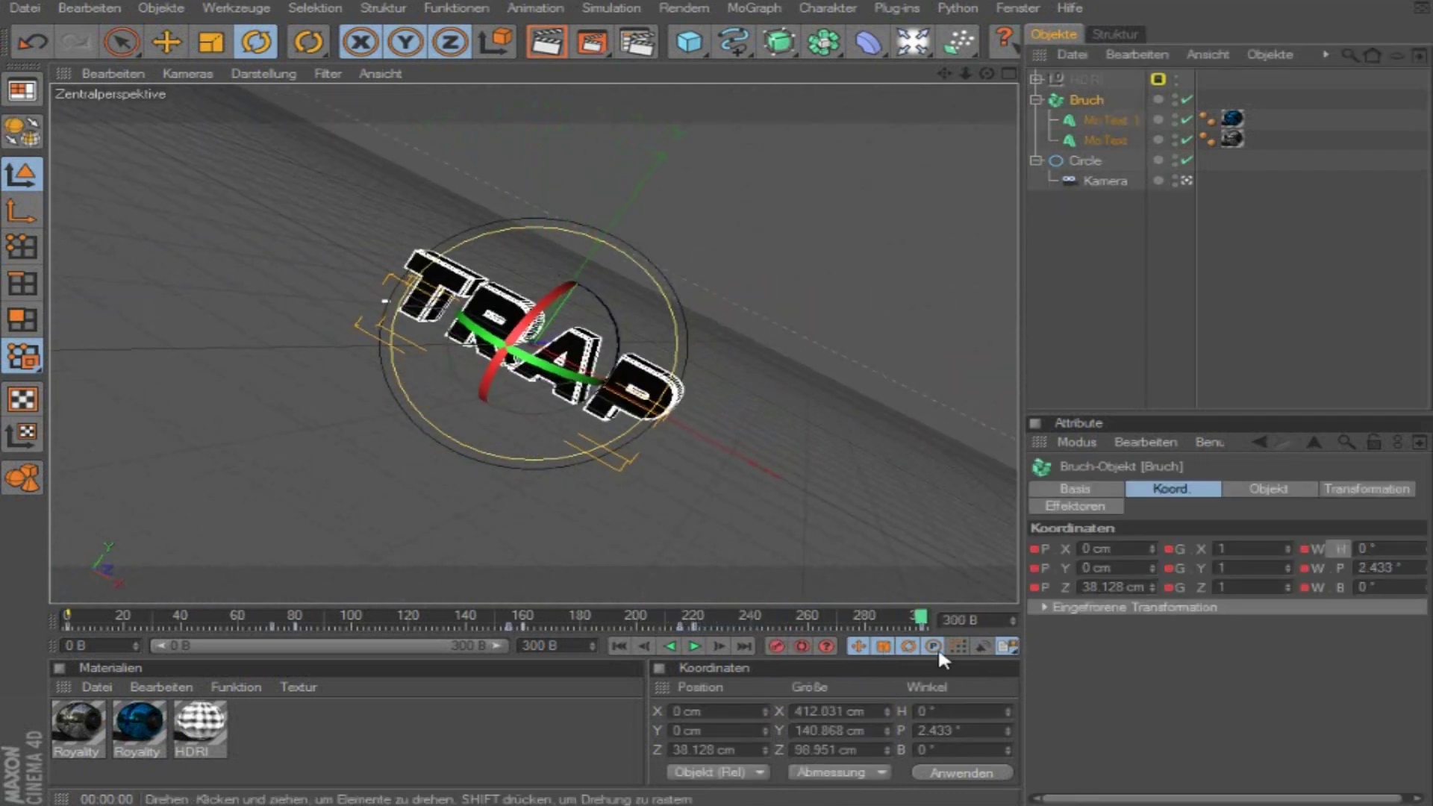
{"action": "left_click_drag", "start_coordinate": [729, 616], "coordinate": [693, 619]}
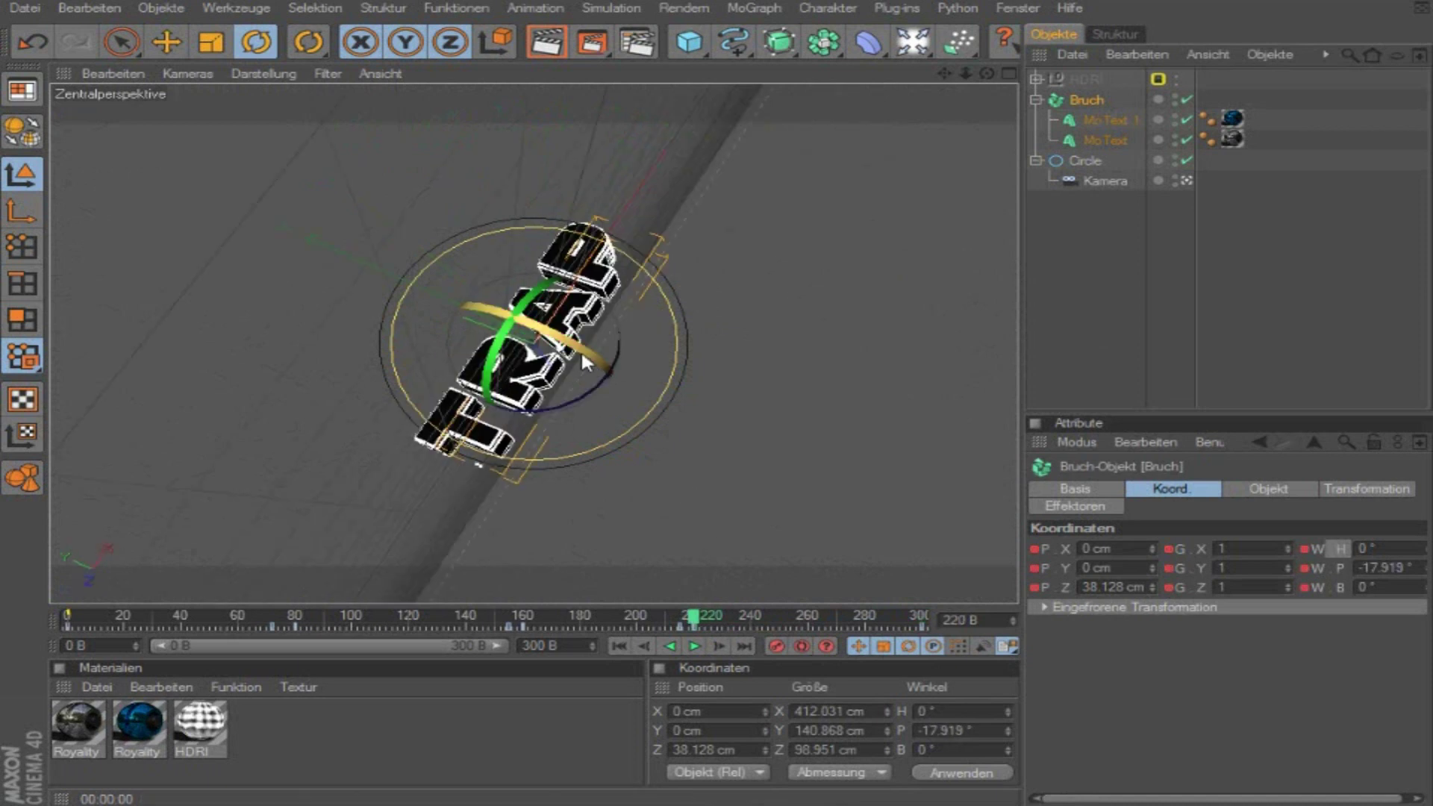
{"action": "left_click_drag", "start_coordinate": [580, 346], "coordinate": [529, 335]}
{"action": "mouse_move", "coordinate": [707, 625]}
{"action": "left_mouse_down"}
{"action": "mouse_move", "coordinate": [676, 625]}
{"action": "mouse_move", "coordinate": [903, 648]}
{"action": "left_mouse_up"}
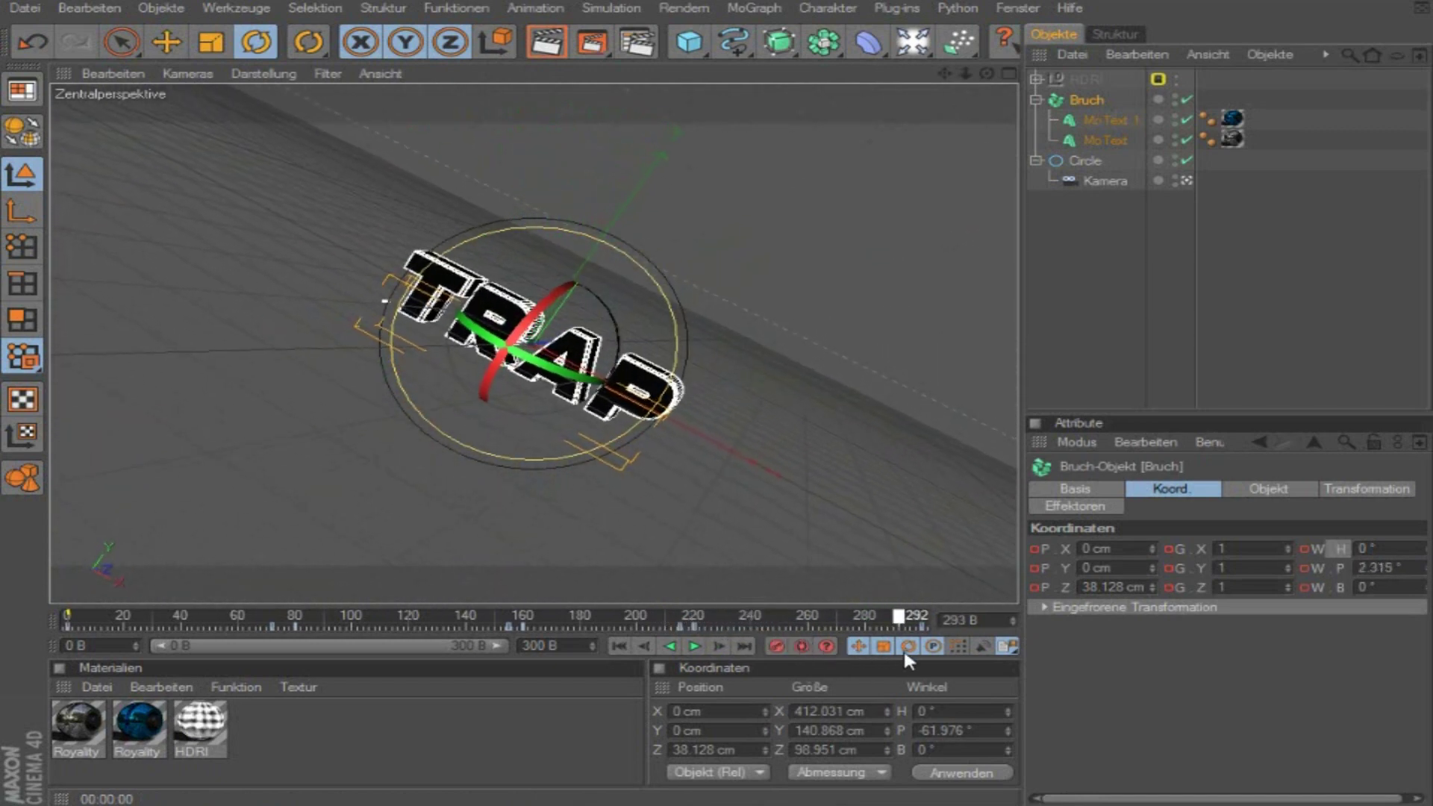
Step: Play the animation from the start with nothing selected, and scrub back to frame 147 to review the motion
{"action": "left_click", "coordinate": [619, 646]}
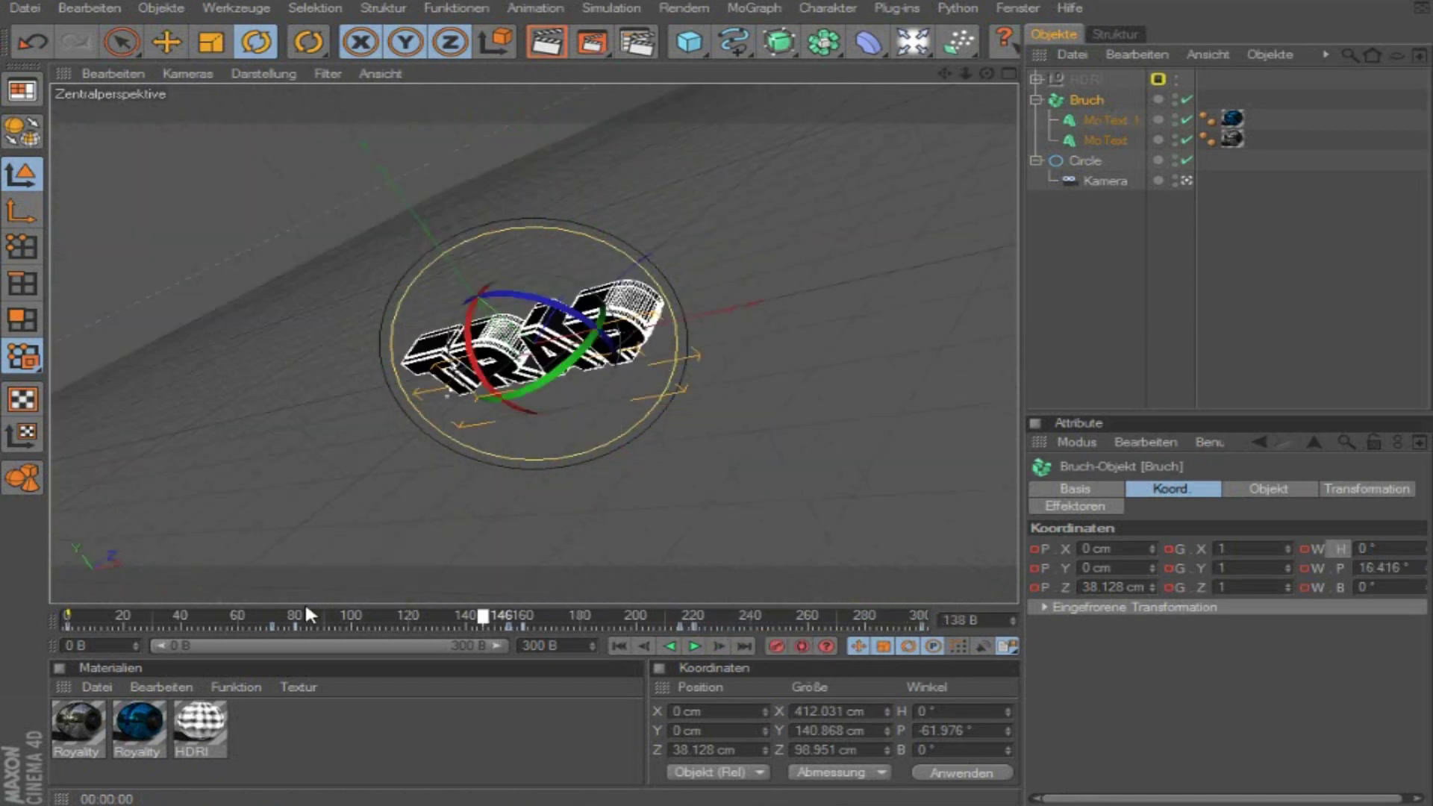
{"action": "left_click", "coordinate": [695, 646]}
{"action": "left_click", "coordinate": [1157, 289]}
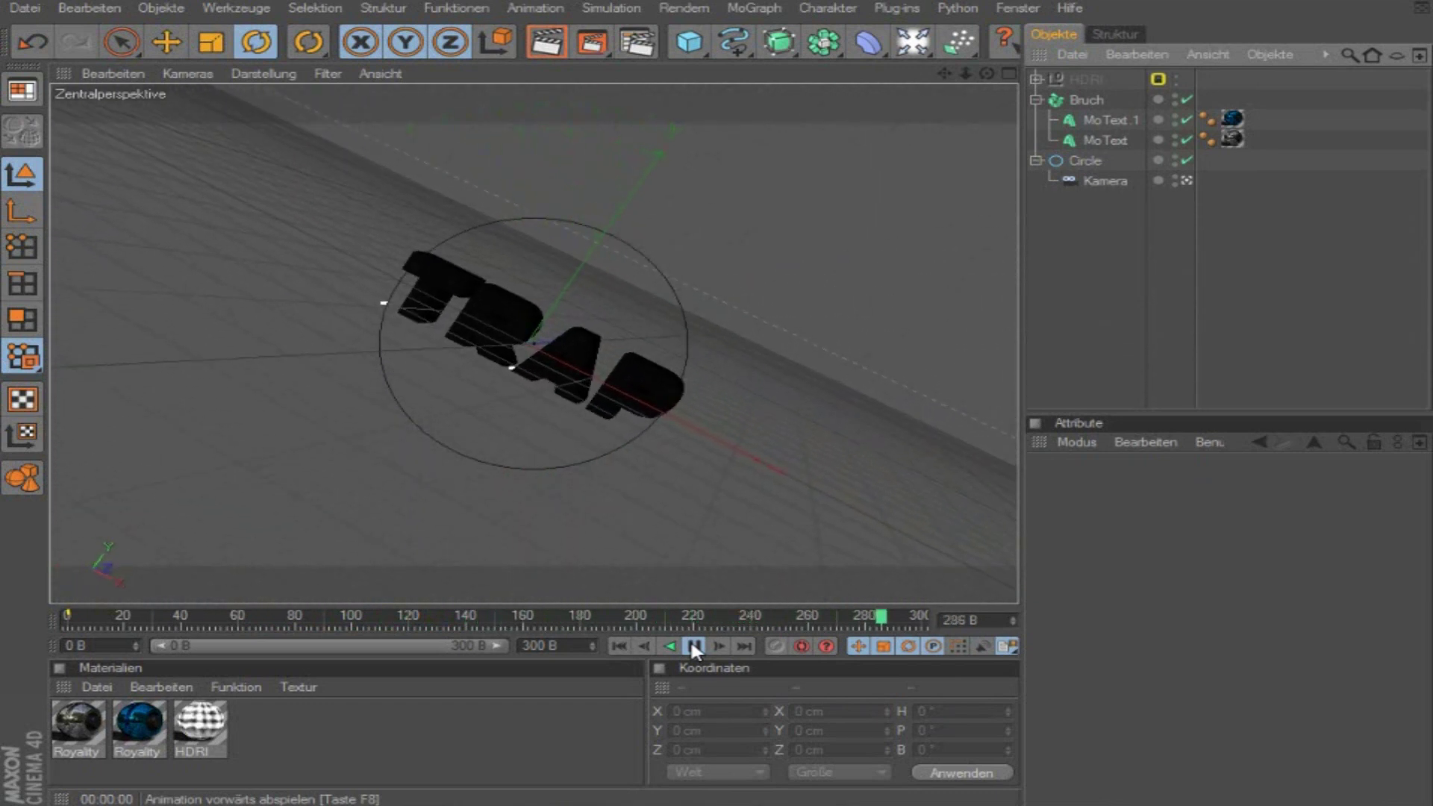
{"action": "left_click_drag", "start_coordinate": [918, 622], "coordinate": [495, 604]}
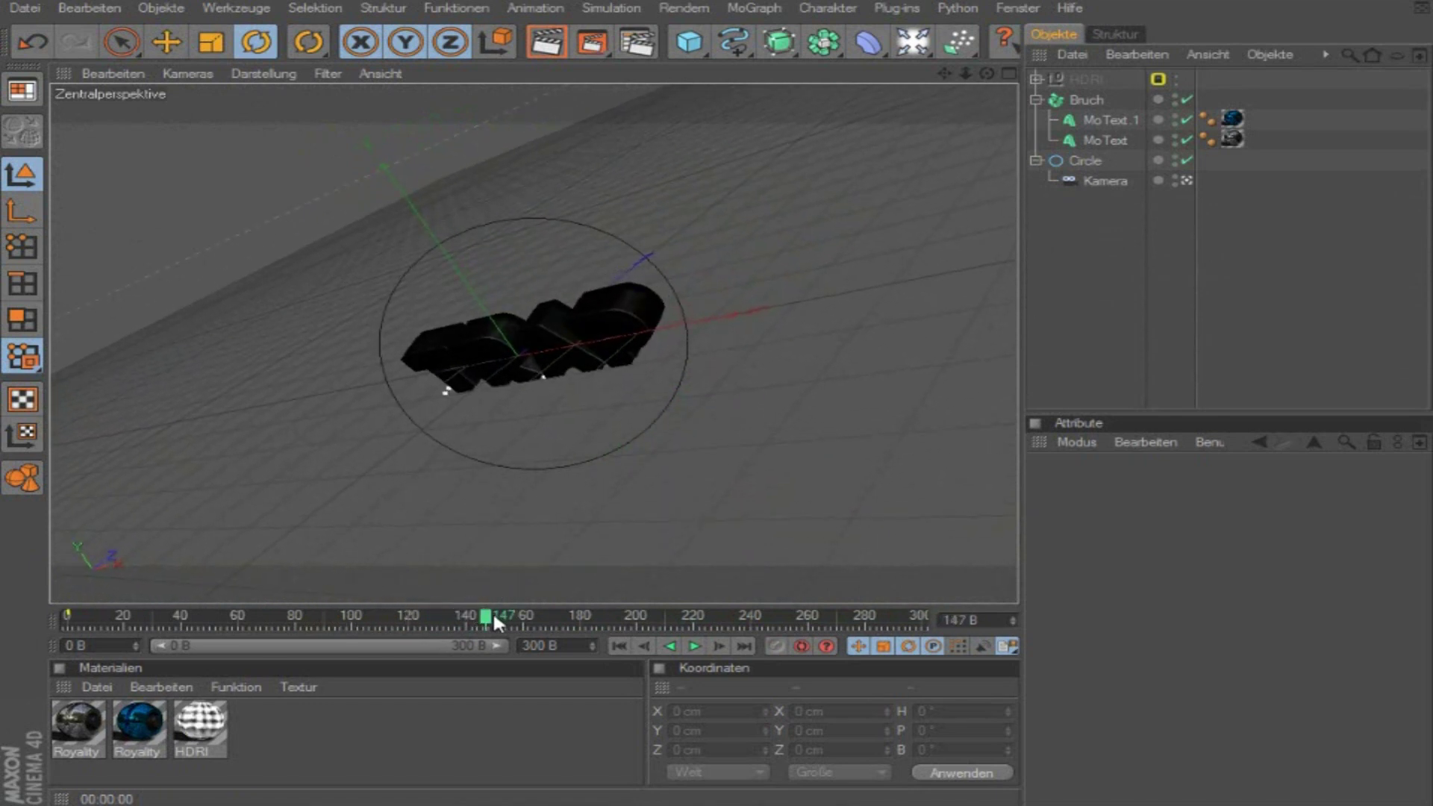